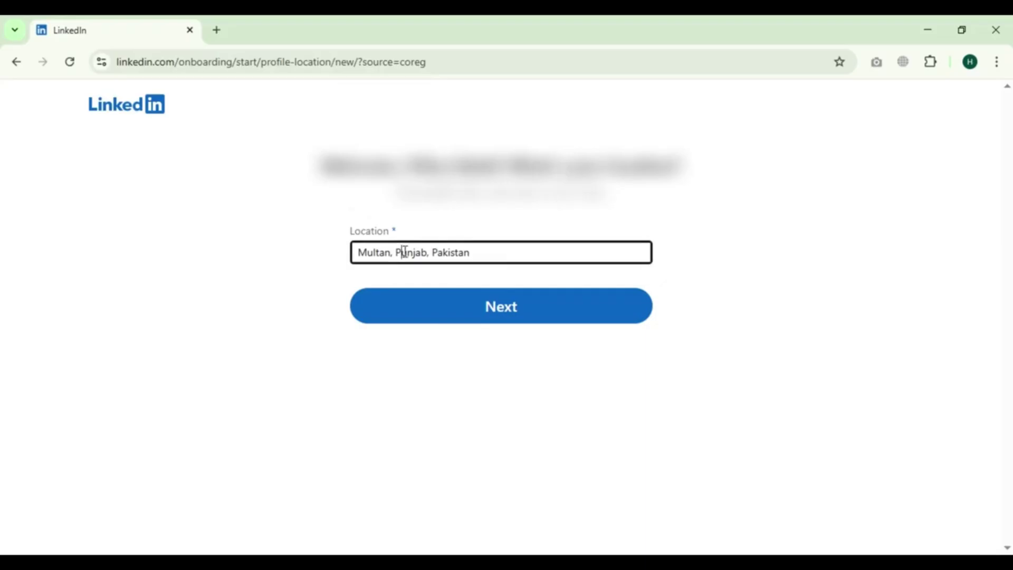
- Set the profile location to Islamabad, Islāmābād, Pakistan and continue
key(ctrl+a)
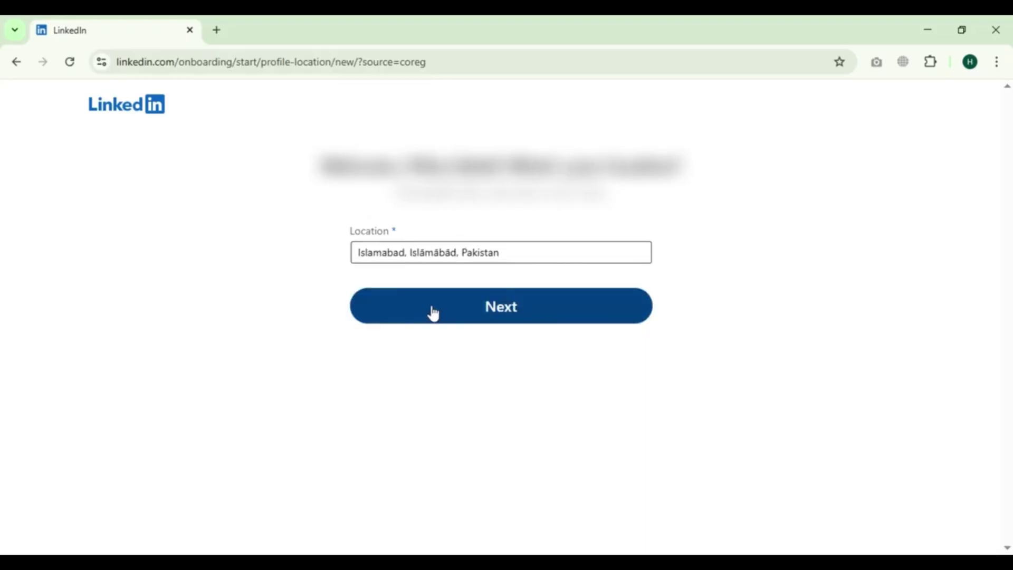
click(433, 313)
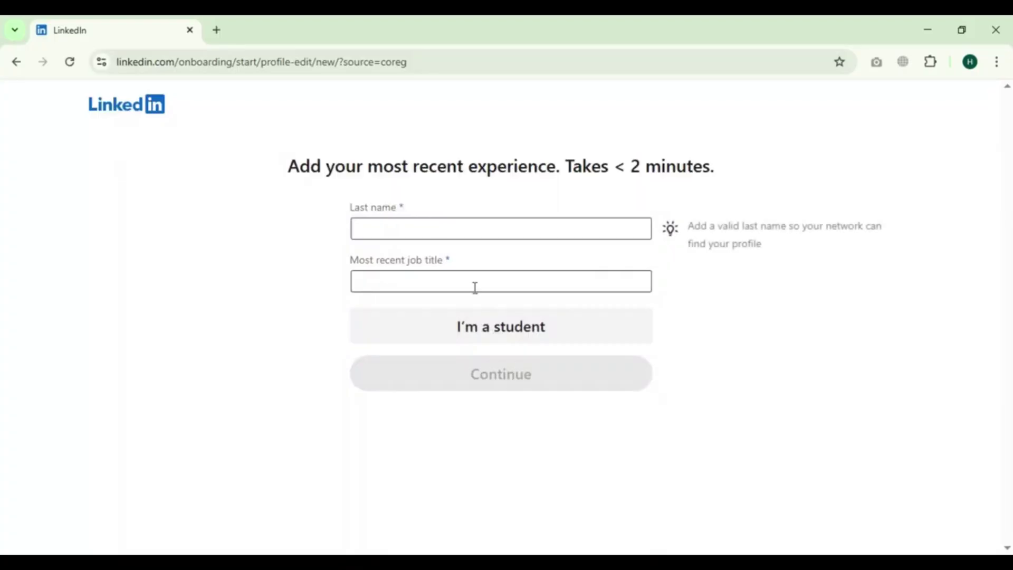
- Enter the last name and choose Digital Marketing Manager as the most recent job title
click(395, 220)
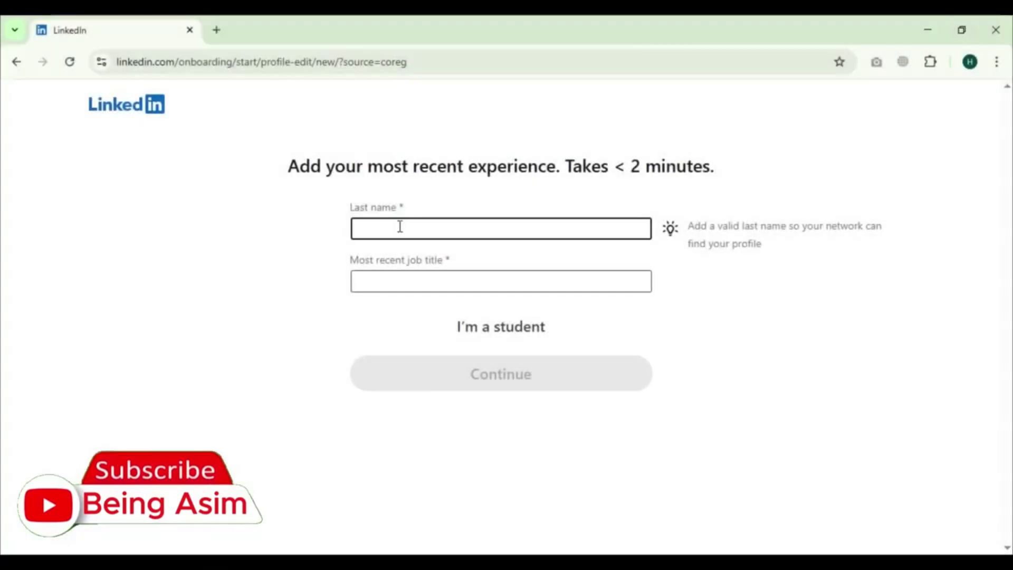
click(400, 226)
click(432, 262)
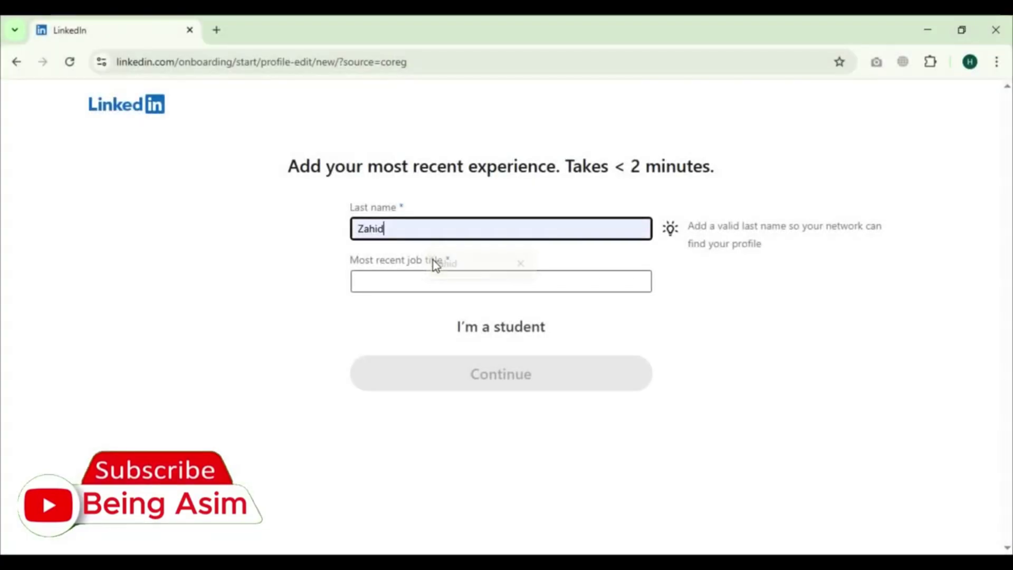
click(408, 283)
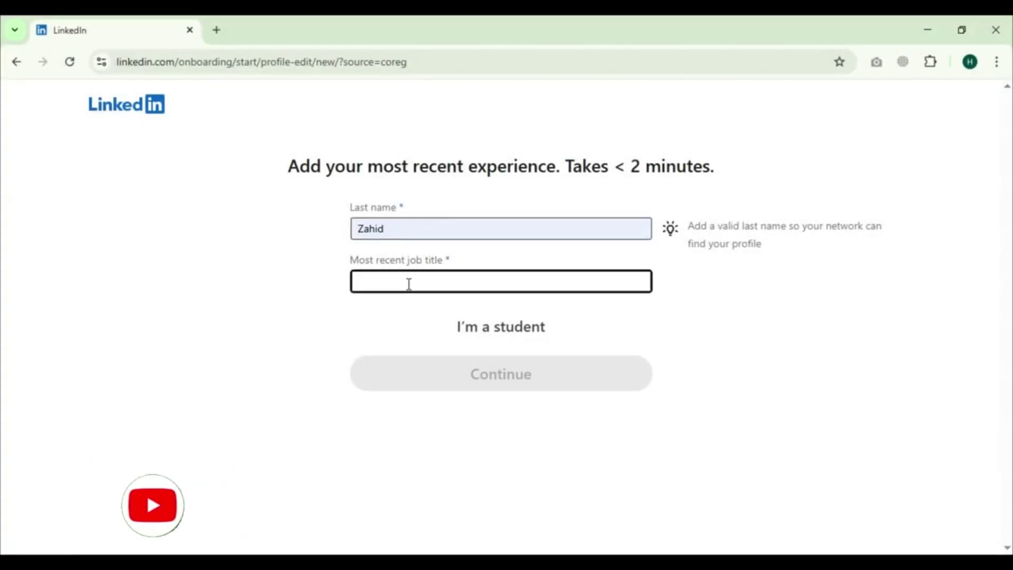
text(Digital Marke)
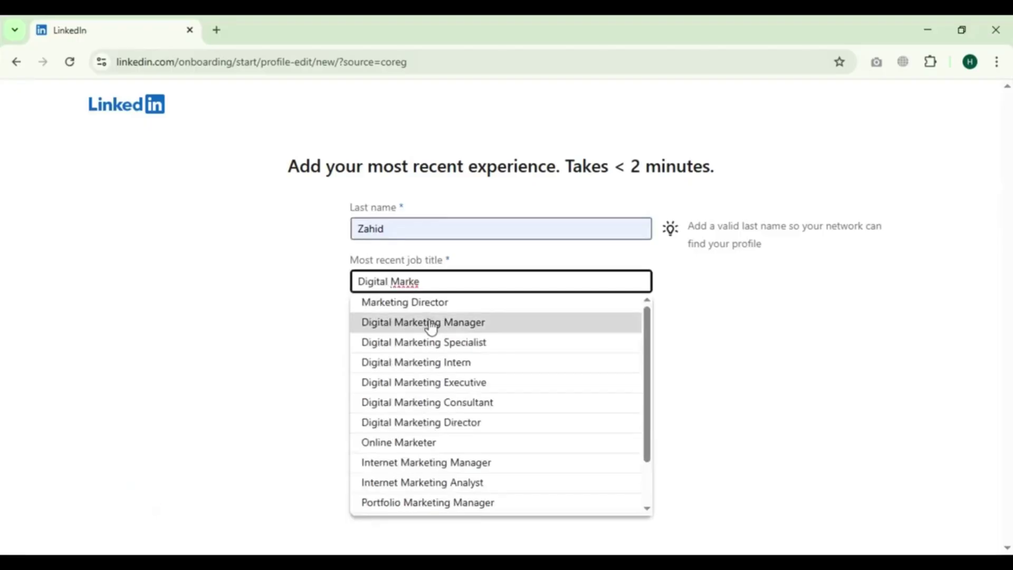
click(429, 322)
- Set the employment type to Part-time and the most recent company to Being Digital World, and submit the experience
click(447, 337)
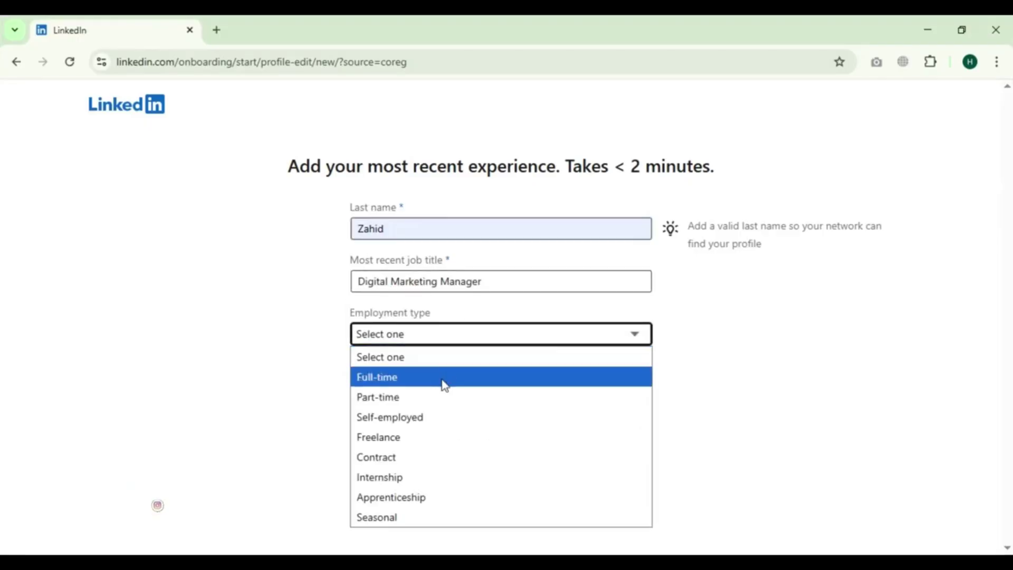
click(428, 404)
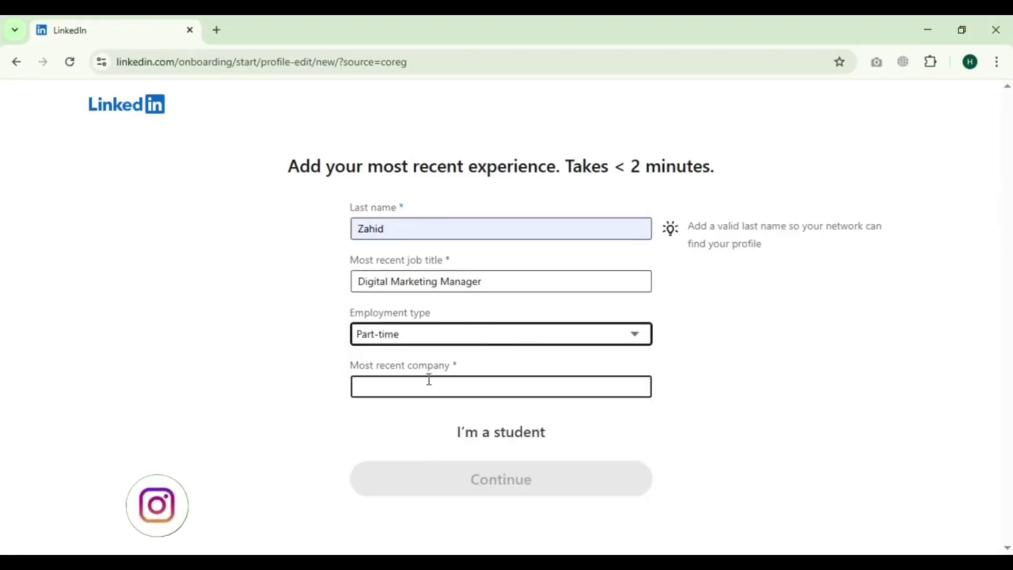
click(388, 387)
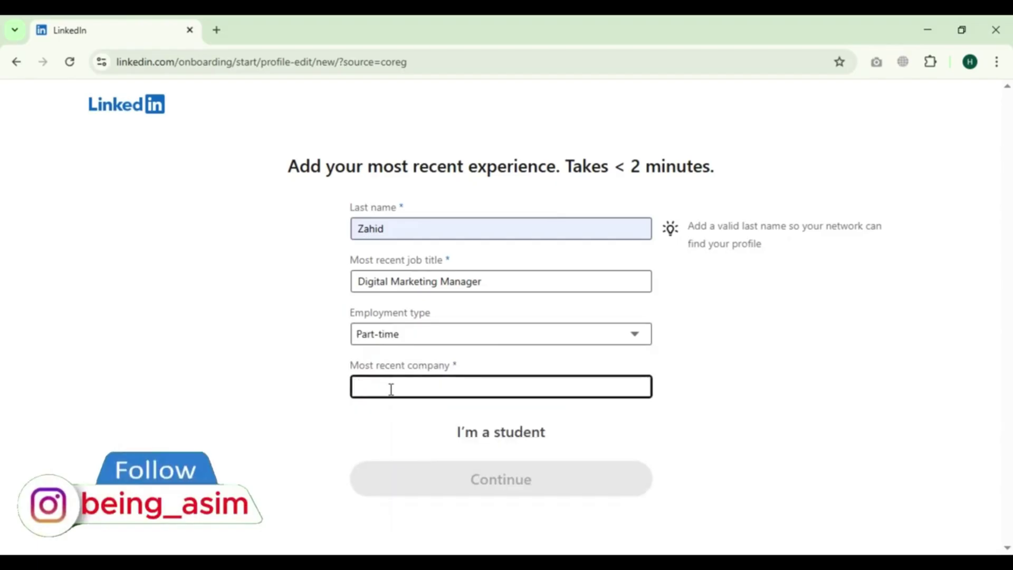
text(being)
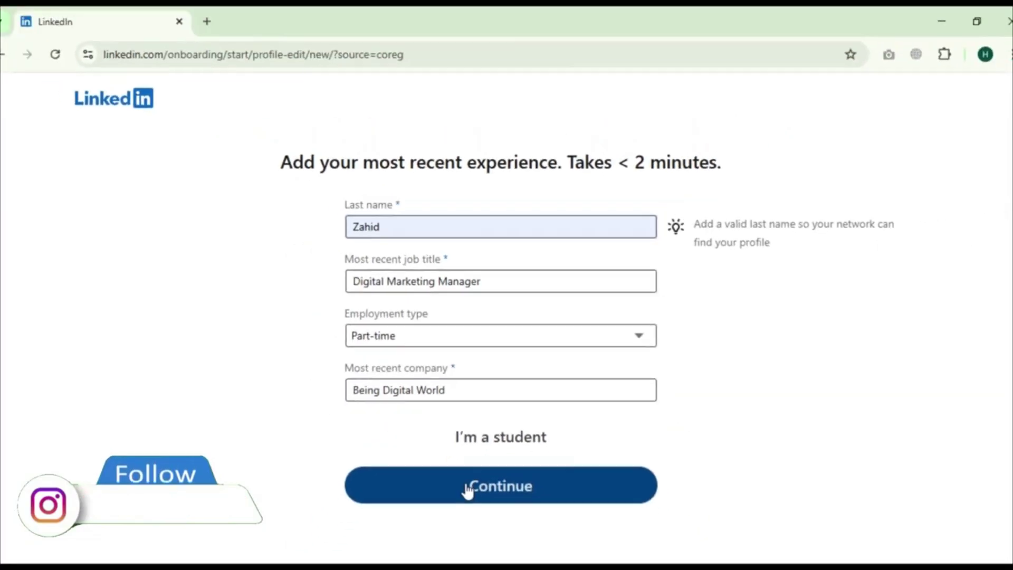
click(468, 480)
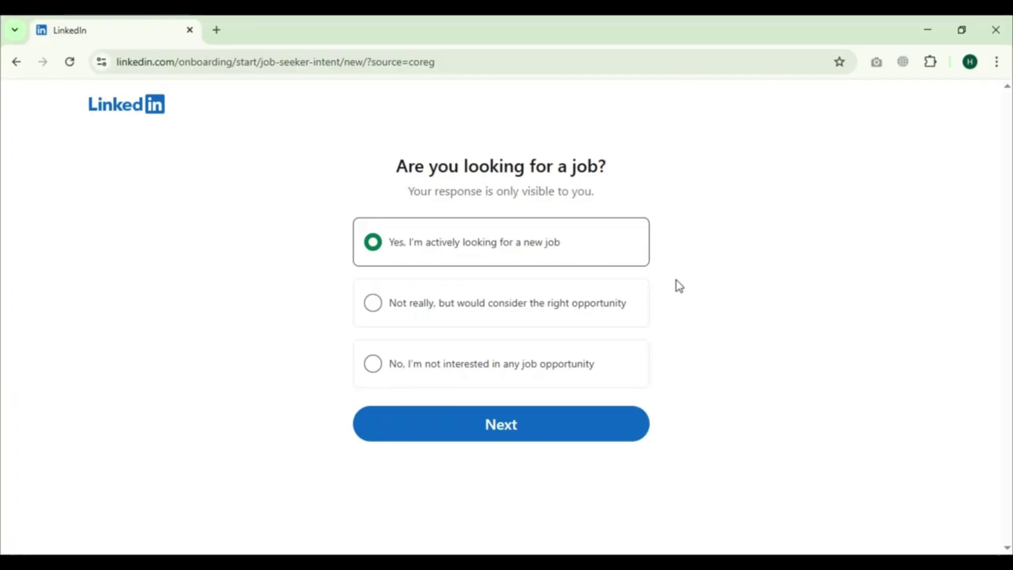
- Answer the job search question with "Yes, I'm actively looking for a new job" and continue
drag(397, 166, 922, 167)
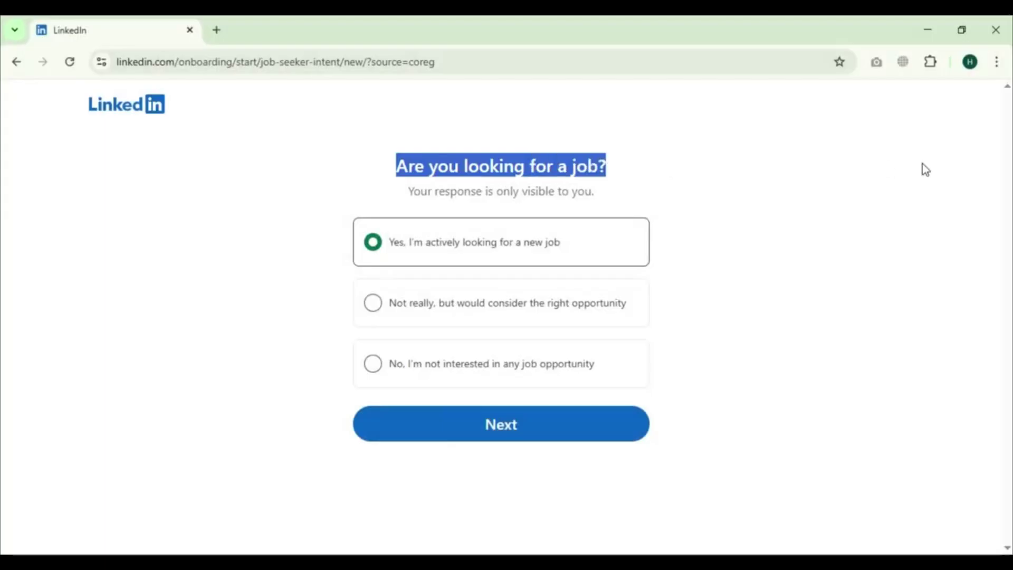
click(721, 290)
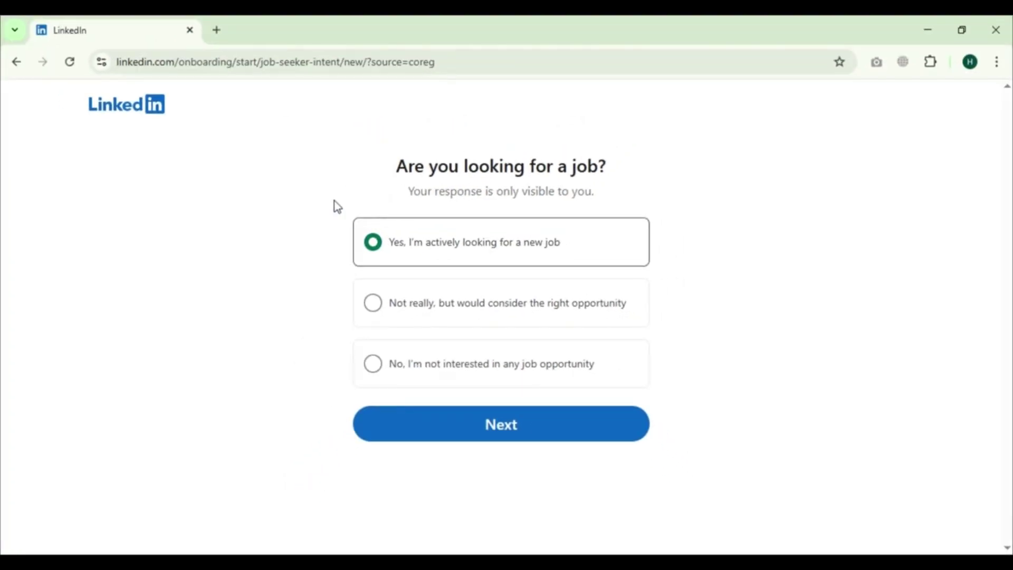
click(486, 429)
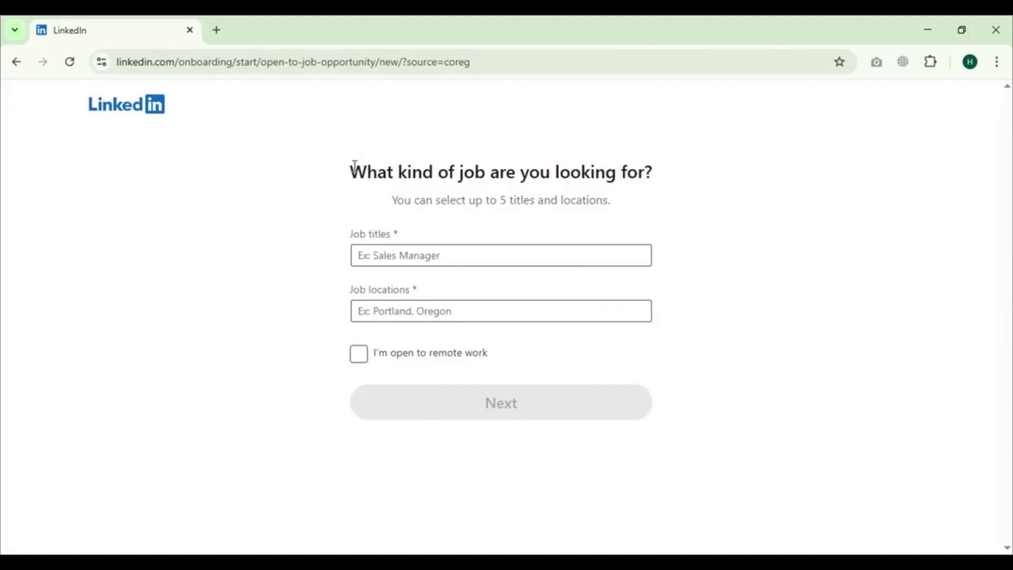
- Add the job titles Digital Marketing Specialist, Social Media Manager, Social Media Marketing Specialist, Advertising Specialist and Digital Marketing Consultant
drag(349, 167, 725, 181)
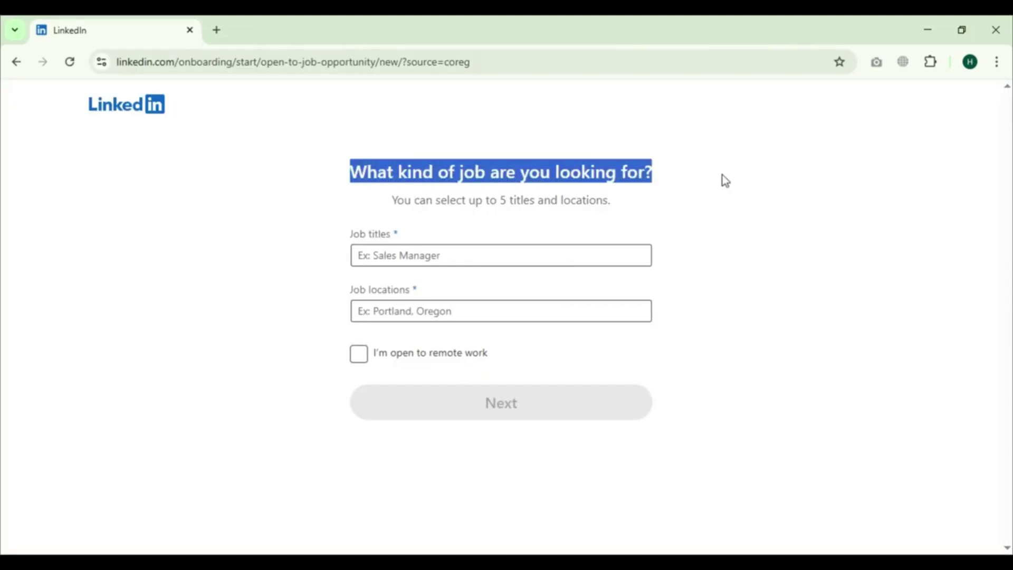
click(746, 205)
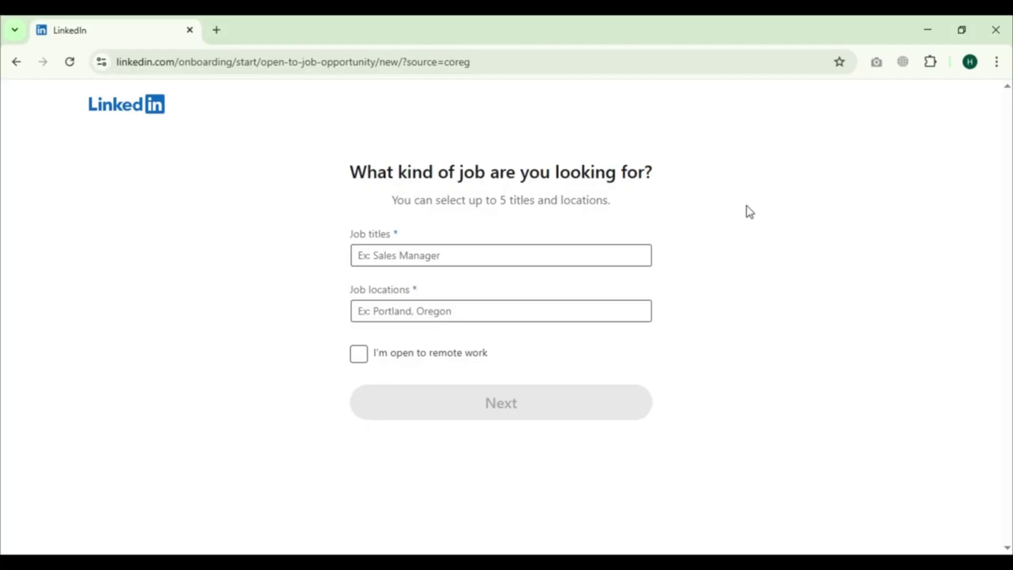
click(470, 253)
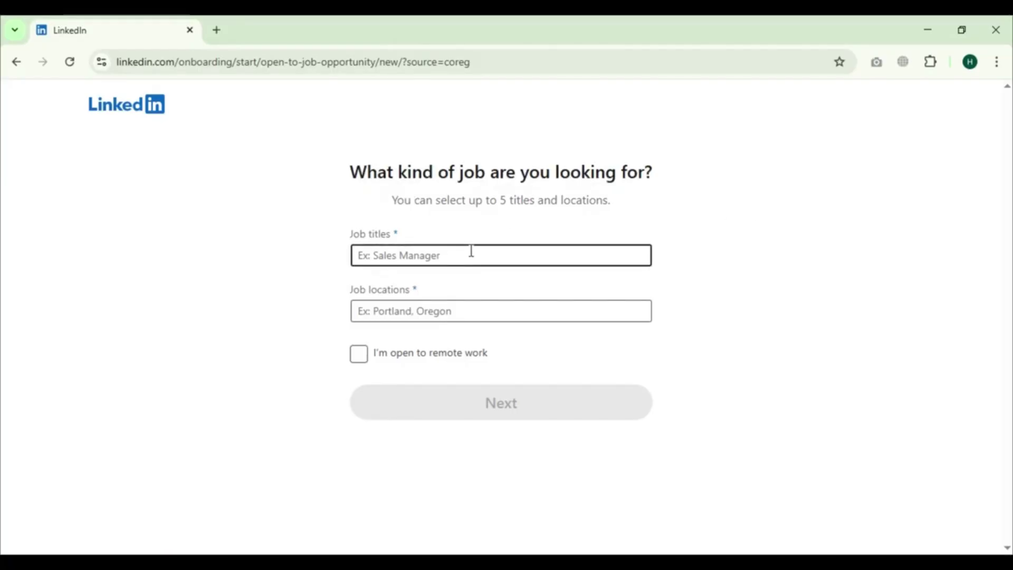
text(digital marke)
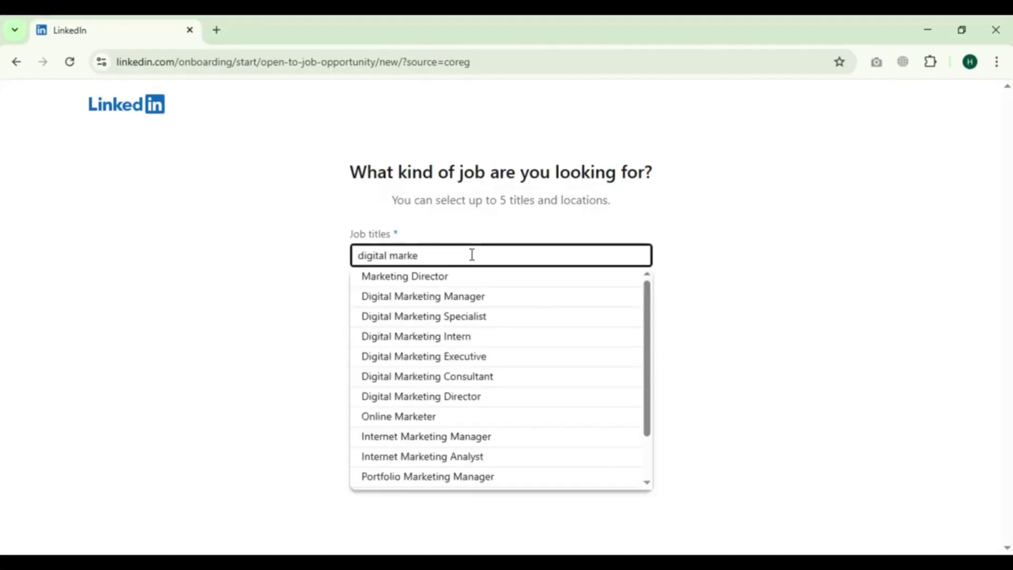
click(469, 315)
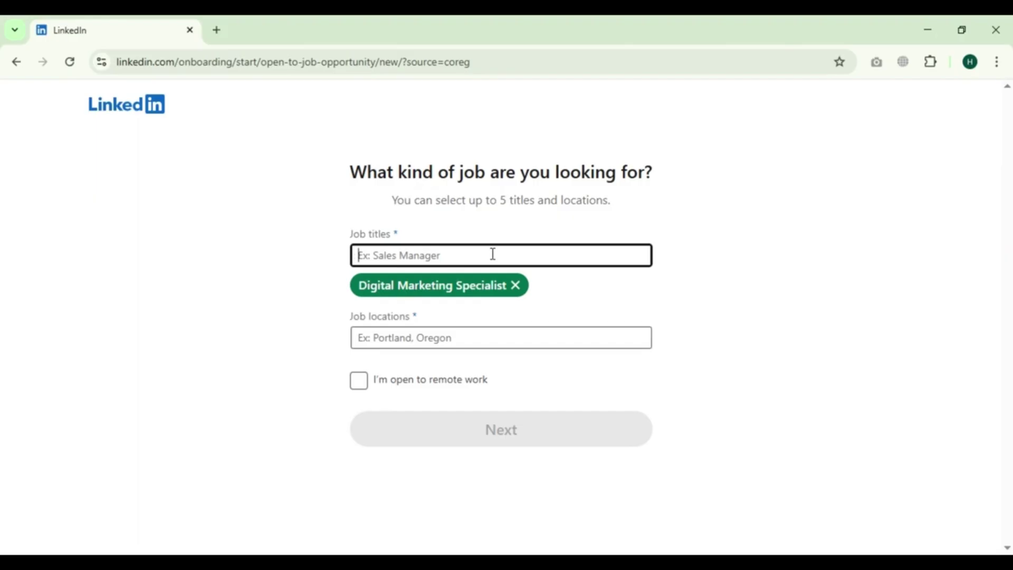
text(so)
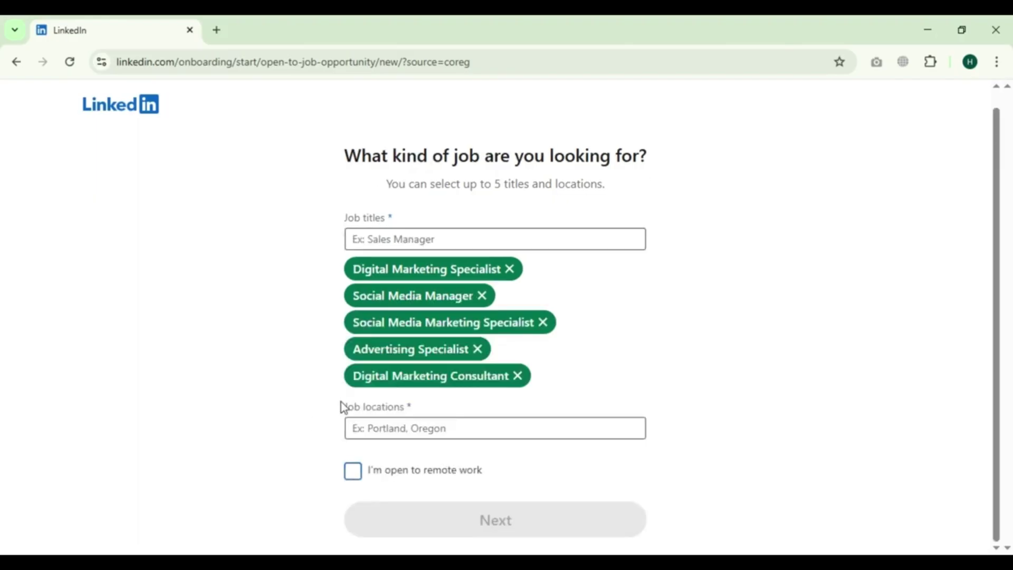
- Add Islamabad, Islāmābād, Pakistan as job location, mark openness to remote work, and submit the job preferences
drag(339, 404, 433, 403)
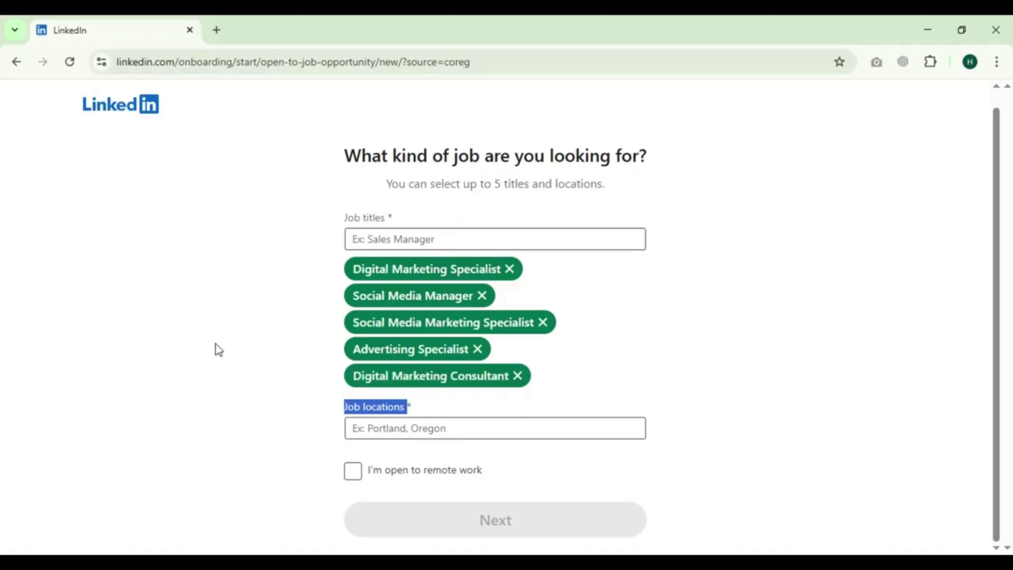
click(441, 428)
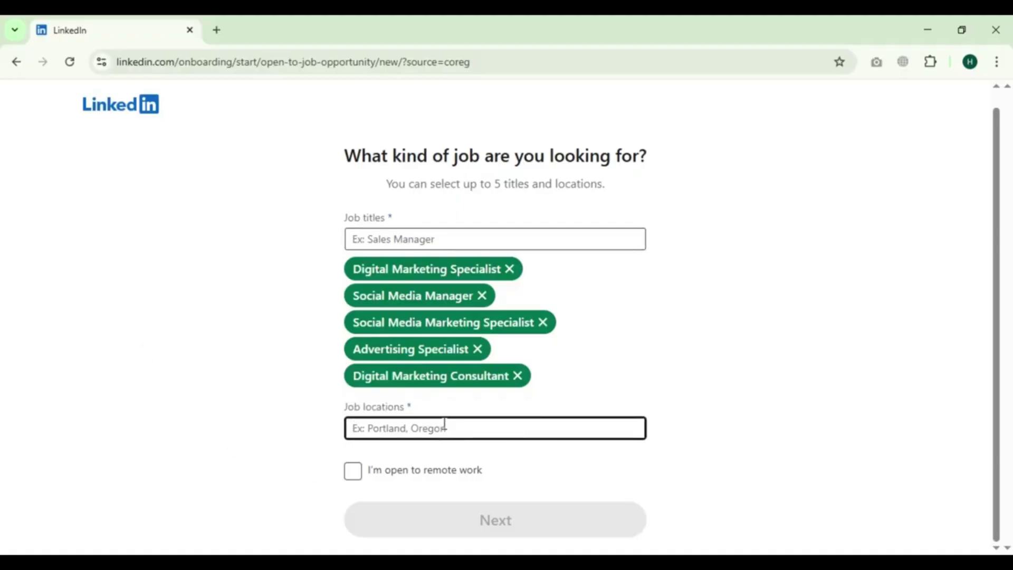
text(islam)
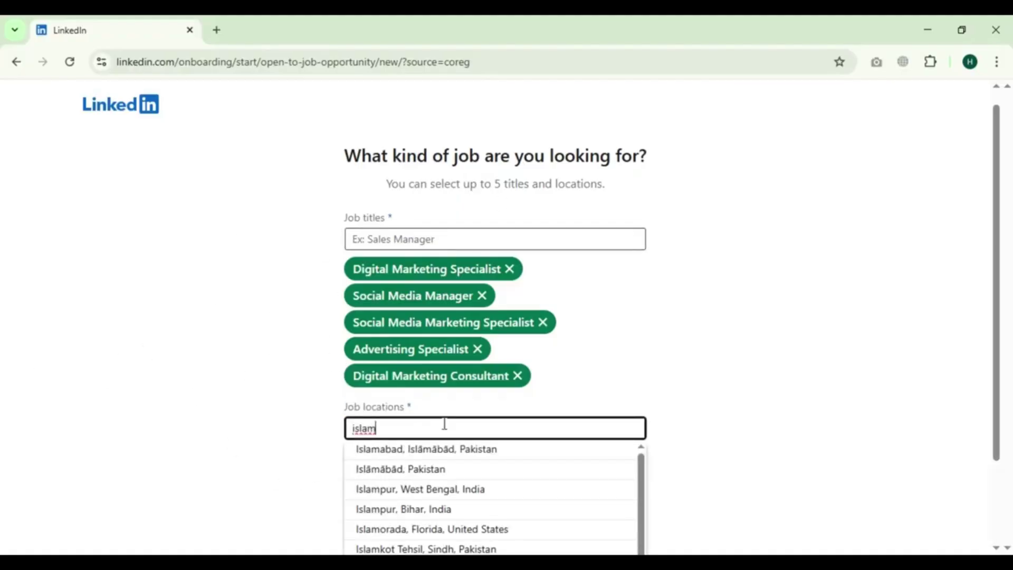
key(Return)
scroll(631, 420, down, 1)
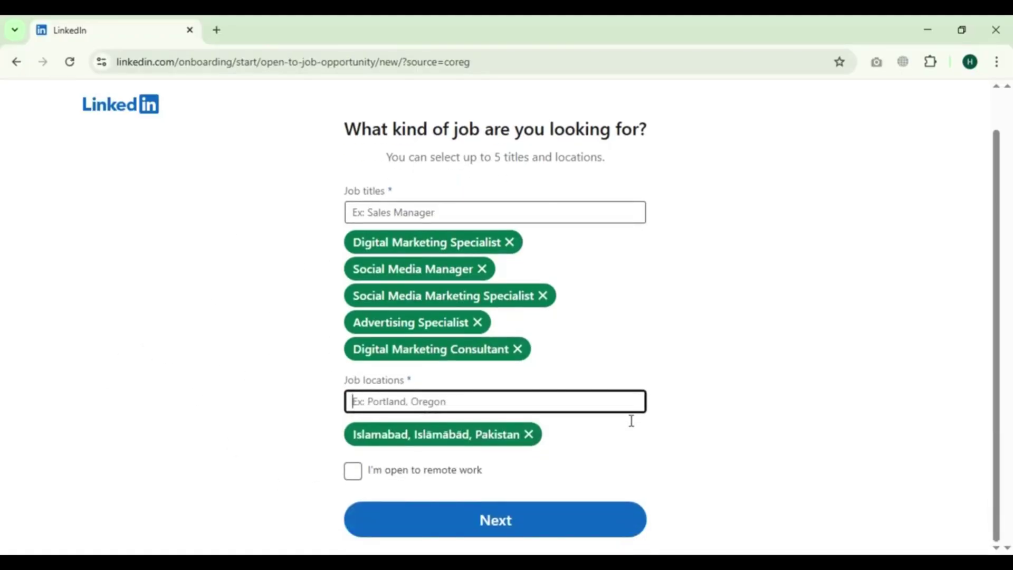
click(353, 470)
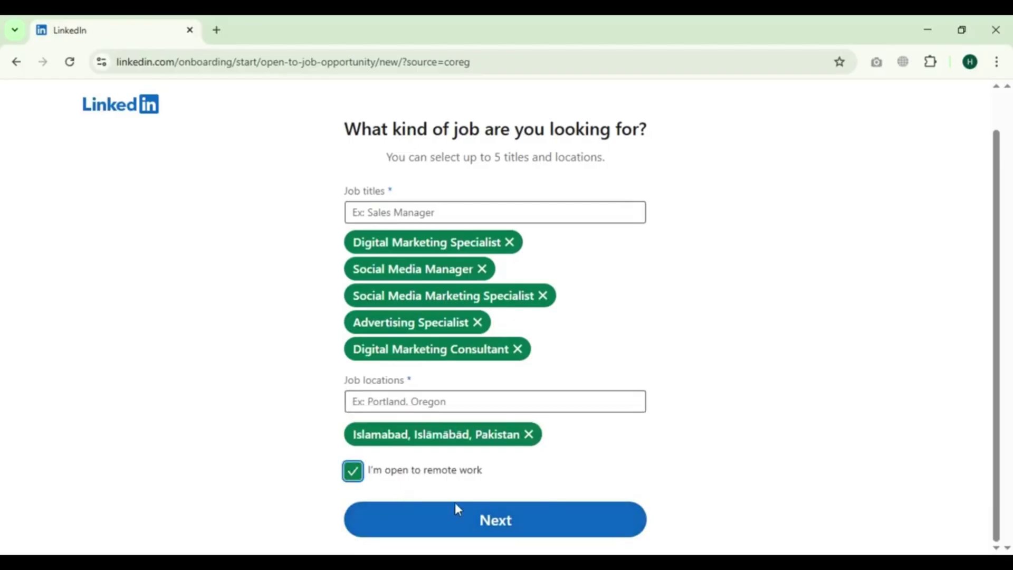
click(483, 521)
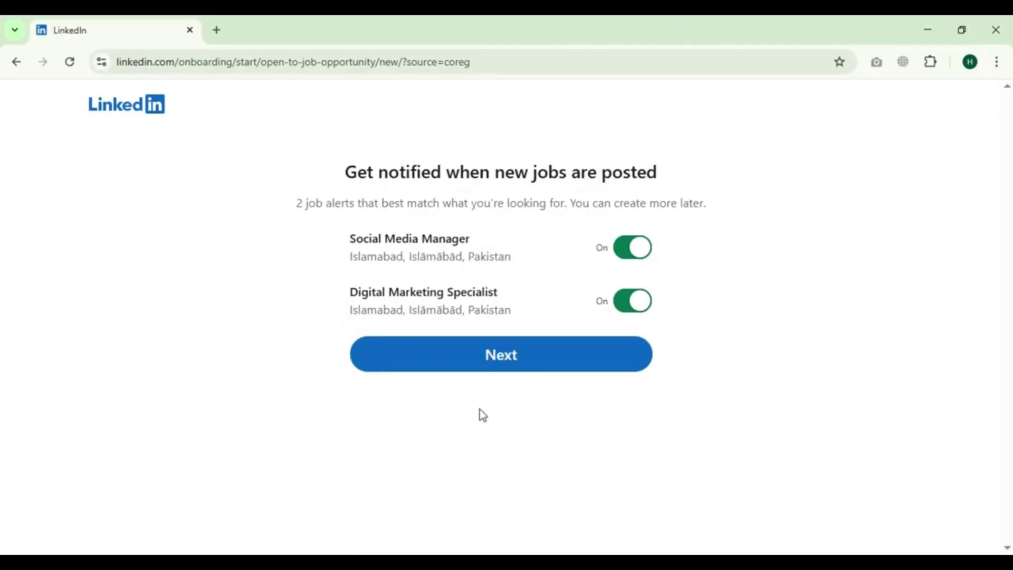
- Accept both suggested job alerts and sharing with recruiters switched on
drag(341, 177, 697, 189)
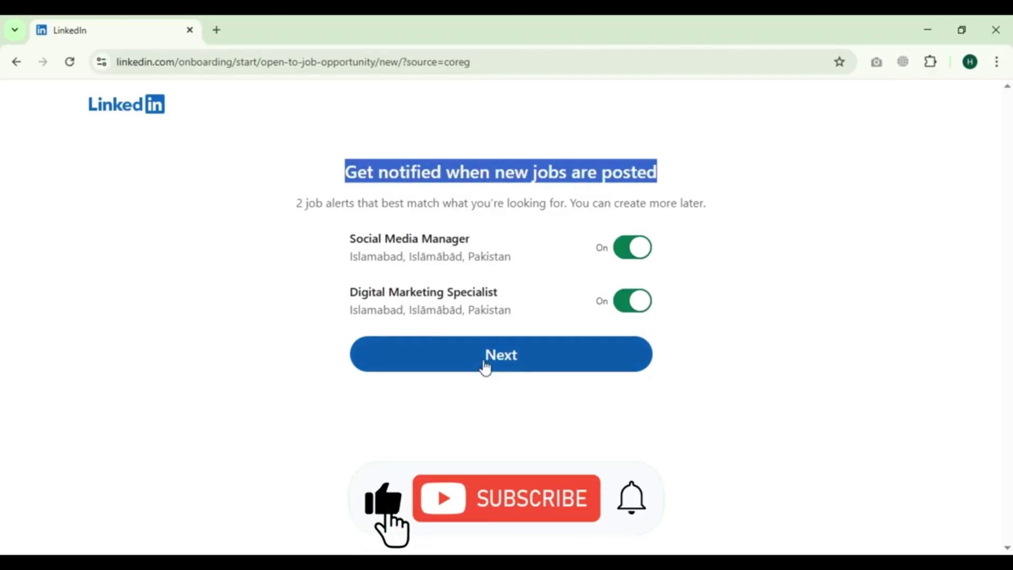
click(488, 365)
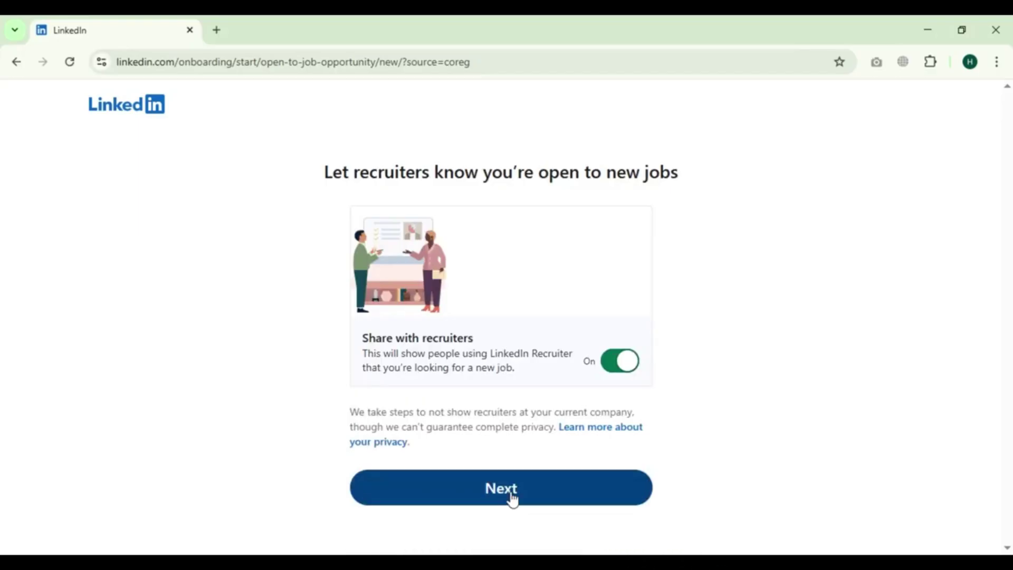
click(511, 493)
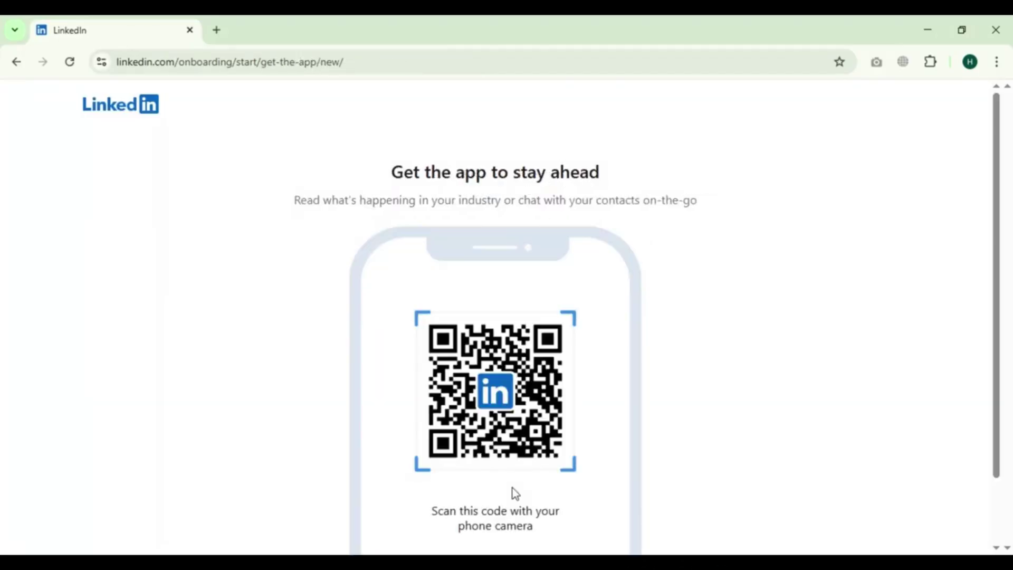
- Review the mobile app download page and continue past it
scroll(534, 248, down, 2)
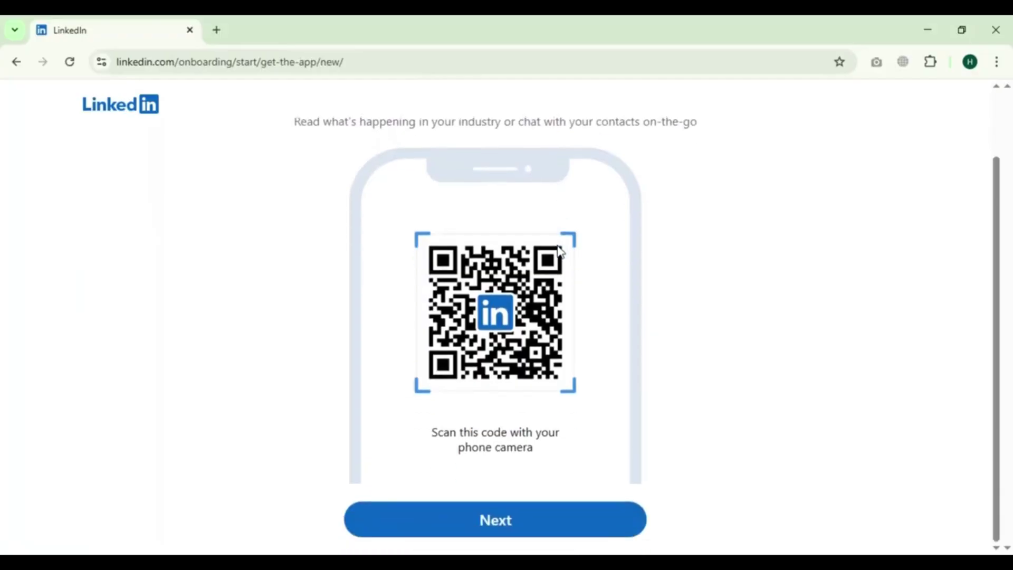
scroll(458, 359, up, 2)
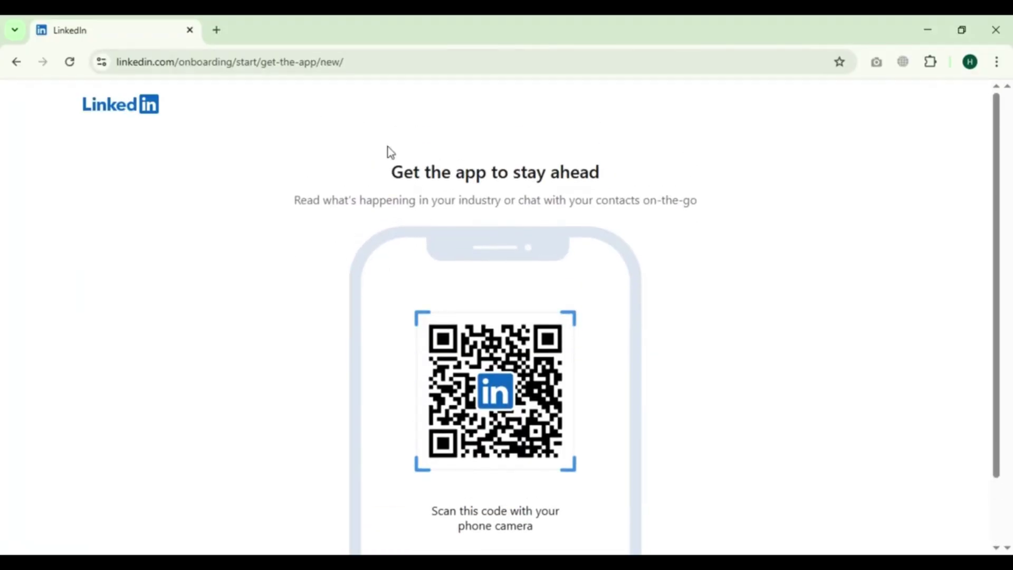
drag(388, 172, 647, 167)
scroll(674, 197, down, 1)
scroll(674, 198, down, 1)
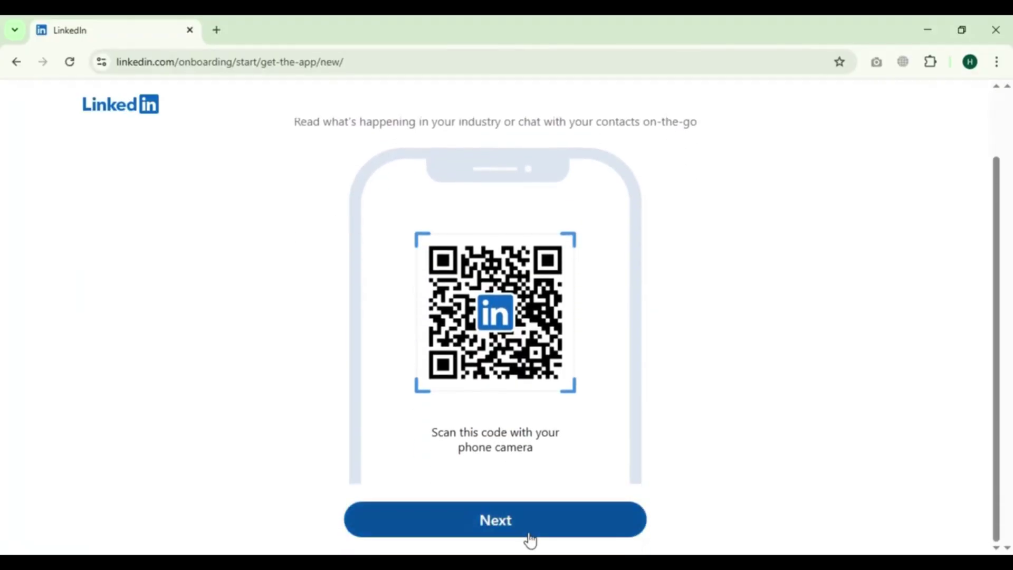
click(521, 515)
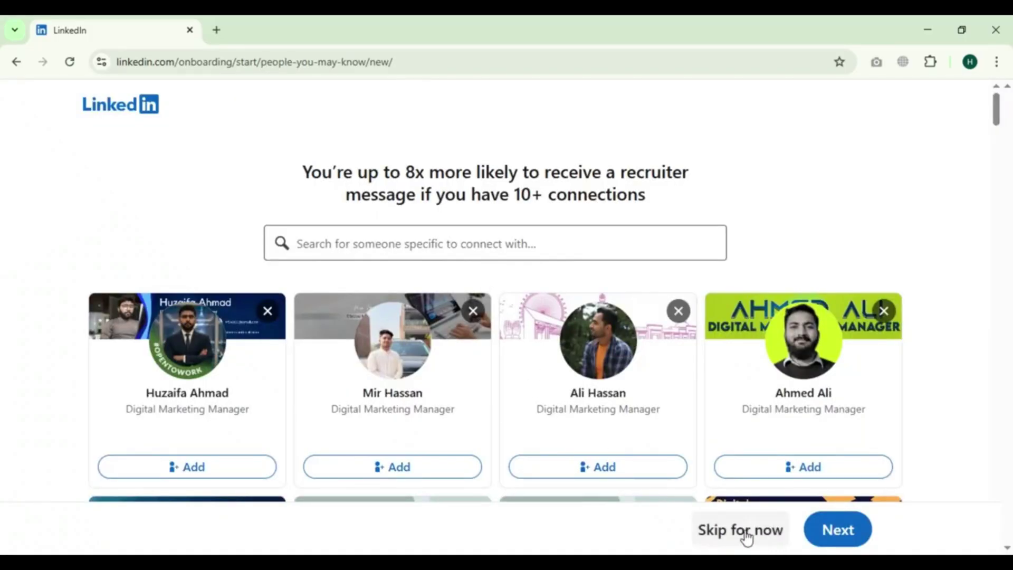
- Skip adding suggested connections for now and follow the company DT Logics
drag(292, 158, 752, 211)
click(752, 211)
click(751, 531)
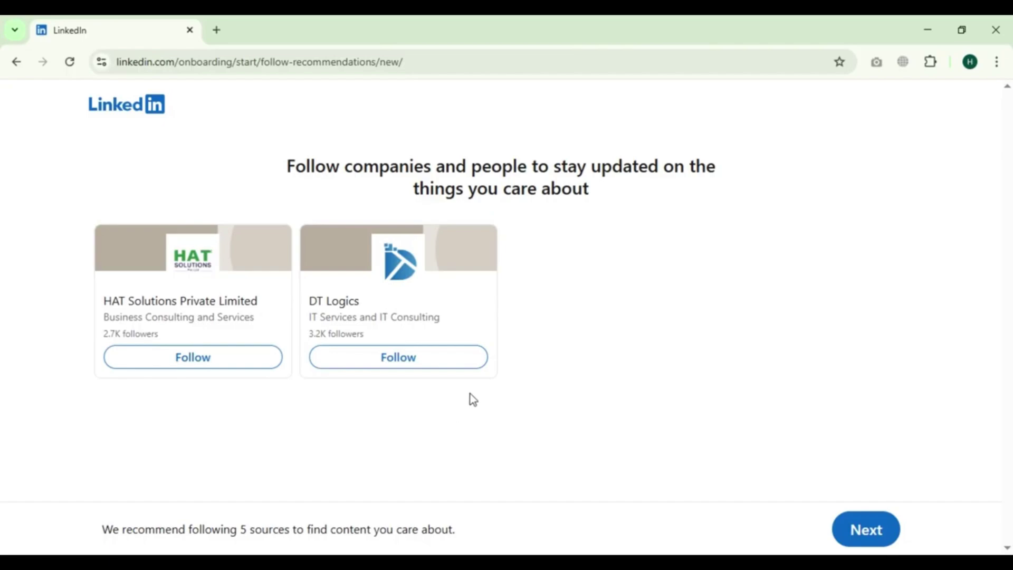
click(377, 360)
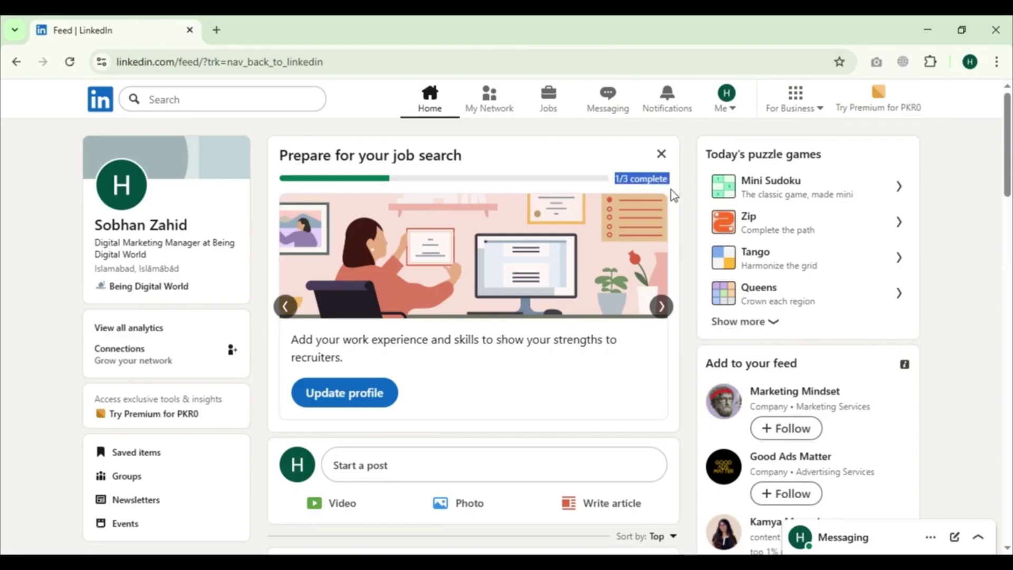
- Open the account's own profile page and look through its sections, including Experience, Education, Skills and Interests
click(265, 350)
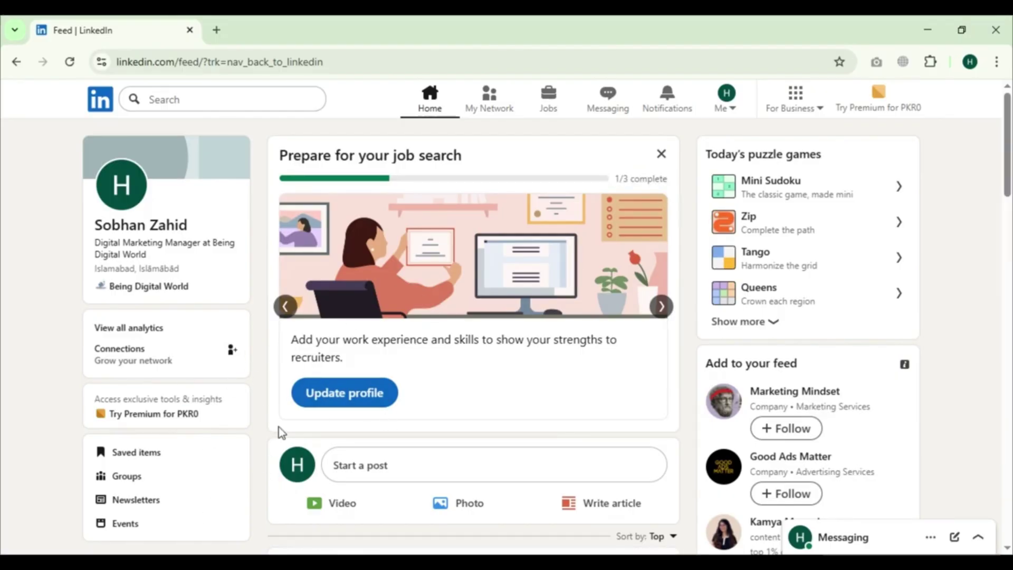
click(130, 232)
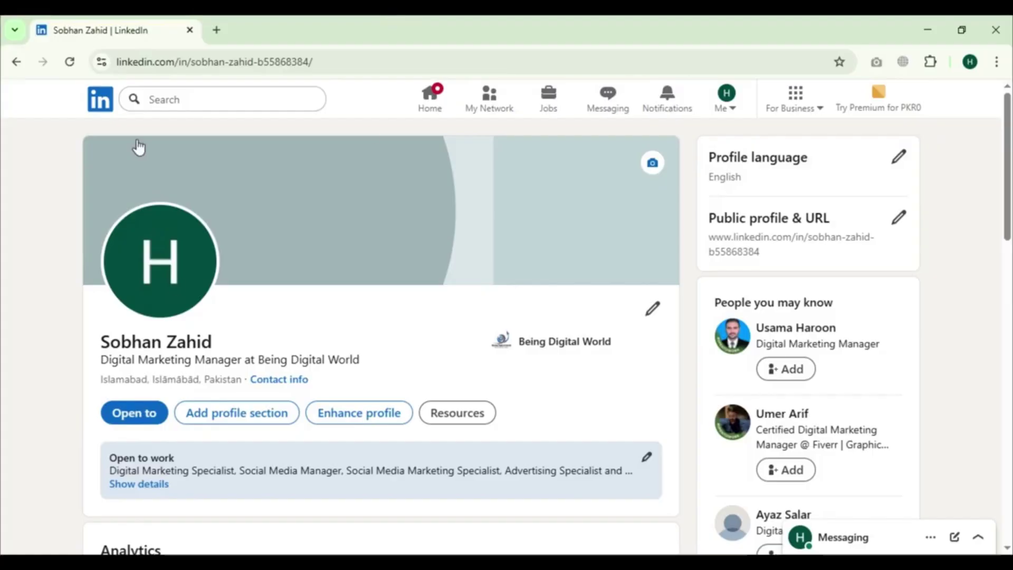
scroll(324, 429, down, 10)
scroll(316, 358, down, 10)
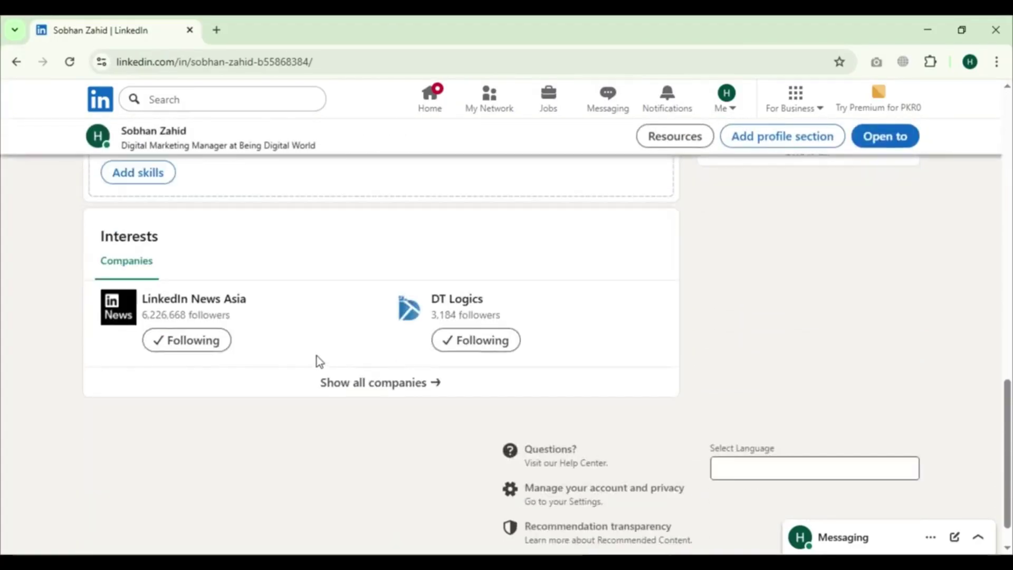
scroll(316, 358, up, 8)
scroll(316, 358, up, 8)
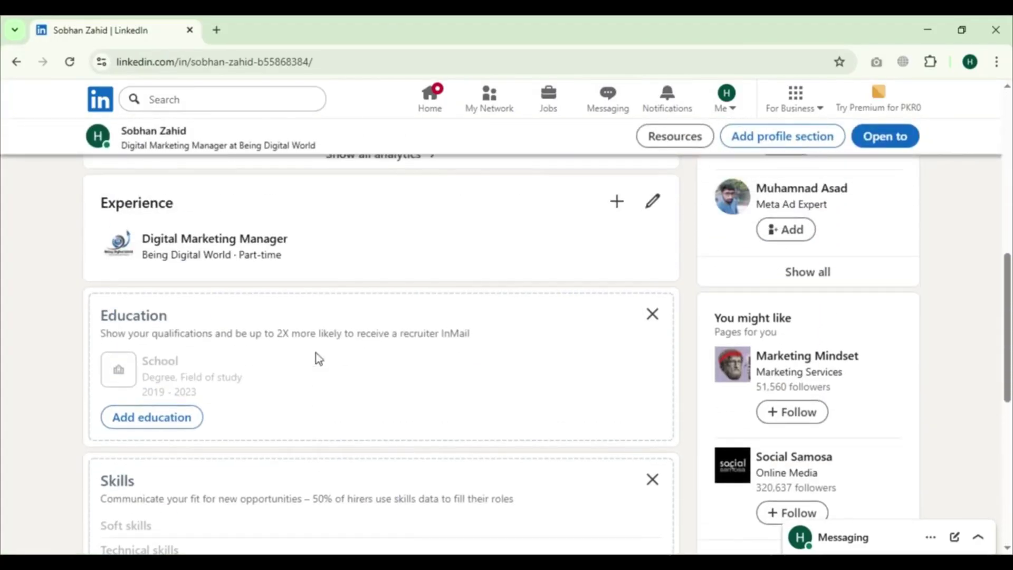
scroll(315, 353, up, 3)
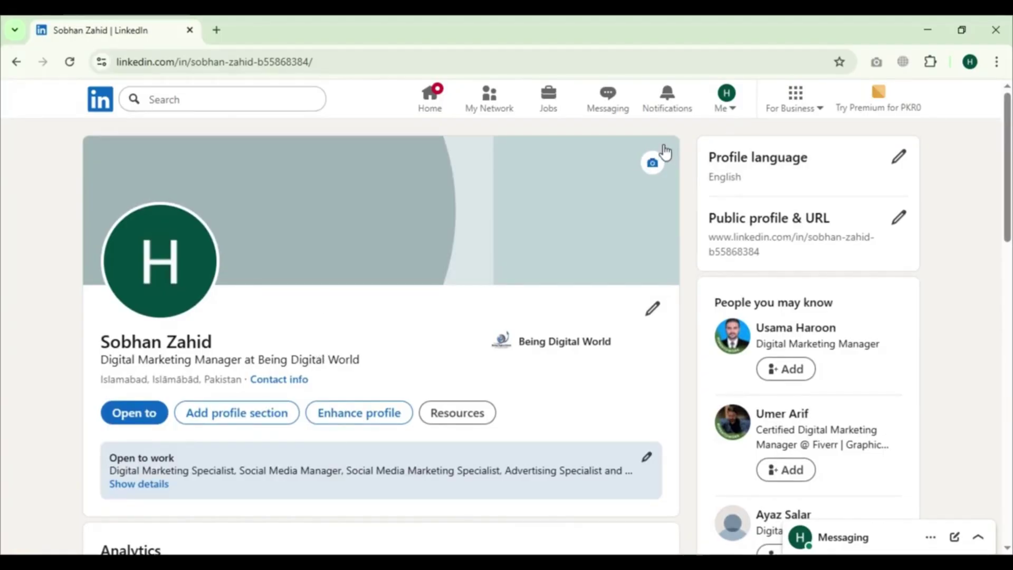
- Add the white desk banner as the profile's cover image and apply it with its default crop
click(653, 163)
click(496, 203)
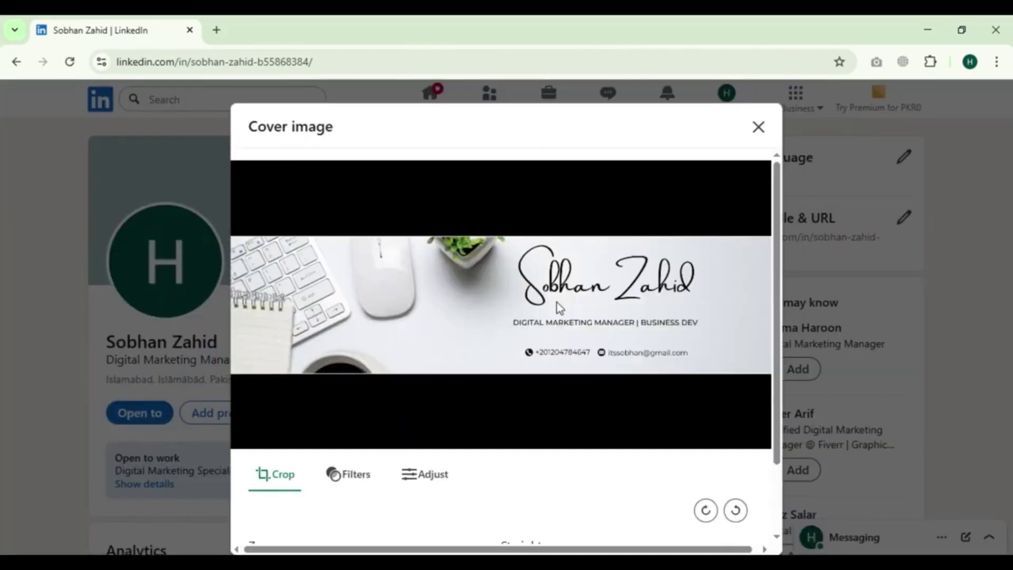
scroll(659, 425, down, 2)
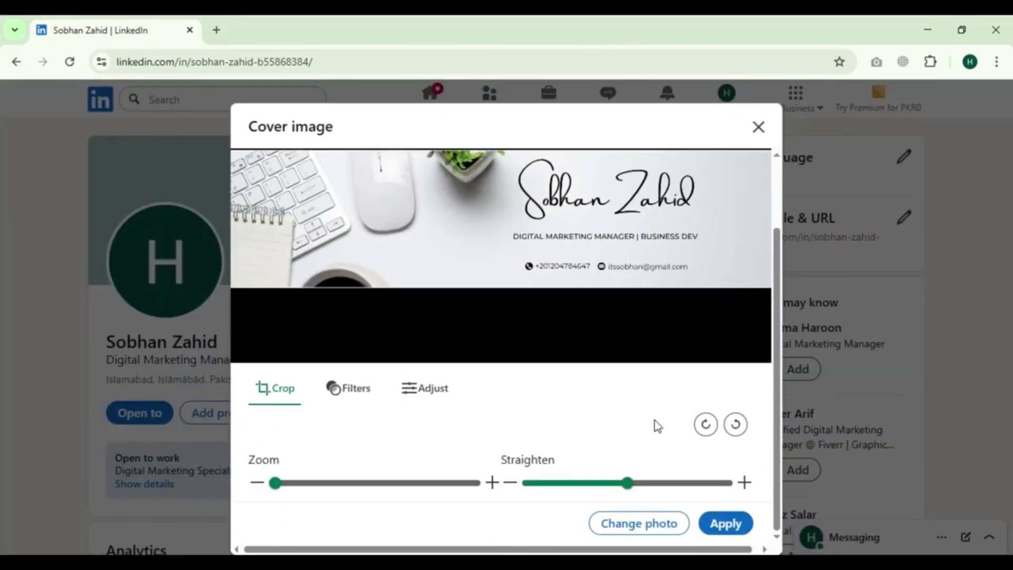
click(739, 522)
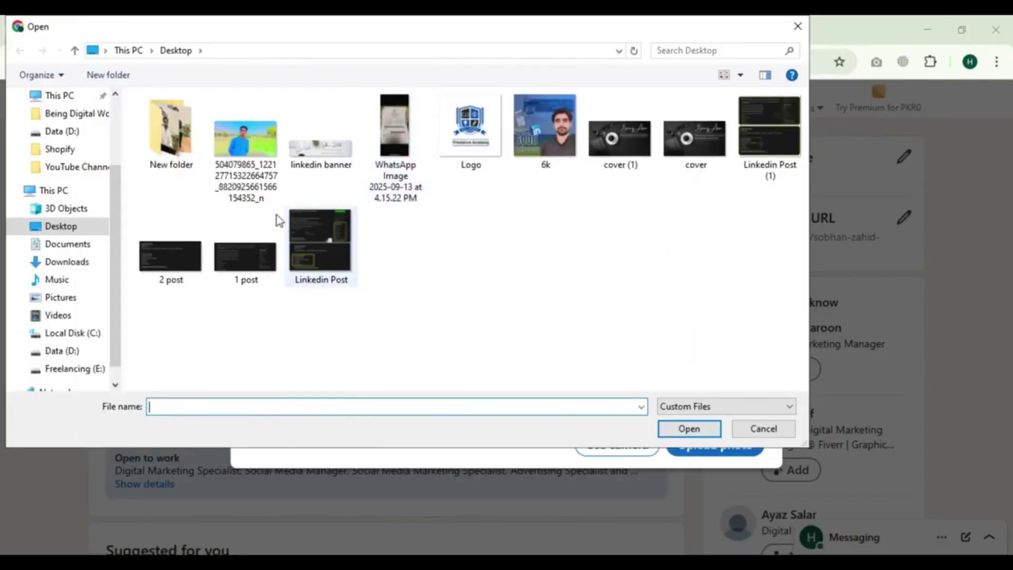
- Load the outdoor portrait as the profile photo, enlarge it and reposition the head fully inside the circular crop
click(244, 140)
click(689, 427)
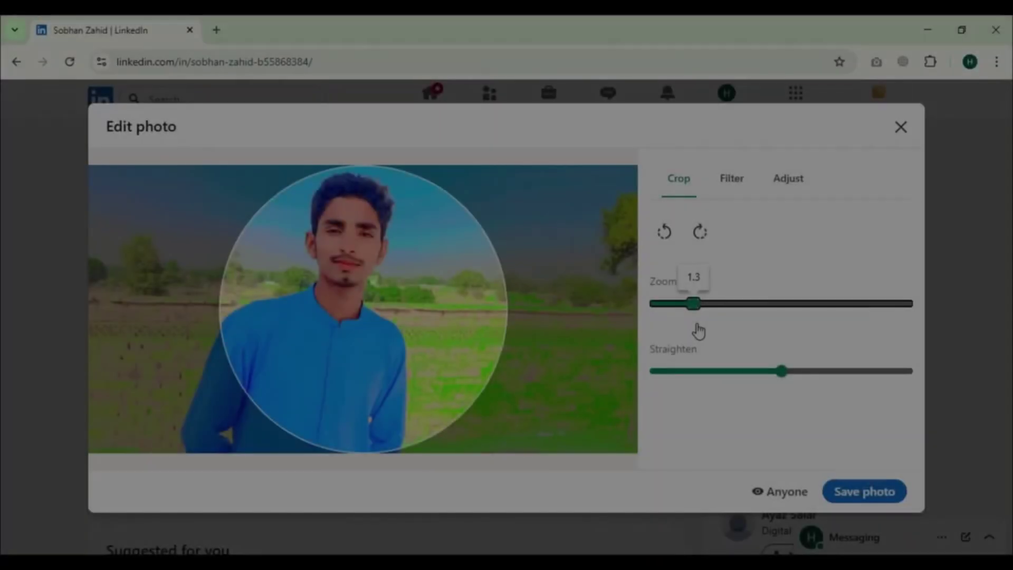
drag(696, 331, 722, 333)
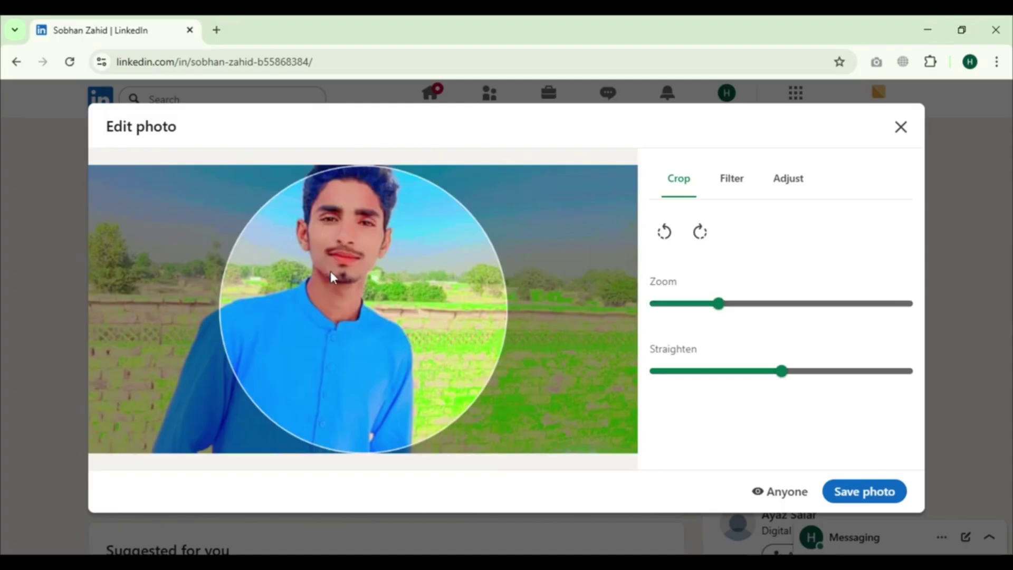
drag(332, 272, 352, 317)
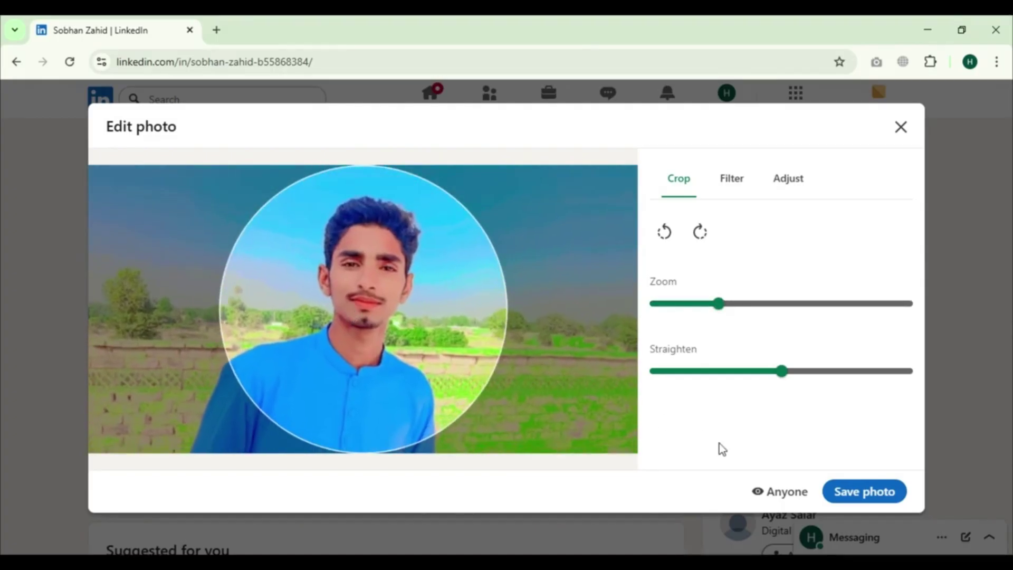
- Search for "bg" in a new tab, open remove.bg and paste in the portrait for background removal, dismissing the cookie notice
click(217, 30)
text(bg)
key(Return)
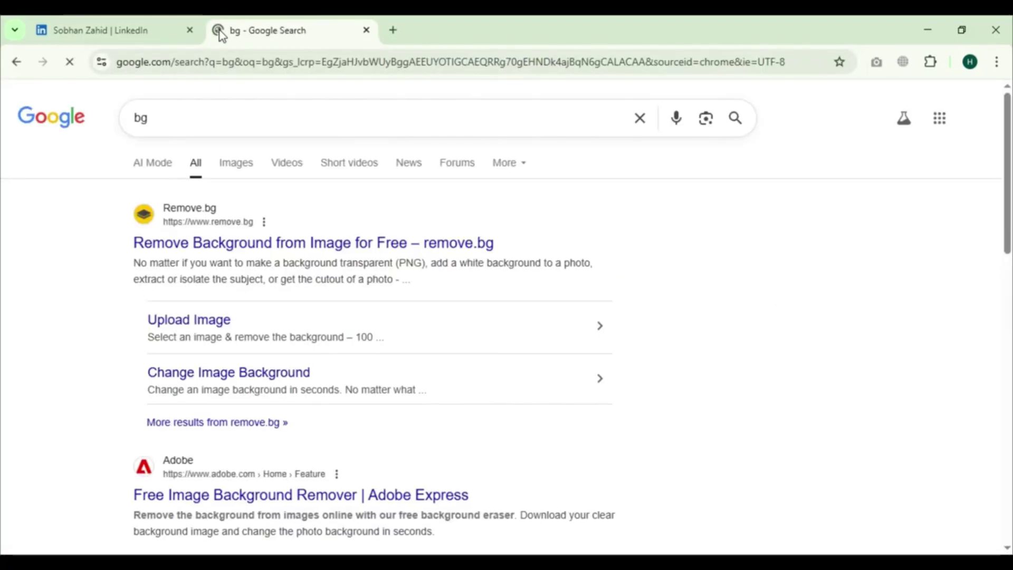
click(292, 245)
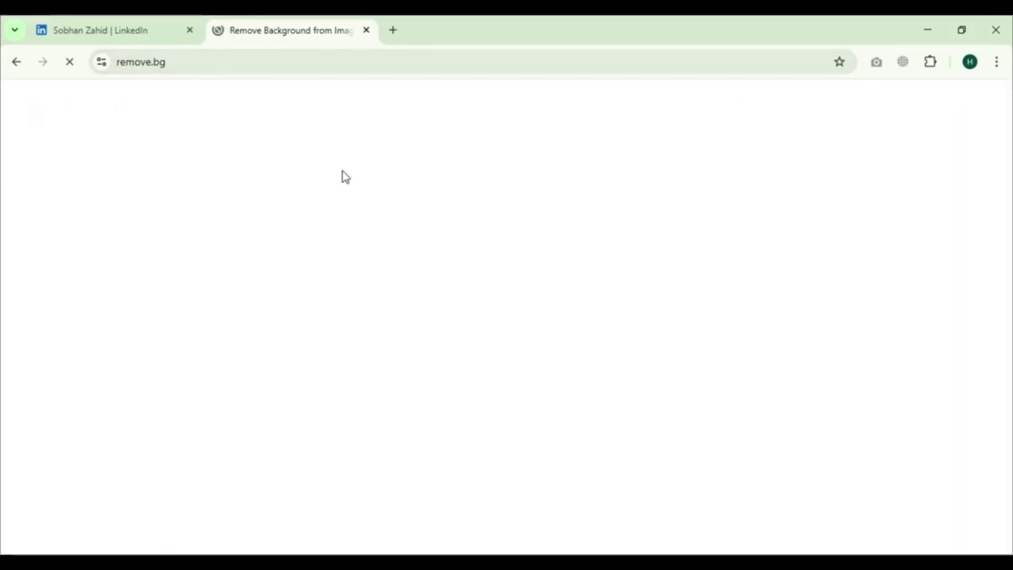
key(ctrl+v)
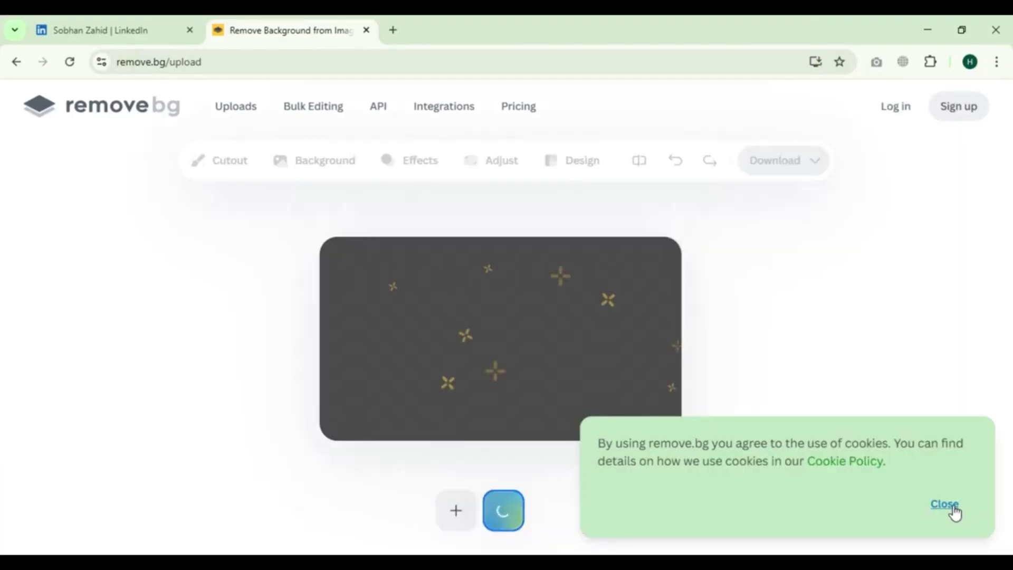
click(947, 505)
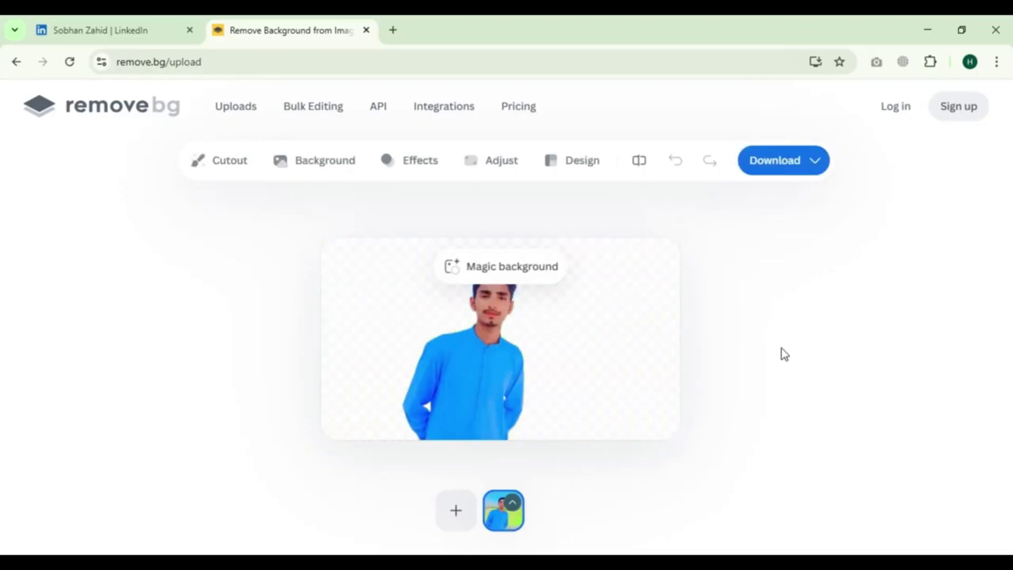
- Give the cut-out portrait a solid blue-grey background, comparing it with plain grey, and download the free 666 x 375 preview
click(316, 161)
scroll(768, 391, down, 2)
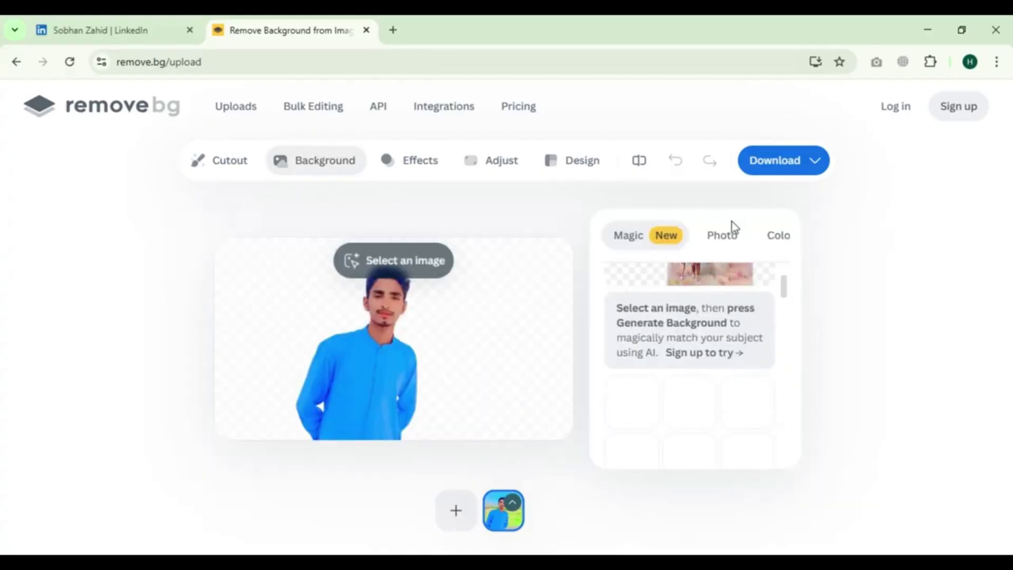
click(776, 237)
scroll(756, 435, down, 5)
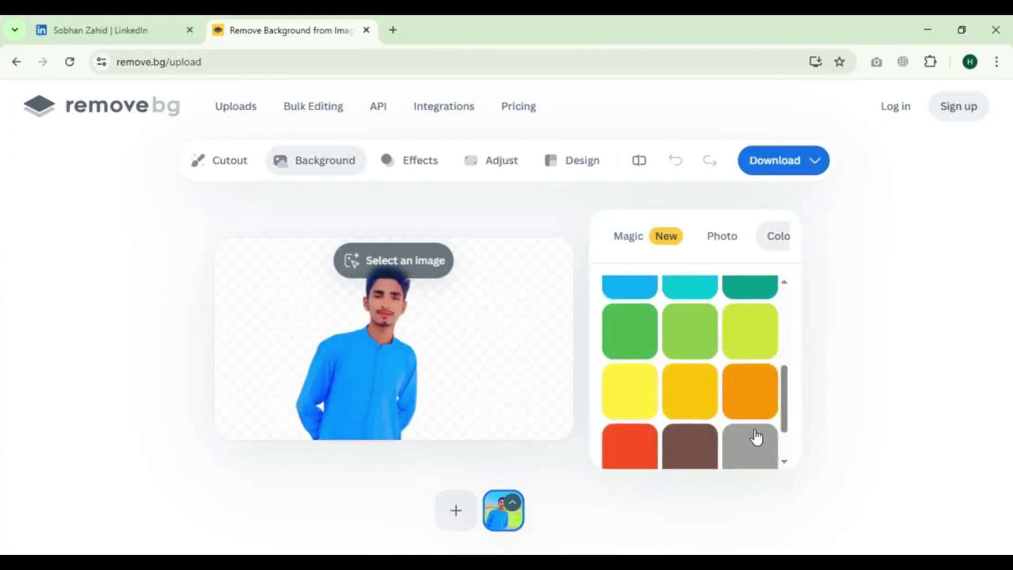
click(630, 439)
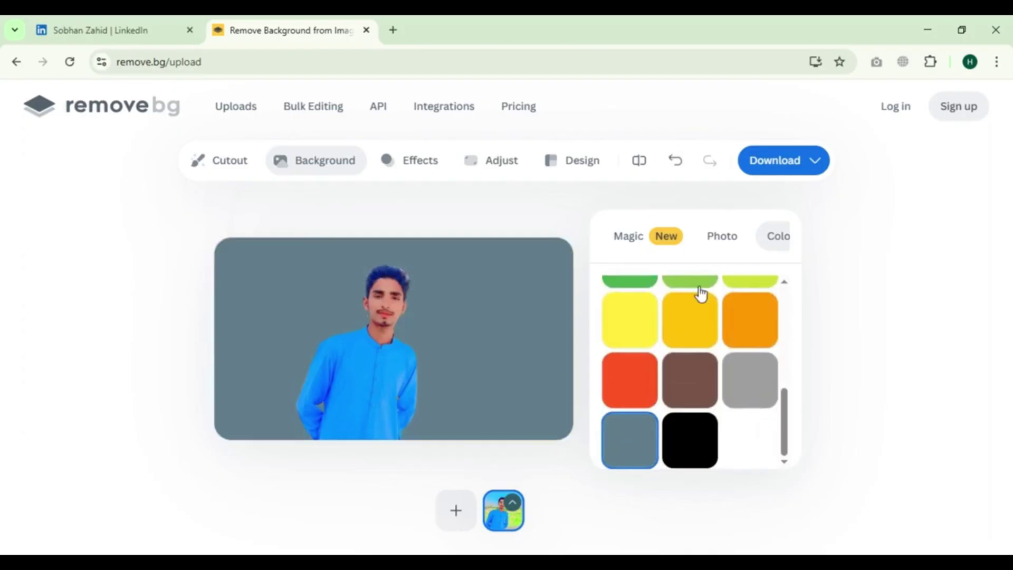
click(739, 389)
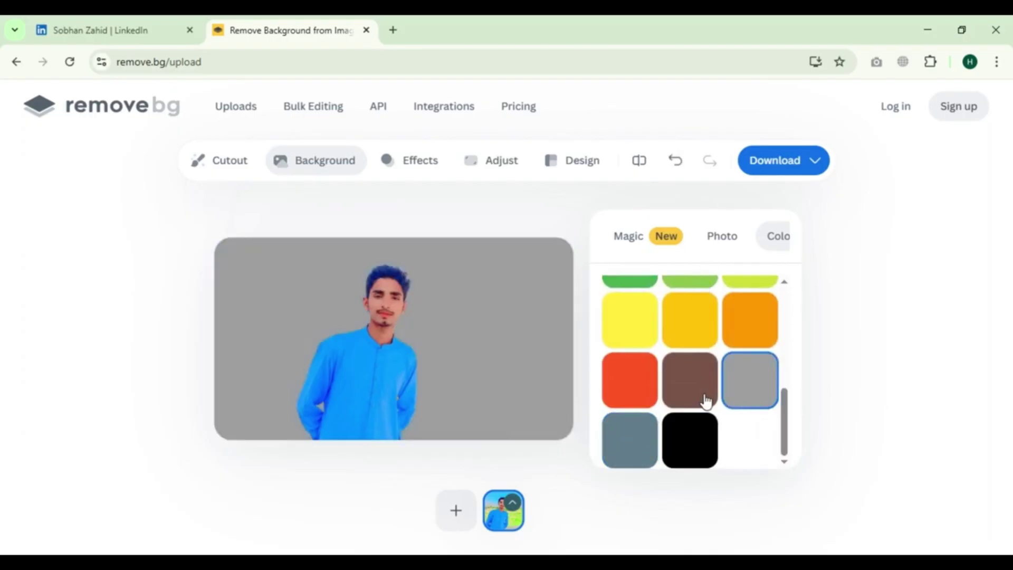
click(698, 345)
click(641, 444)
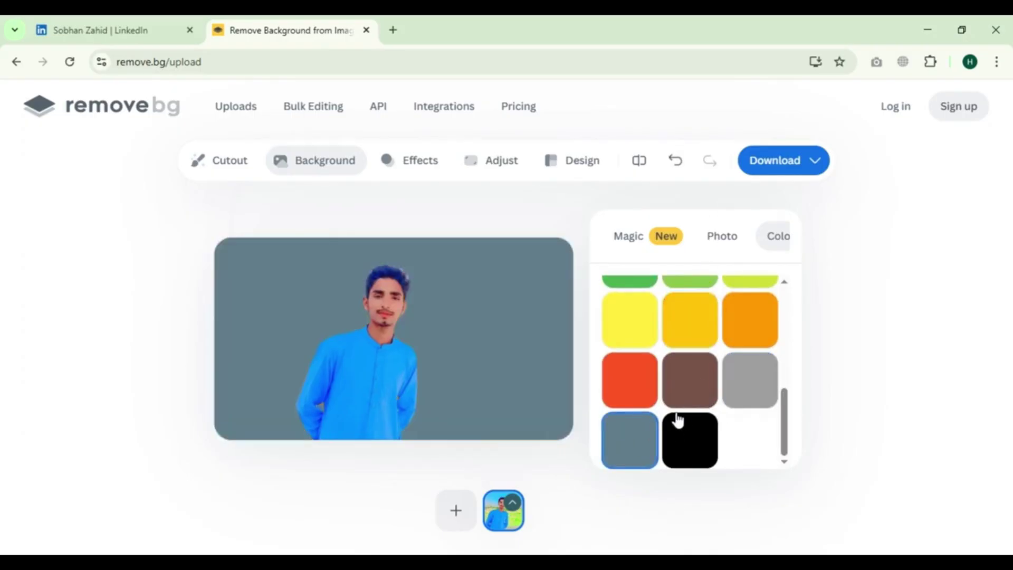
scroll(681, 419, up, 2)
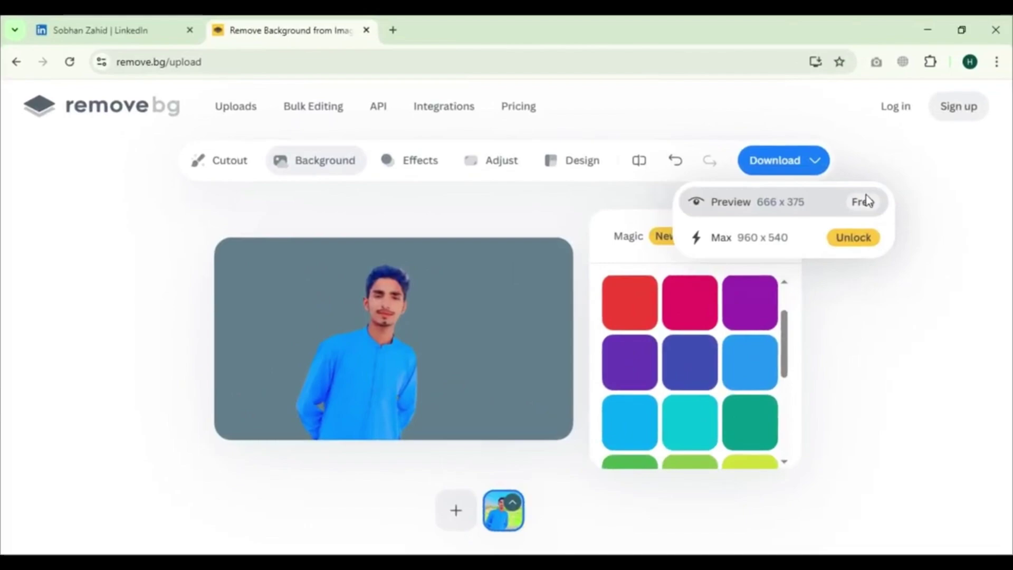
click(862, 201)
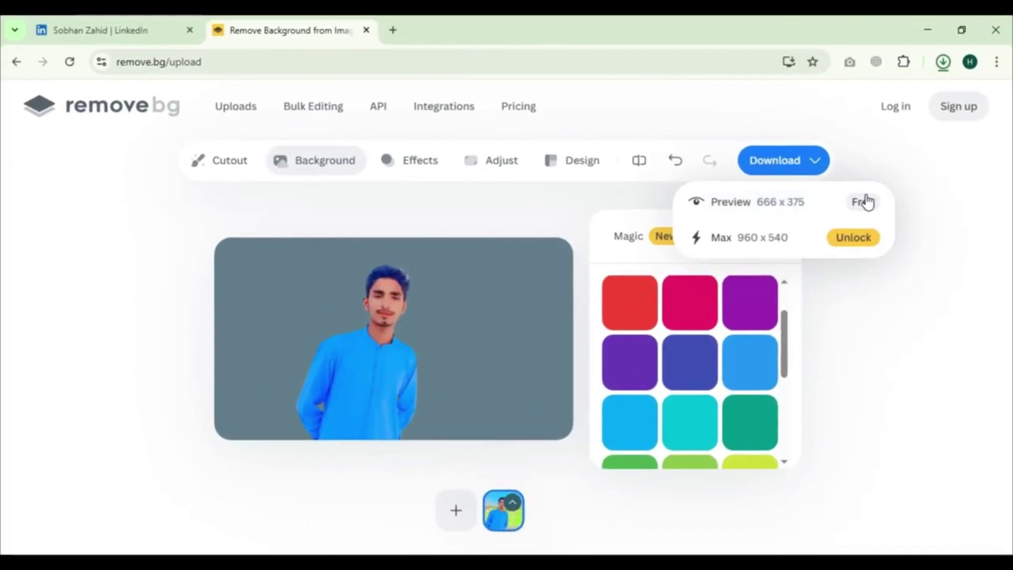
- Return to LinkedIn, discard the open photo edit, save the blue-grey background portrait as the profile photo and reload the profile
click(85, 27)
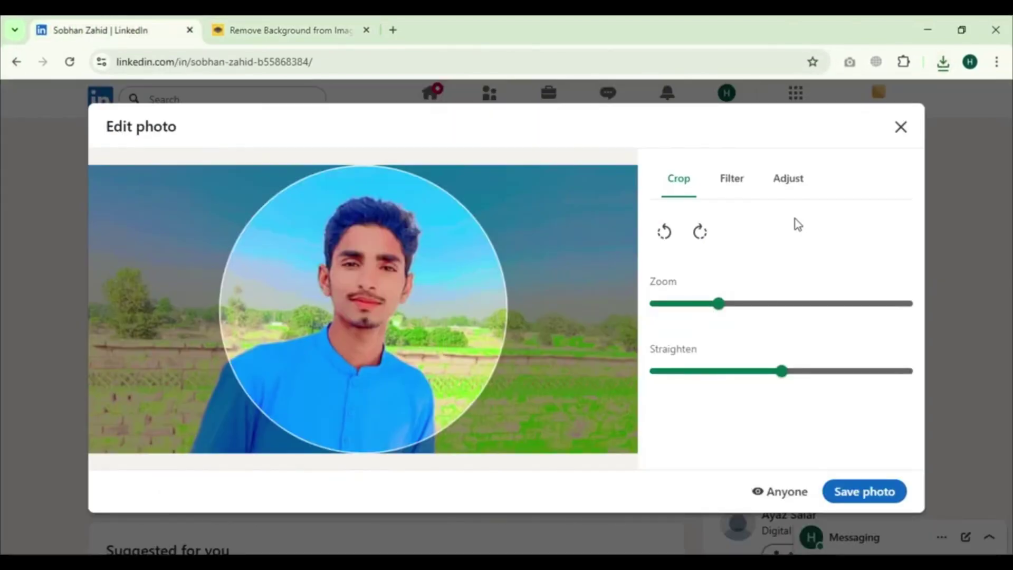
click(900, 127)
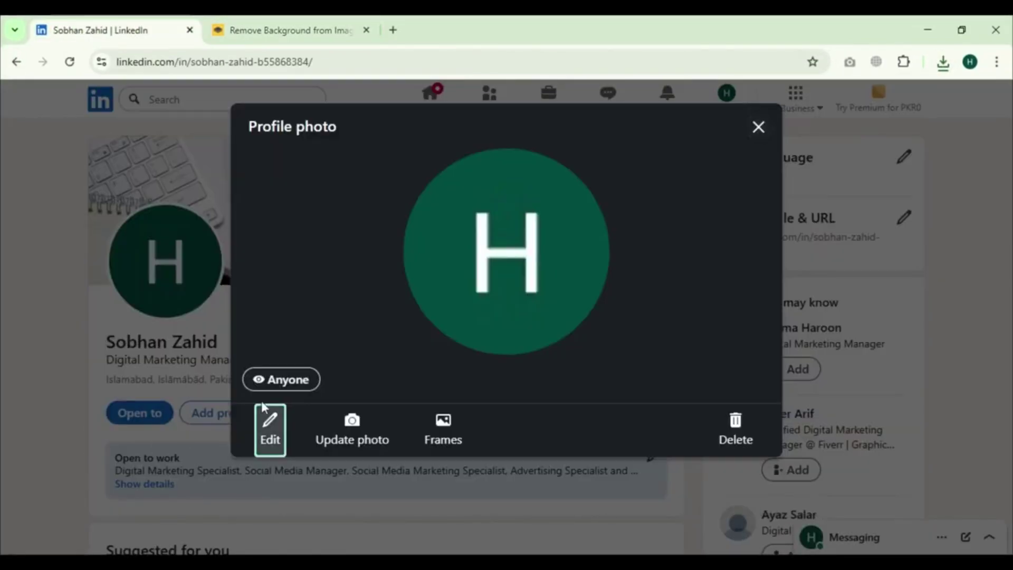
click(354, 430)
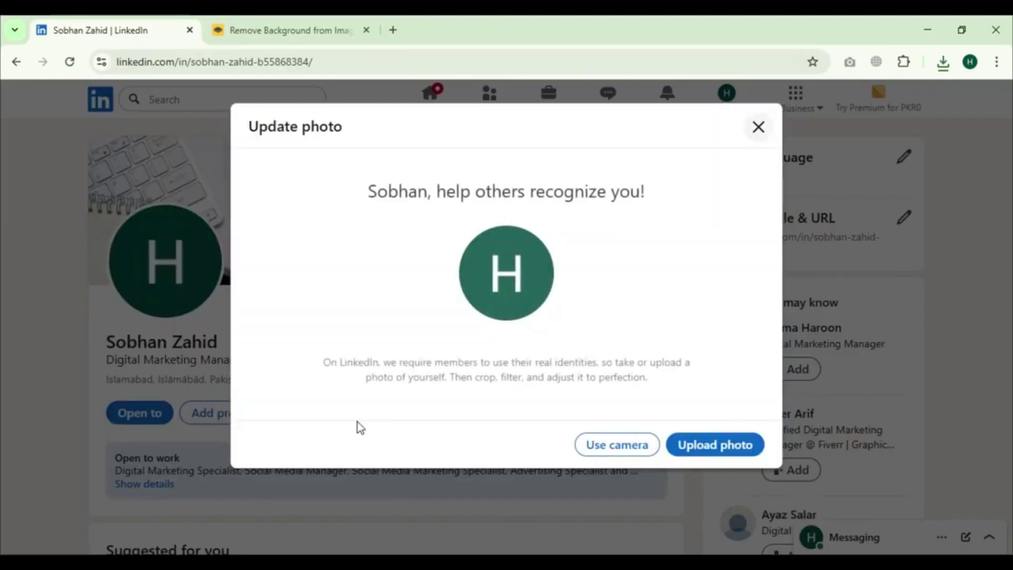
click(709, 444)
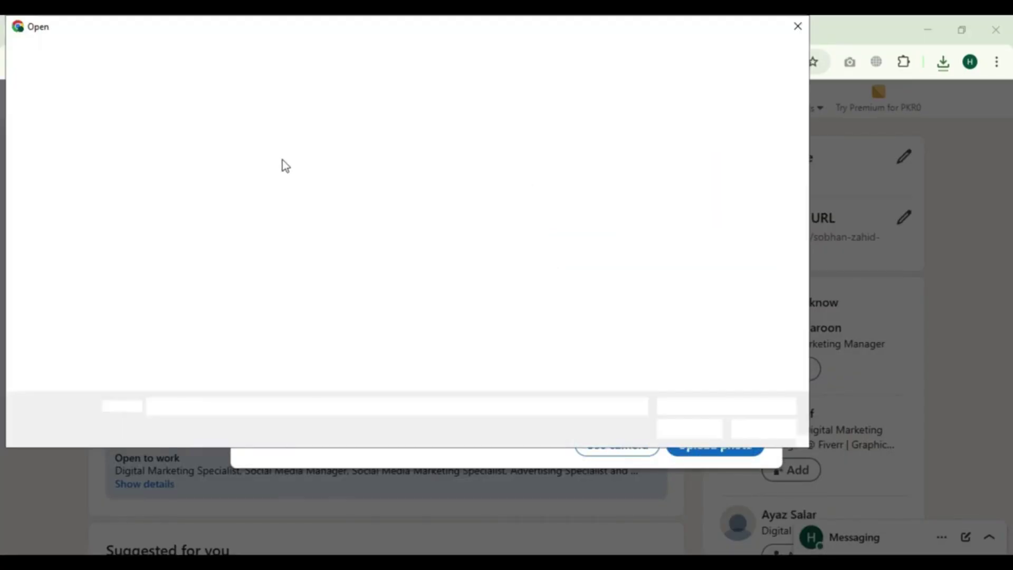
double_click(255, 138)
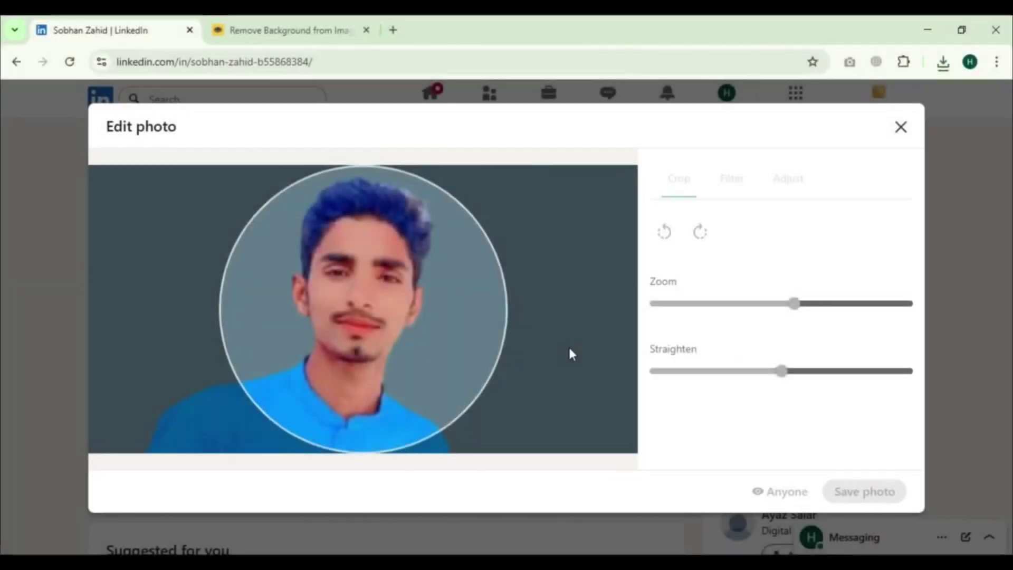
key(Escape)
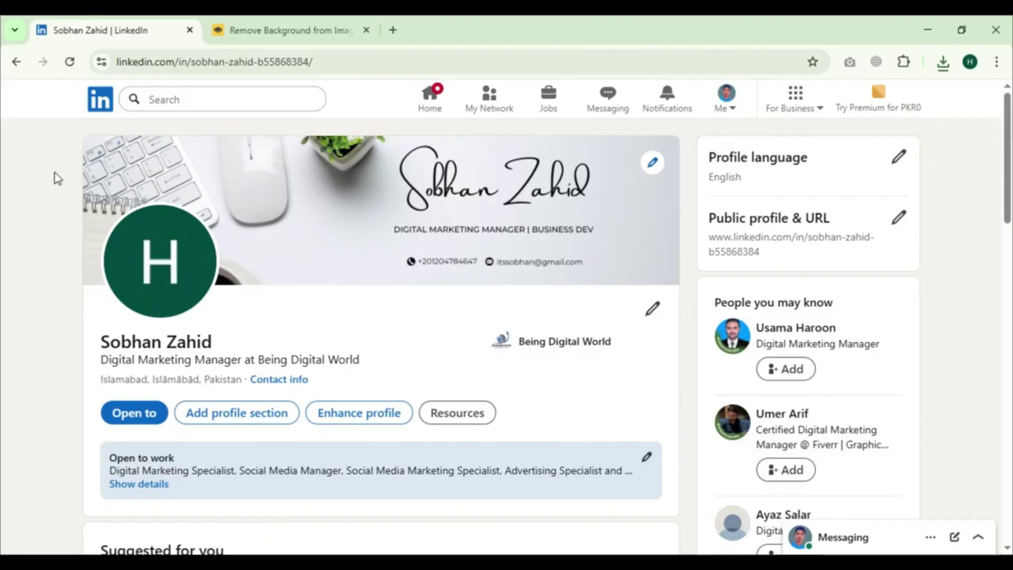
key(F5)
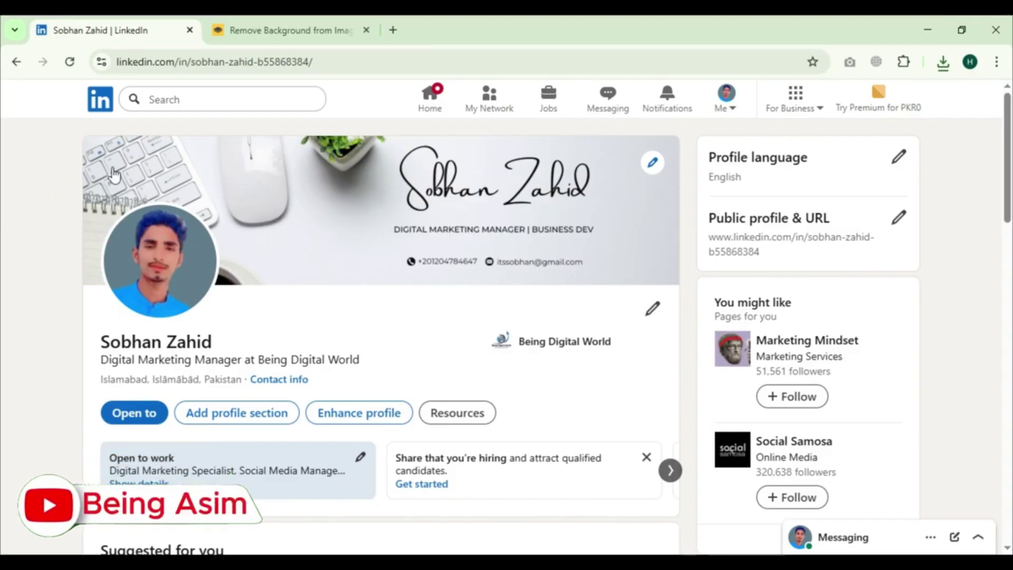
- Check the profile photo in the account menu and close the menu
click(726, 105)
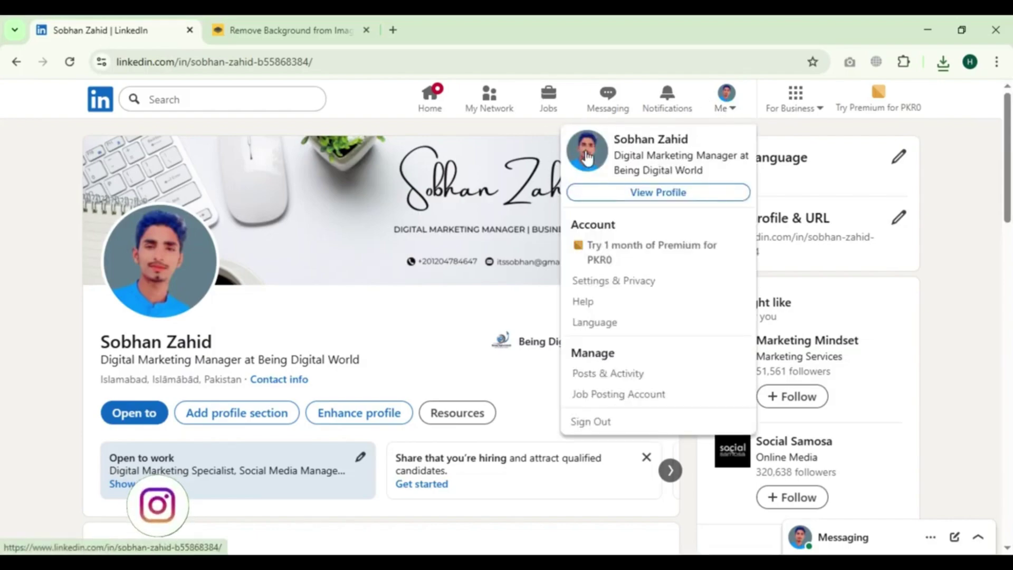
click(726, 105)
click(725, 105)
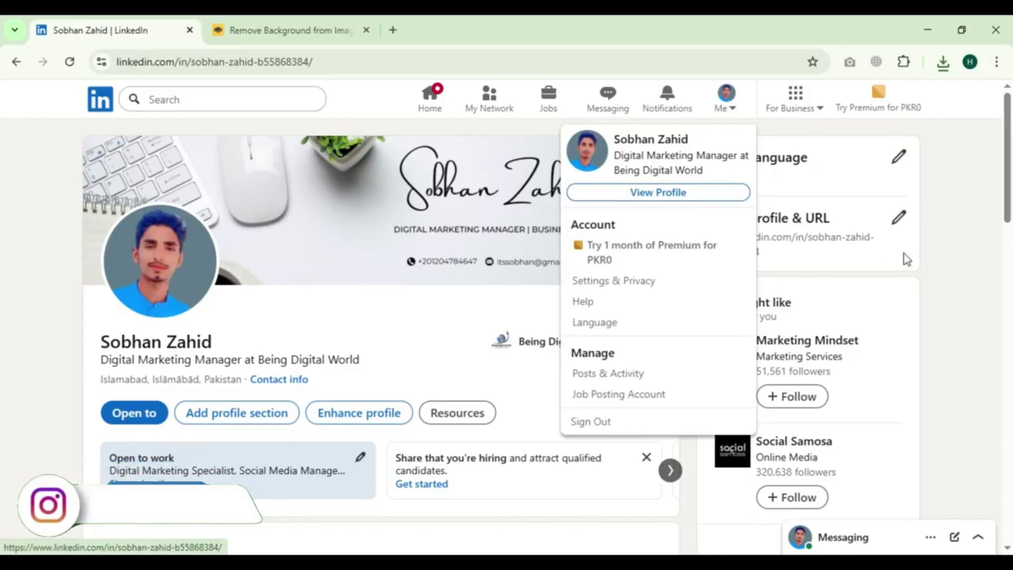
click(944, 262)
- Open the profile intro for editing and rewrite the headline as "Digital Marketing Manager | Business Developer | 3+ years of Experience"
scroll(507, 296, down, 3)
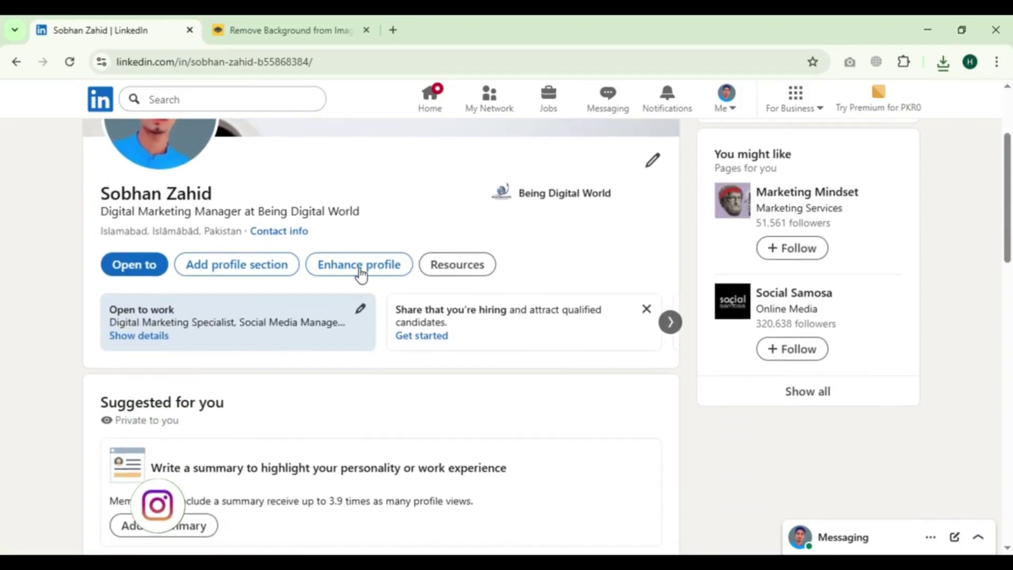
click(652, 161)
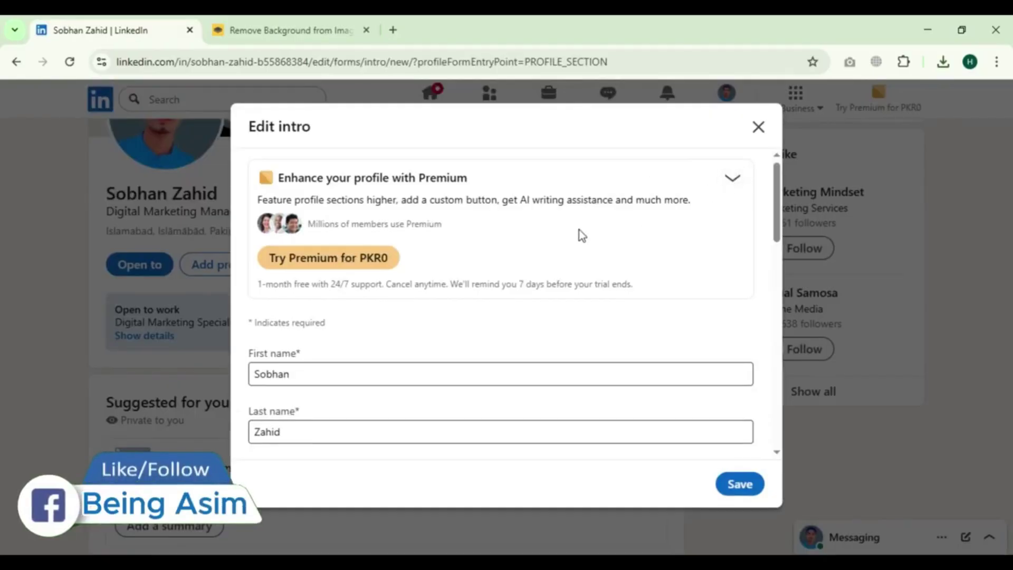
scroll(578, 230, down, 4)
scroll(533, 232, down, 3)
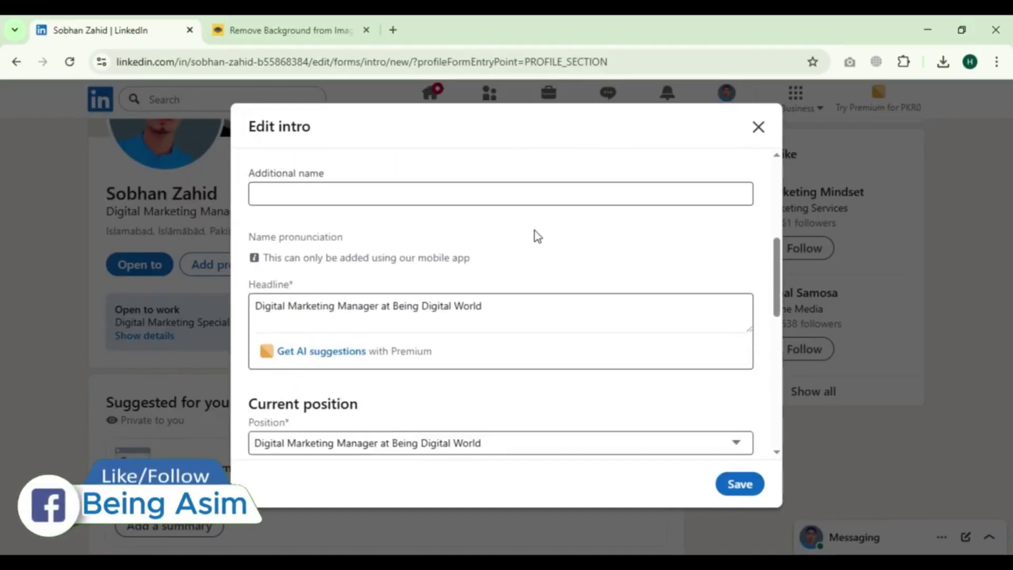
drag(289, 206, 251, 196)
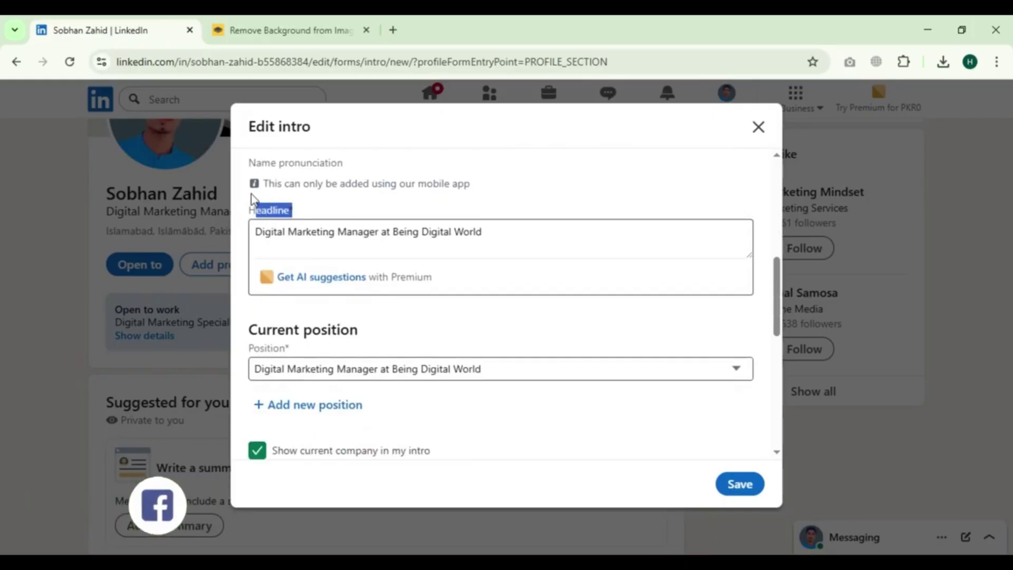
click(563, 238)
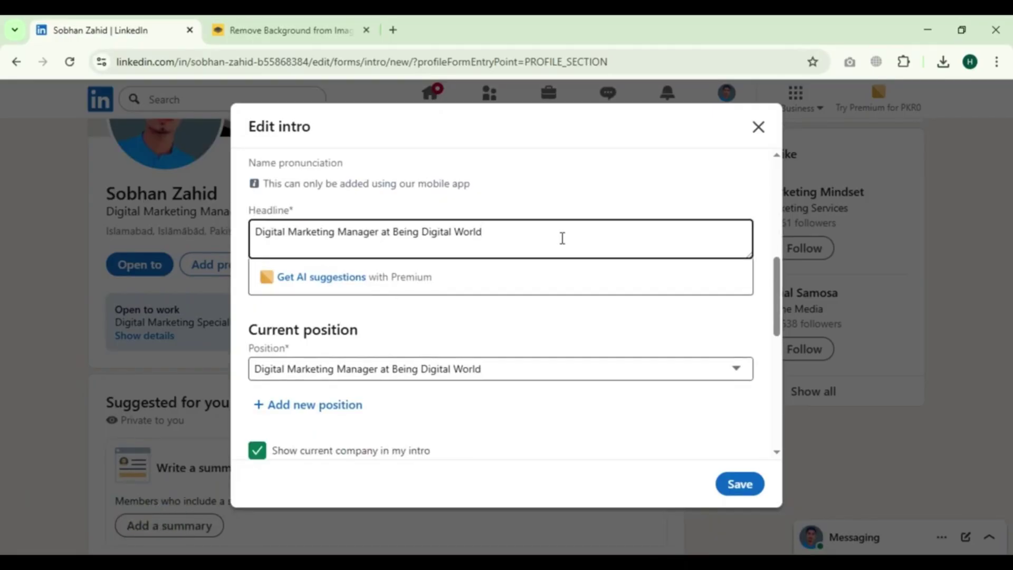
key(ctrl+shift+Left)
key(ctrl+shift+Left)
key(ctrl+shift+Left)
key(ctrl+shift+Left)
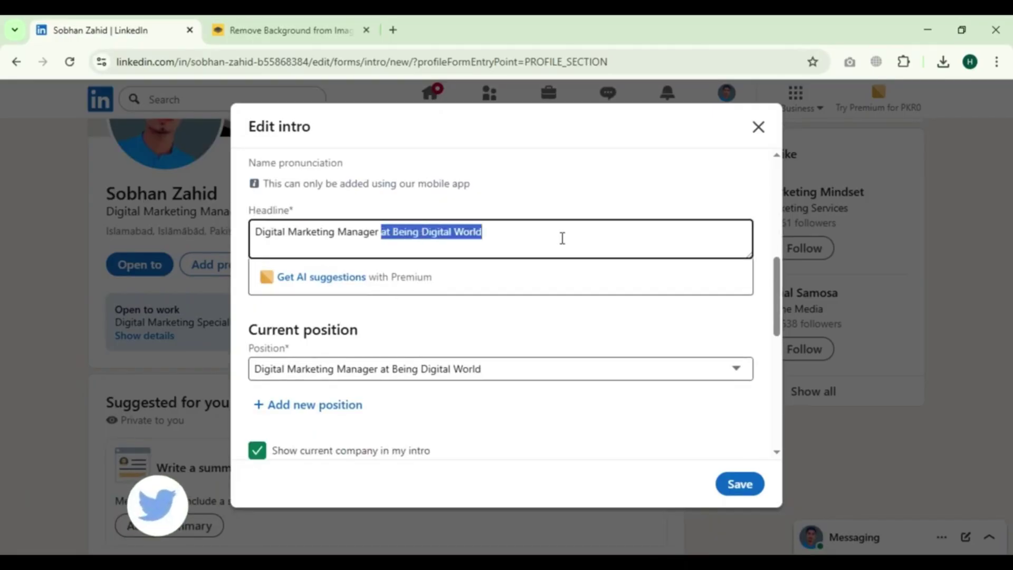
key(BackSpace)
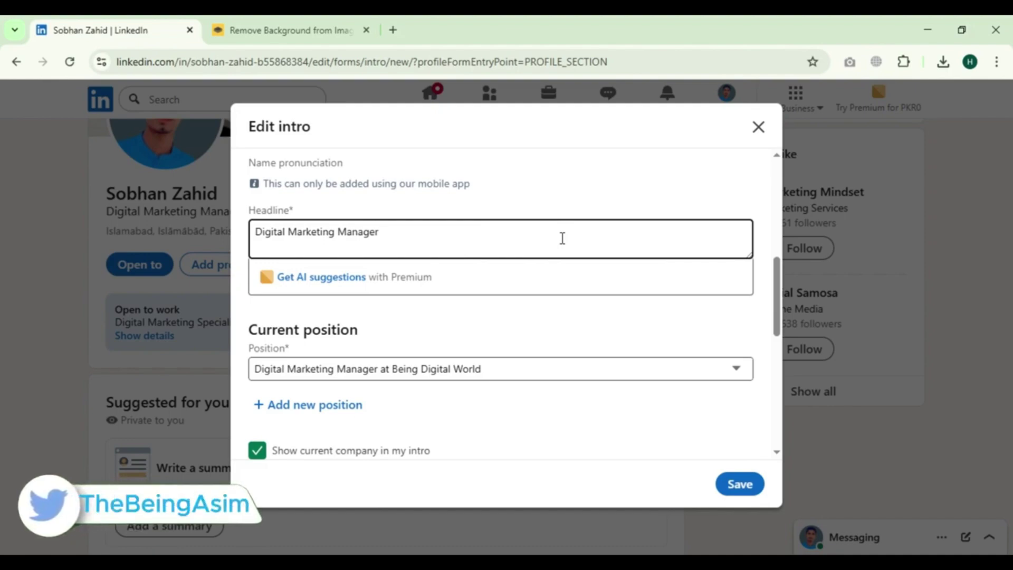
text(|)
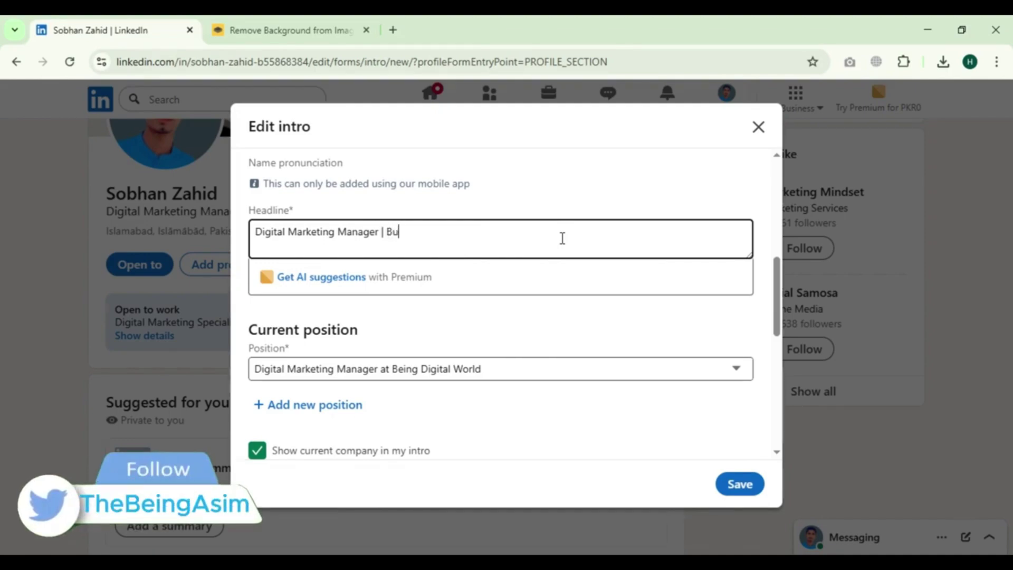
text( Bu)
- Add a new position titled Business Development Specialist with Freelance as the employment type
scroll(352, 222, down, 3)
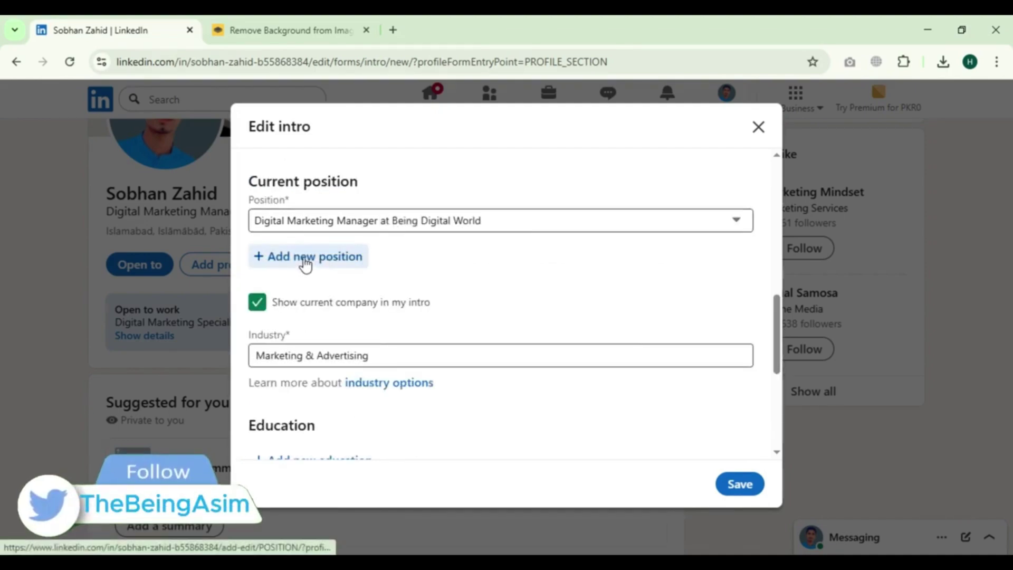
click(335, 259)
click(328, 285)
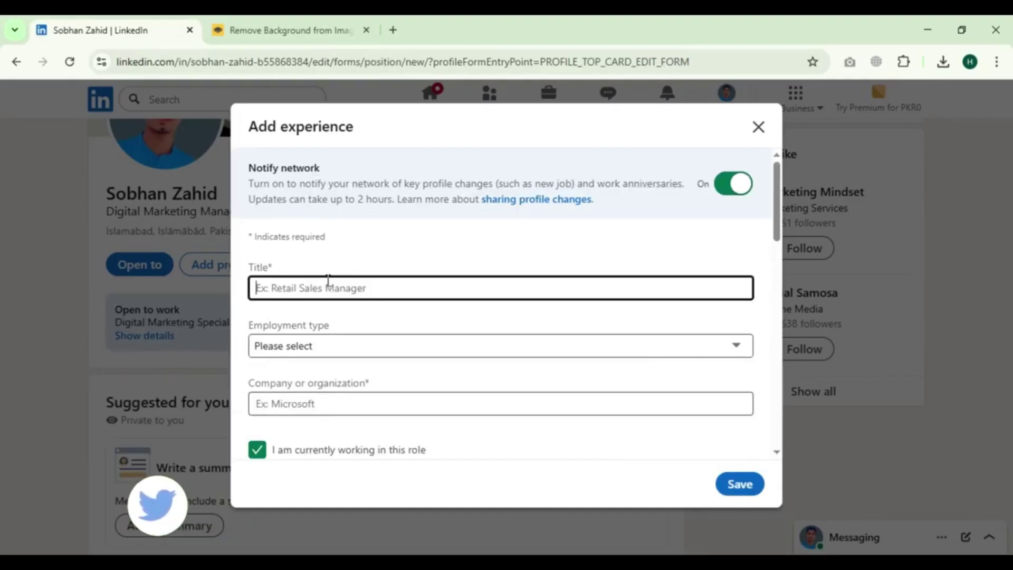
text(Busin)
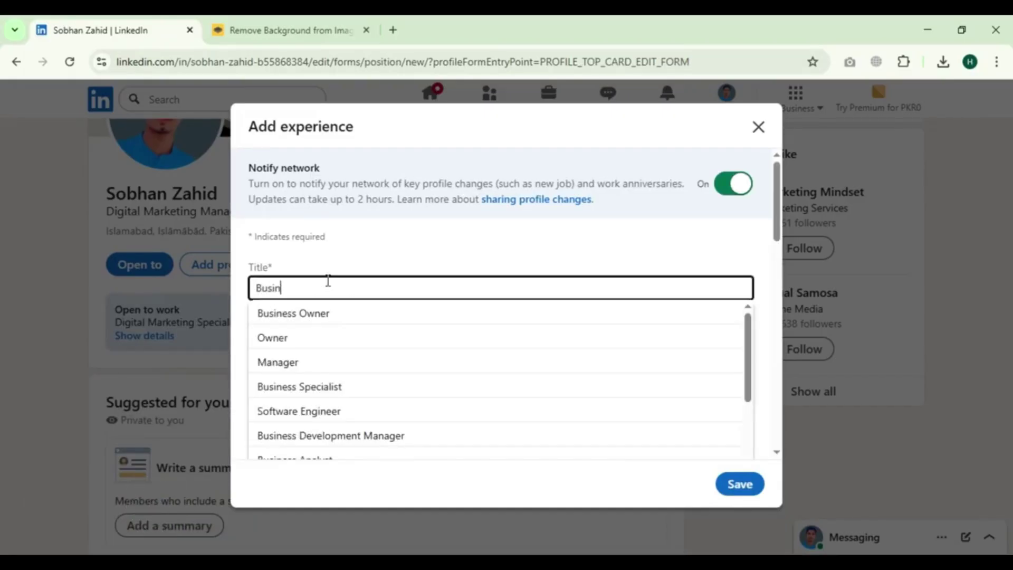
text(ess Developer)
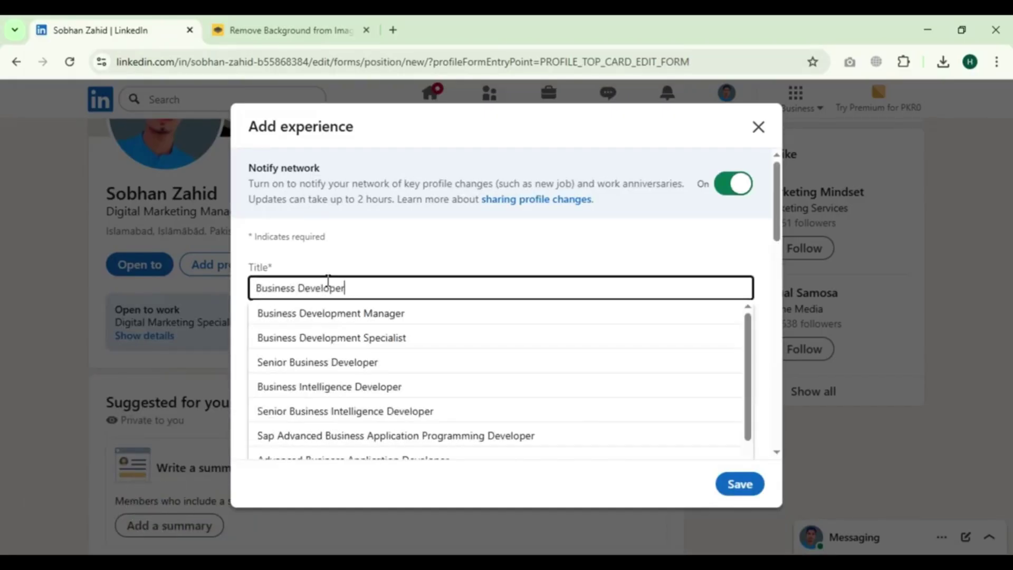
click(373, 334)
click(323, 271)
click(323, 375)
- Set the new position's company to Fiverr and fill in its start month and year
click(346, 326)
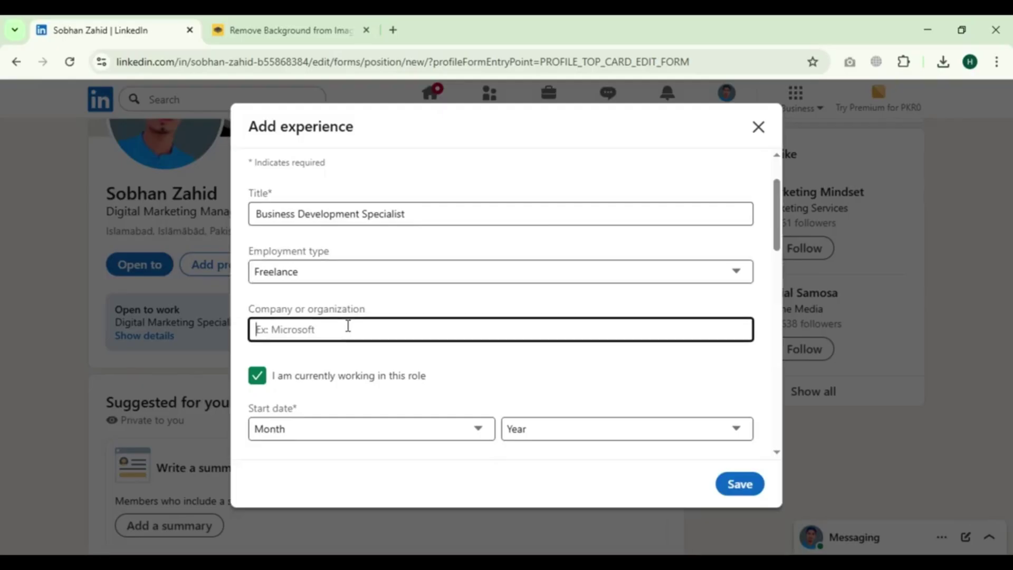
text(Fiverr)
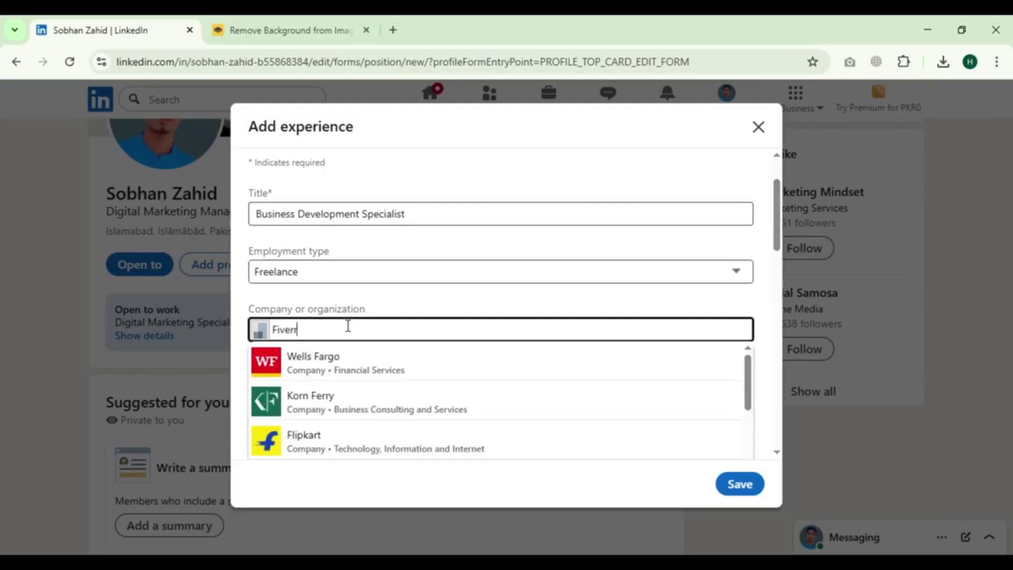
click(350, 357)
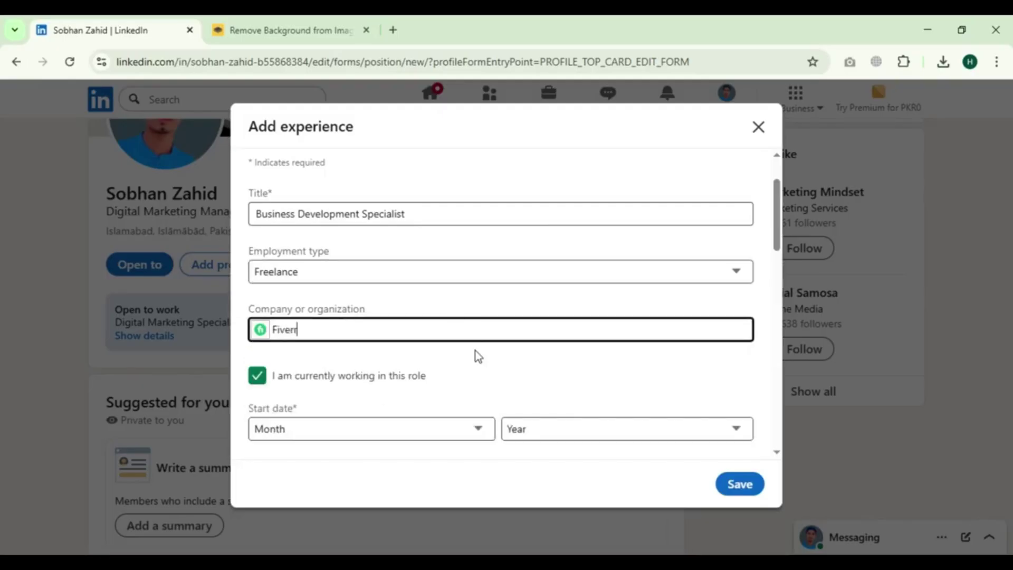
scroll(384, 382, down, 2)
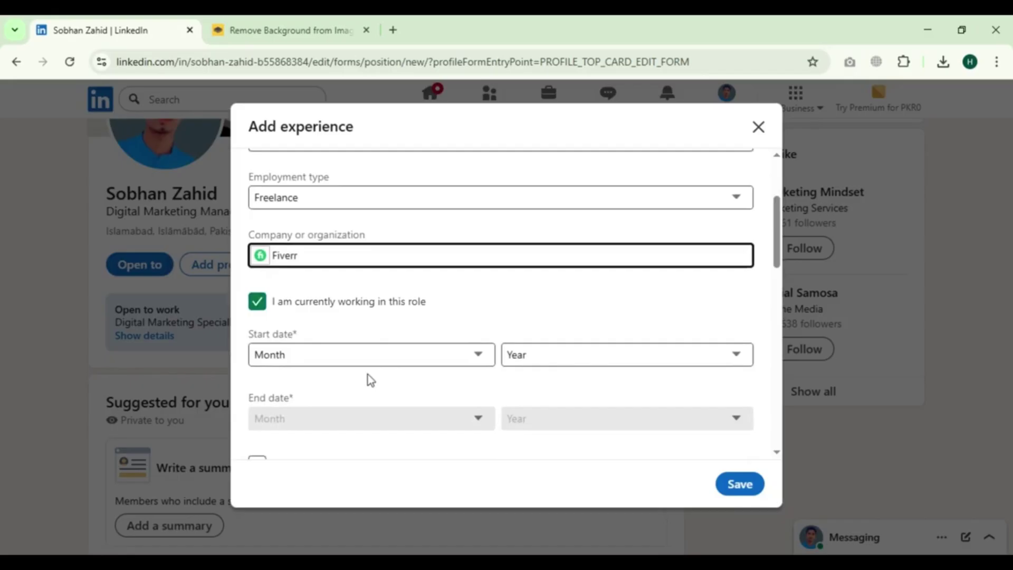
click(393, 351)
click(296, 153)
click(574, 356)
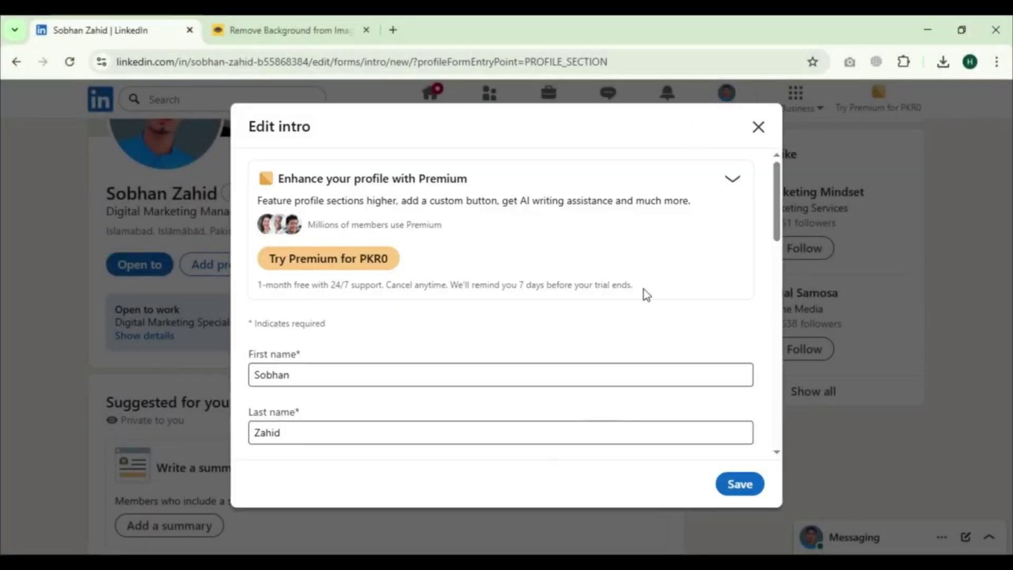
- Add a new education entry for Punjab Group Of Colleges from the intro form, save it and close the loading dialog
scroll(597, 386, down, 2)
scroll(597, 385, down, 8)
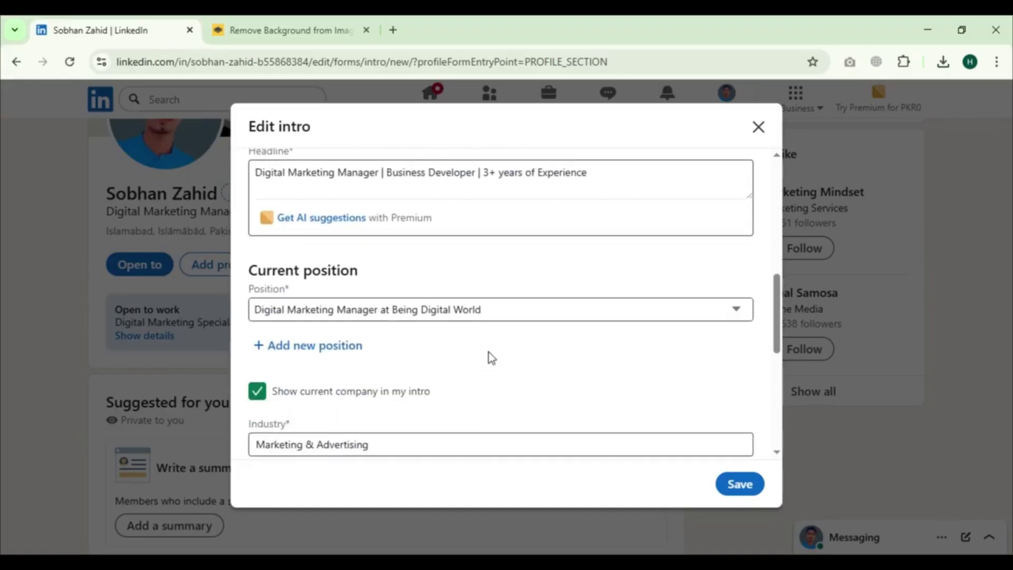
scroll(391, 333, down, 2)
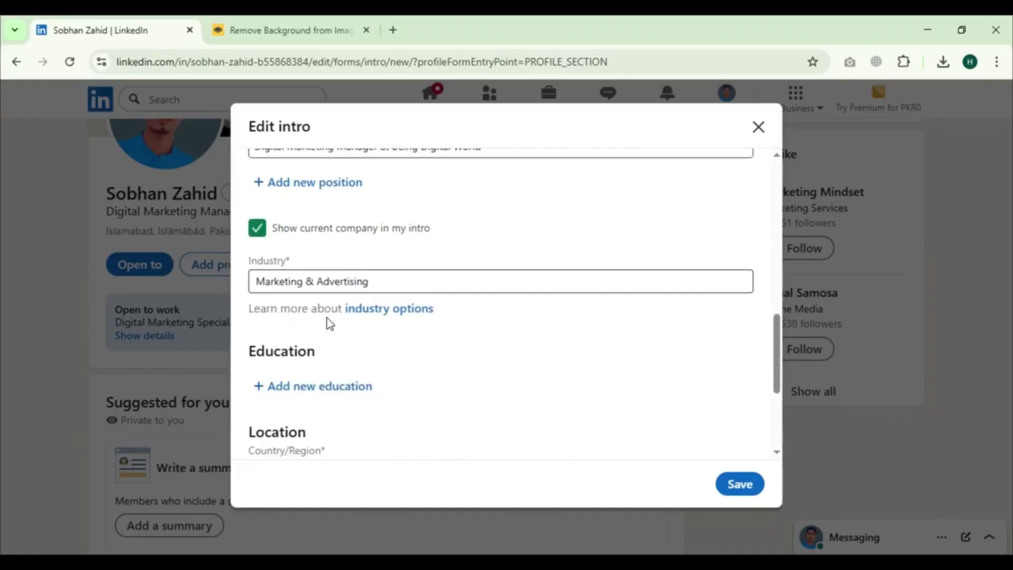
click(331, 394)
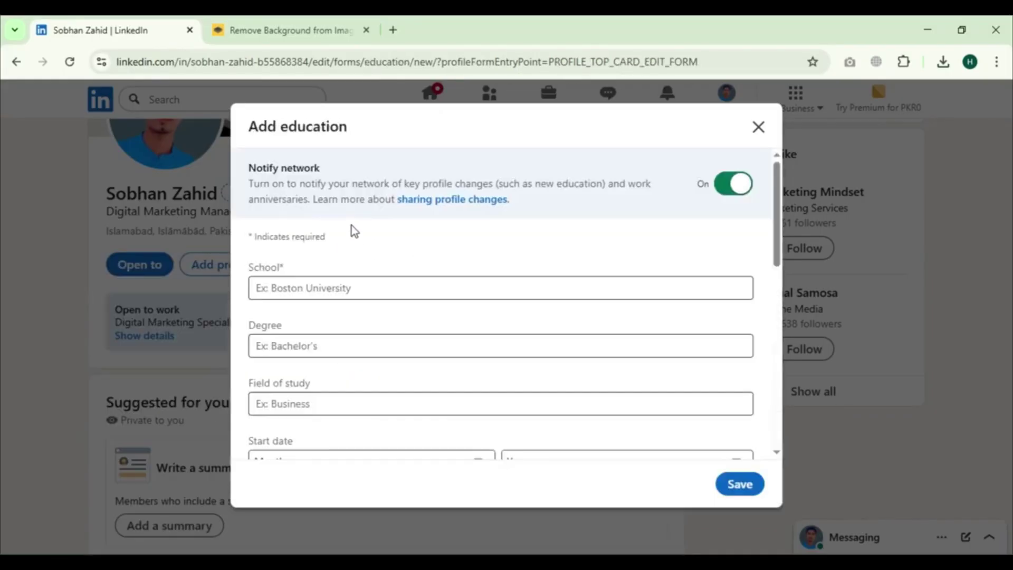
click(353, 287)
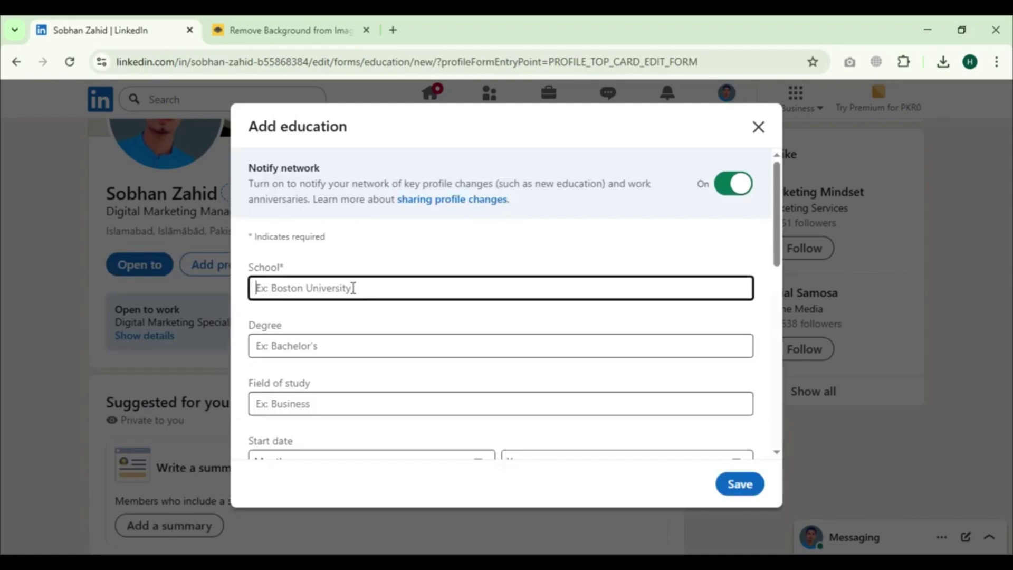
text(Punjab)
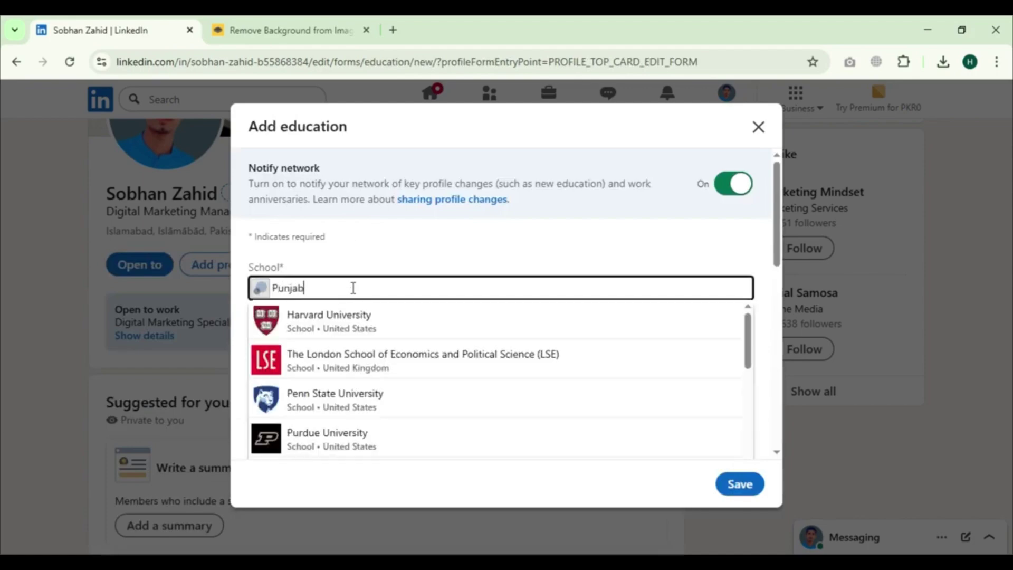
scroll(273, 385, down, 10)
click(745, 483)
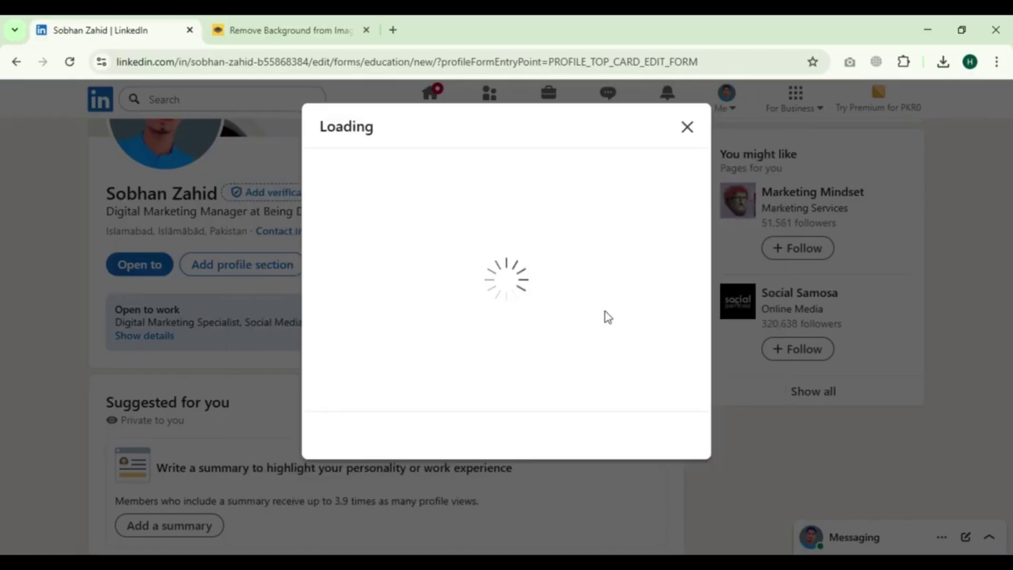
click(687, 127)
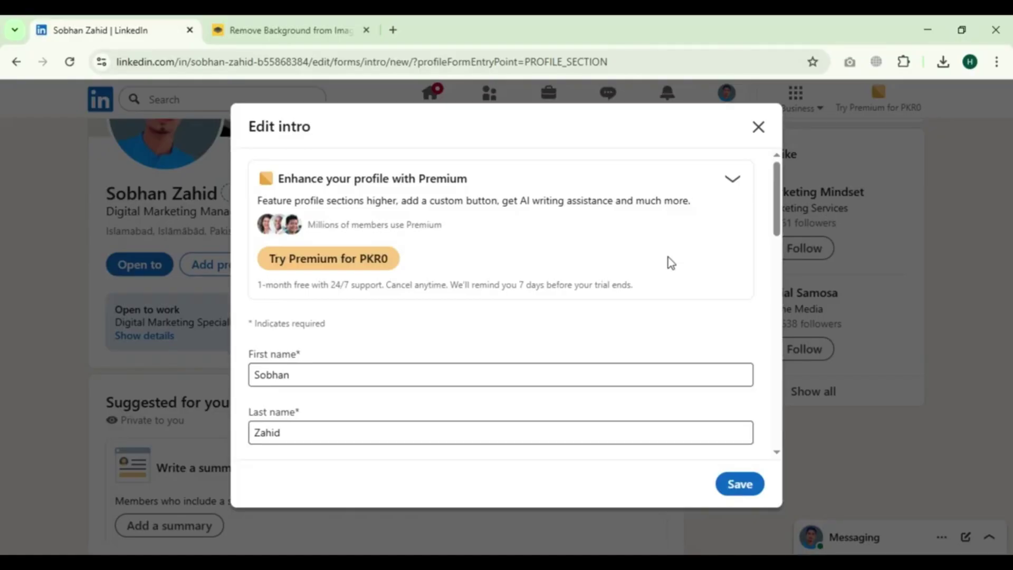
- Open the contact info for editing from the intro form and check the available phone types
scroll(668, 263, down, 10)
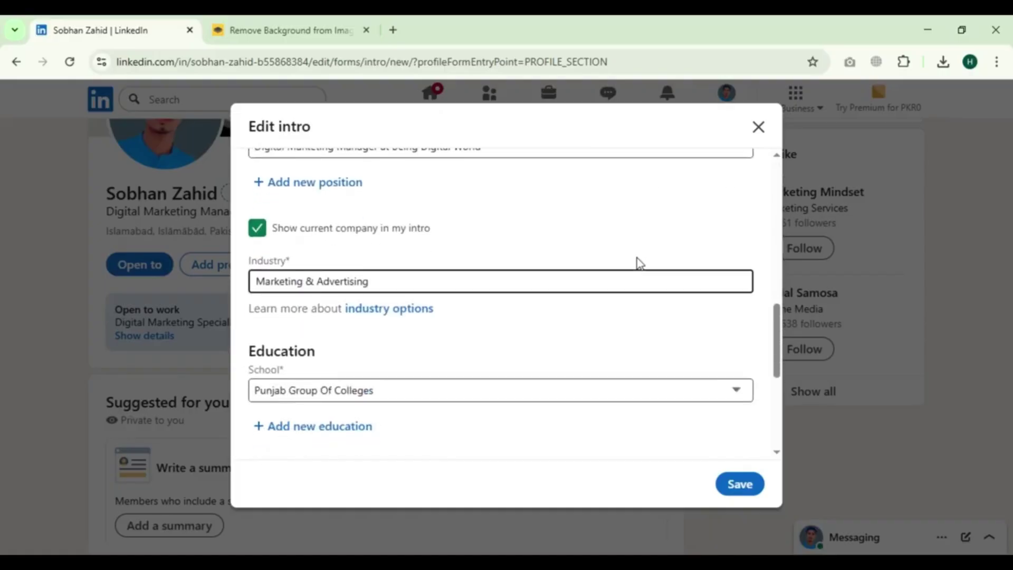
scroll(639, 262, down, 5)
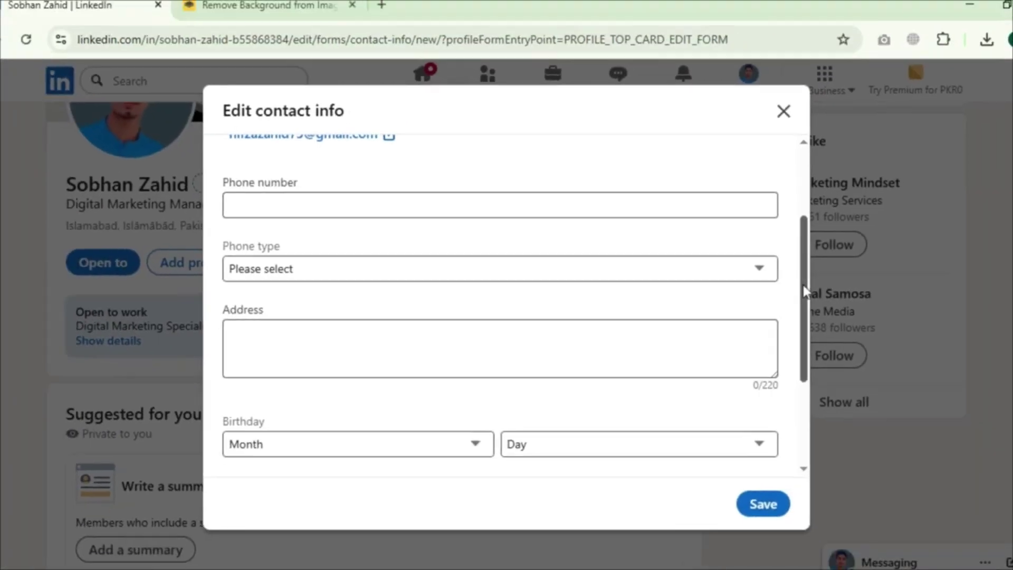
click(285, 269)
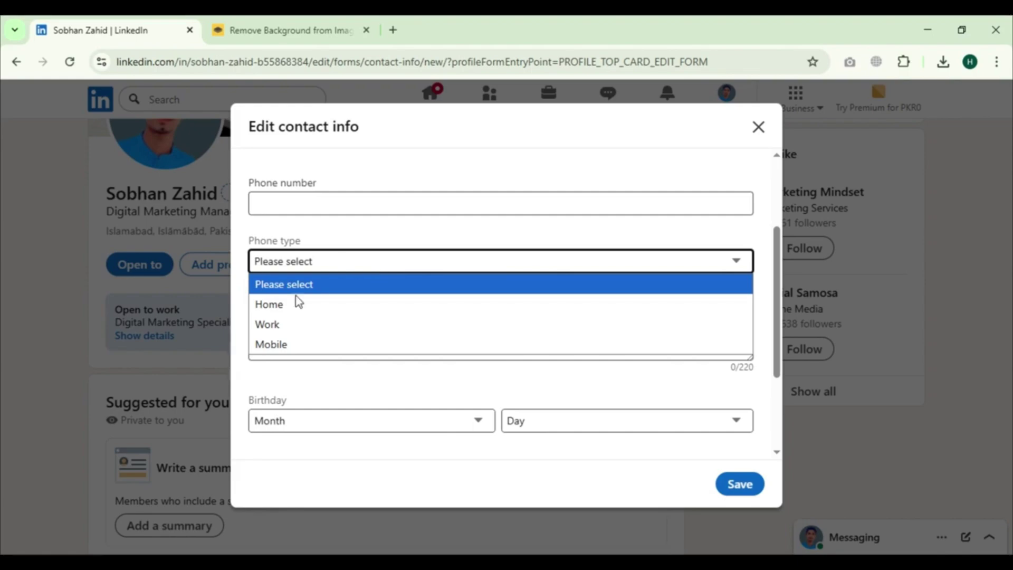
click(366, 234)
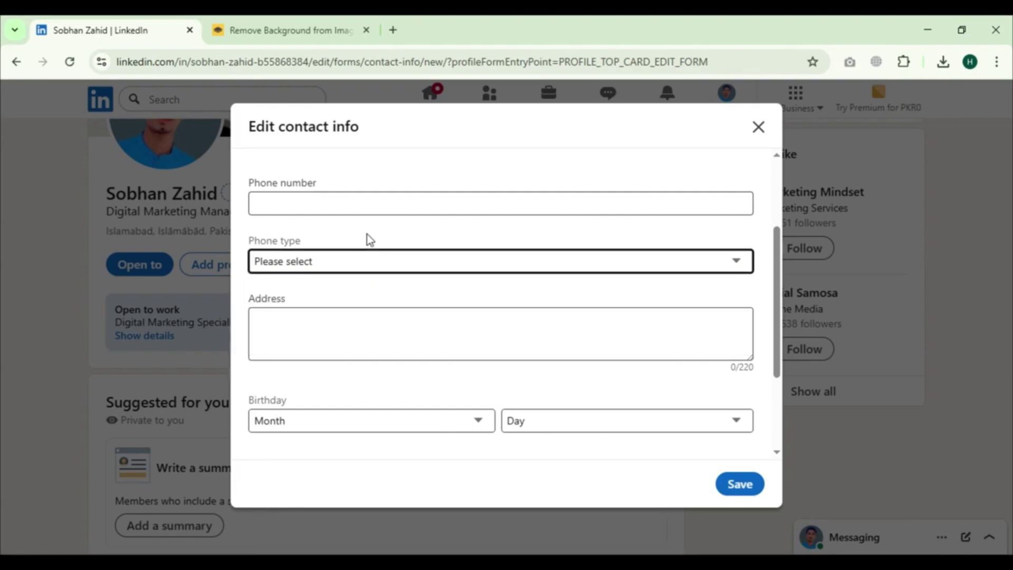
scroll(353, 326, down, 3)
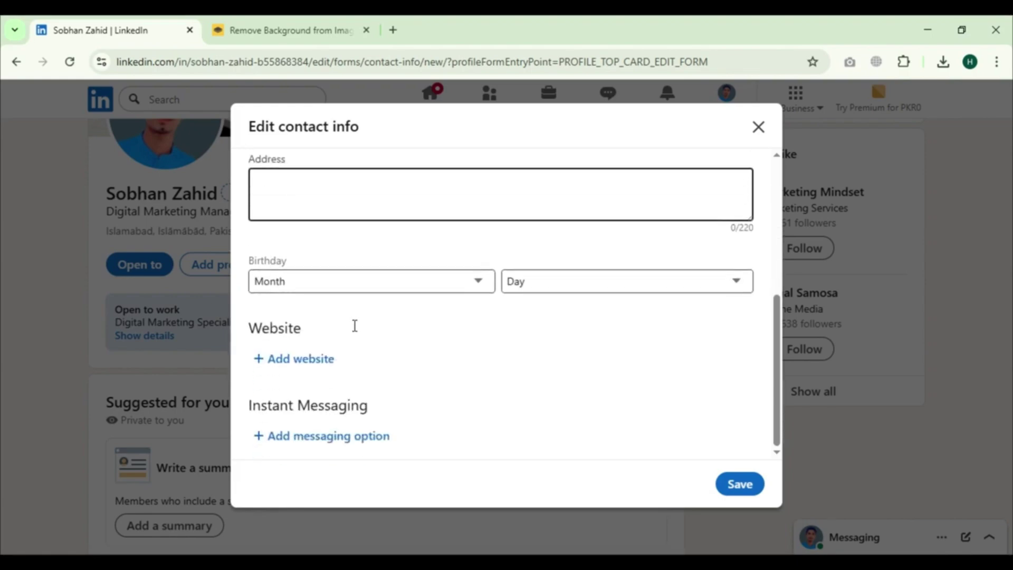
- Fill in the birthday month and day in the contact info
click(322, 280)
click(321, 280)
key(Down)
key(Down)
click(533, 280)
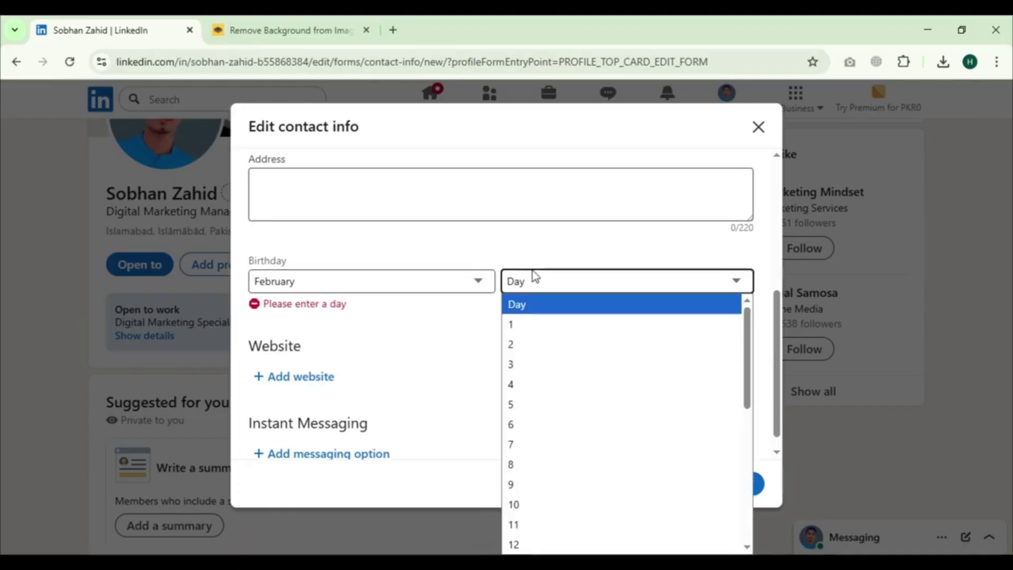
click(552, 504)
- Add a messaging option with an empty username and save the contact info
scroll(592, 339, down, 1)
click(285, 434)
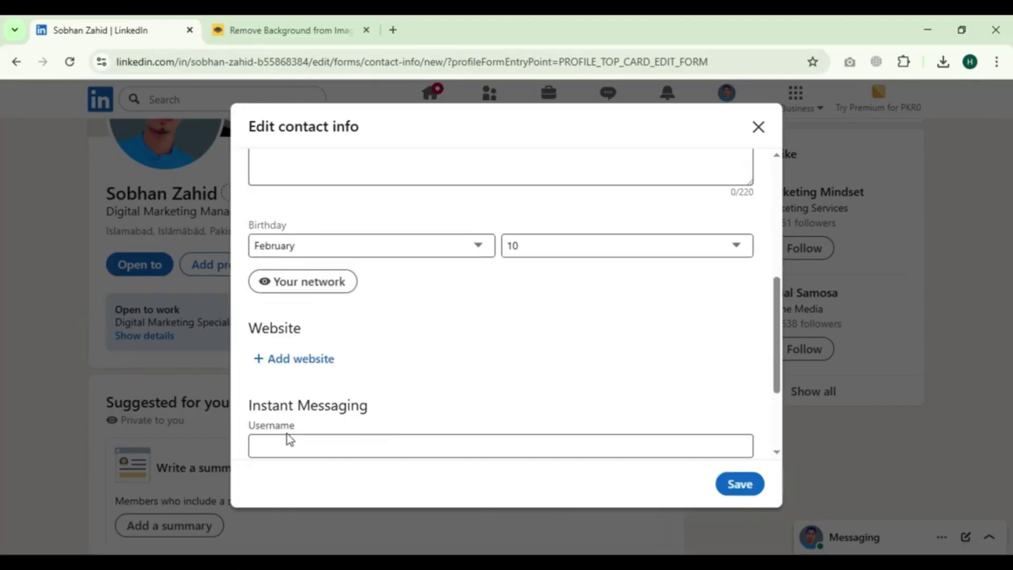
scroll(391, 391, down, 3)
click(734, 488)
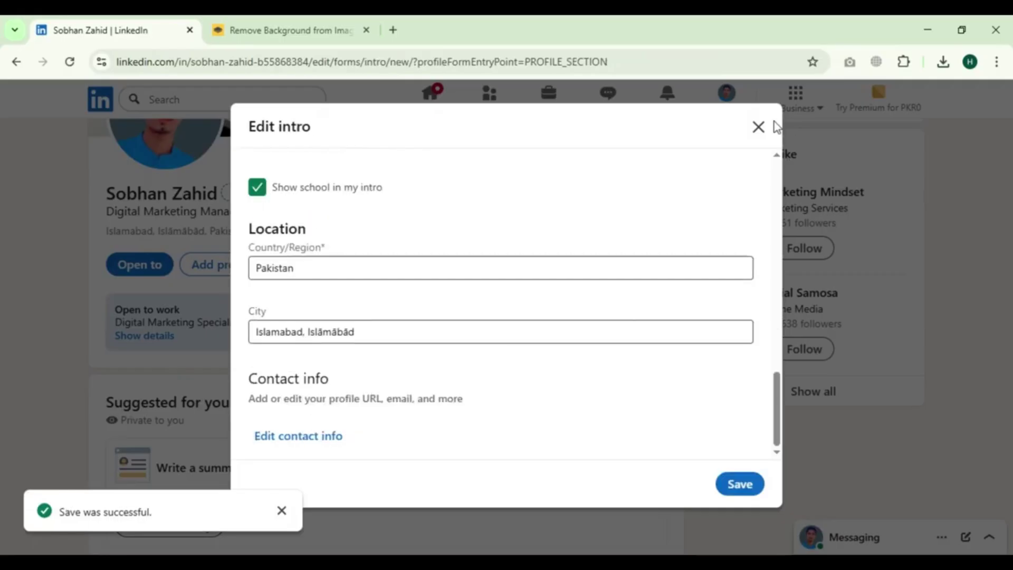
- Close the intro form, discarding its unsaved changes, and reload the profile page
click(759, 128)
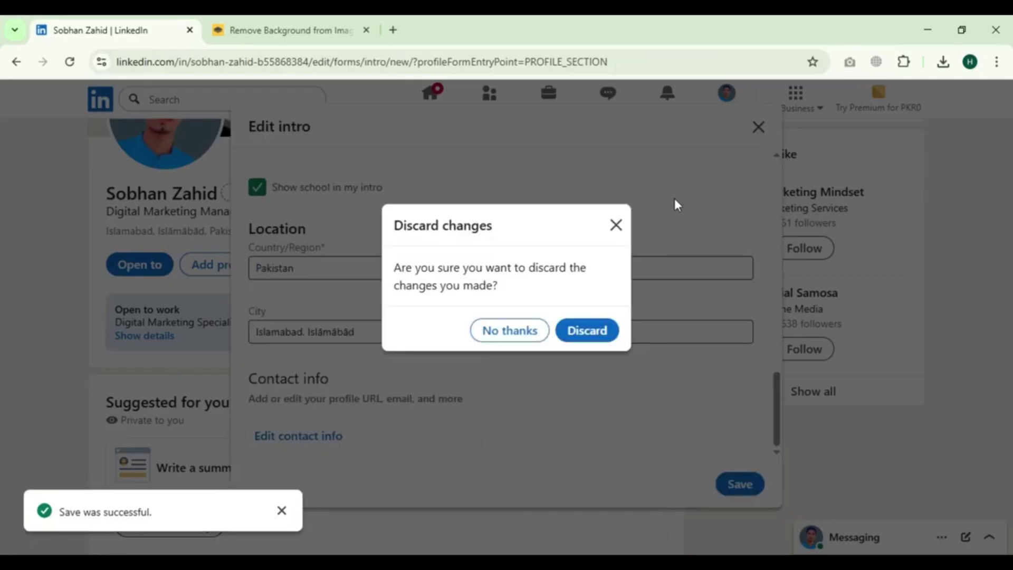
click(615, 225)
click(759, 128)
click(587, 331)
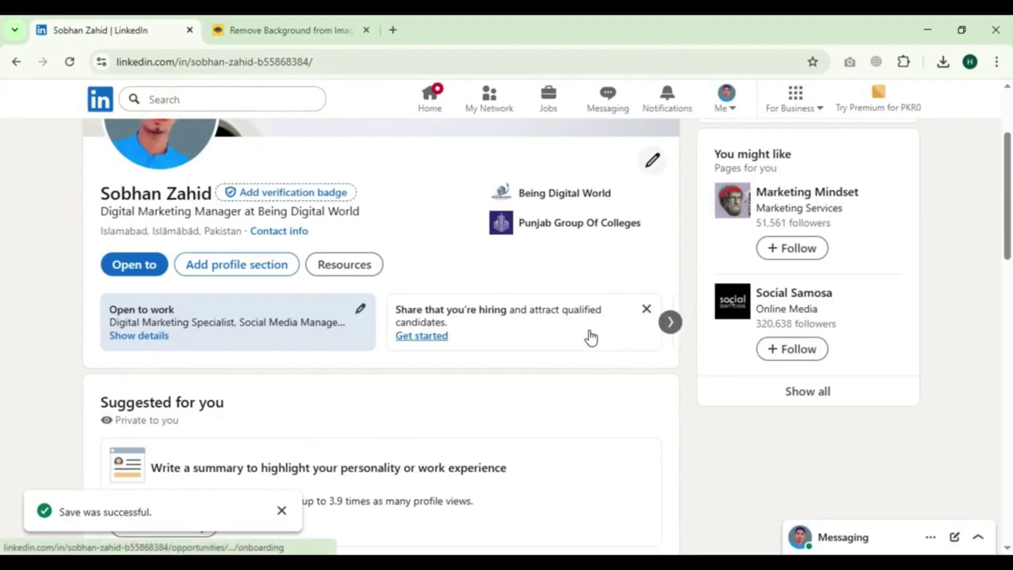
right_click(714, 466)
click(733, 204)
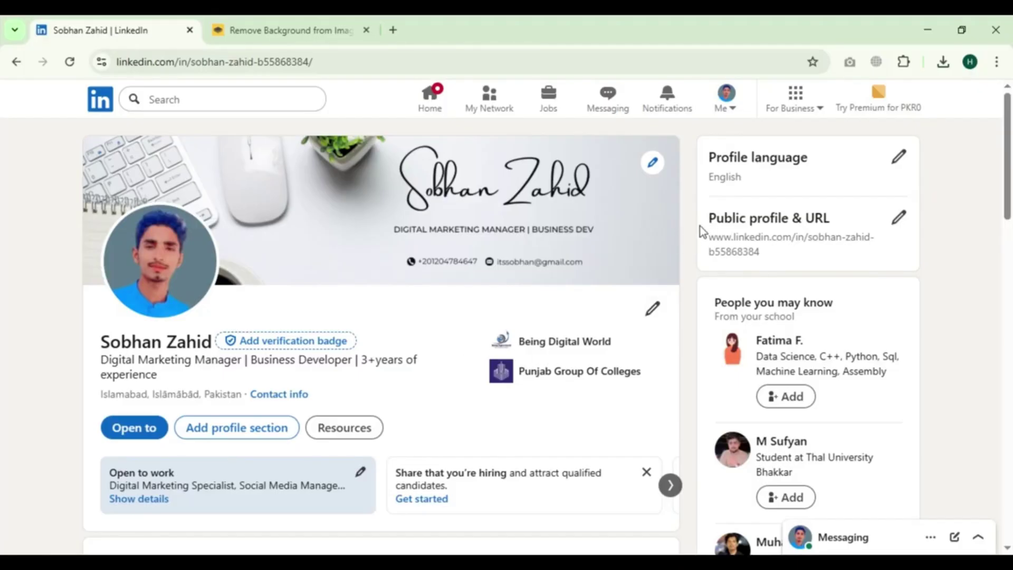
- Open the public profile settings and change the custom profile URL to the owner's first and last name joined without separators or digits
drag(702, 224, 832, 221)
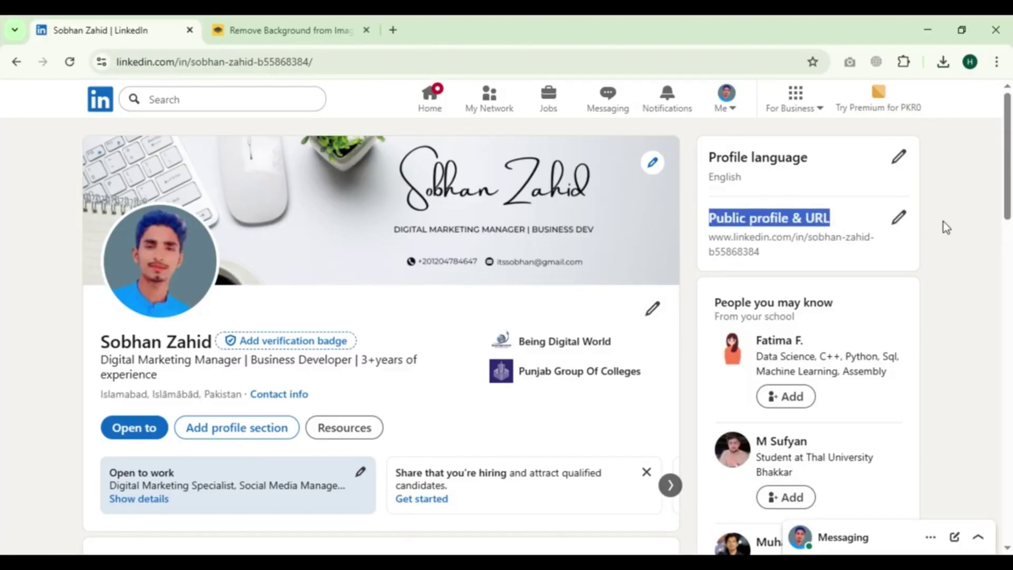
click(900, 224)
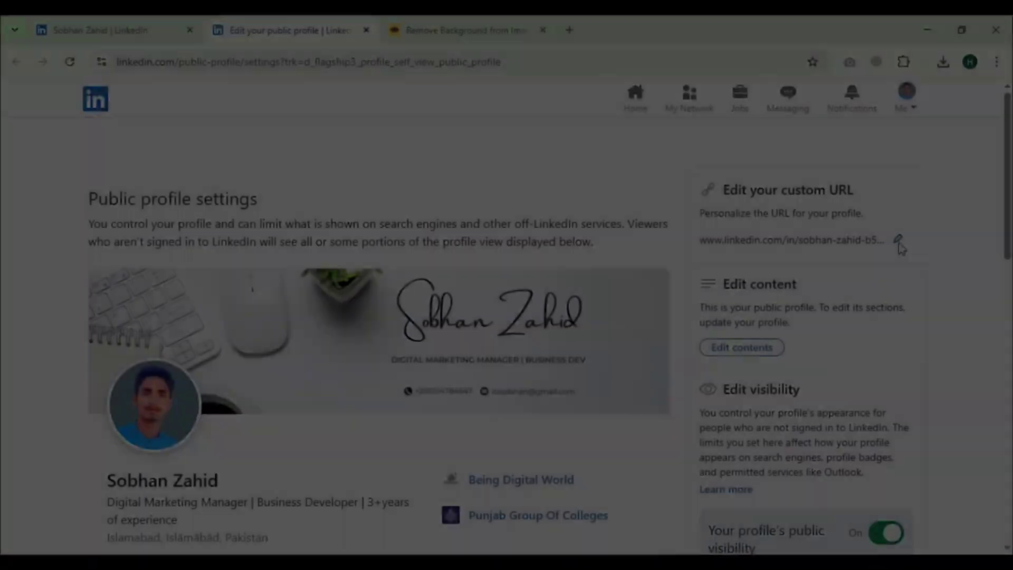
click(898, 226)
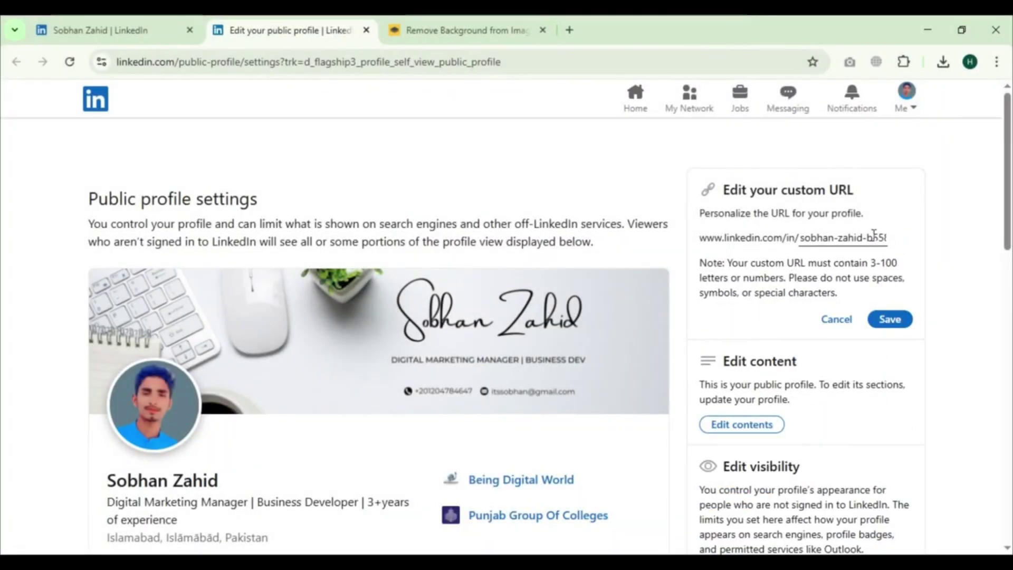
click(874, 234)
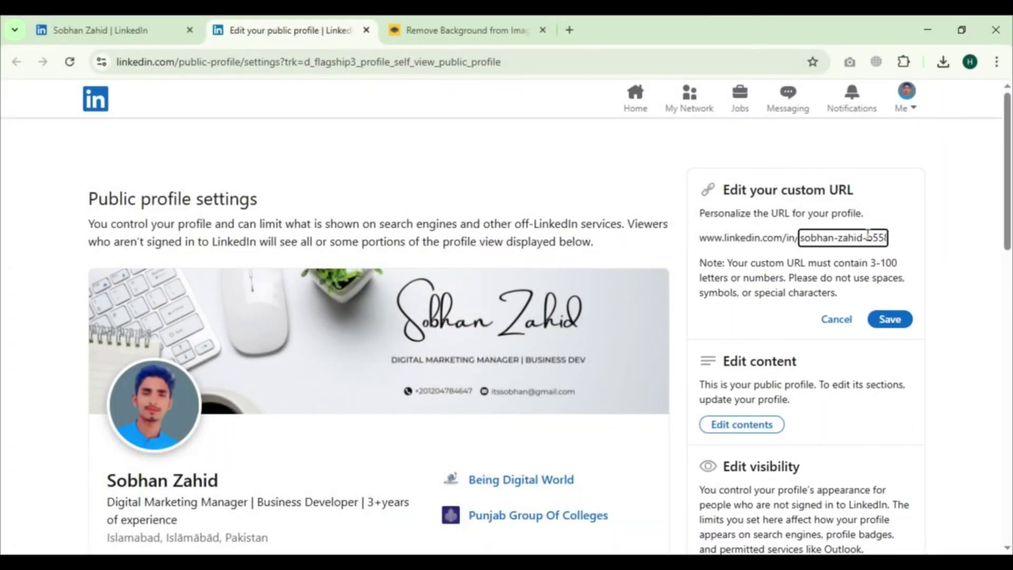
key(ctrl+a)
text(sobhan)
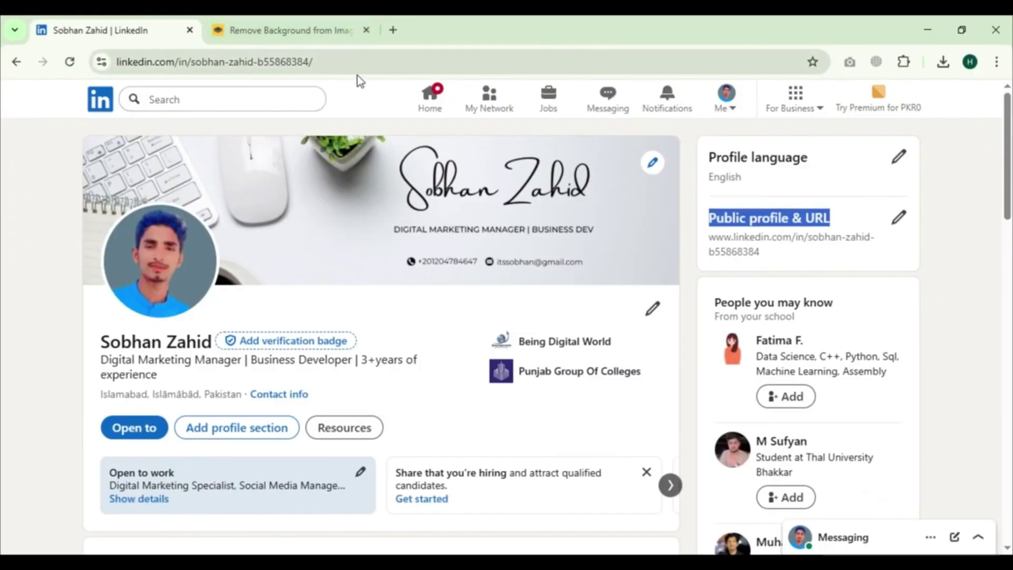
- Reload the profile page and check its updated web address
click(69, 61)
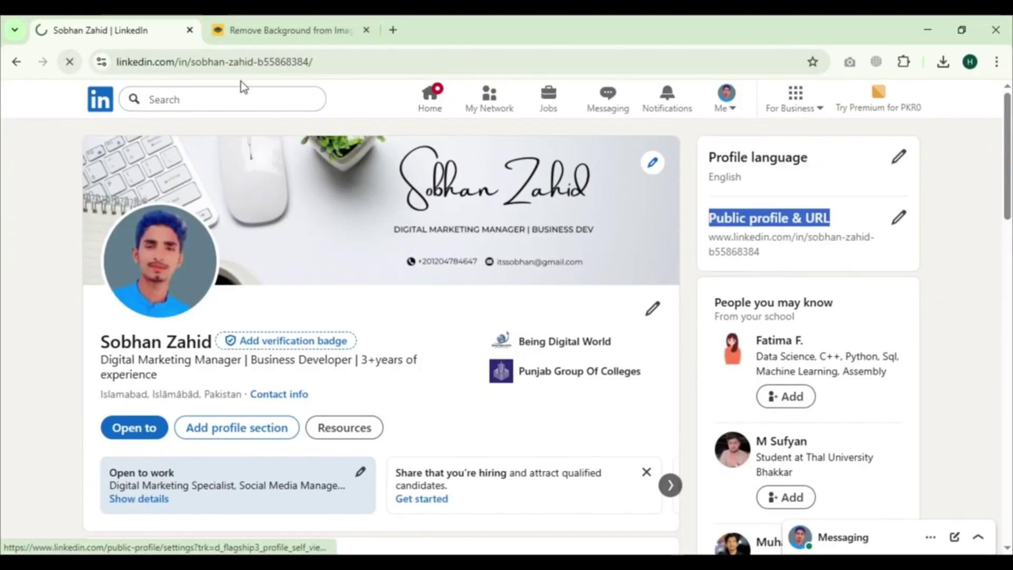
click(284, 63)
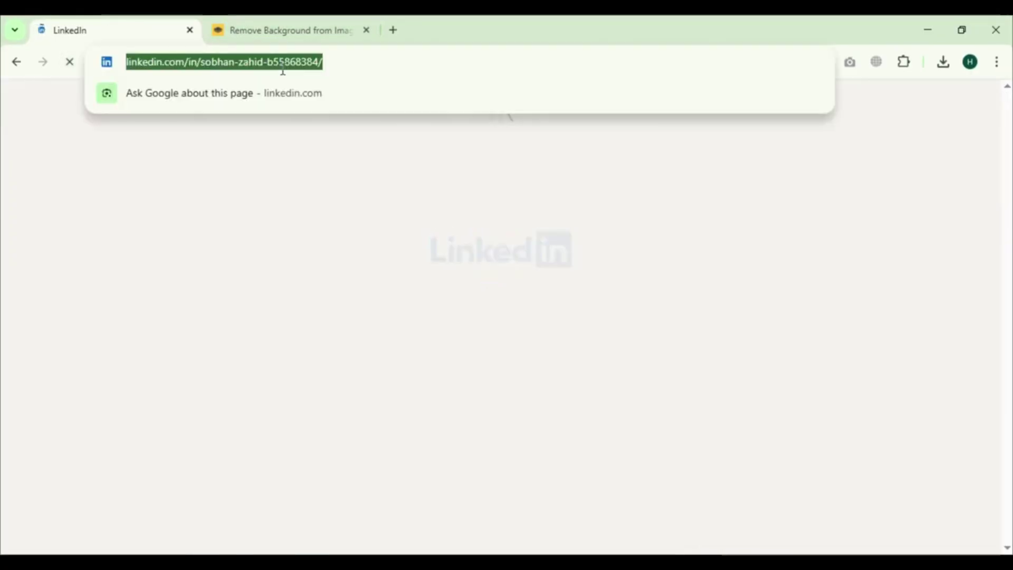
key(ctrl+l)
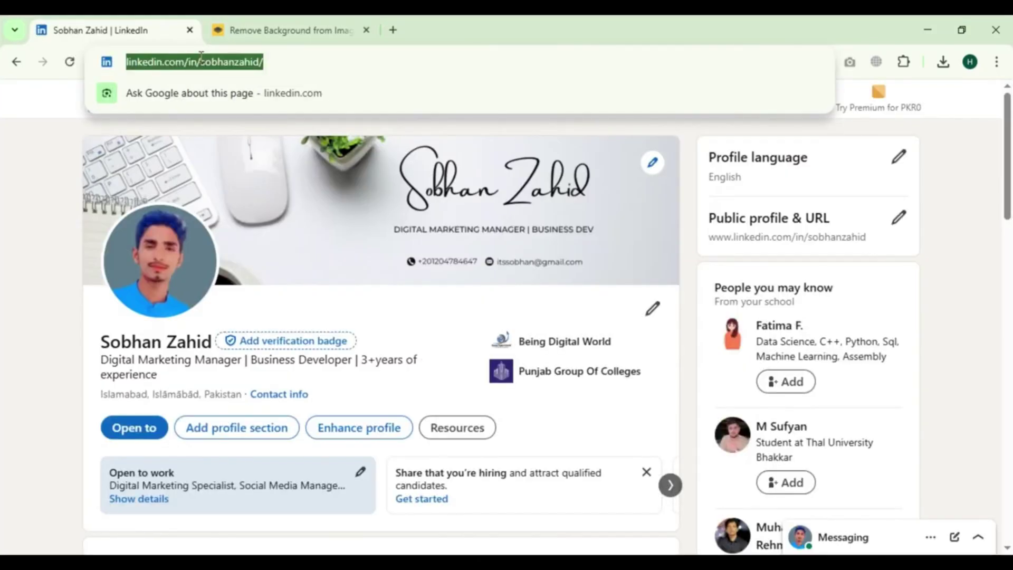
click(47, 279)
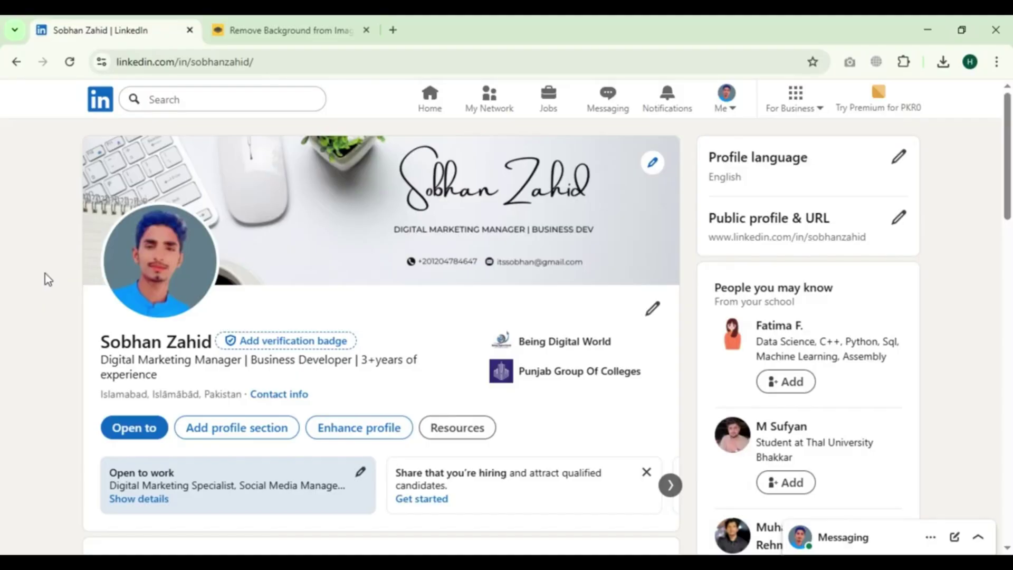
- Open the Enhance profile offer, read its heading, and close it
scroll(195, 365, down, 3)
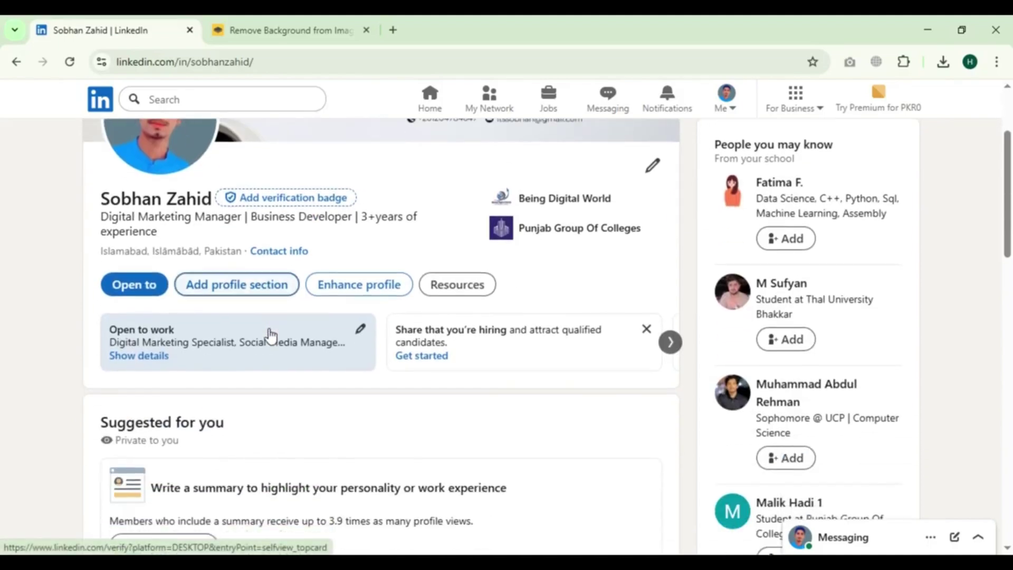
click(393, 279)
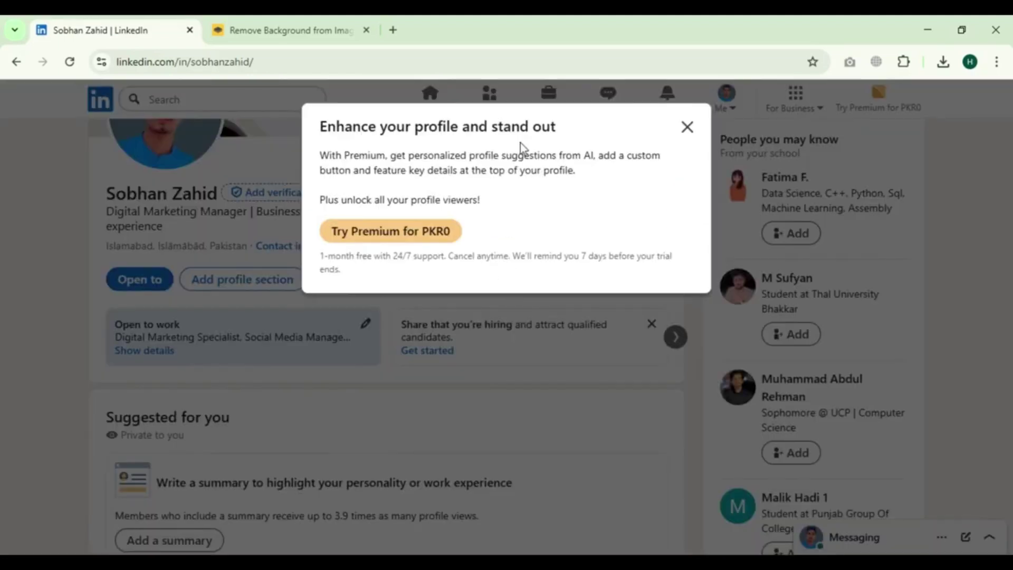
drag(558, 129, 225, 117)
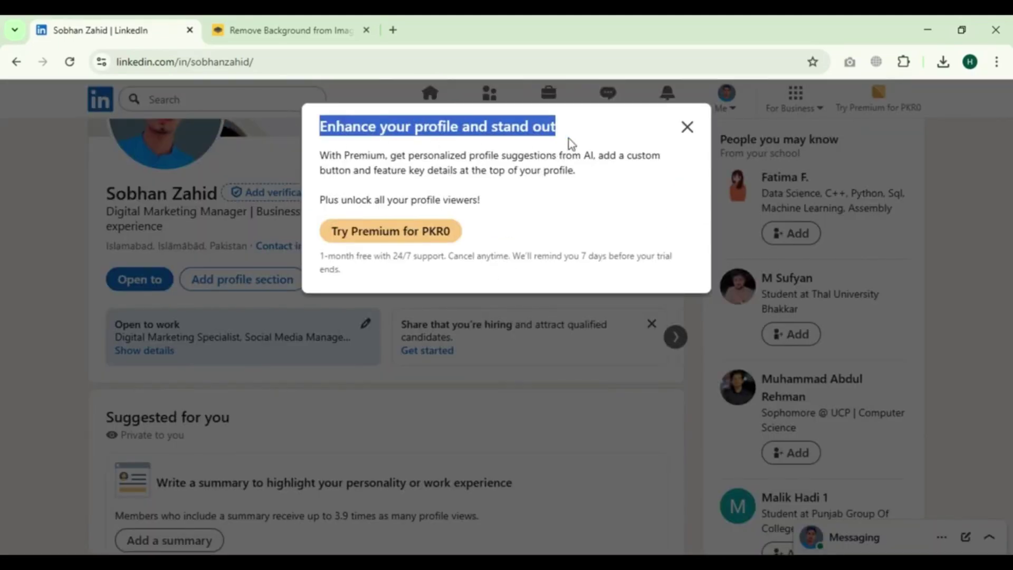
click(686, 128)
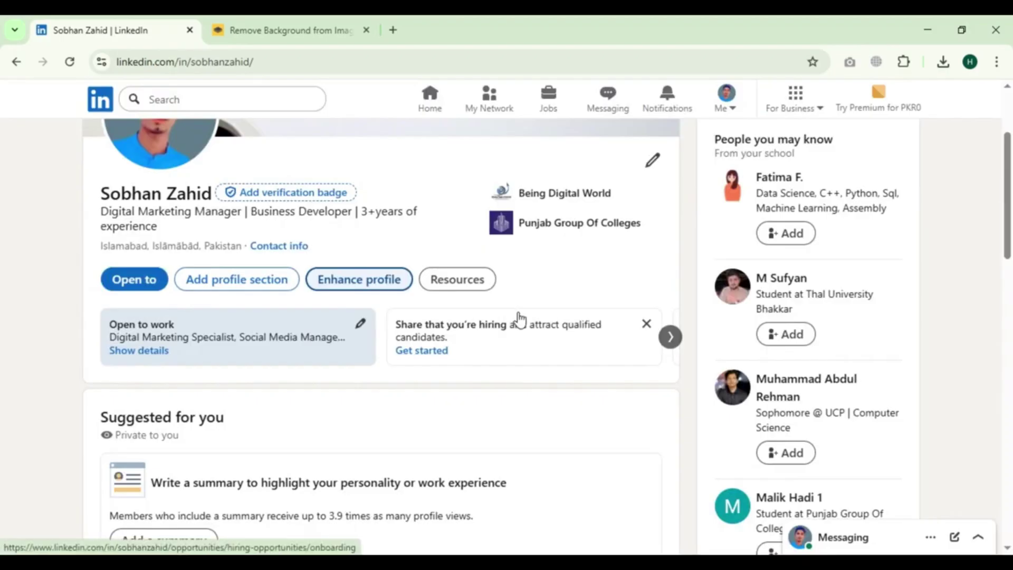
- Open the form for adding a profile summary from the suggestions
scroll(520, 319, down, 4)
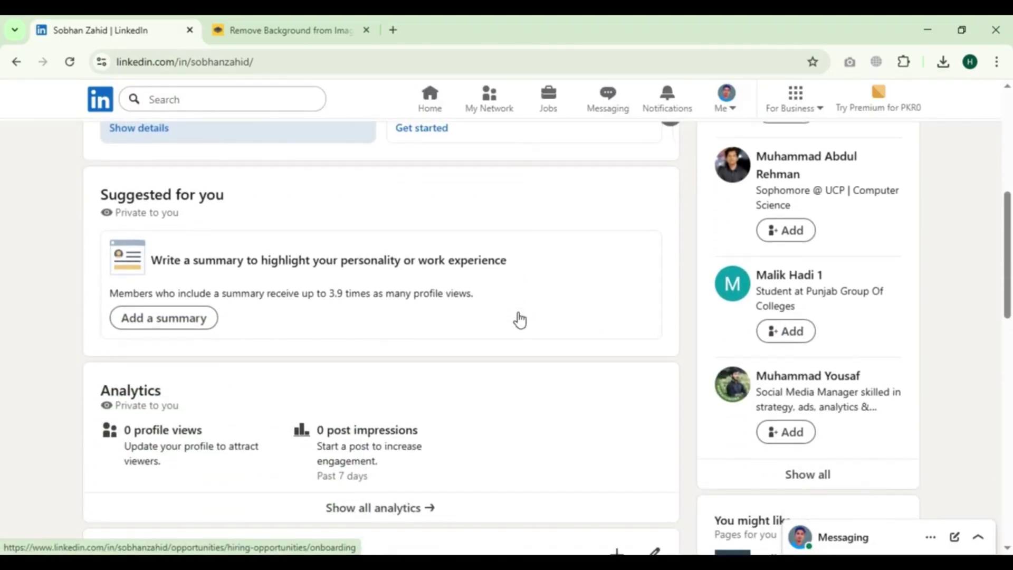
scroll(519, 318, up, 1)
click(166, 391)
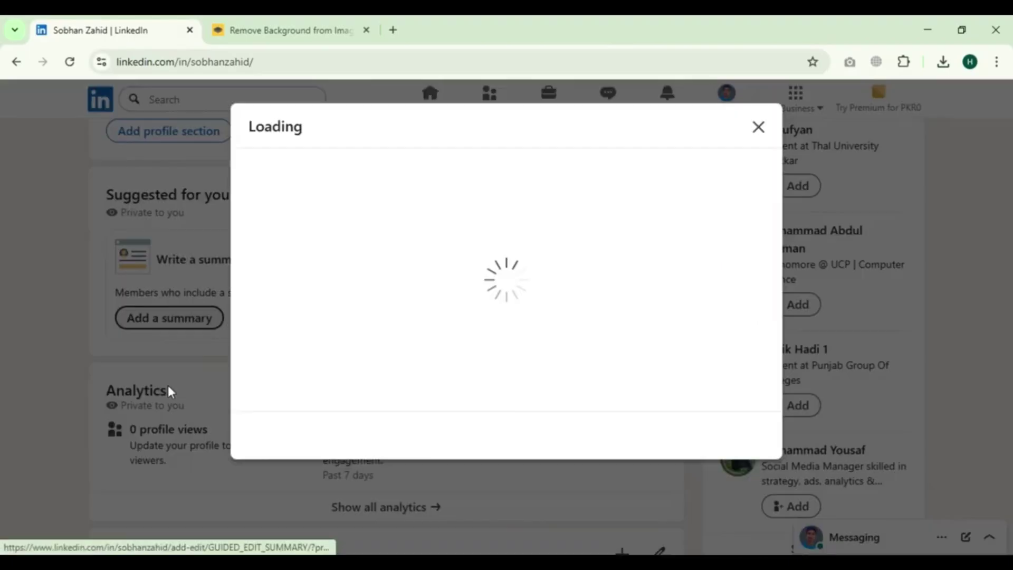
- Ask ChatGPT in a new tab for a compelling 1000–1500 character LinkedIn summary for a Digital Marketing Manager with 3+ years of experience
click(391, 29)
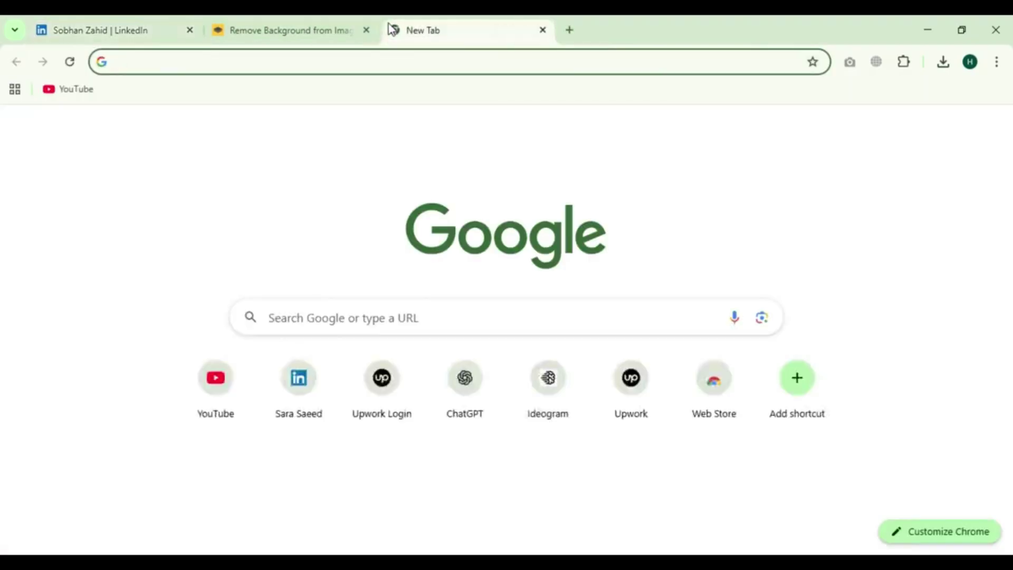
text(chat)
key(Return)
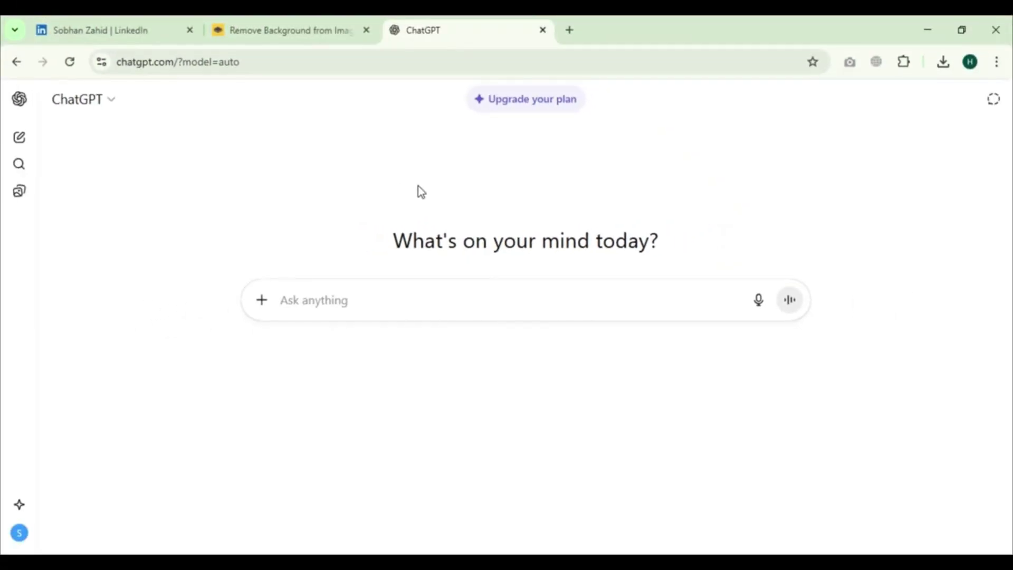
click(353, 289)
key(ctrl+v)
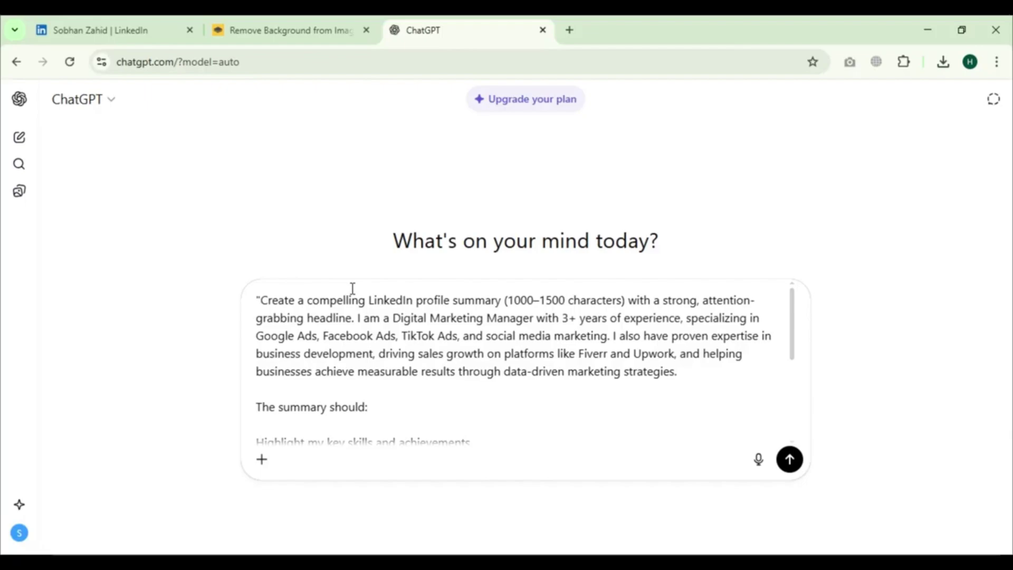
key(Return)
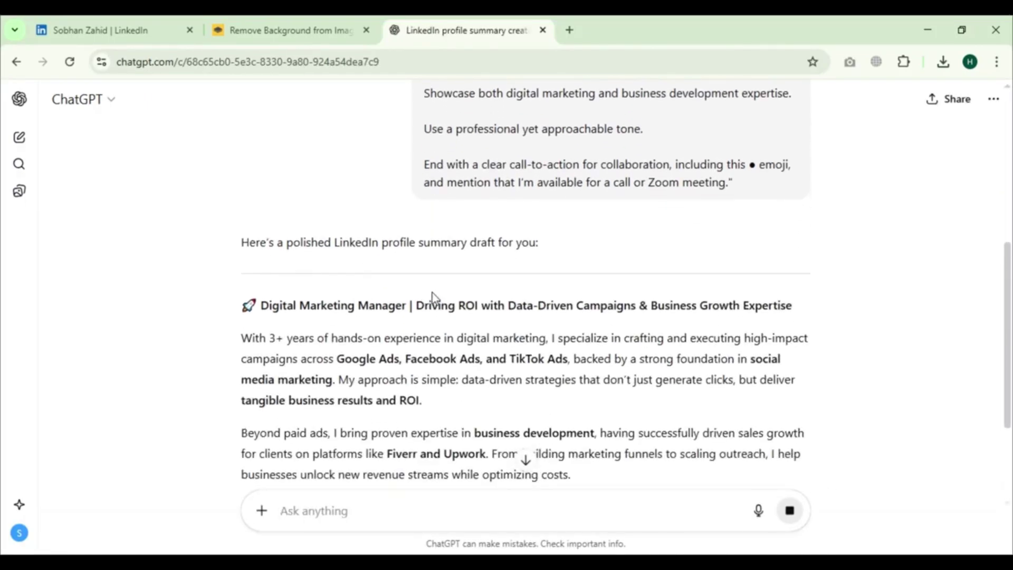
- Copy the generated summary from its headline through the closing call-to-action into the LinkedIn summary form
scroll(427, 295, down, 3)
drag(252, 151, 459, 384)
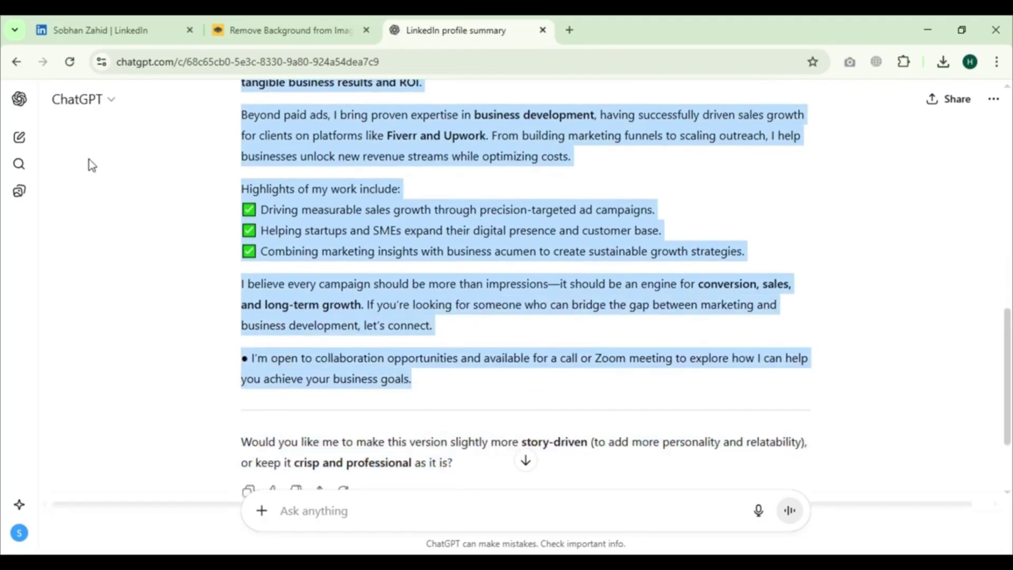
click(158, 30)
click(435, 298)
key(ctrl+v)
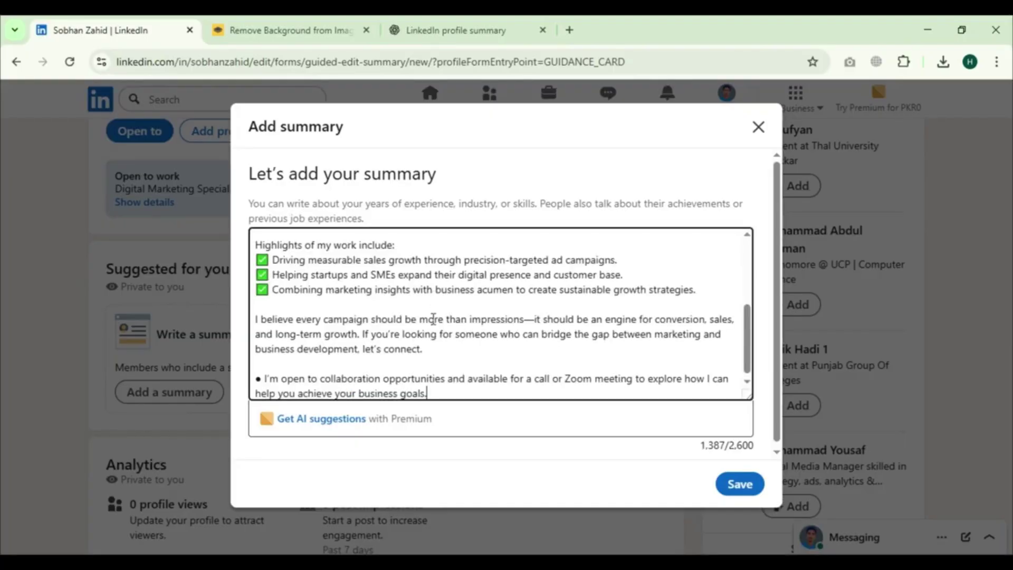
- Remove the rocket emoji before the summary's headline and save the summary
scroll(426, 337, up, 10)
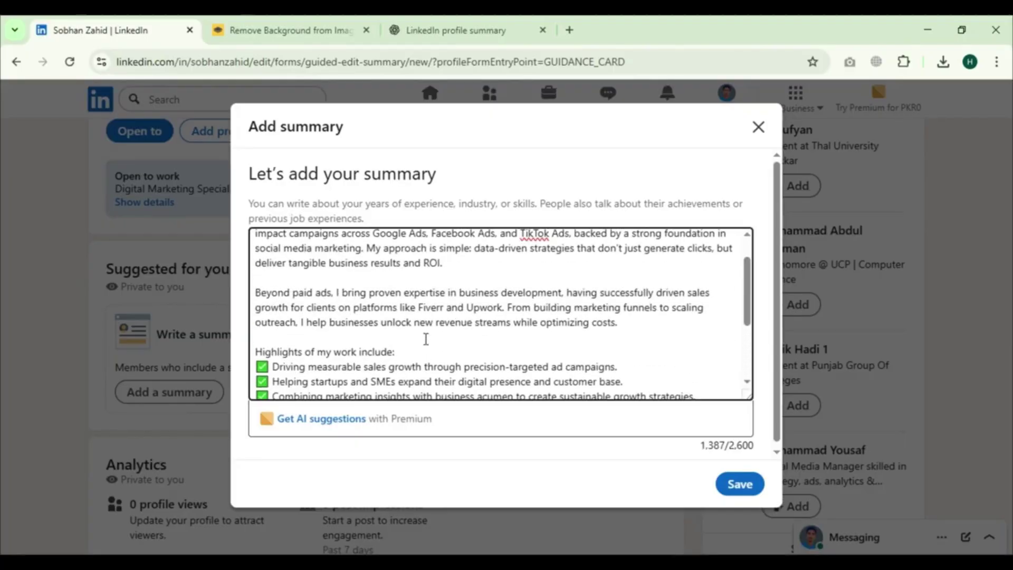
click(271, 243)
key(BackSpace)
key(BackSpace)
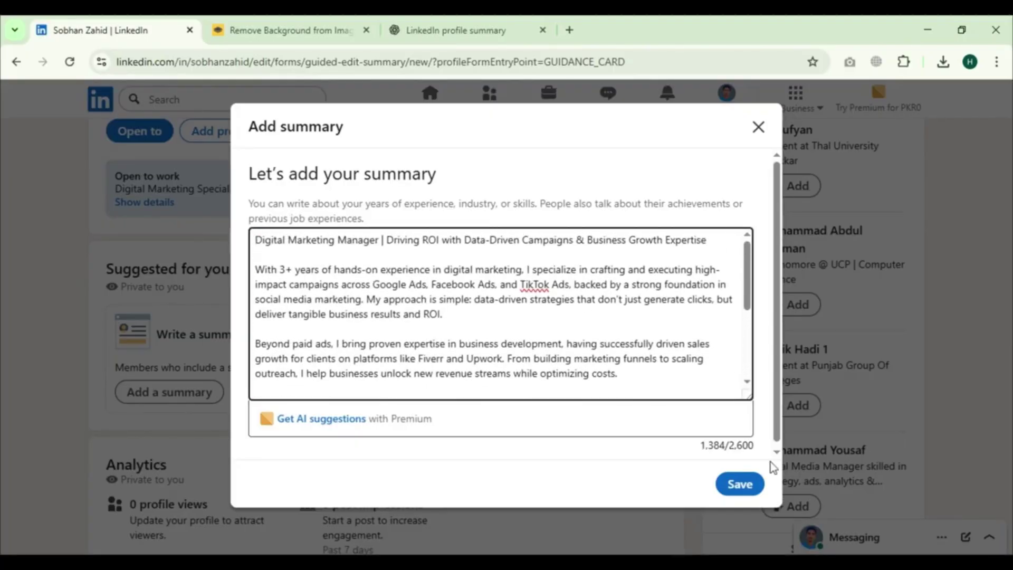
click(739, 484)
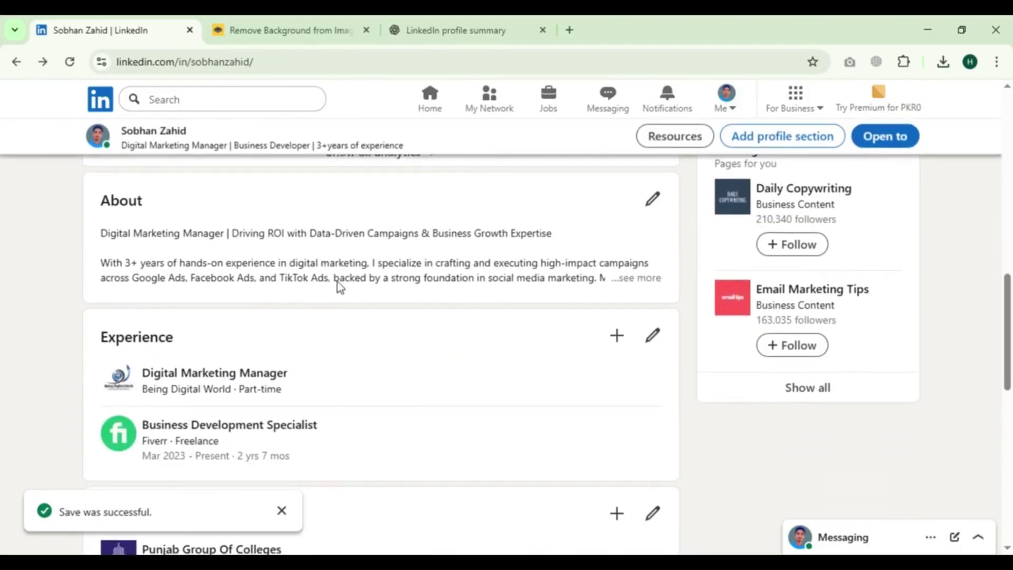
- Expand the About section and review the full summary text
click(655, 278)
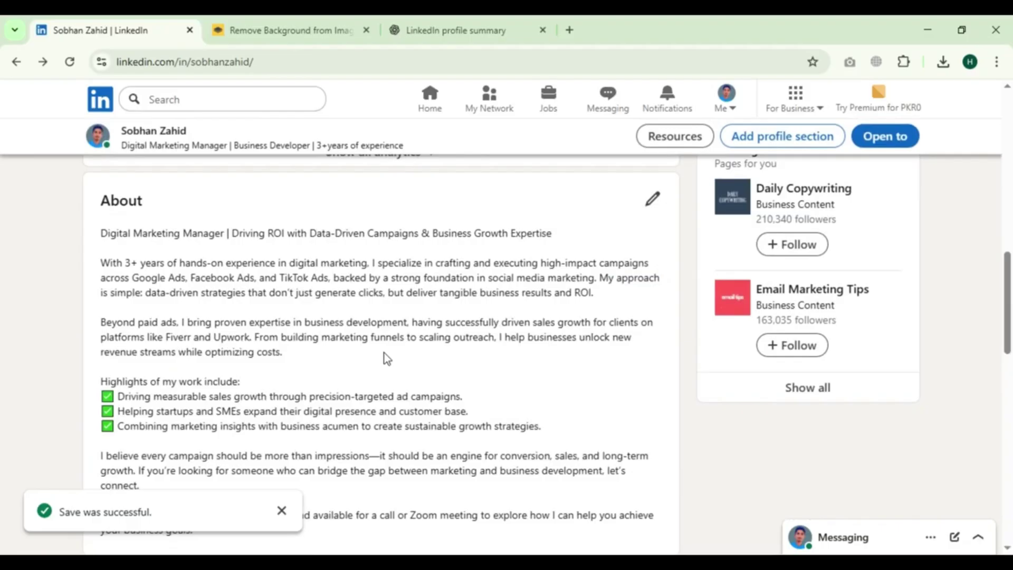
scroll(363, 317, down, 2)
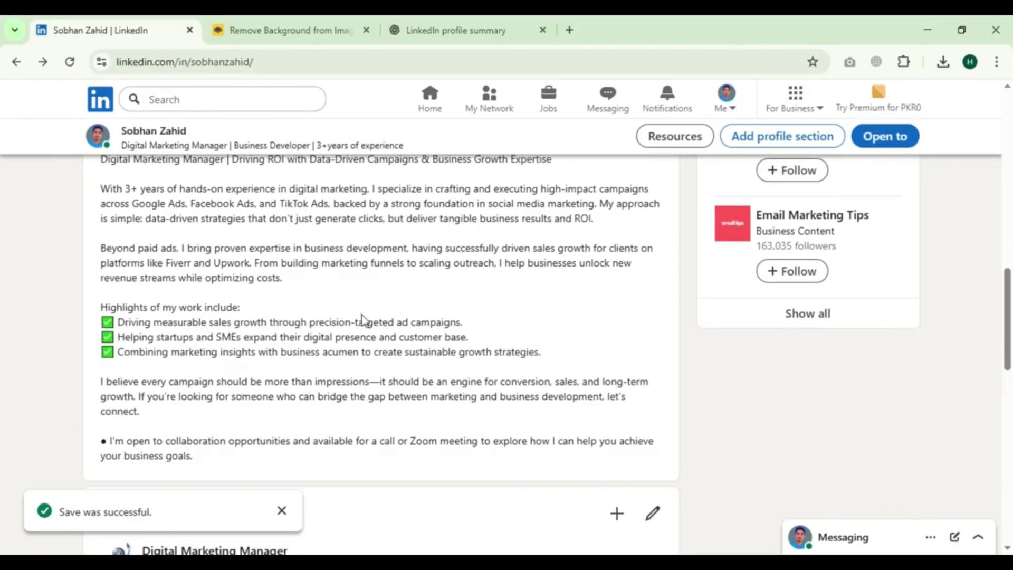
scroll(363, 319, up, 2)
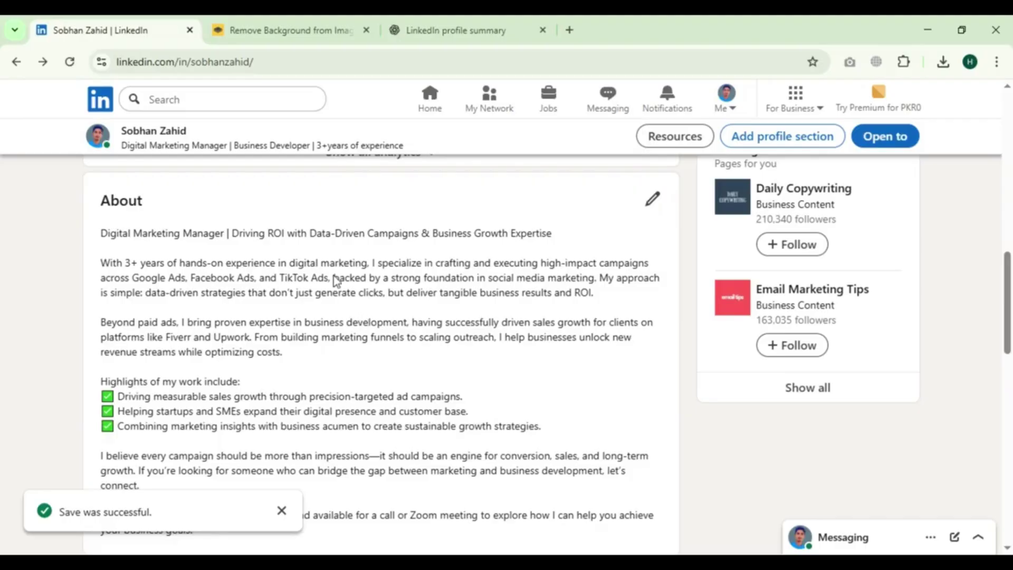
- Start a new entry in the Education section, ready for its school name
scroll(338, 282, down, 8)
scroll(343, 273, up, 1)
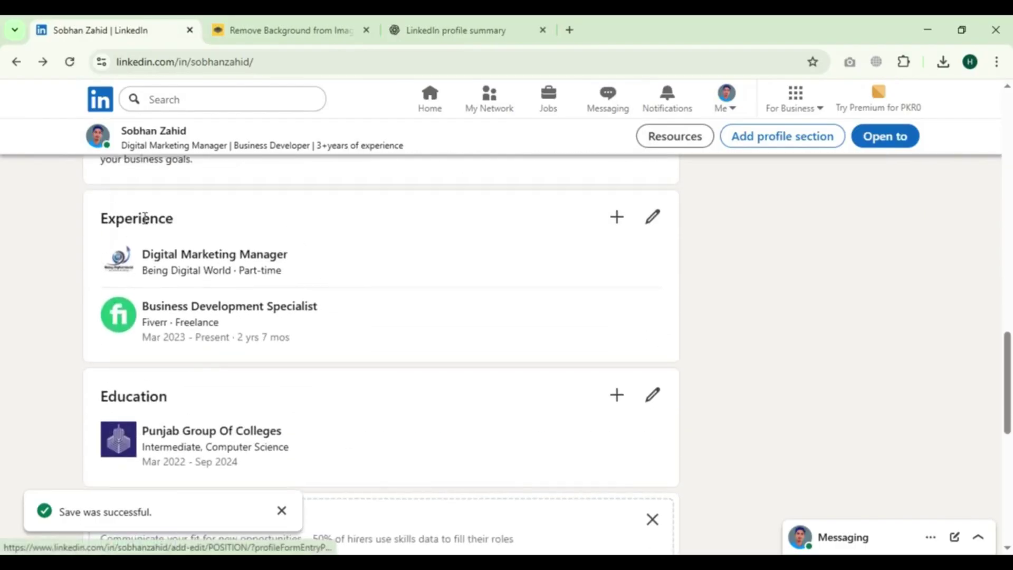
scroll(176, 409, down, 3)
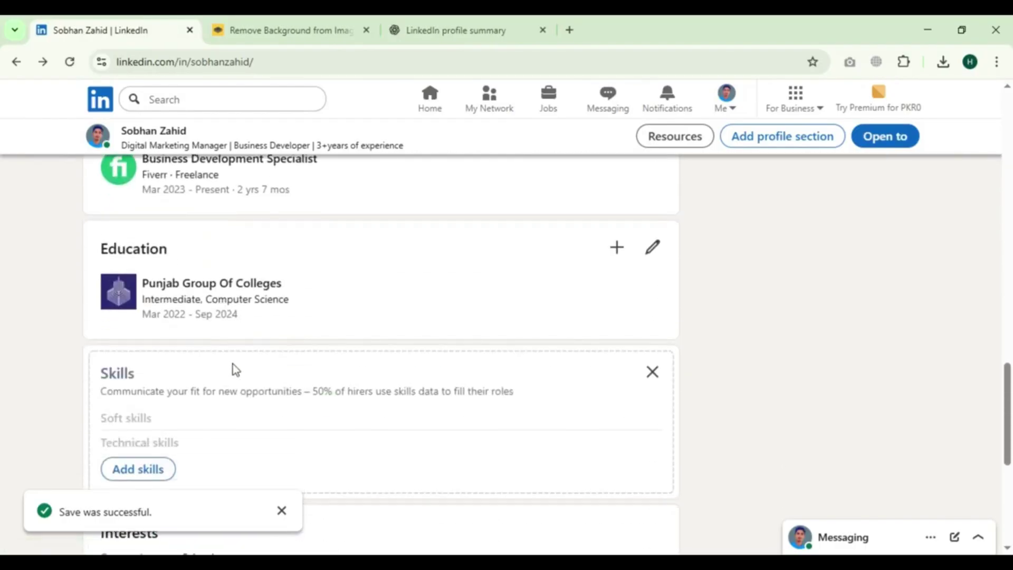
click(616, 246)
click(346, 285)
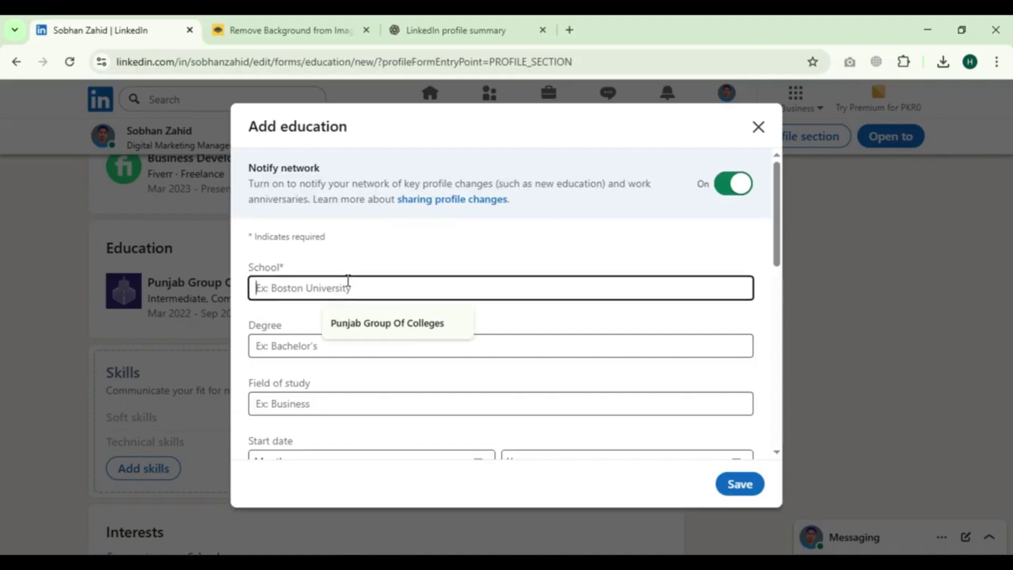
text(Google D)
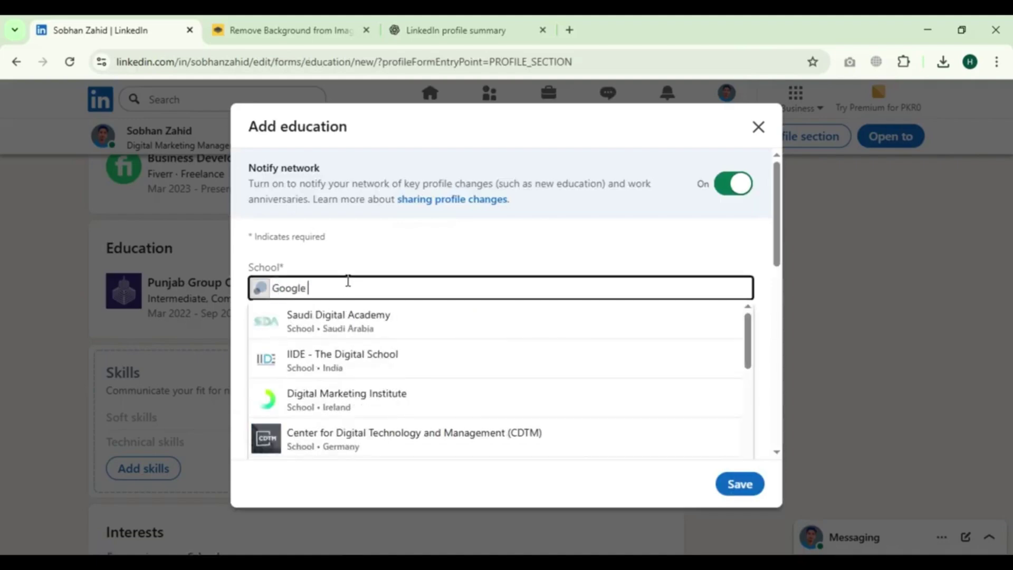
key(BackSpace)
key(BackSpace)
key(BackSpace)
key(BackSpace)
key(BackSpace)
key(BackSpace)
key(BackSpace)
key(BackSpace)
text(National Freelancing)
- Set the education entry's school to Great Learning and its degree to Digital Marketing Course
key(ctrl+a)
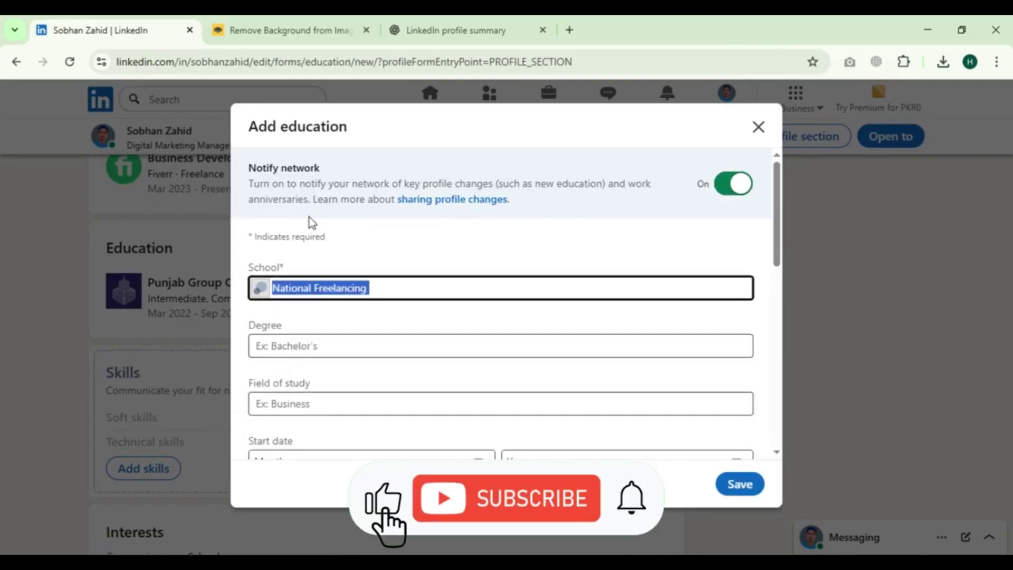
text(Great)
click(322, 316)
click(339, 351)
text(Digital Marketing Course)
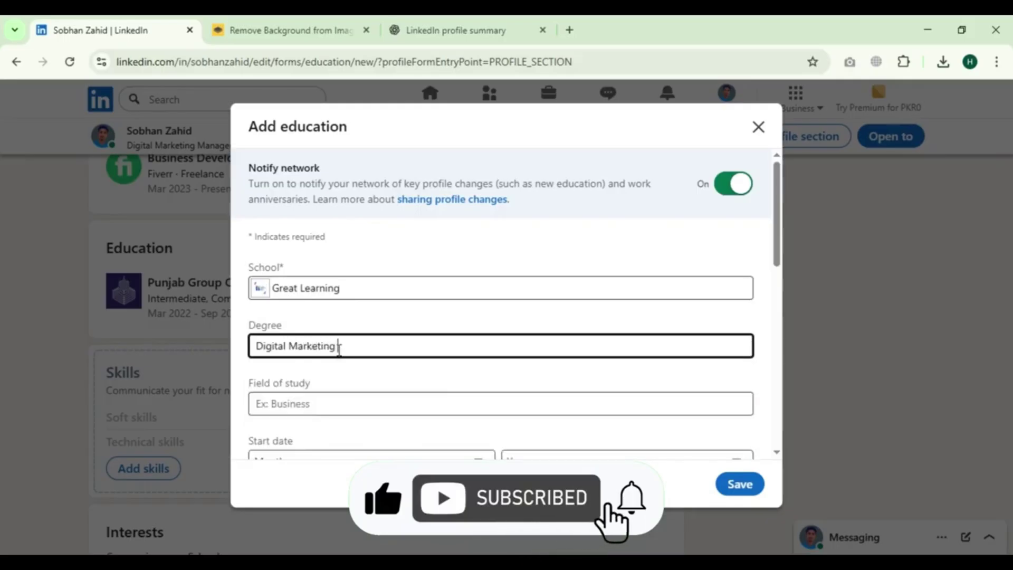
- Set the education start date to September 2022 and save the entry
scroll(339, 355, down, 3)
click(325, 313)
click(580, 313)
click(527, 90)
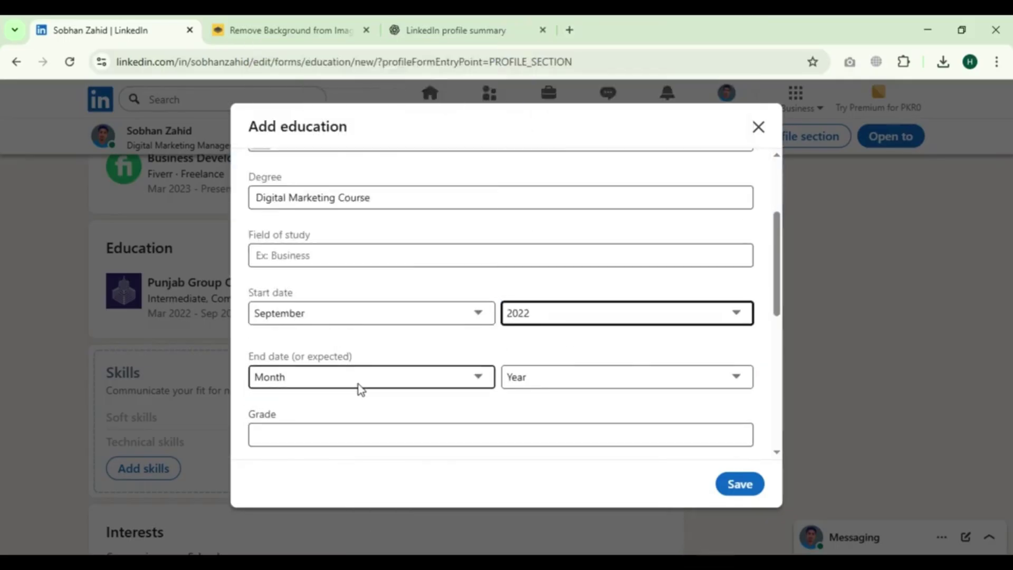
scroll(304, 296, down, 3)
scroll(361, 355, up, 1)
click(739, 484)
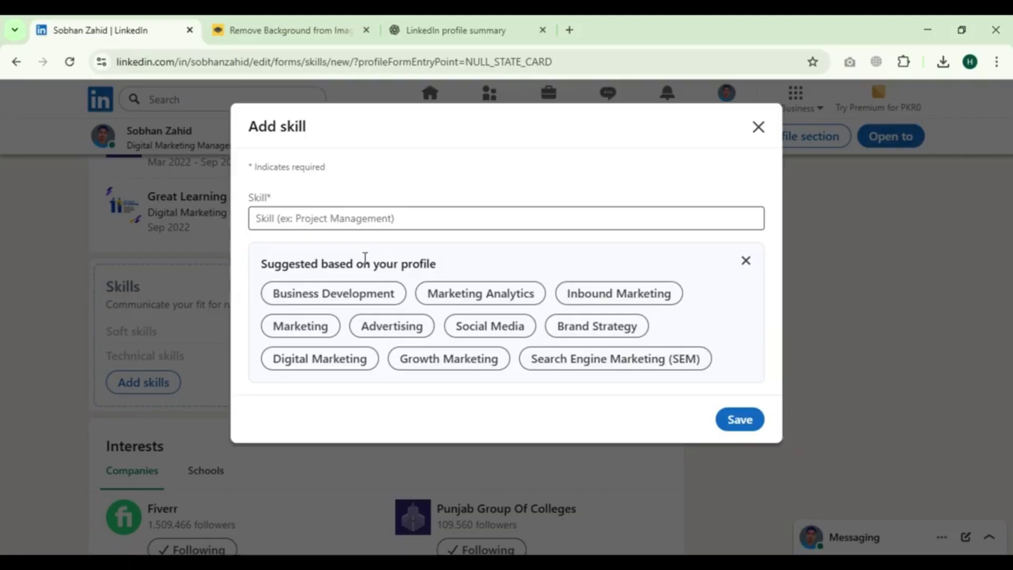
- Add Business Development and Digital Marketing as skills, linking Digital Marketing to the Digital Marketing Manager position at Being Digital World
click(314, 299)
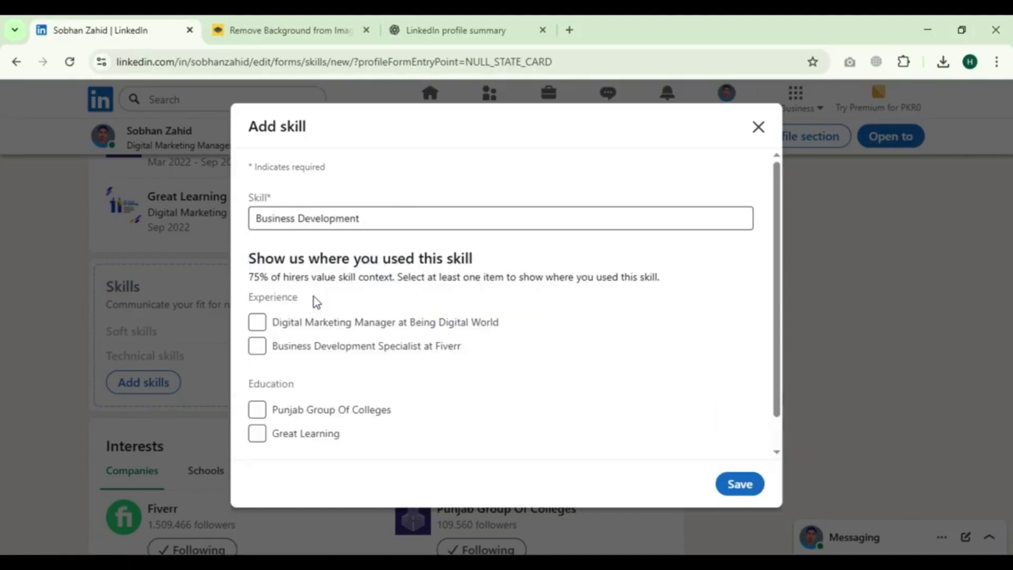
click(741, 484)
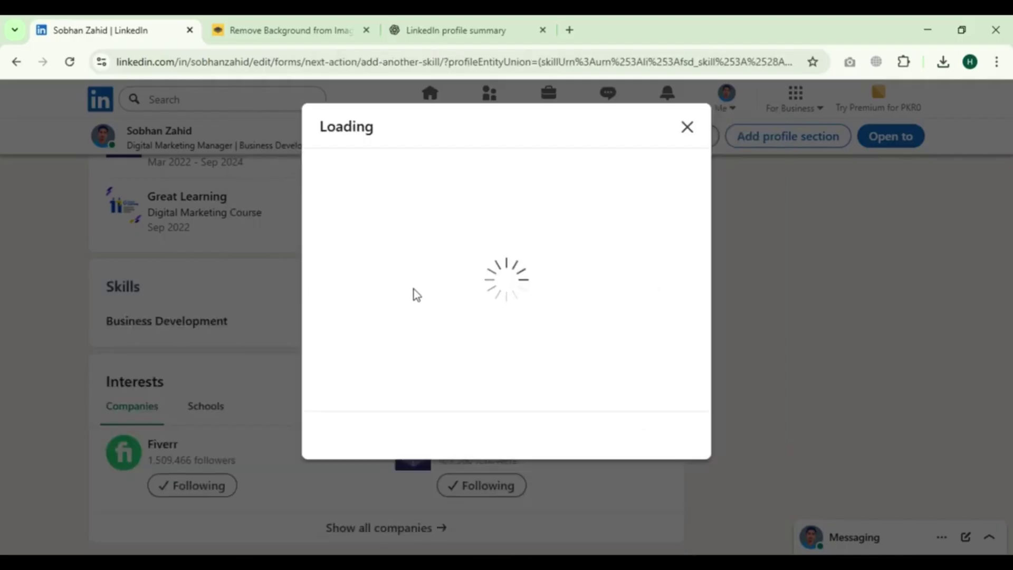
click(593, 389)
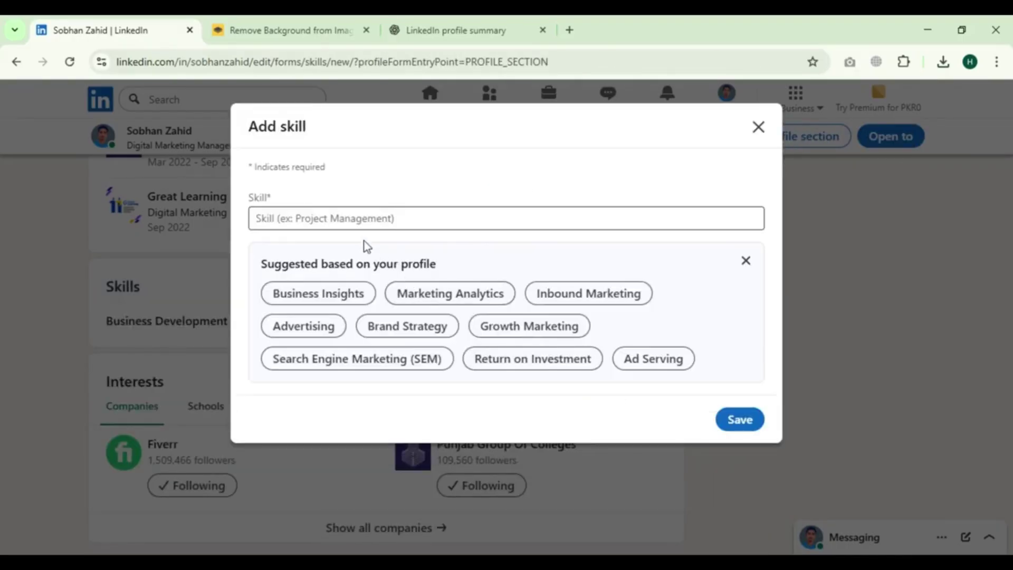
click(365, 218)
text(digital)
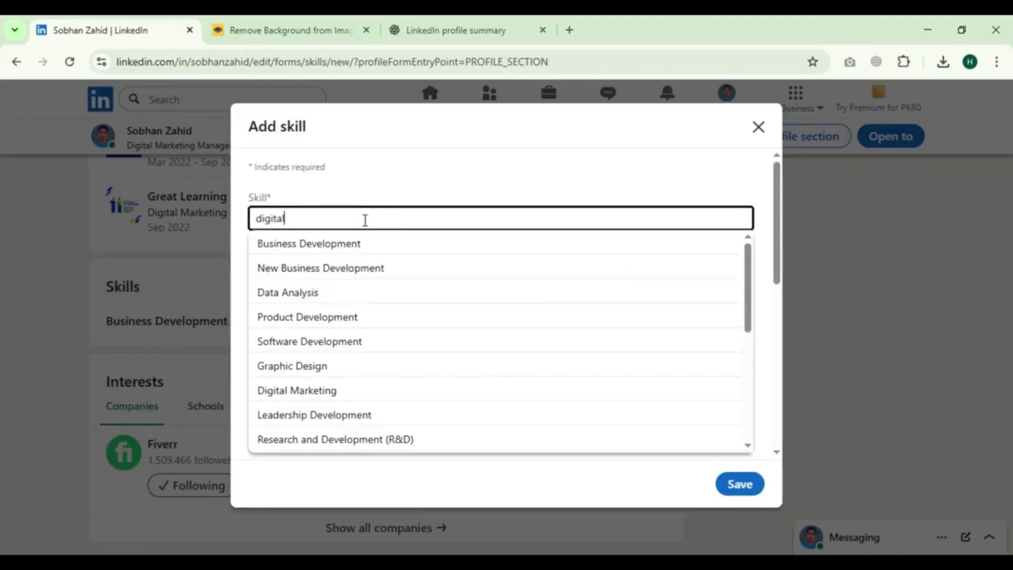
text( mark)
key(Return)
drag(268, 276, 682, 282)
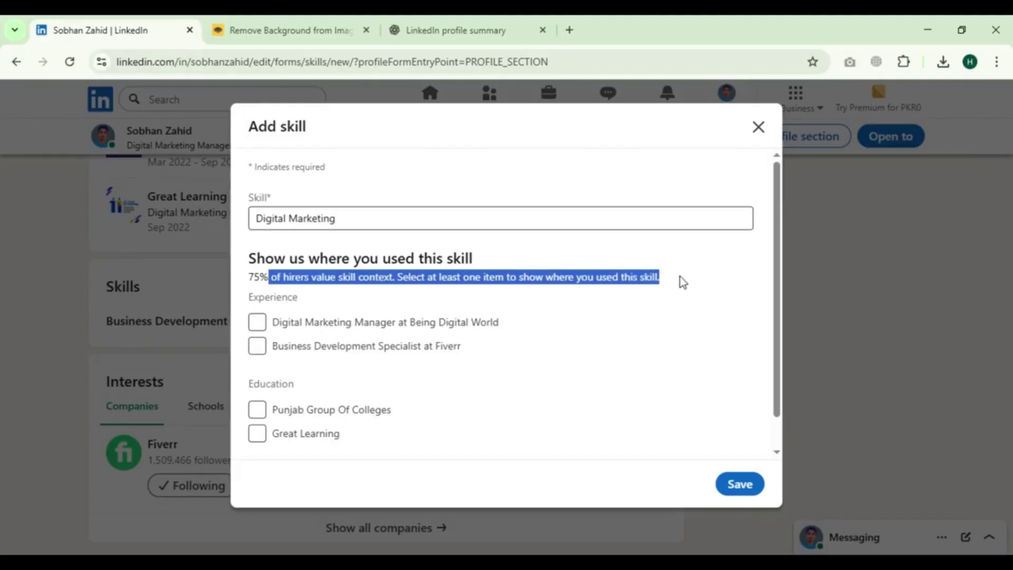
click(378, 336)
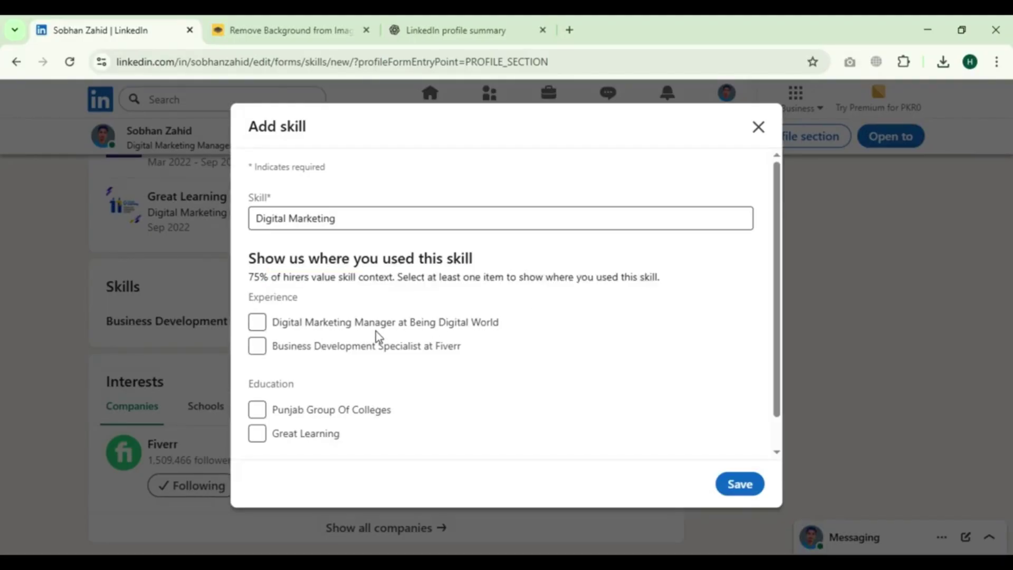
click(344, 323)
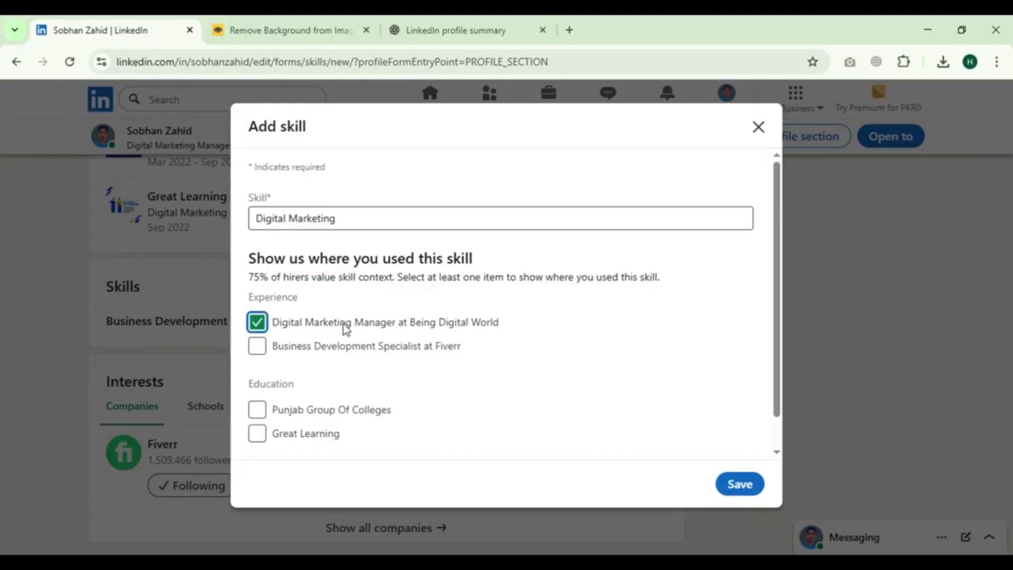
click(737, 484)
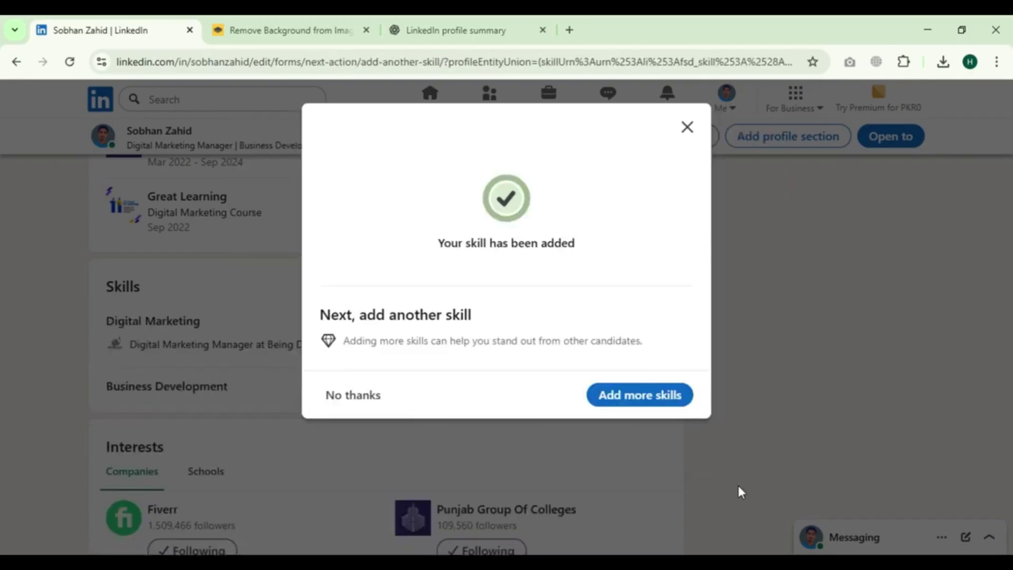
- Add Social Media Marketing as a skill used in the Digital Marketing Manager position at Being Digital World, and finish adding skills
click(646, 397)
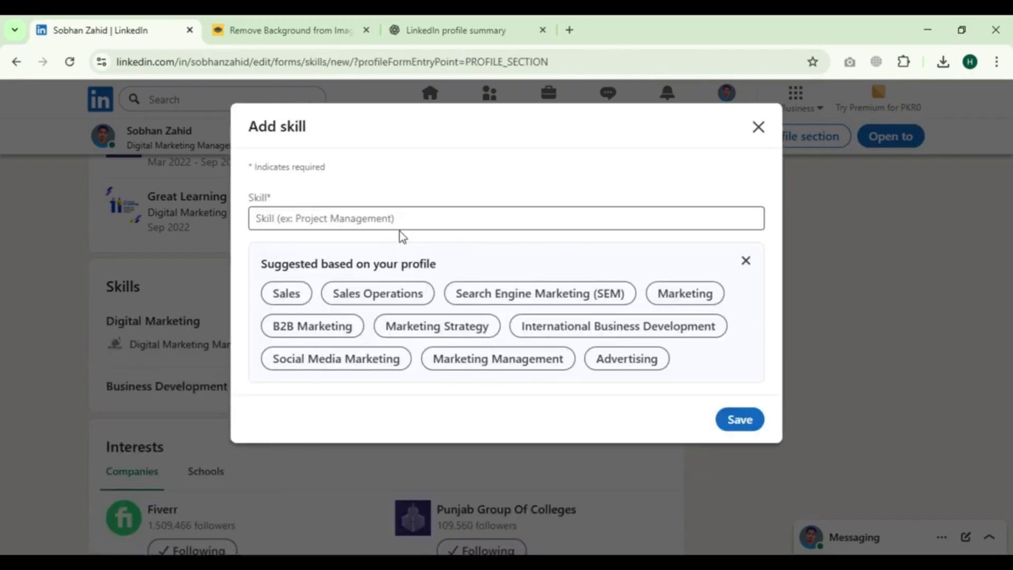
click(397, 218)
click(336, 358)
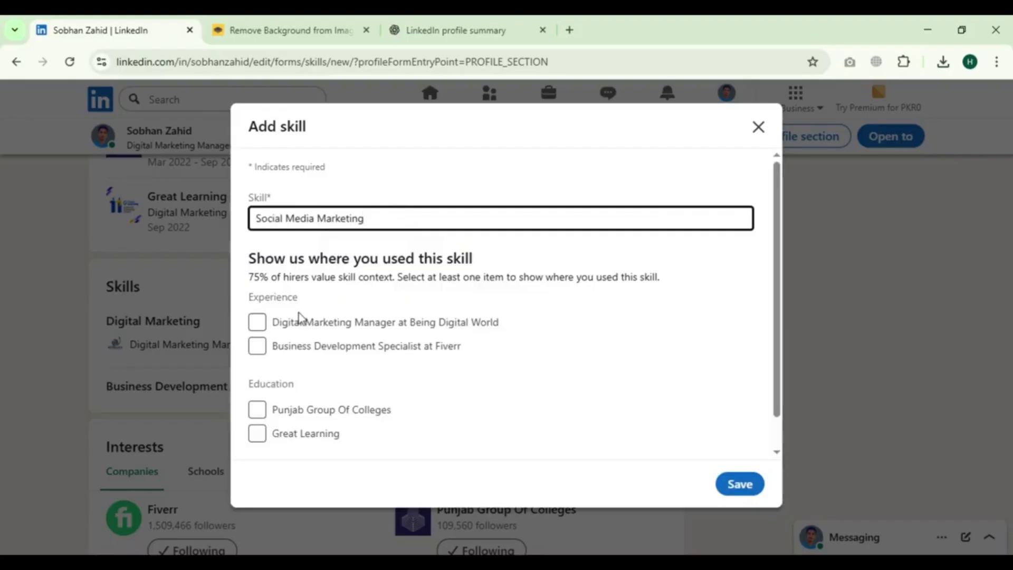
click(294, 330)
click(730, 484)
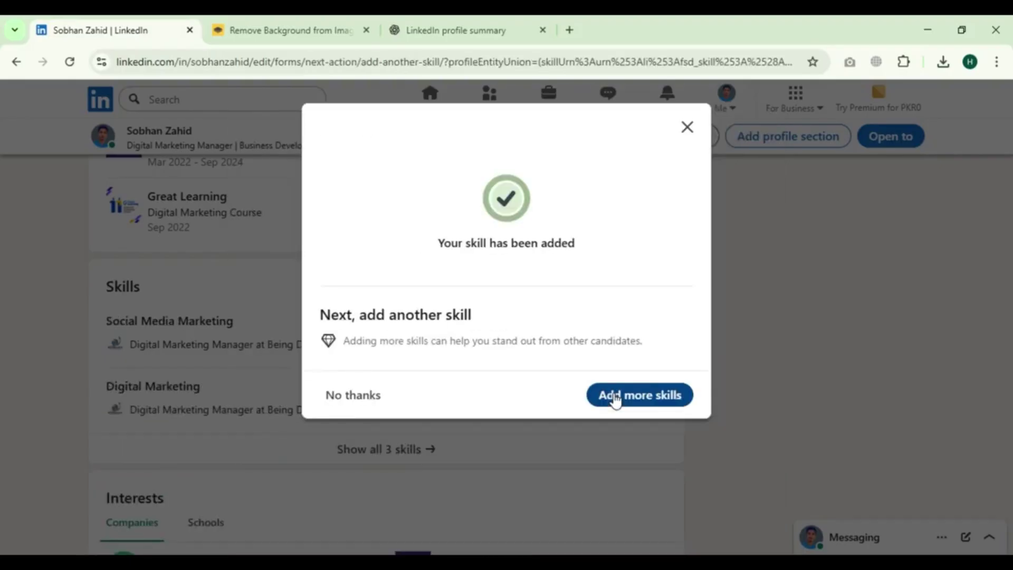
click(689, 131)
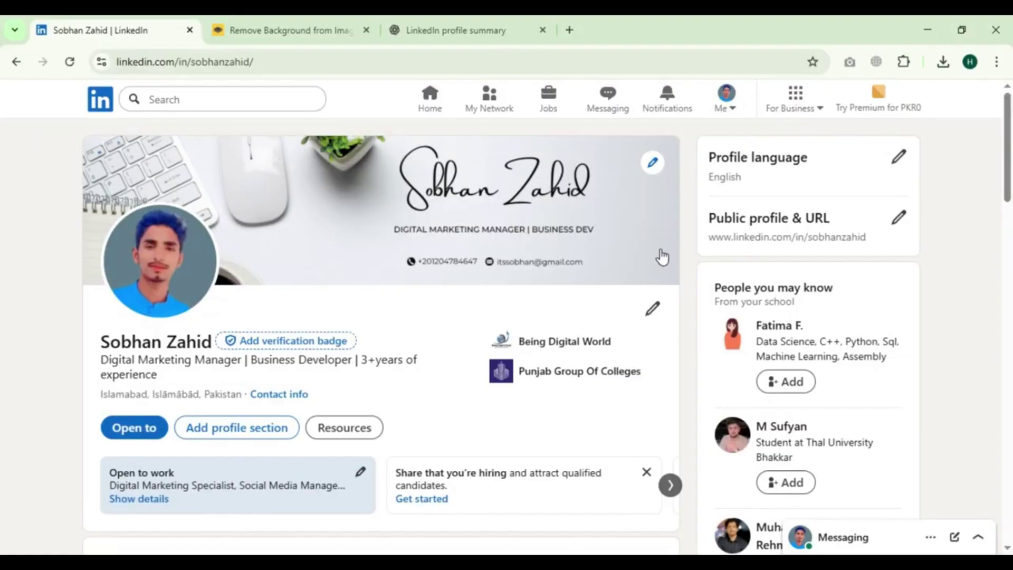
- Review the whole profile page, including the suggested project card and the experience, education, skills and interests sections
scroll(663, 255, down, 5)
scroll(562, 235, down, 10)
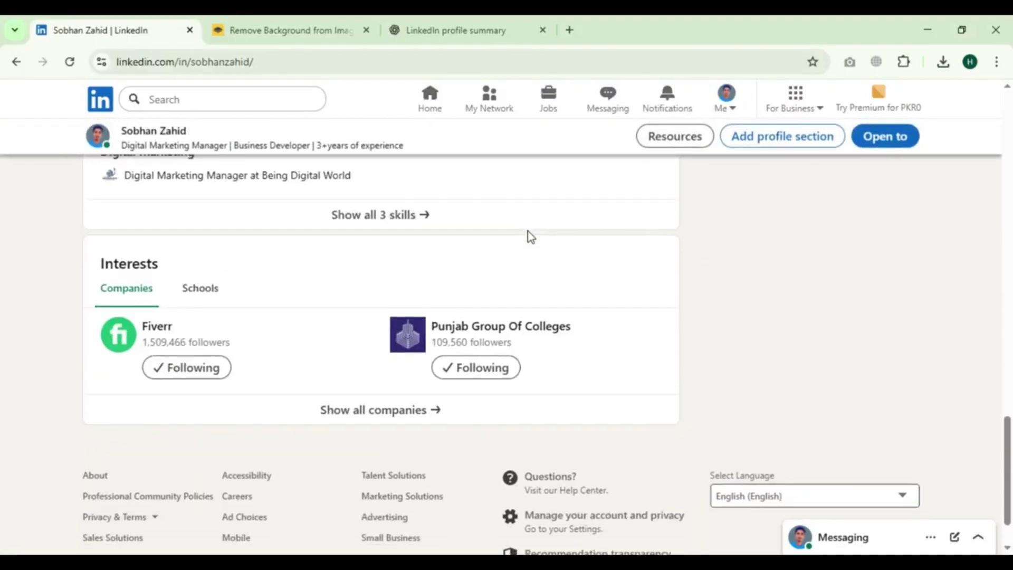
scroll(409, 235, up, 3)
scroll(409, 235, down, 4)
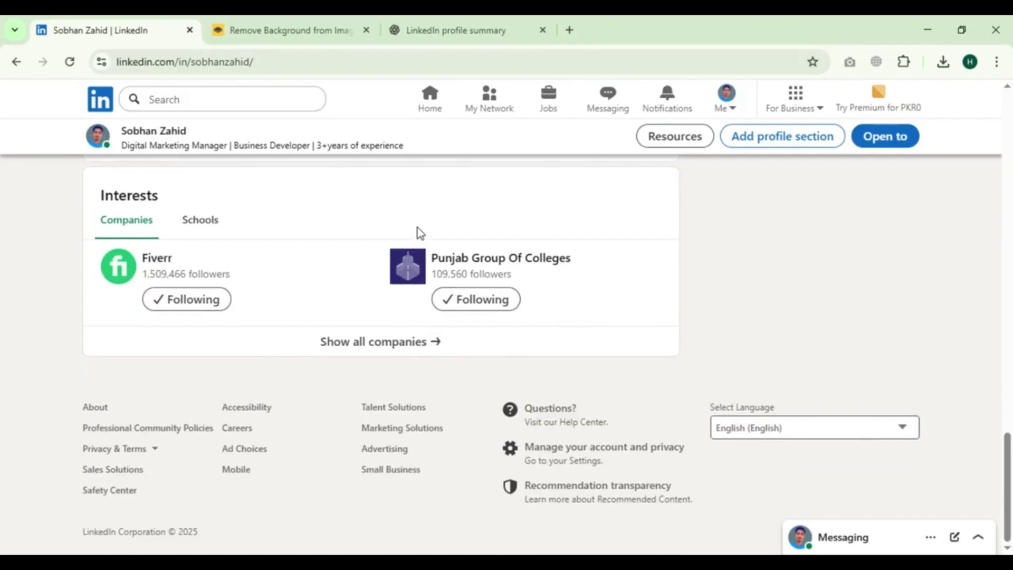
scroll(420, 230, up, 10)
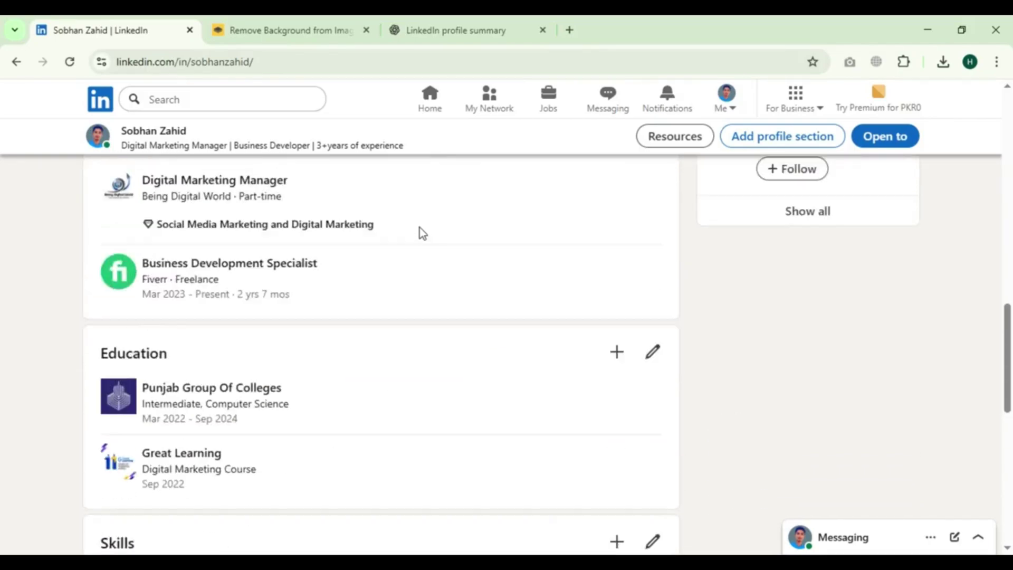
scroll(420, 235, up, 5)
scroll(421, 235, down, 3)
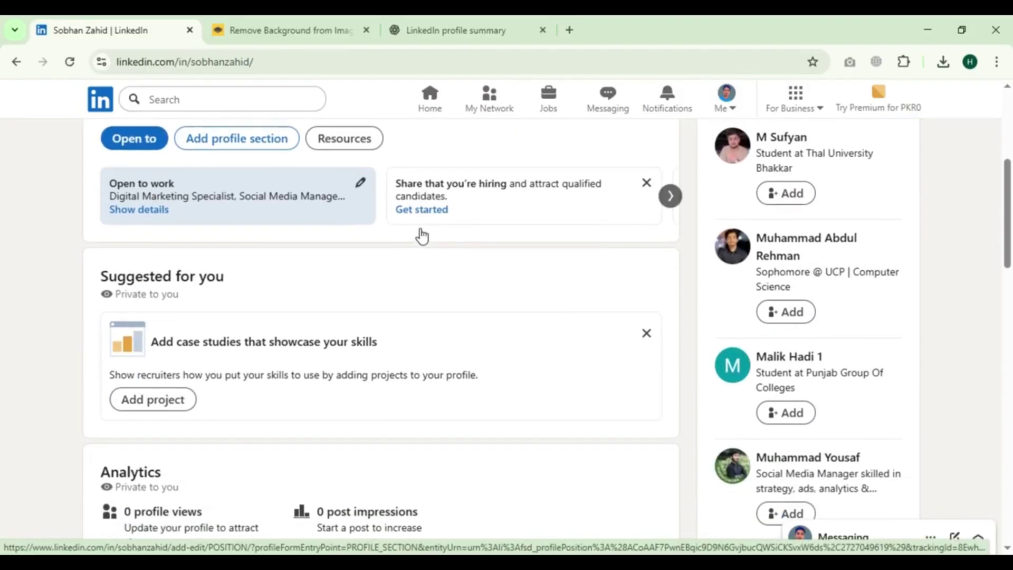
drag(174, 340, 406, 358)
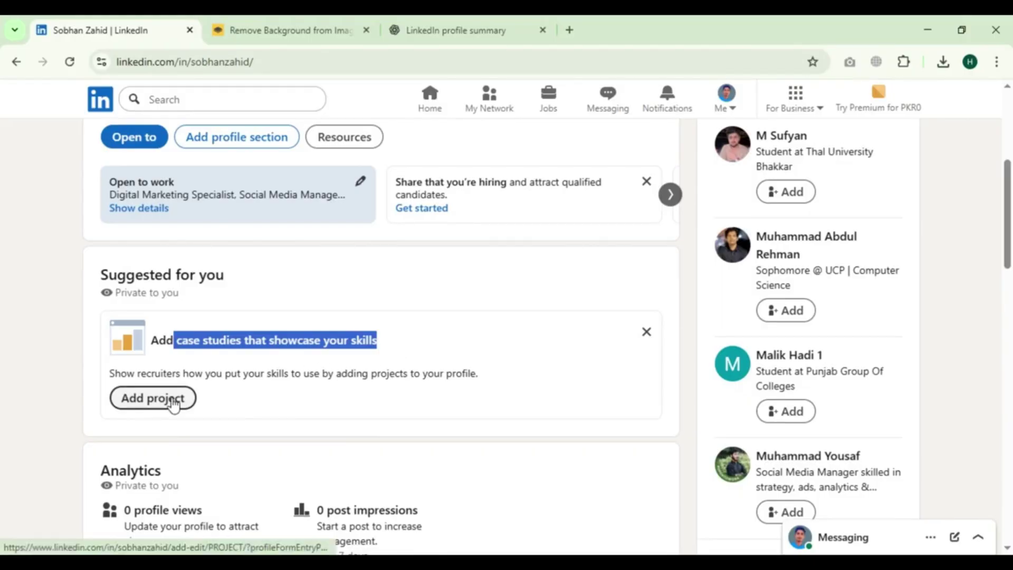
scroll(260, 332, down, 1)
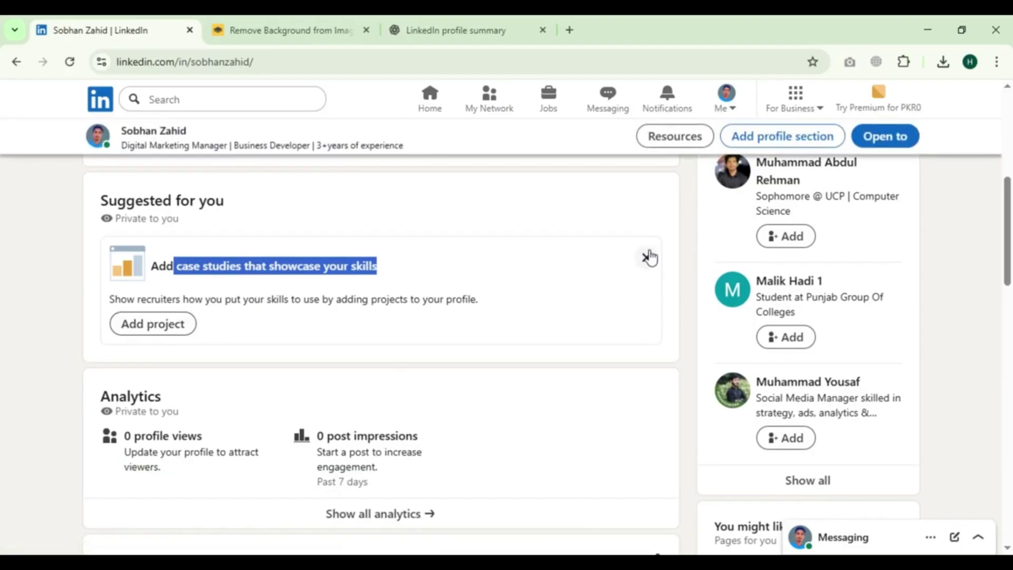
scroll(419, 315, down, 10)
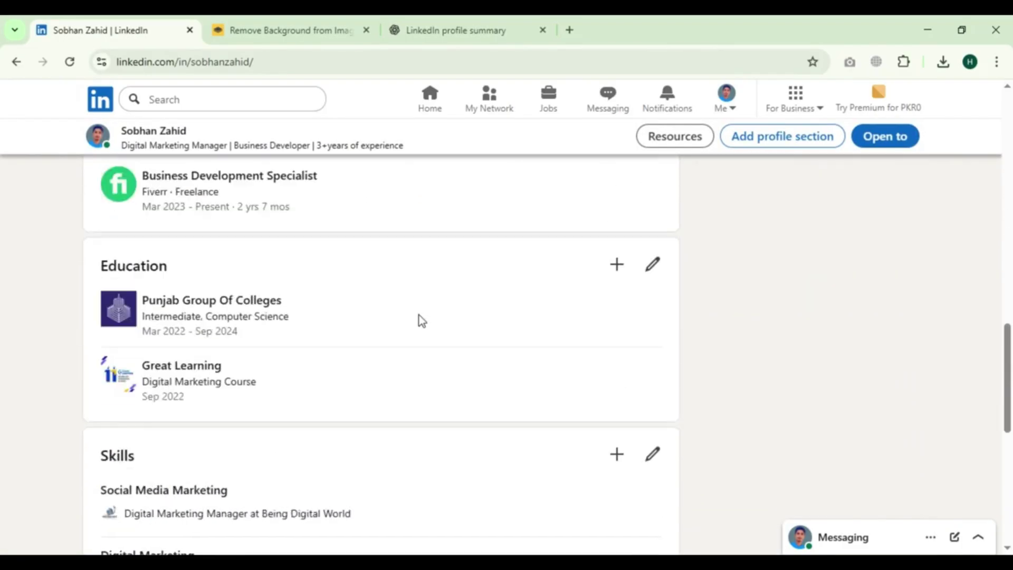
scroll(419, 315, up, 4)
scroll(418, 315, up, 10)
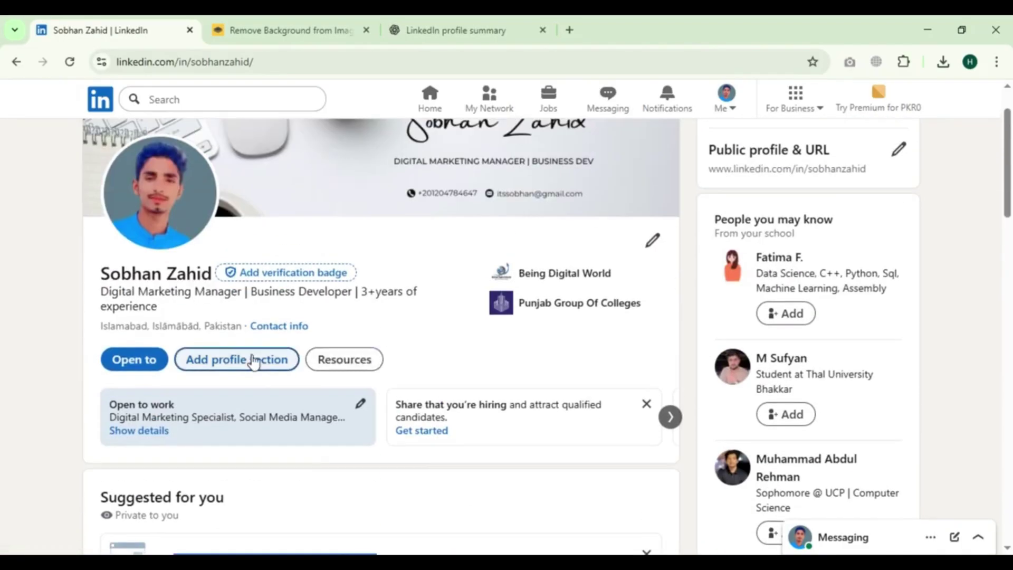
- In the Open to work job preferences, set the start date to immediately and the employment types to Full-time, Part-time and Contract
click(356, 404)
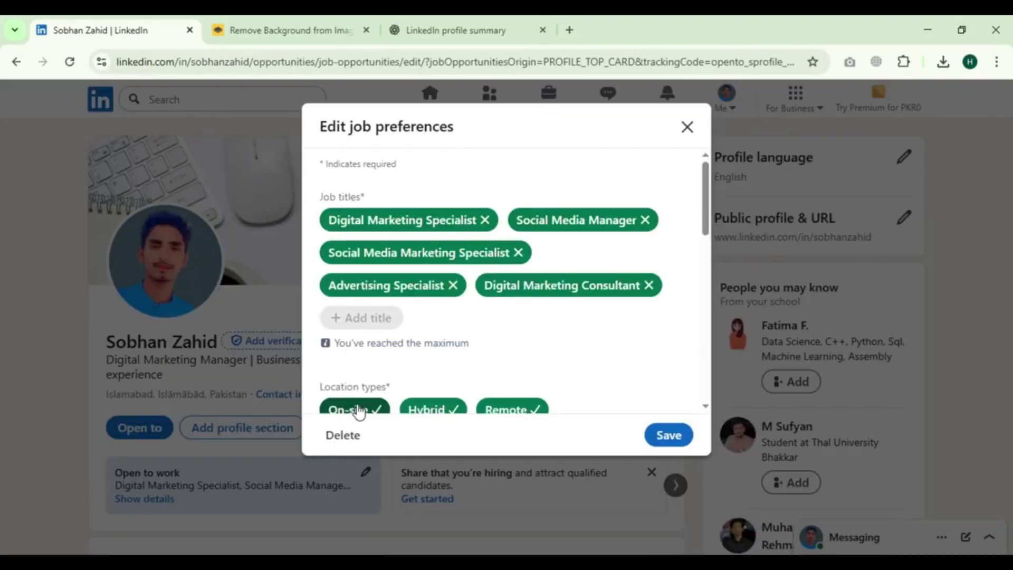
scroll(515, 340, down, 5)
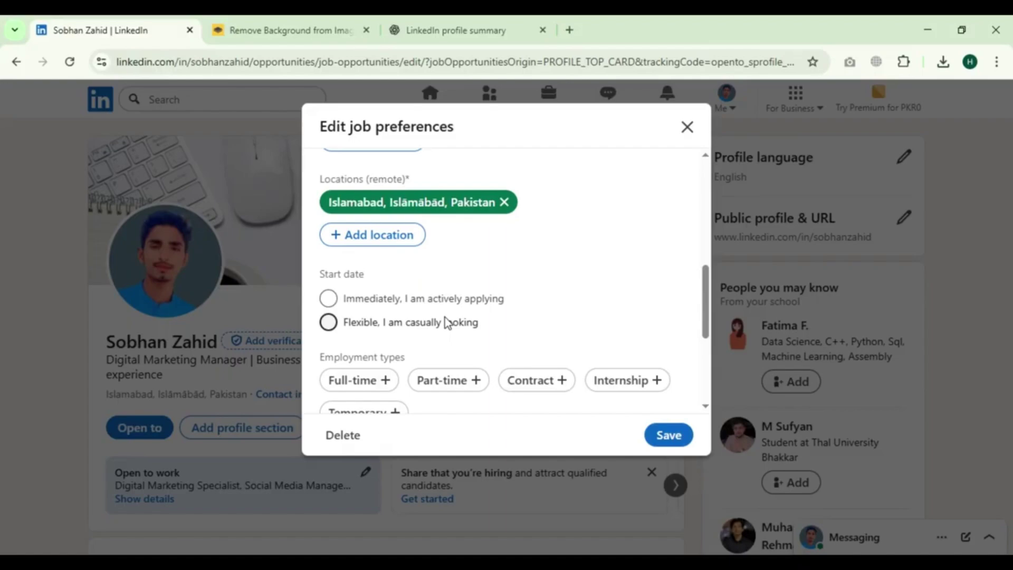
scroll(409, 296, up, 5)
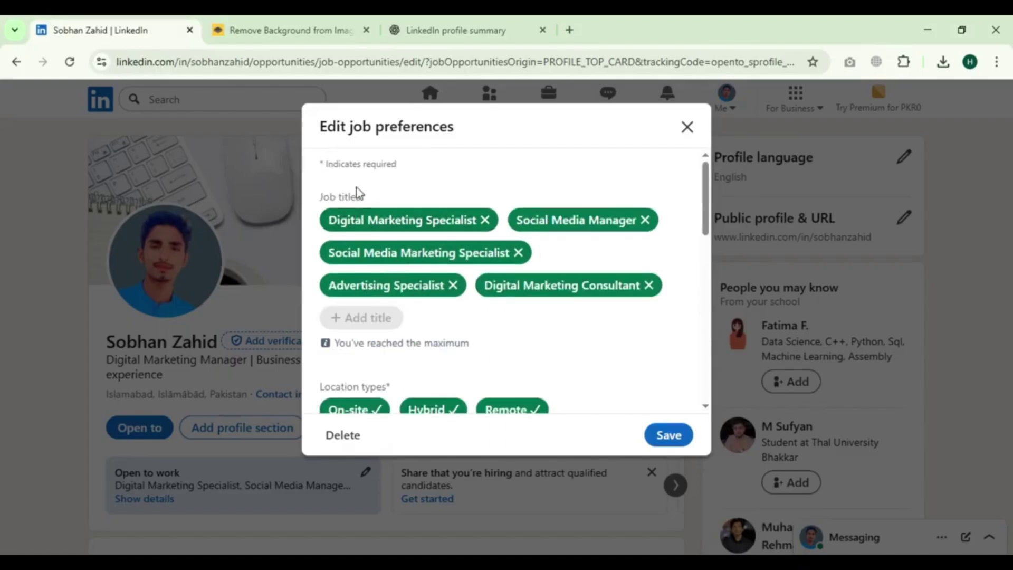
scroll(441, 234, down, 5)
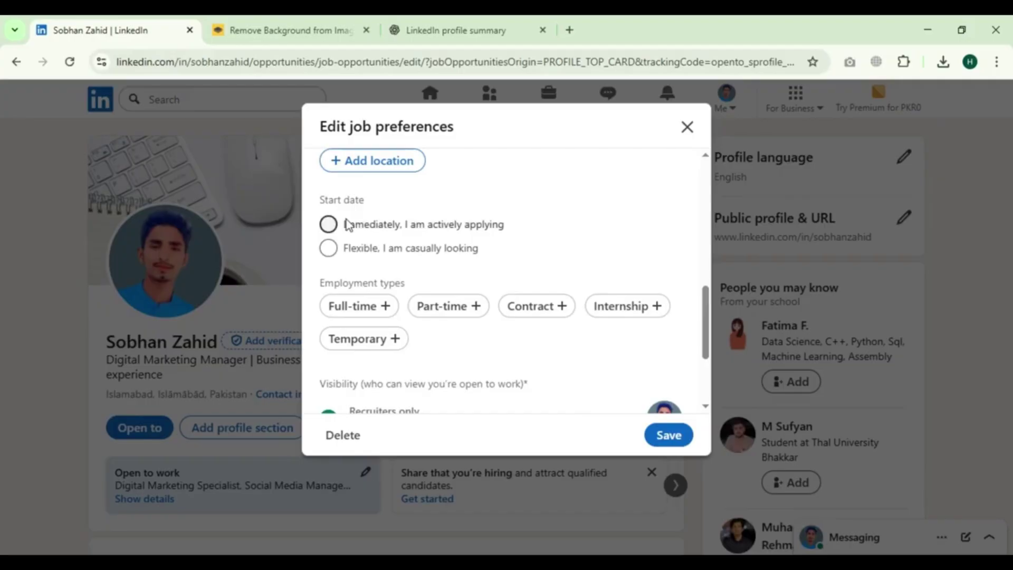
click(328, 225)
click(364, 307)
click(468, 306)
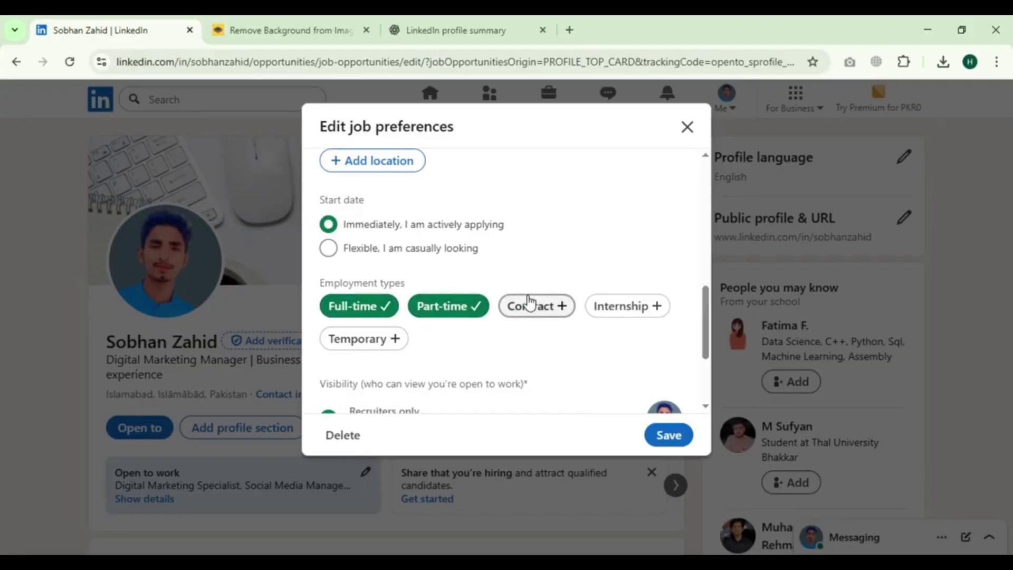
click(531, 305)
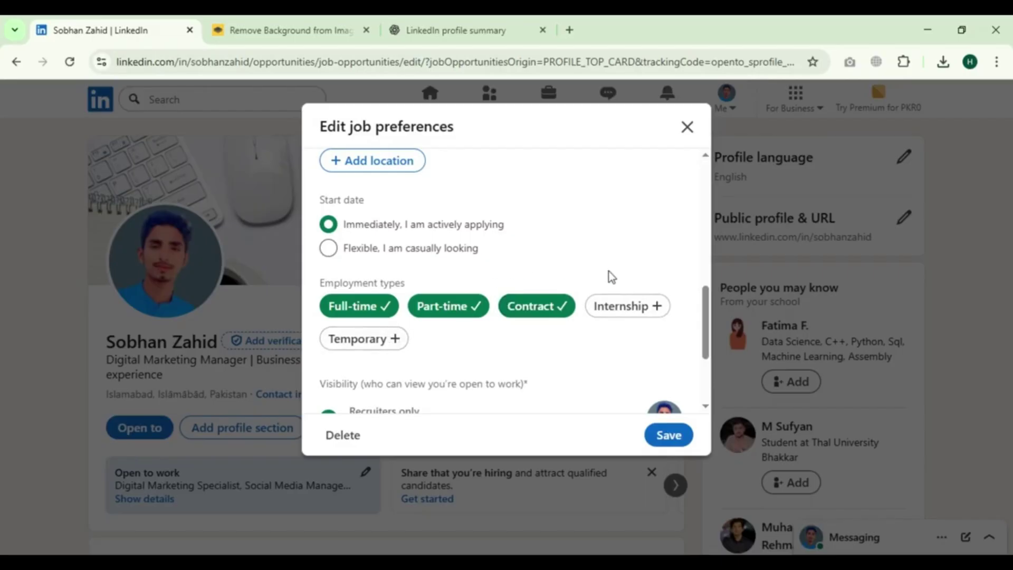
- Limit the Open to work visibility to Recruiters only, save the job preferences and decline the notification settings update
scroll(615, 244, down, 3)
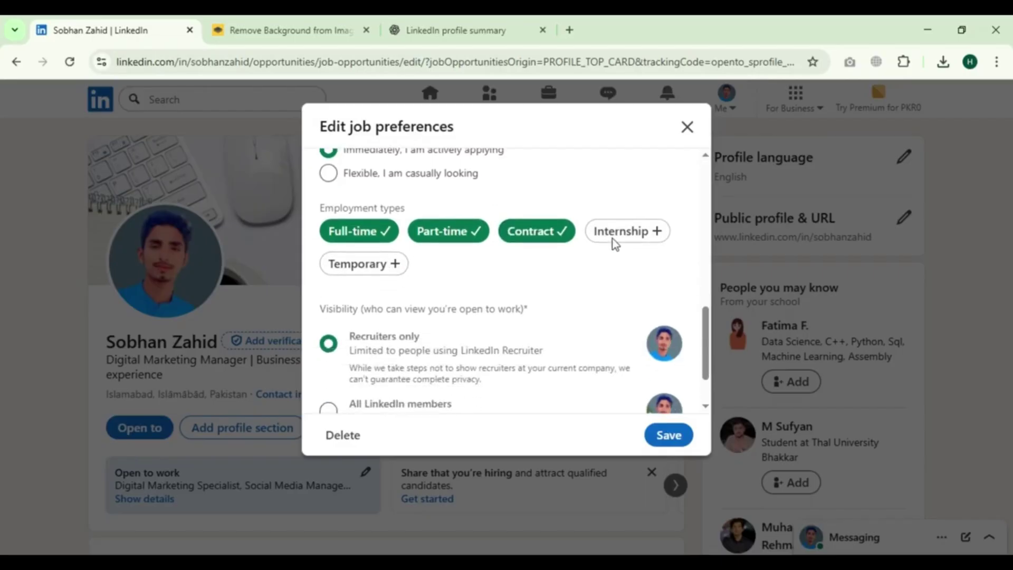
drag(318, 243, 577, 247)
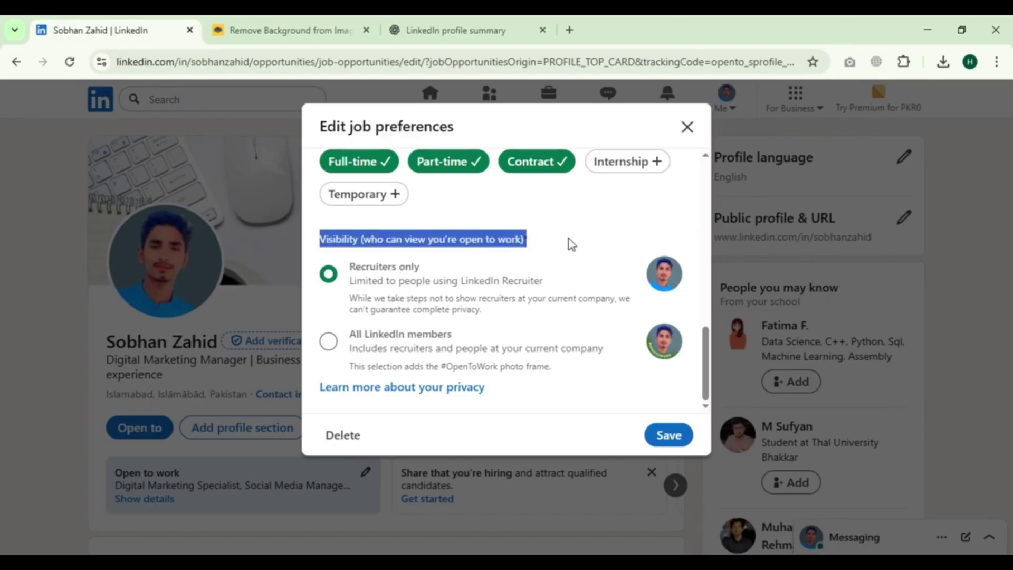
click(397, 346)
click(401, 271)
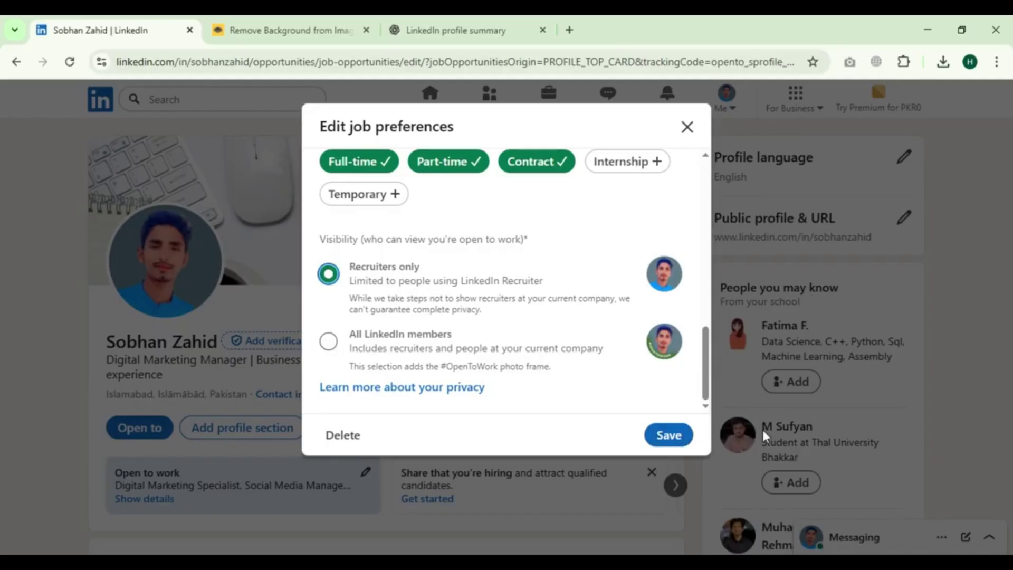
click(686, 433)
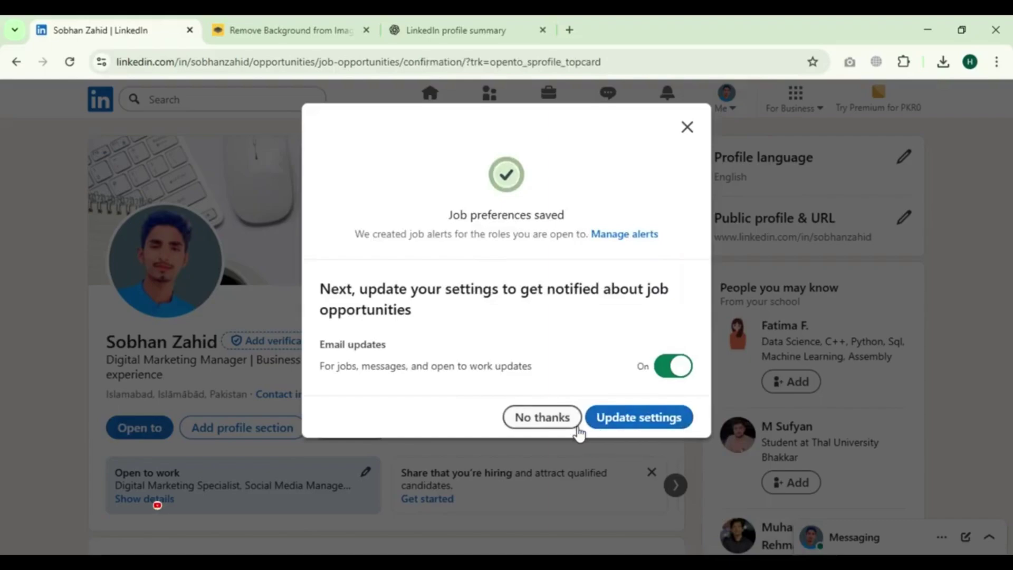
click(538, 419)
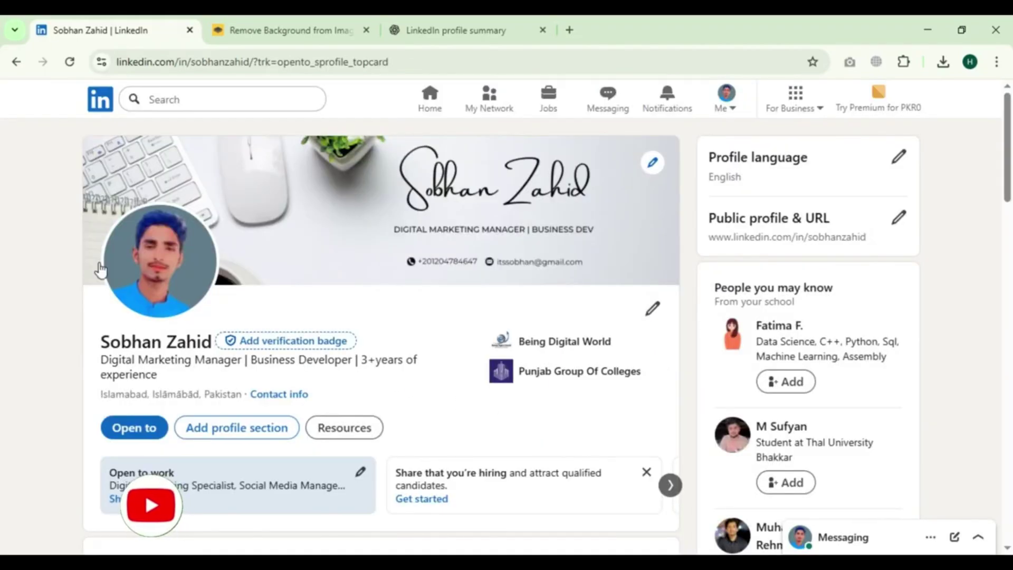
- View the options for adding a verification badge to the profile
click(278, 342)
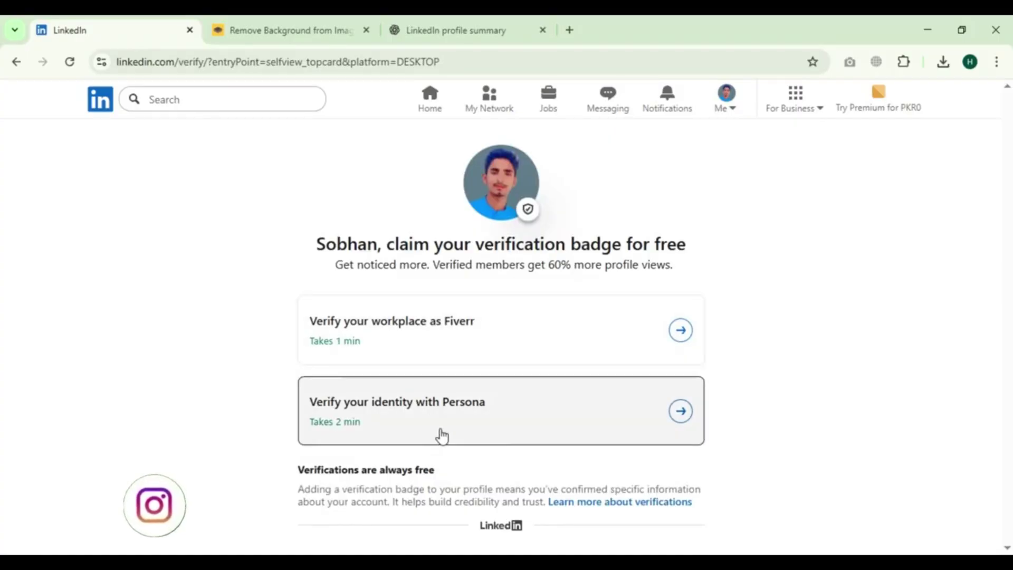
- Complete the home feed's profile update prompt, confirming Digital Marketing Manager as the most recent experience and Islamabad, Pakistan as the location
click(434, 114)
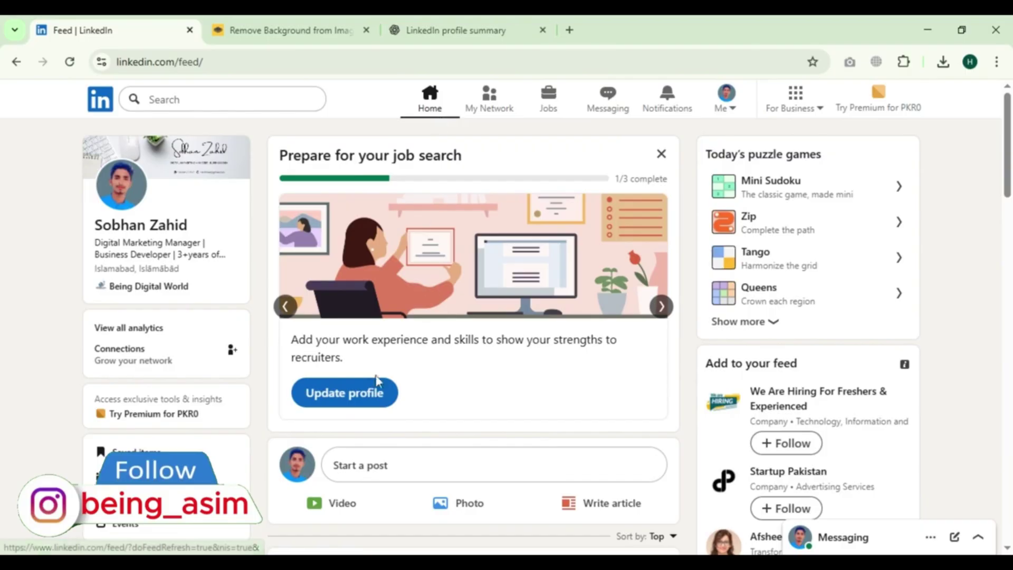
click(347, 391)
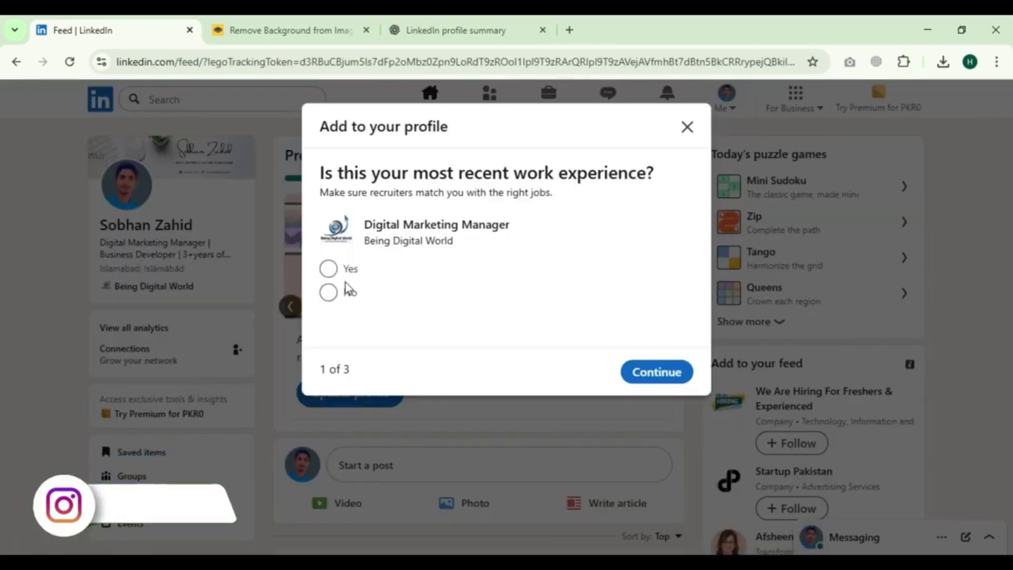
drag(380, 172, 572, 192)
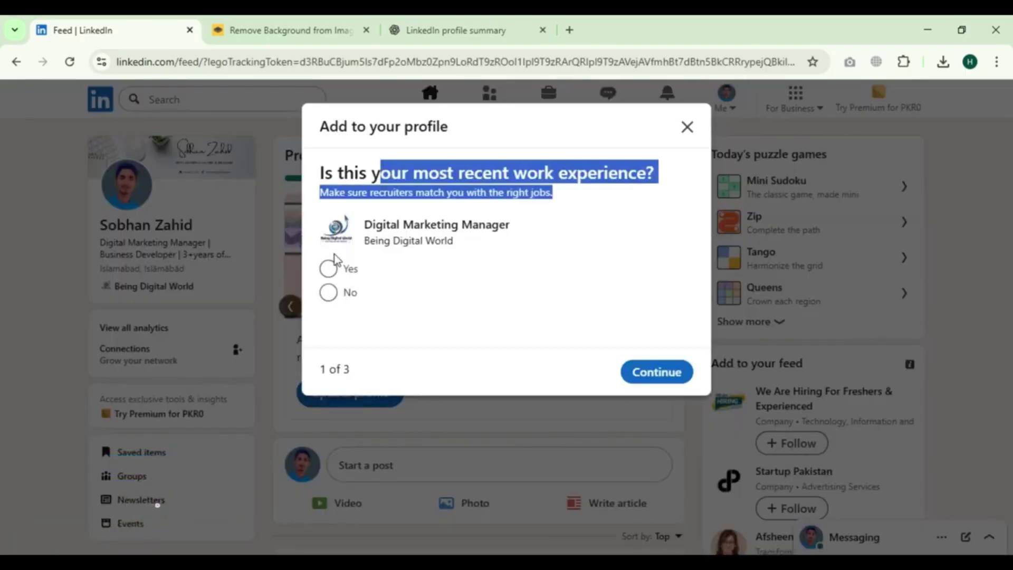
click(330, 269)
click(653, 370)
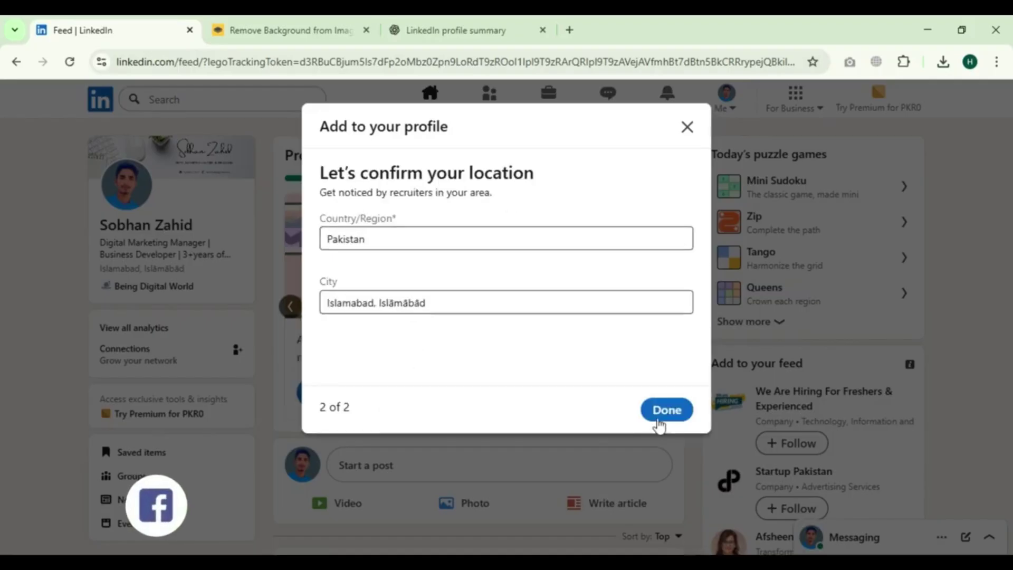
click(657, 416)
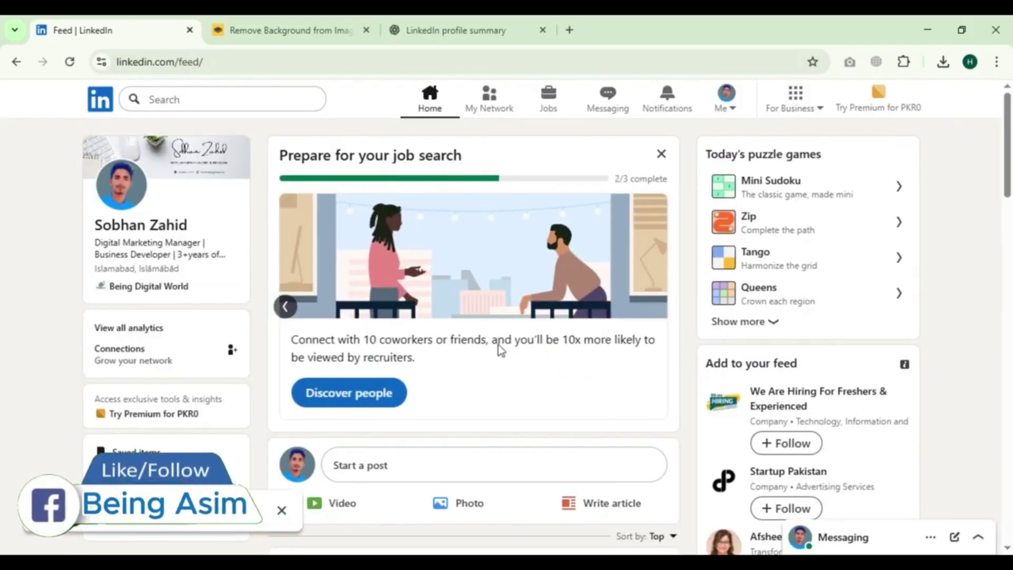
- Discover people to connect with through the job search card and send connection requests to several suggested digital marketing professionals
click(336, 401)
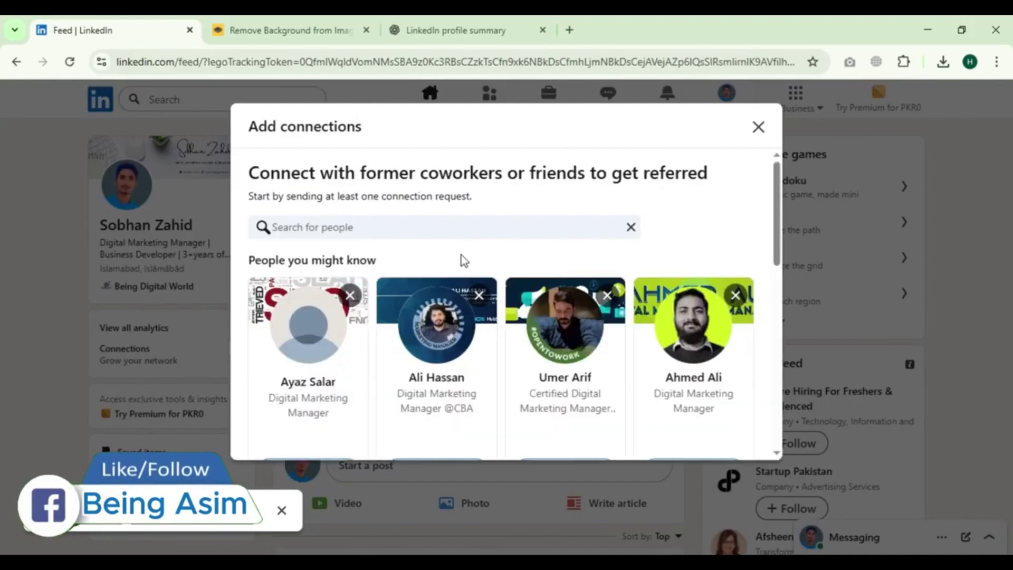
scroll(435, 311, down, 1)
scroll(436, 311, down, 2)
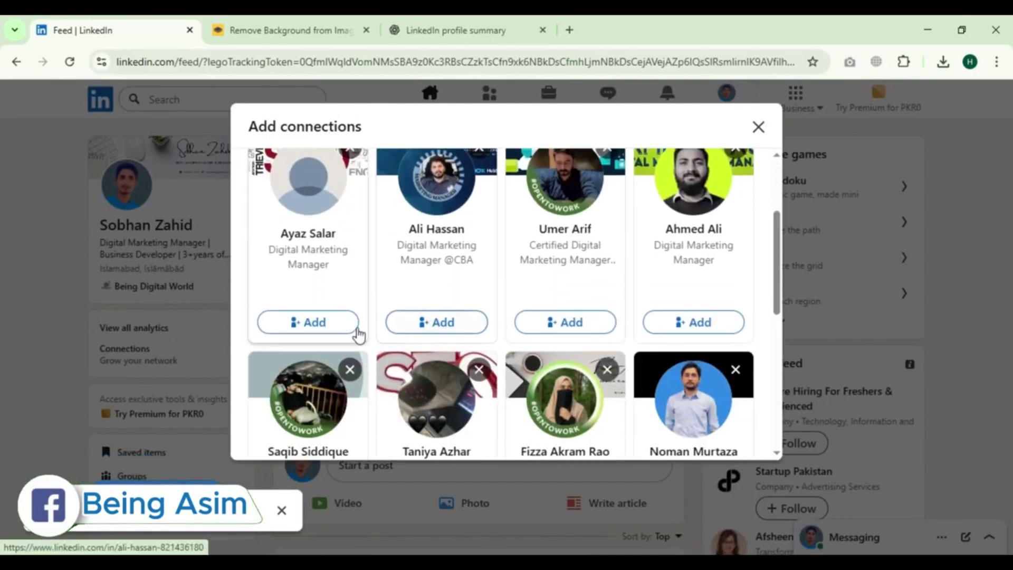
click(544, 324)
click(666, 330)
scroll(517, 350, down, 3)
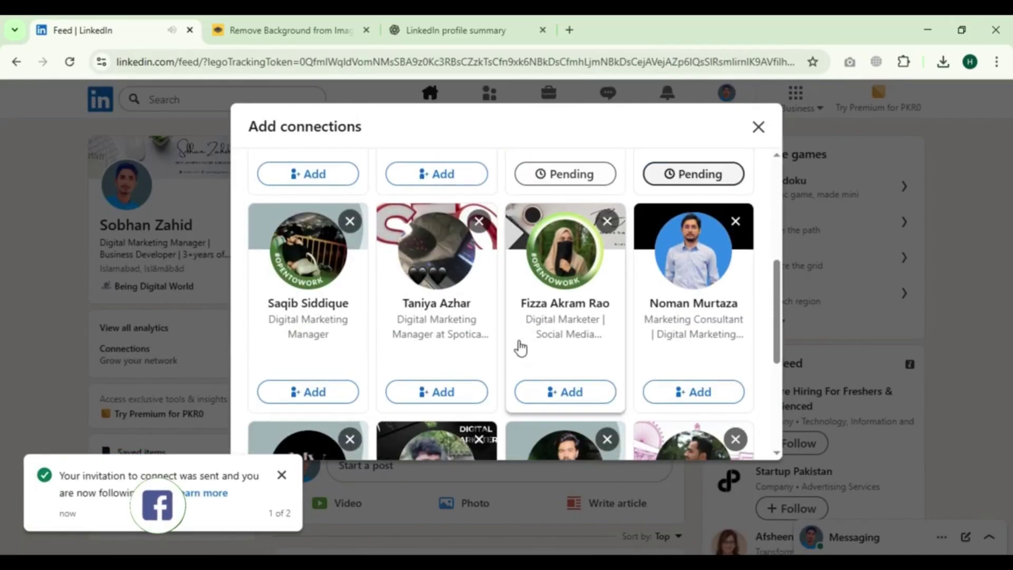
click(314, 390)
scroll(379, 343, down, 4)
scroll(436, 336, down, 1)
click(692, 345)
click(564, 346)
click(437, 345)
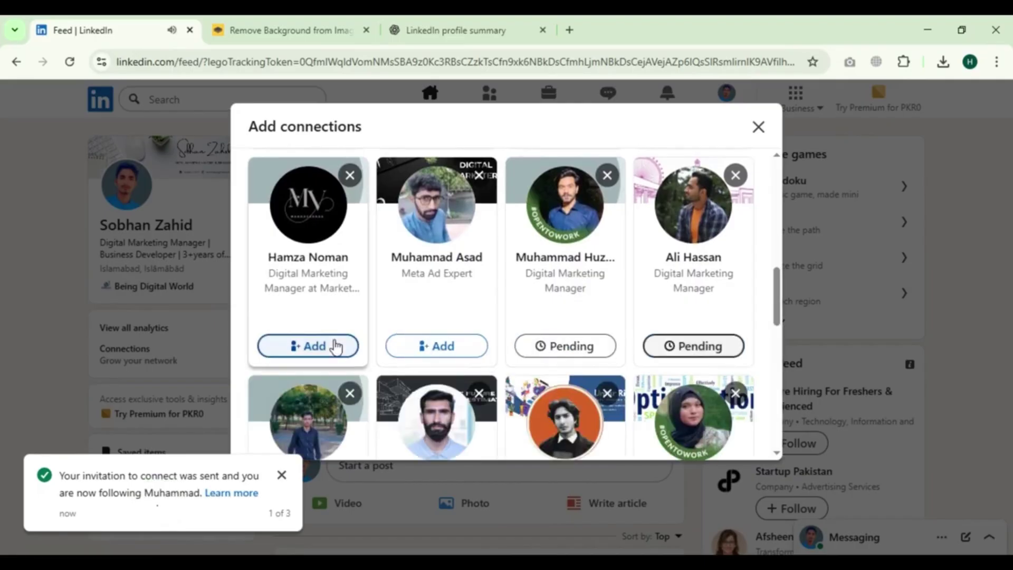
click(308, 345)
scroll(776, 165, down, 5)
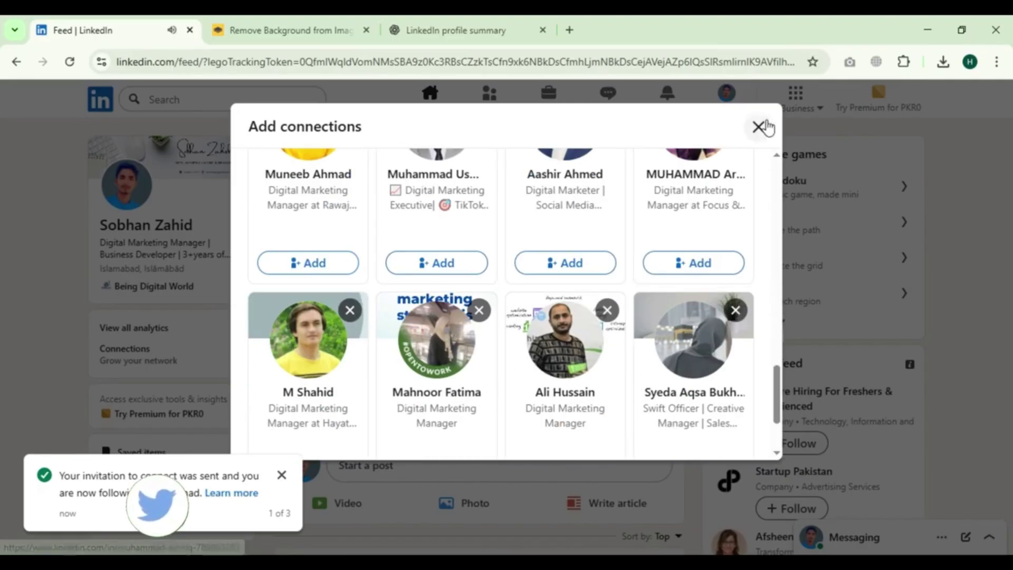
- Close the connection suggestions and dismiss the job search preparation card from the home feed
click(758, 127)
click(662, 155)
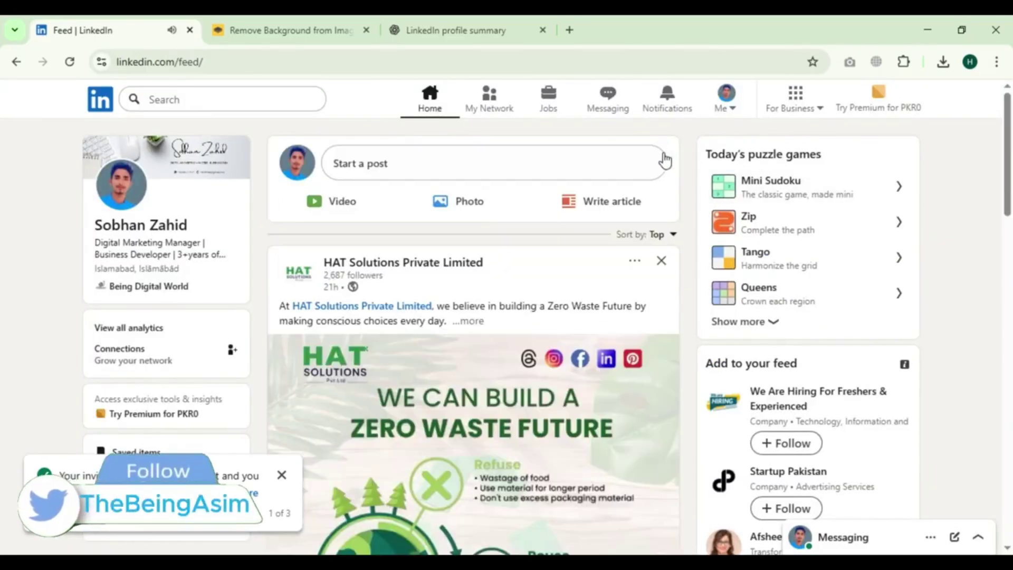
right_click(691, 155)
click(709, 165)
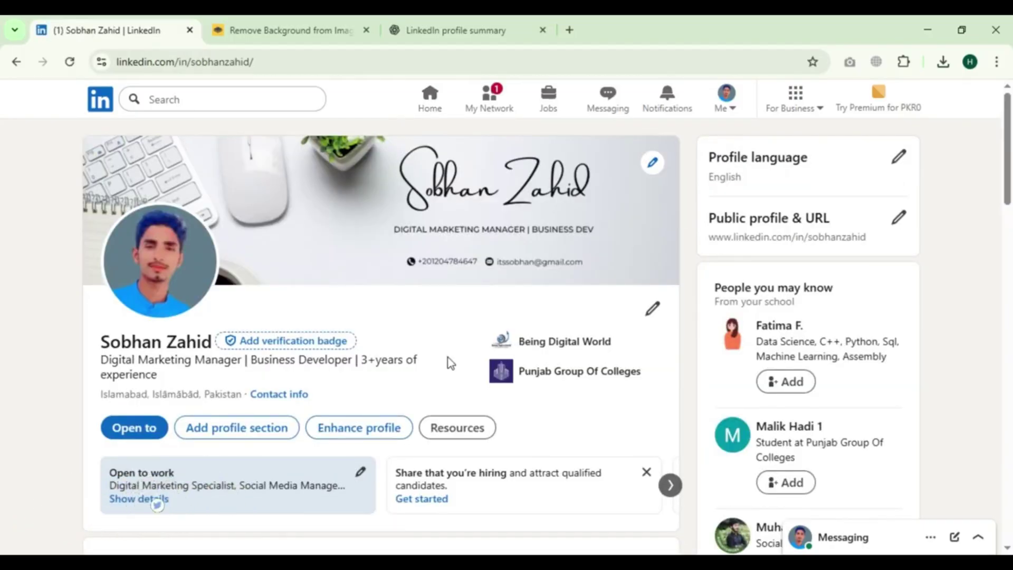
- Review the finished profile page from the header and analytics through the skills and interests sections
scroll(450, 363, down, 5)
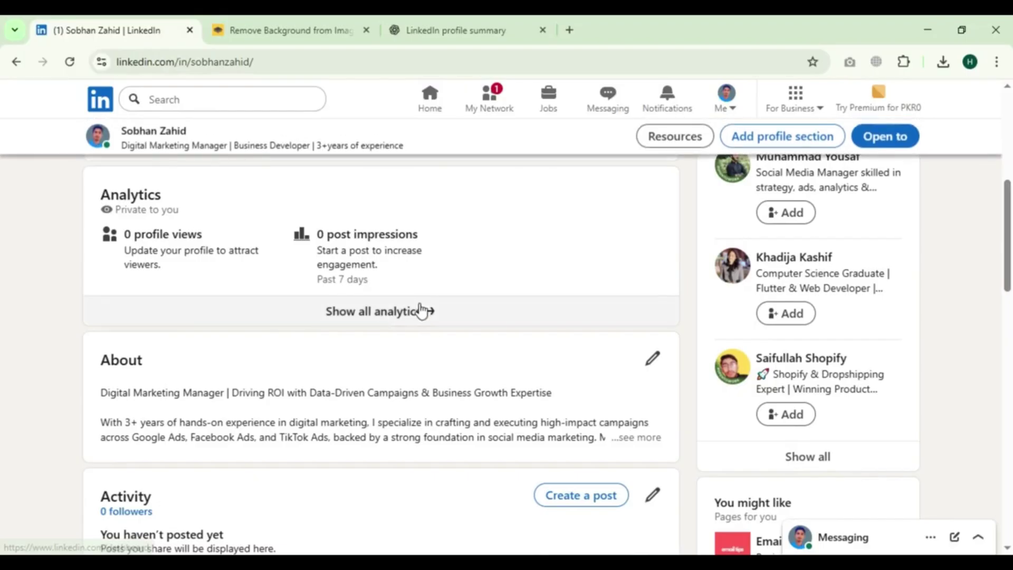
scroll(420, 310, down, 15)
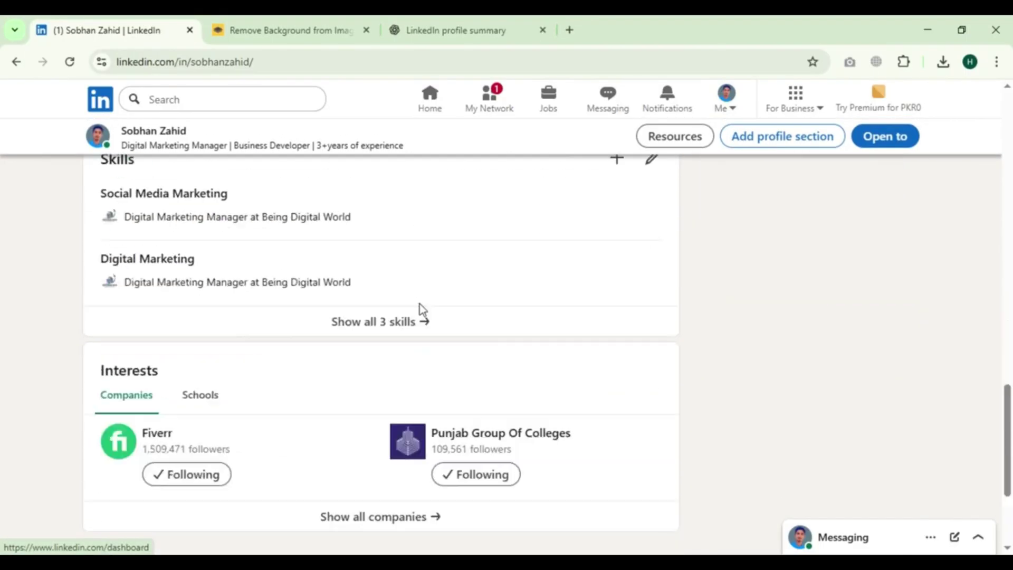
scroll(420, 318, up, 20)
scroll(425, 323, down, 18)
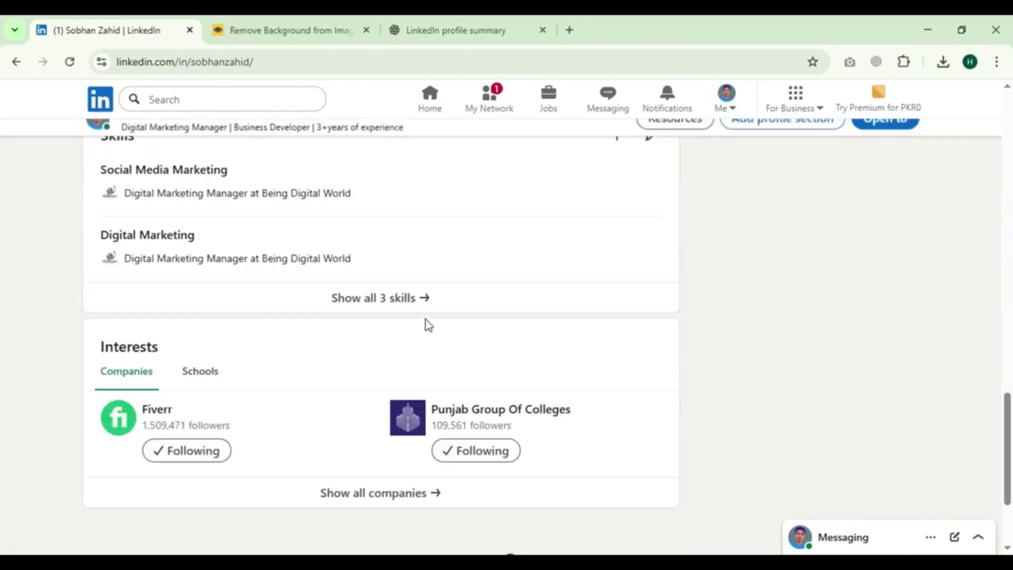
scroll(427, 326, up, 3)
scroll(426, 325, up, 10)
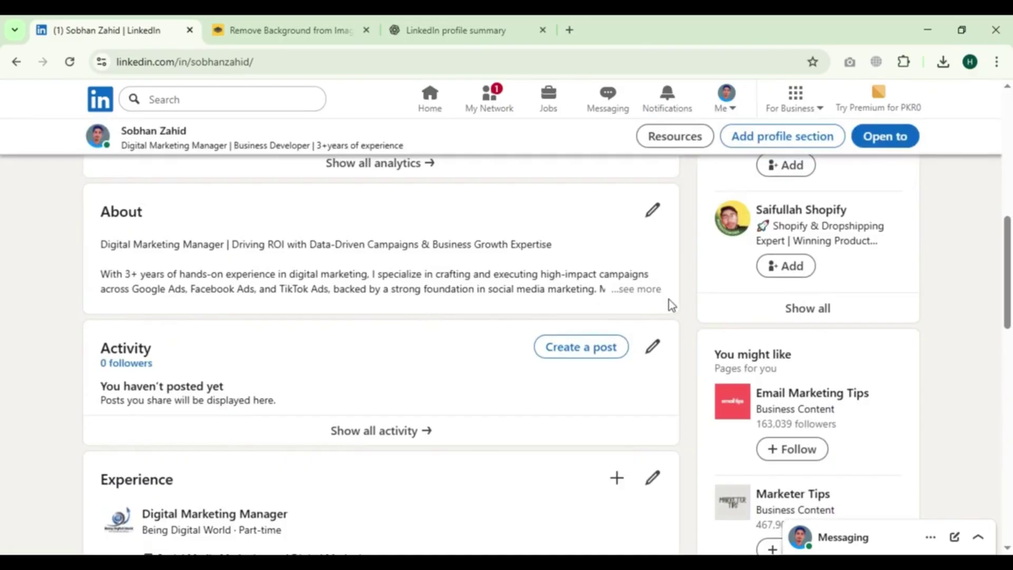
- Capture the entire profile page with the About text expanded, using GoFullPage, and download the capture as a PNG image
click(646, 291)
scroll(424, 332, down, 15)
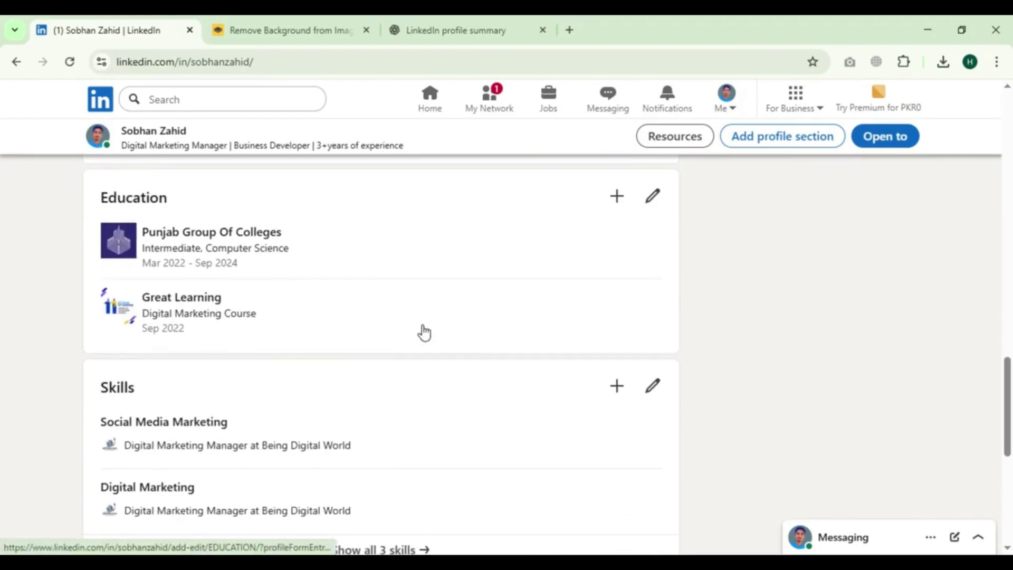
scroll(423, 332, up, 20)
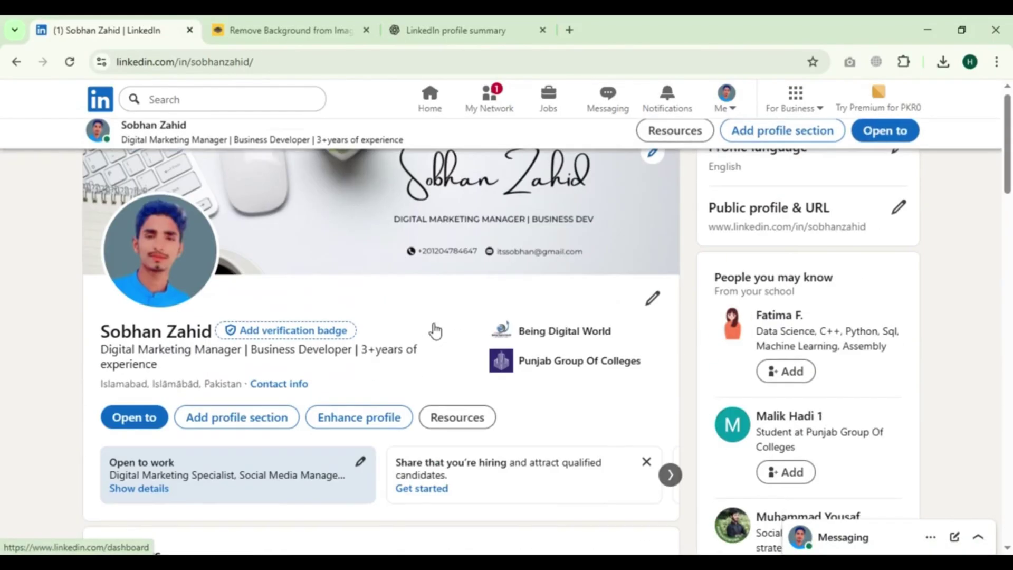
click(849, 62)
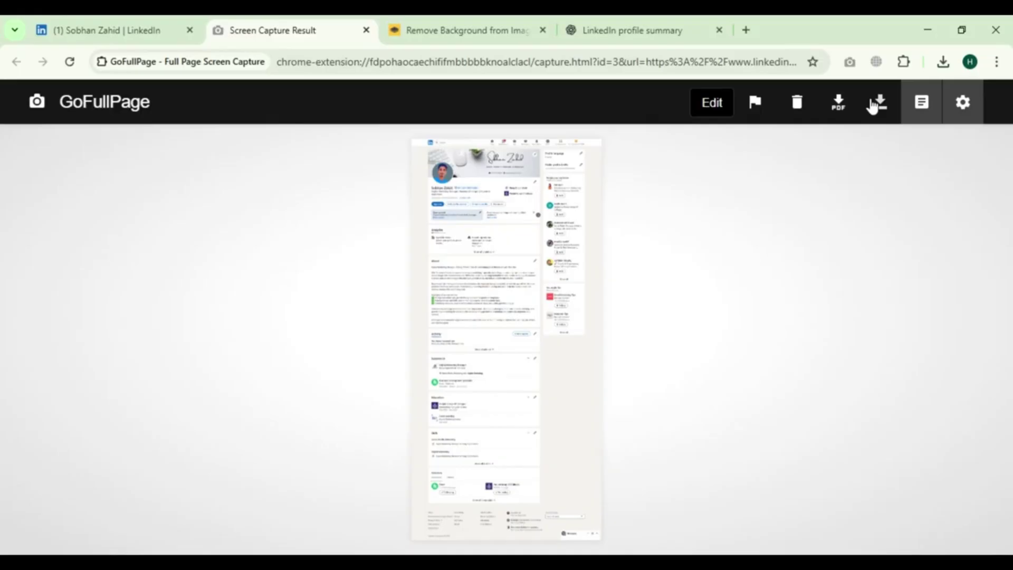
click(875, 104)
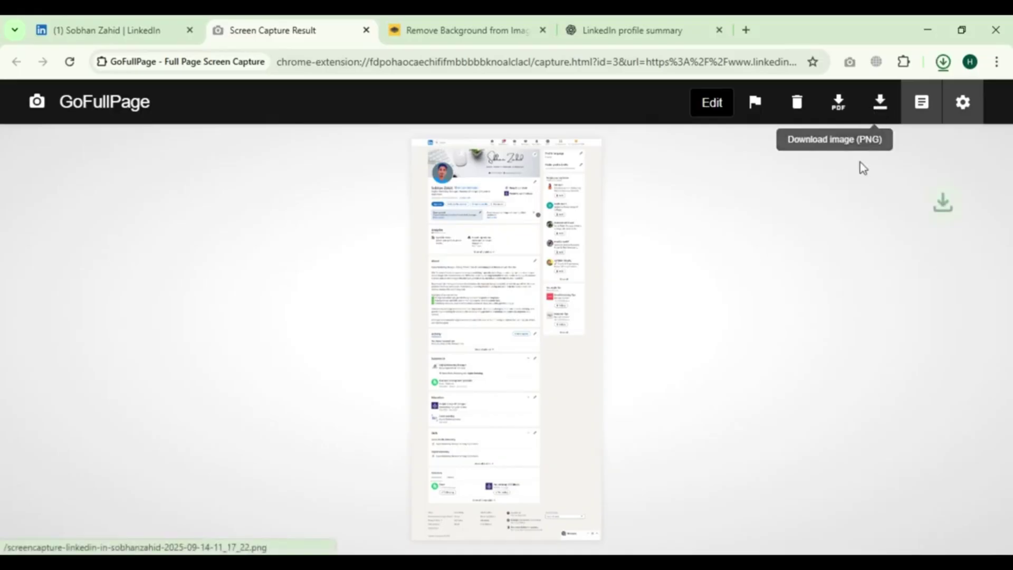
- Switch to ChatGPT, attach the profile capture and request a review with mistakes and SEO improvements for job opportunities, then close the capture page
click(627, 30)
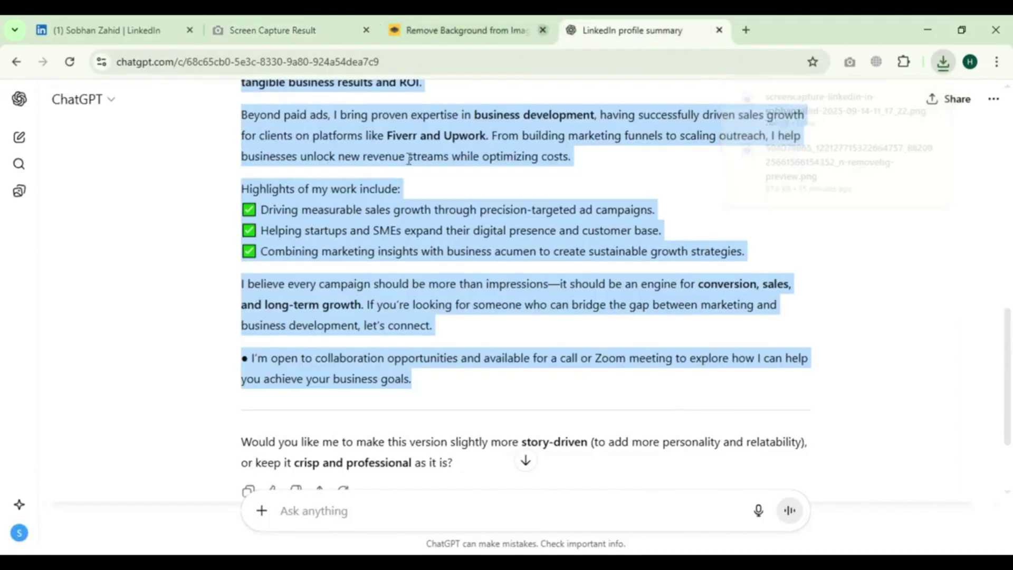
click(261, 510)
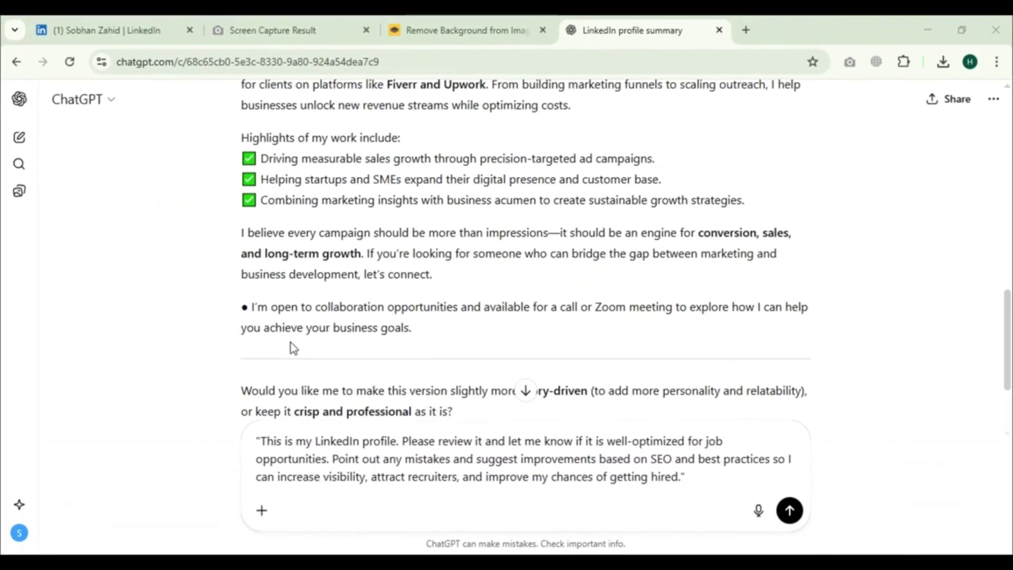
click(194, 176)
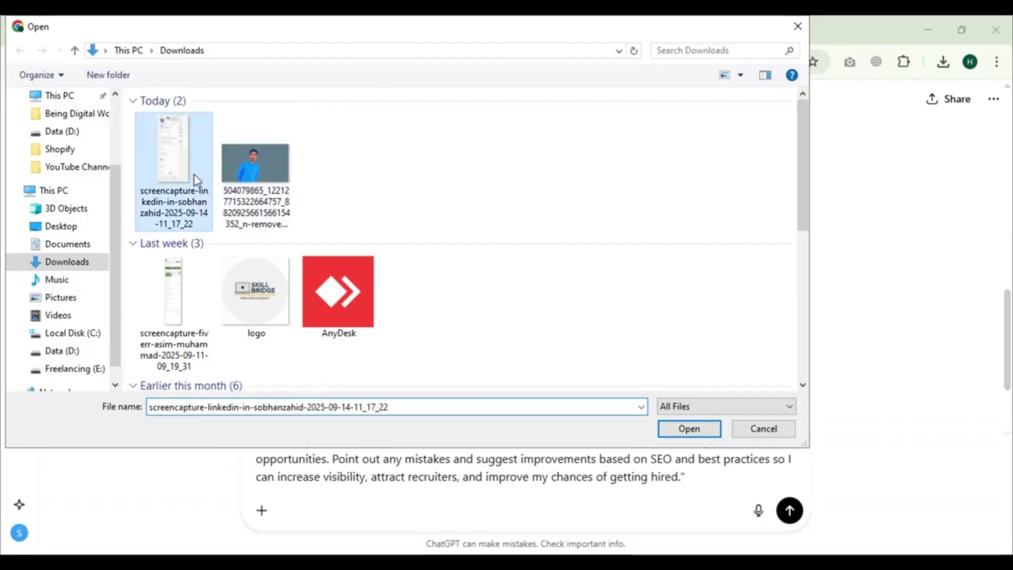
click(689, 429)
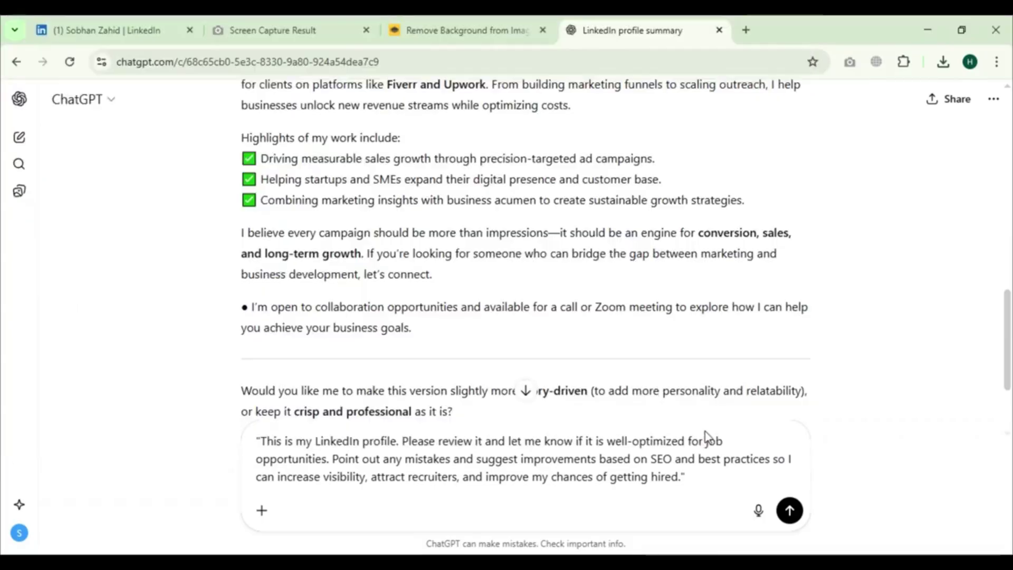
click(790, 510)
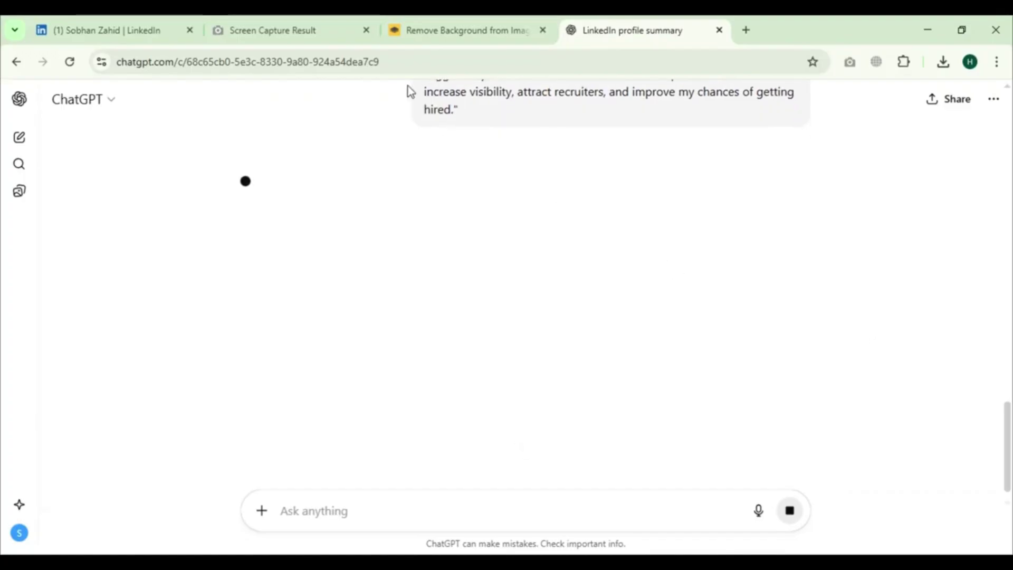
click(366, 30)
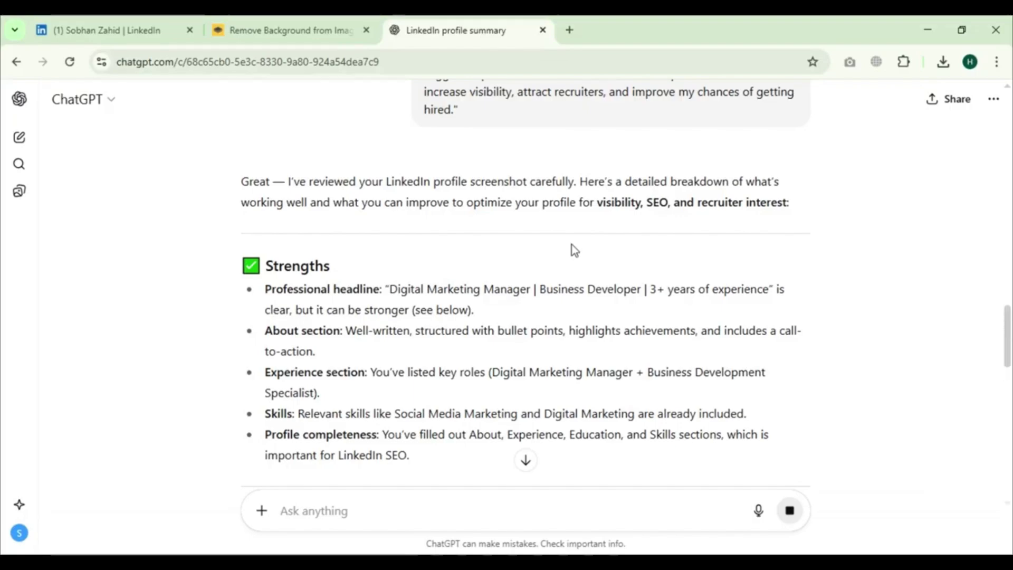
- Read the review's strengths and its headline optimization advice
scroll(573, 248, down, 4)
scroll(527, 253, down, 1)
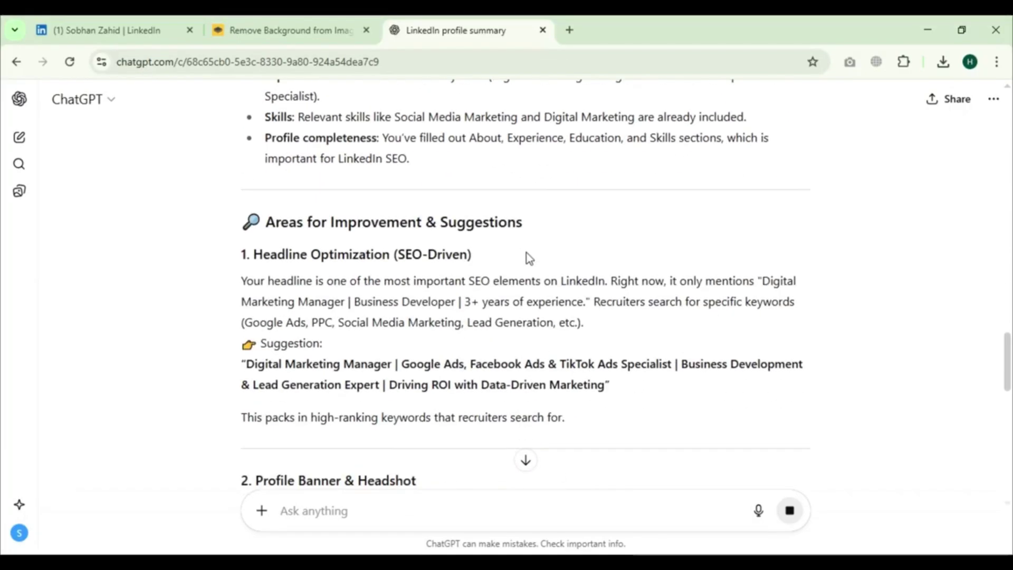
drag(269, 230, 522, 221)
click(339, 255)
drag(321, 256, 472, 256)
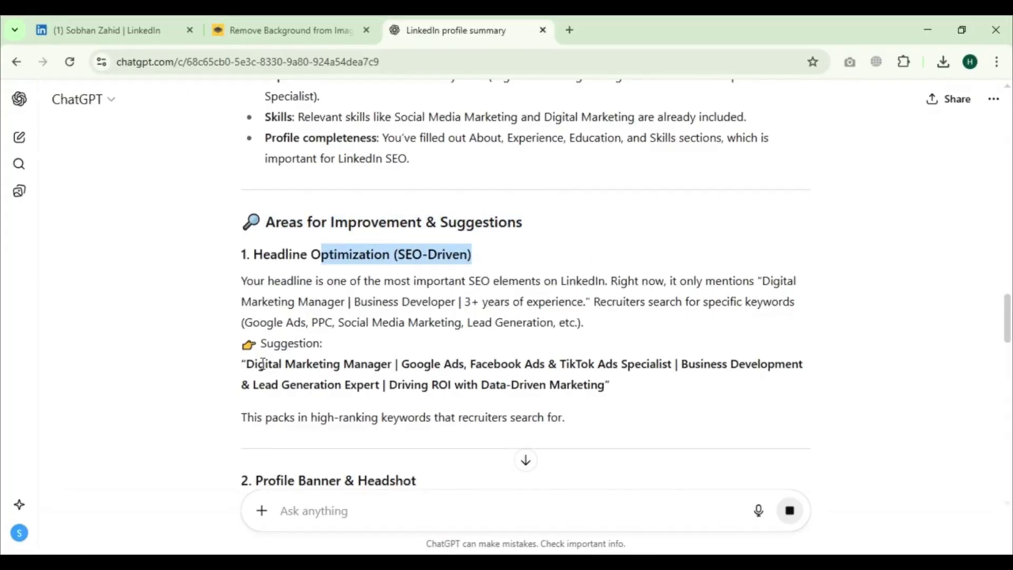
drag(259, 364, 802, 367)
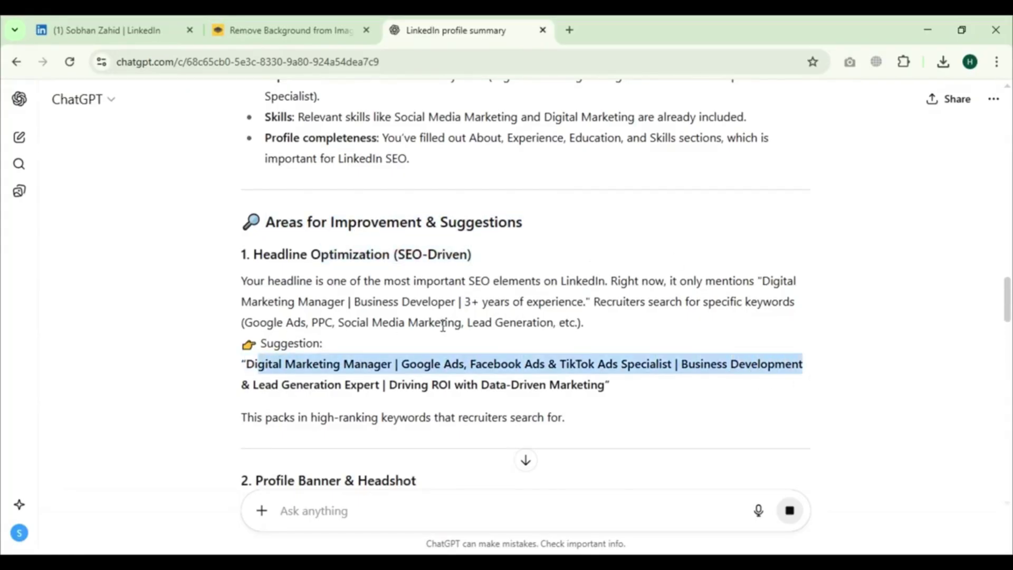
- Copy the suggested headline starting with "Digital Marketing Manager | Google Ads, Facebook Ads & TikTok Ads Specialist" from the review
scroll(442, 326, down, 1)
drag(593, 322, 245, 289)
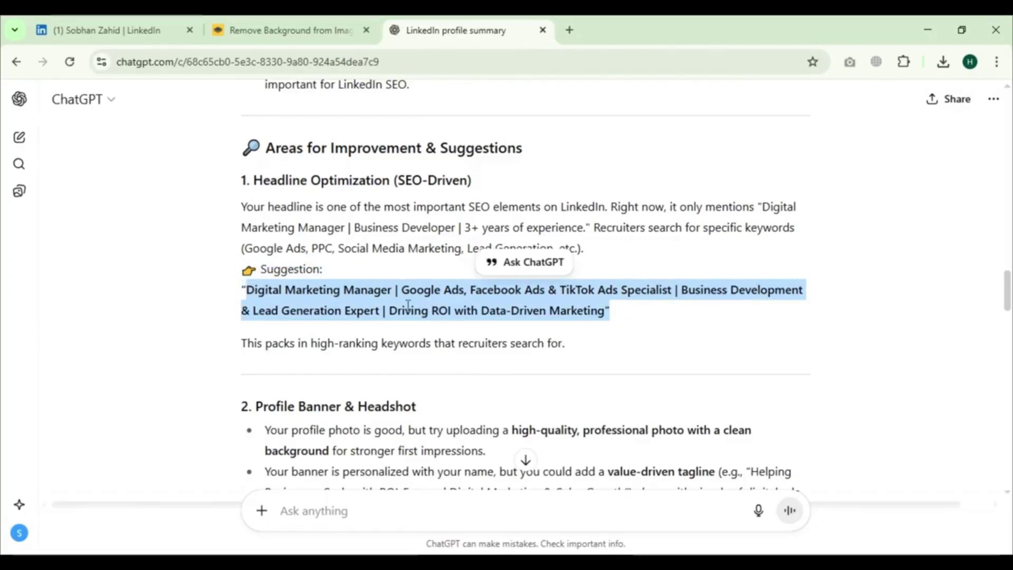
right_click(414, 305)
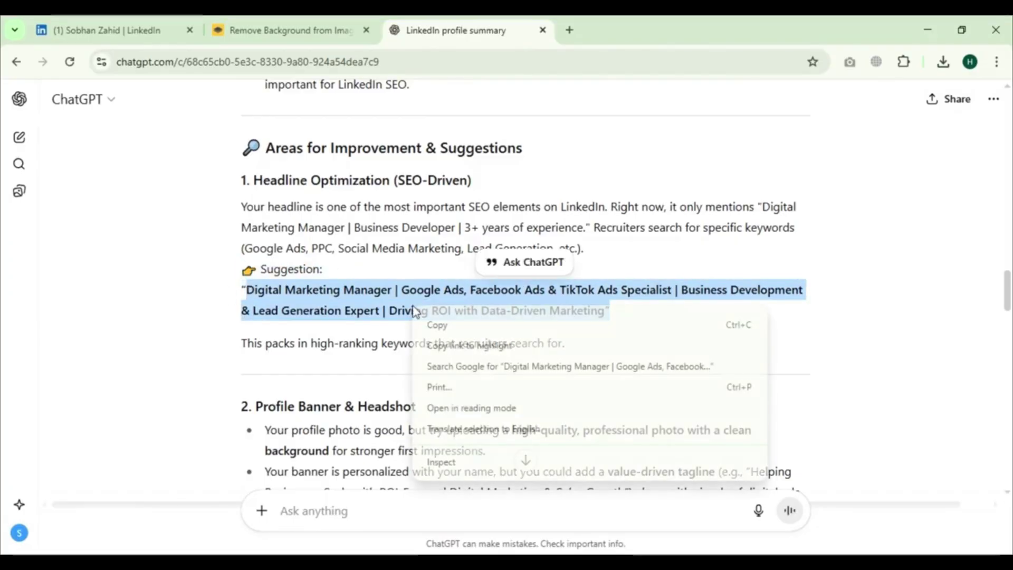
click(438, 324)
click(396, 299)
- Read the review's advice on the profile banner and headshot, the About section keywords and the Experience section
scroll(395, 295, down, 2)
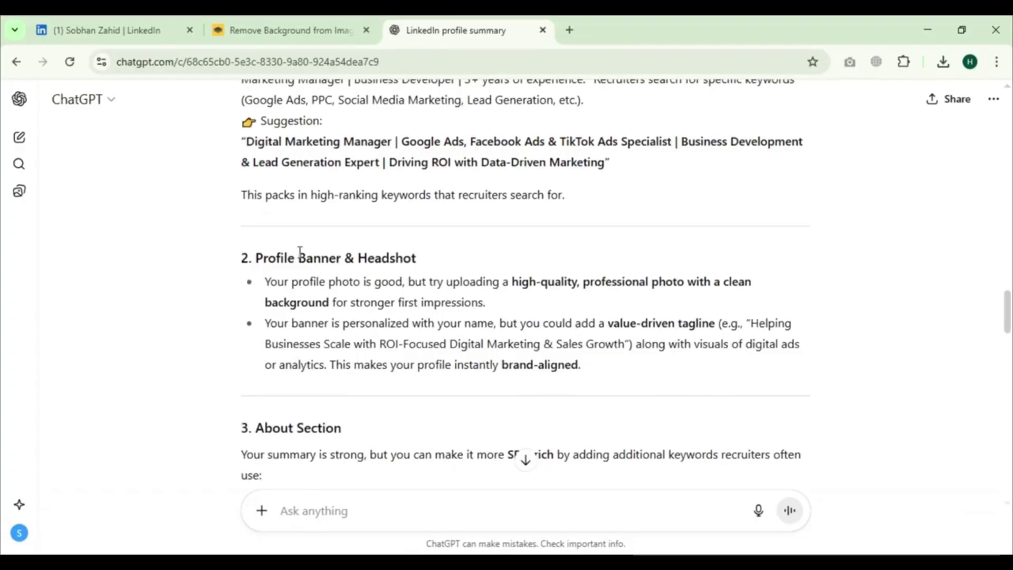
drag(298, 254, 481, 253)
click(285, 323)
drag(266, 281, 706, 343)
scroll(460, 357, down, 4)
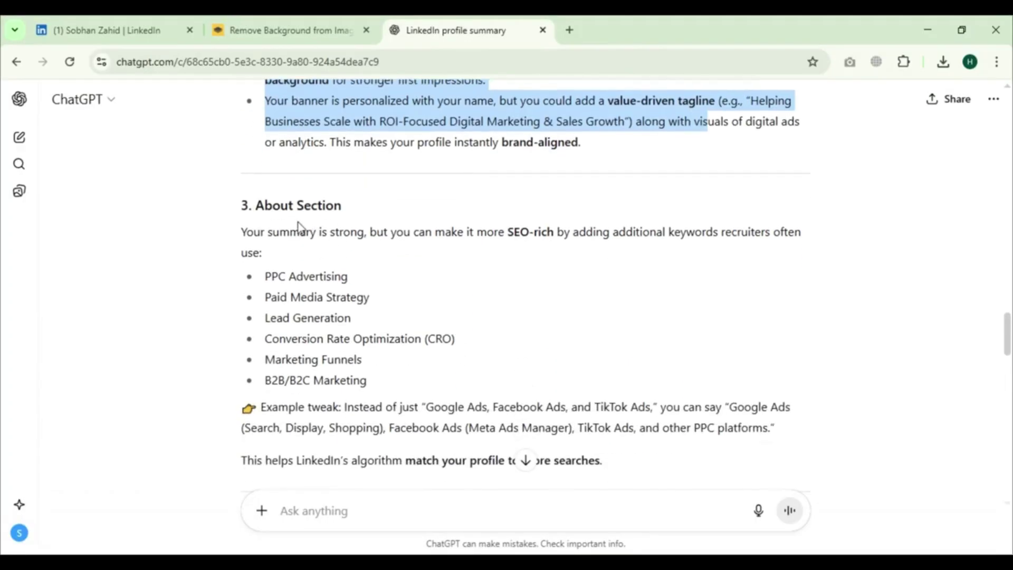
drag(502, 269, 473, 388)
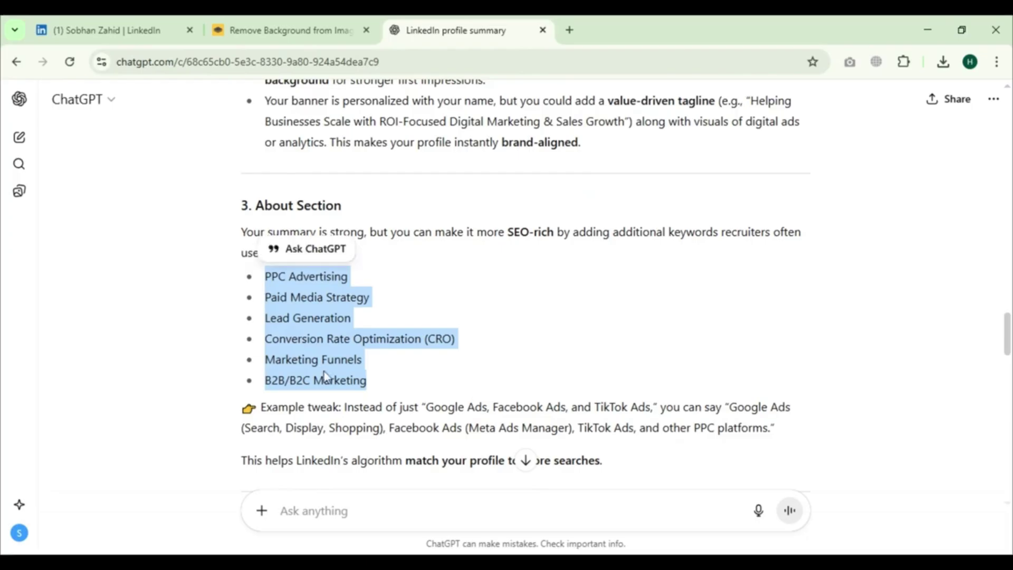
scroll(335, 367, down, 4)
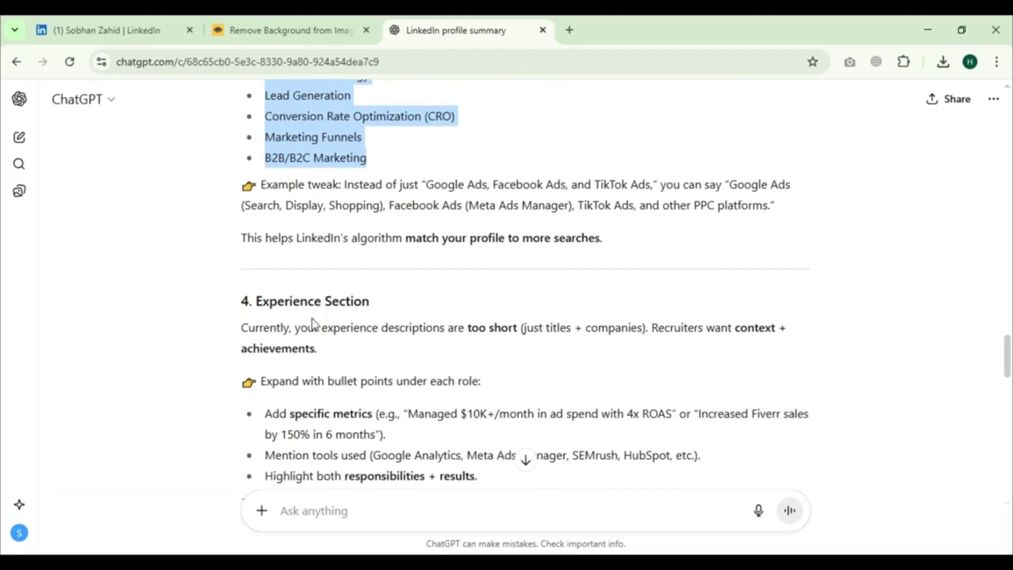
drag(312, 320, 400, 328)
click(353, 395)
- Read the review's advice on skills, recommendations, content activity, custom URL and the final profile strategy, then recheck the earlier suggestions
scroll(364, 391, down, 5)
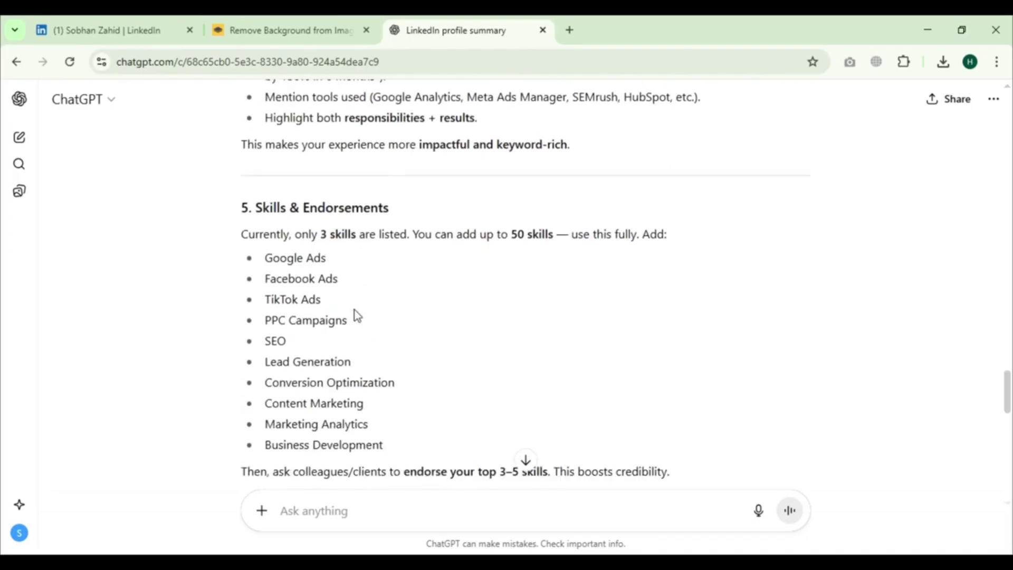
scroll(303, 385, down, 5)
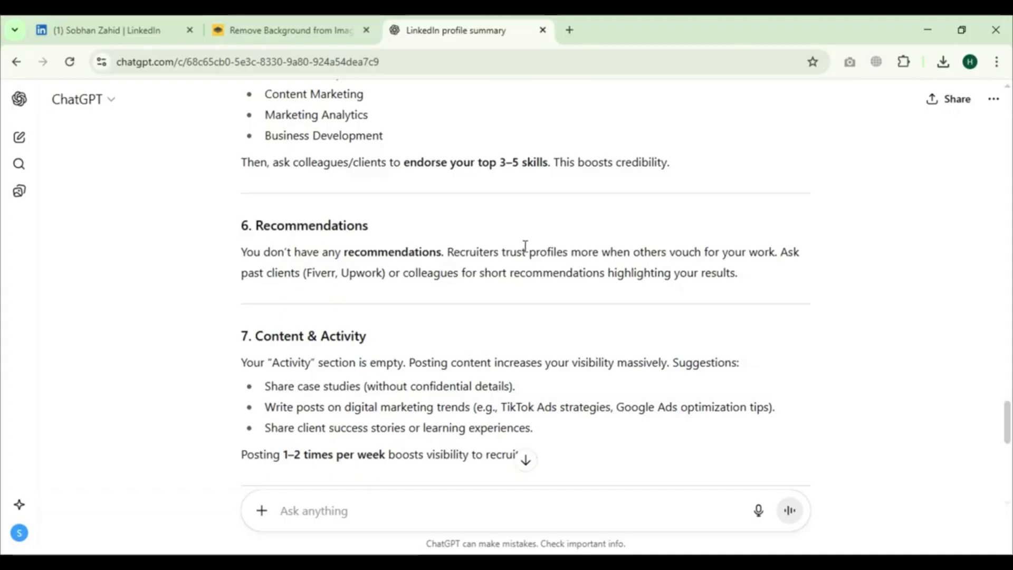
scroll(525, 245, down, 4)
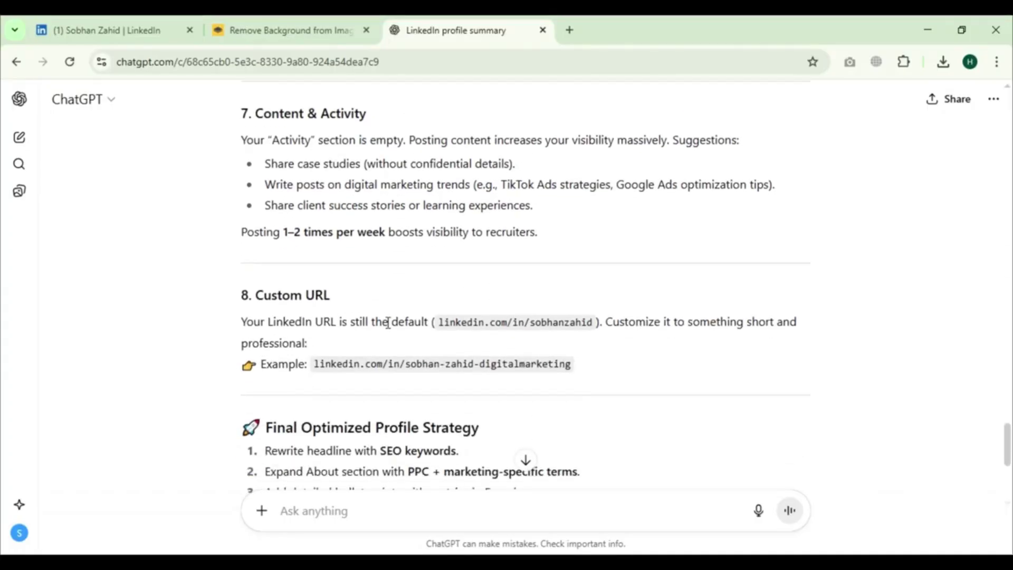
drag(388, 323, 746, 318)
scroll(432, 378, down, 5)
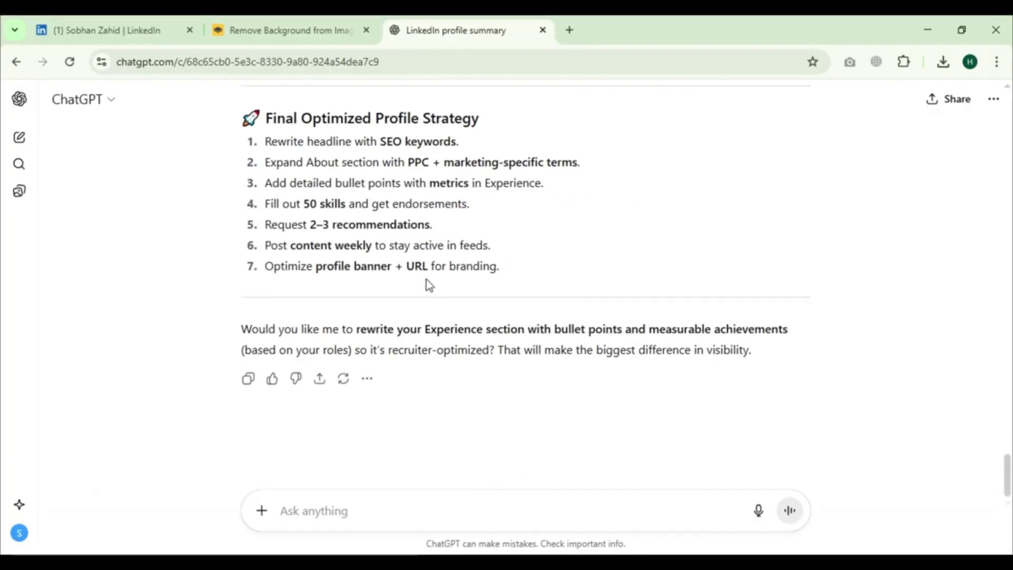
scroll(441, 280, up, 15)
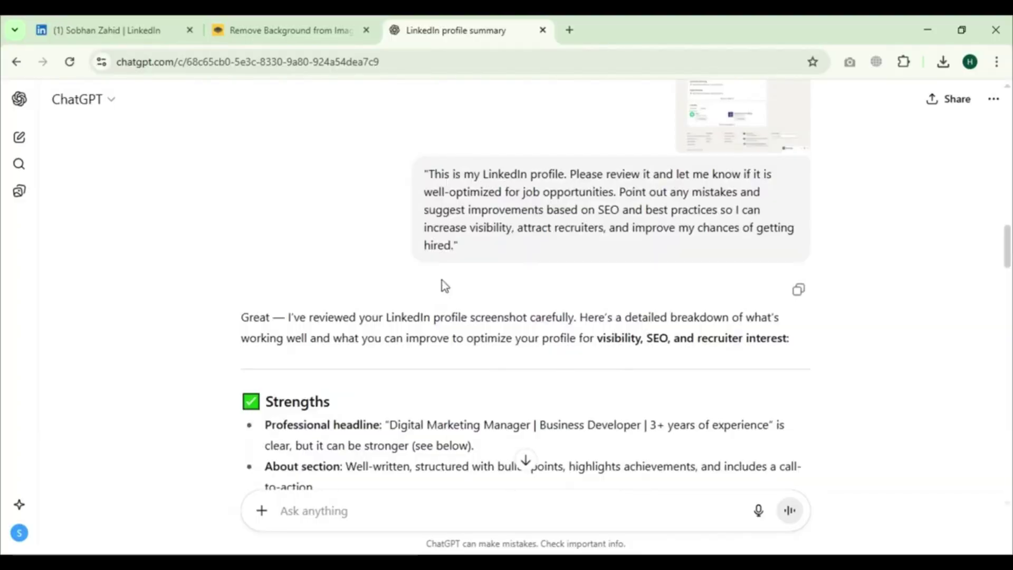
scroll(442, 280, down, 12)
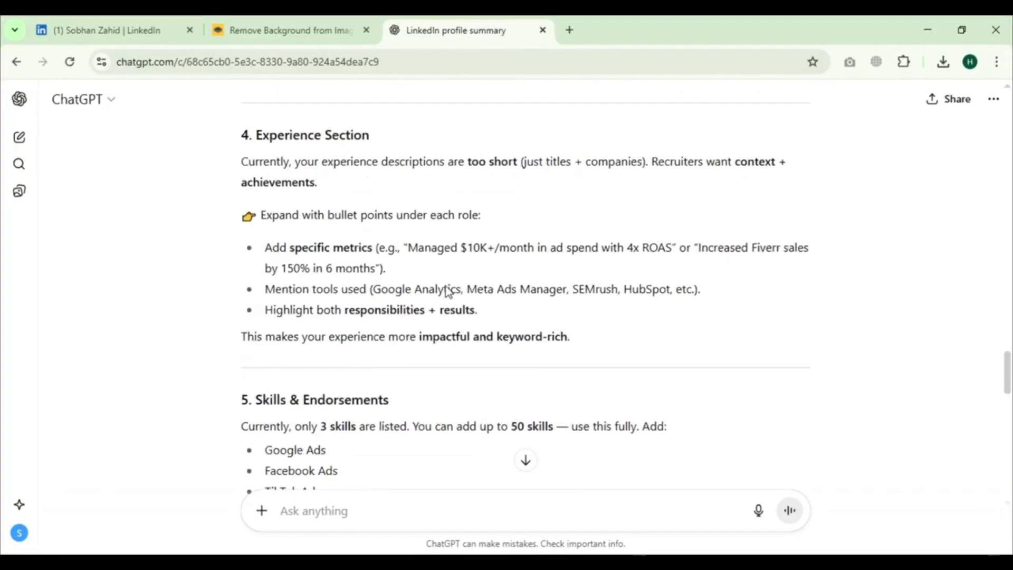
scroll(445, 289, up, 10)
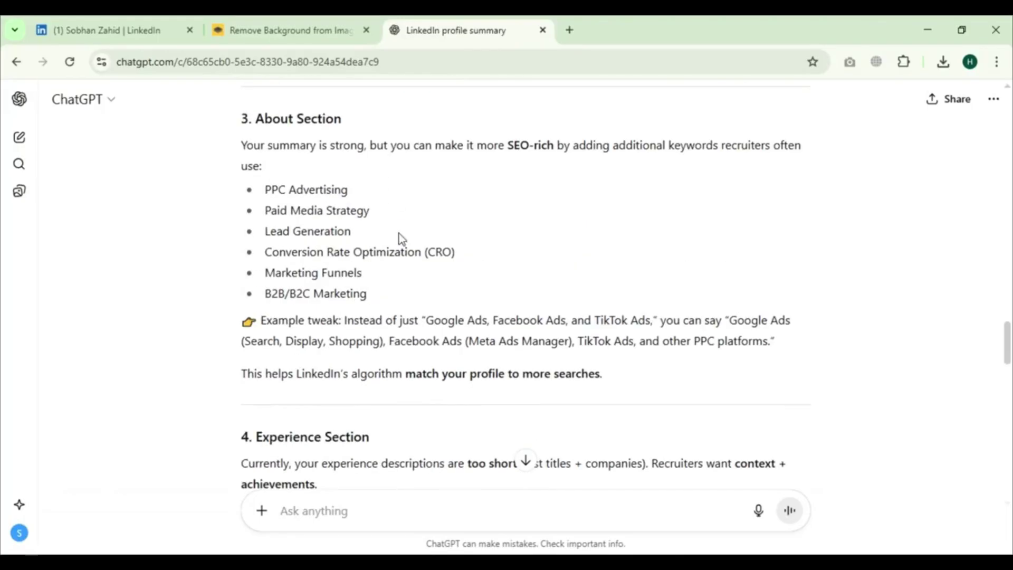
- Return to LinkedIn and open the home feed
click(139, 22)
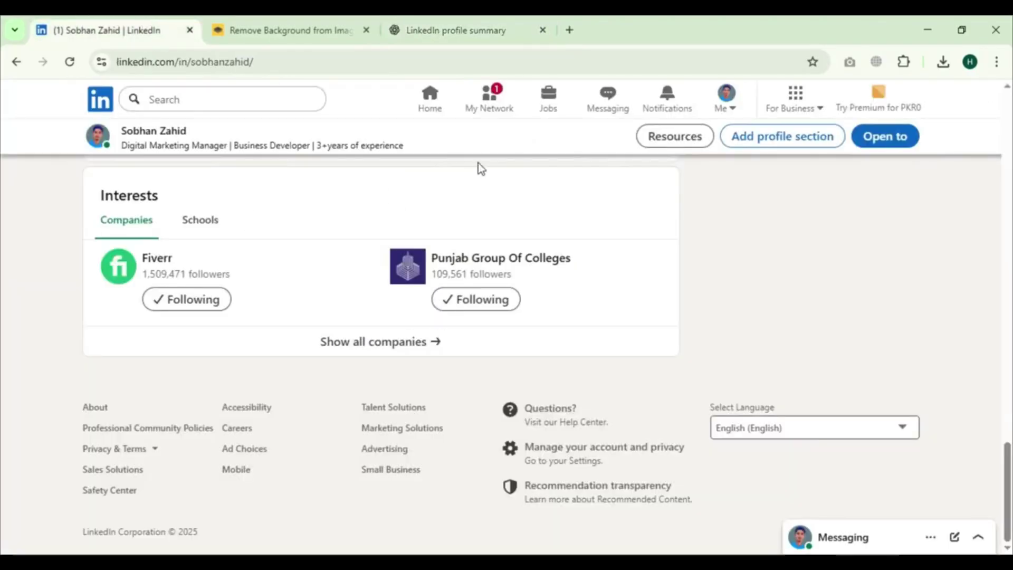
click(425, 104)
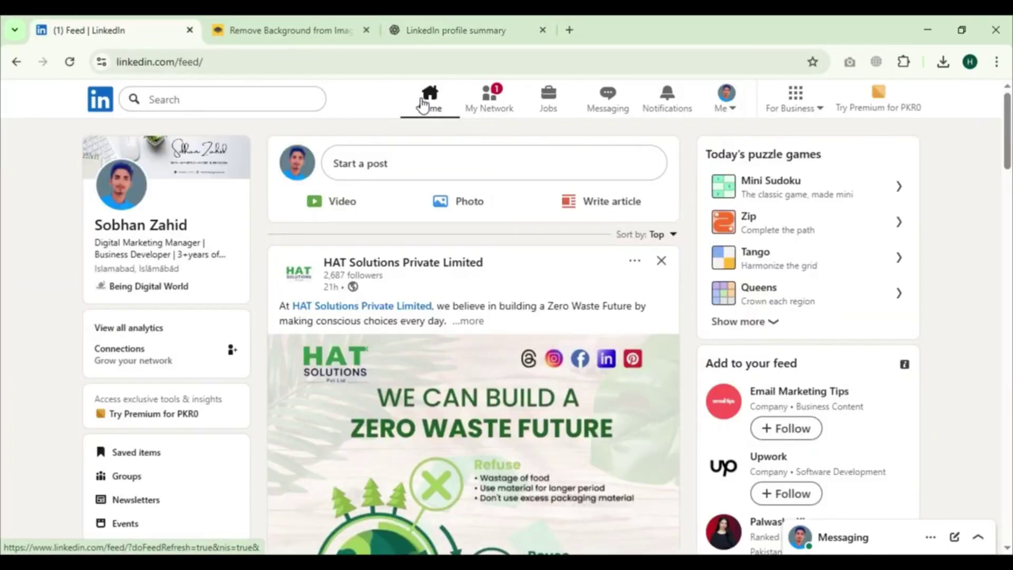
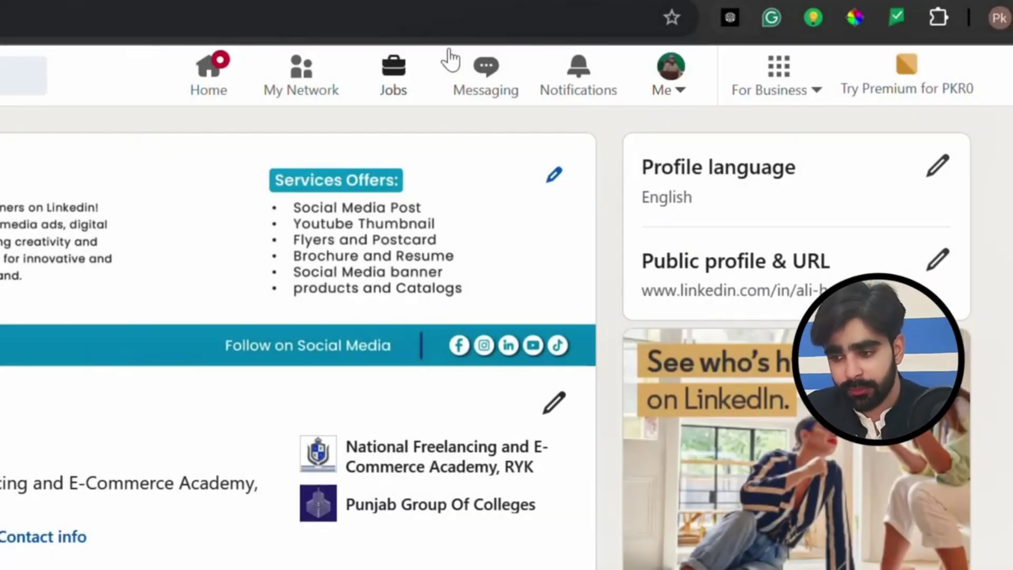
- Examine the graphic designer profile's background banner at full size, including its services lists and contact strip, then close the banner view
click(680, 85)
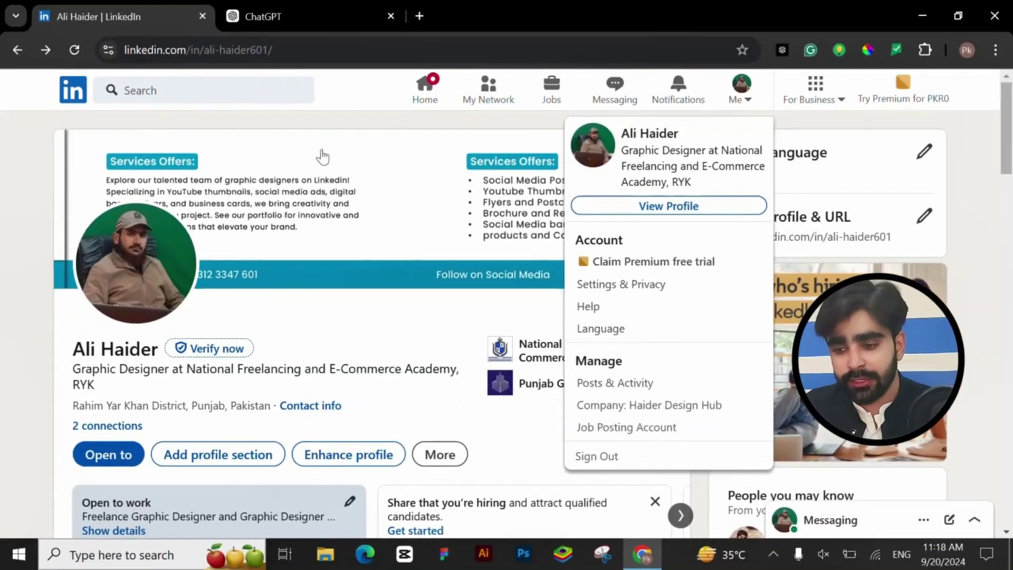
click(143, 77)
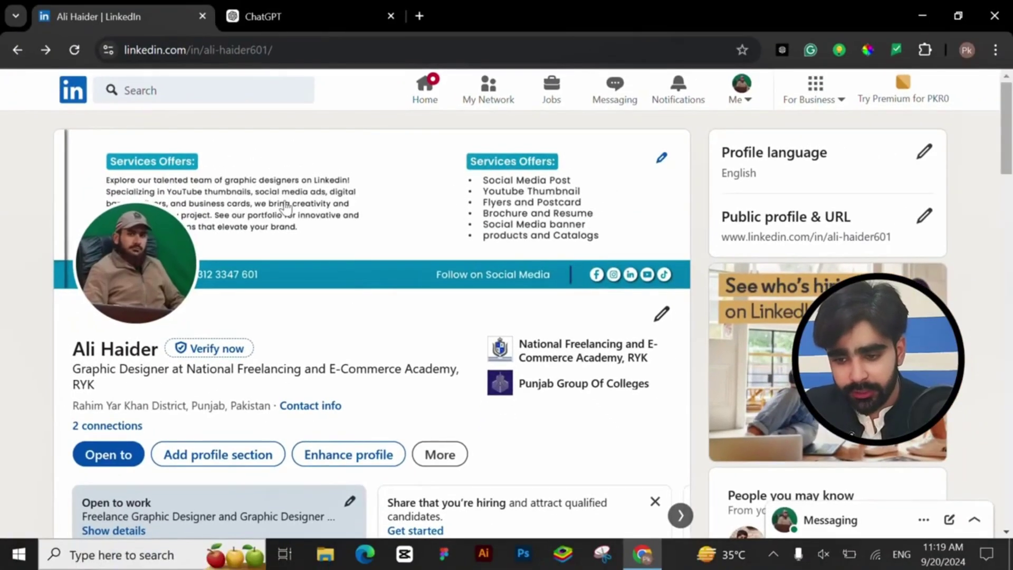
click(309, 213)
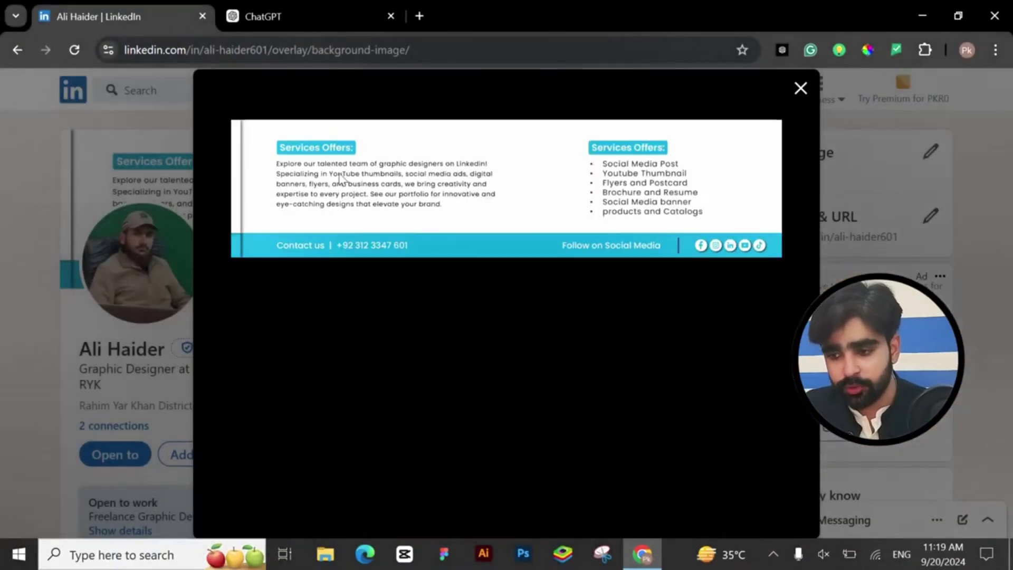
click(800, 89)
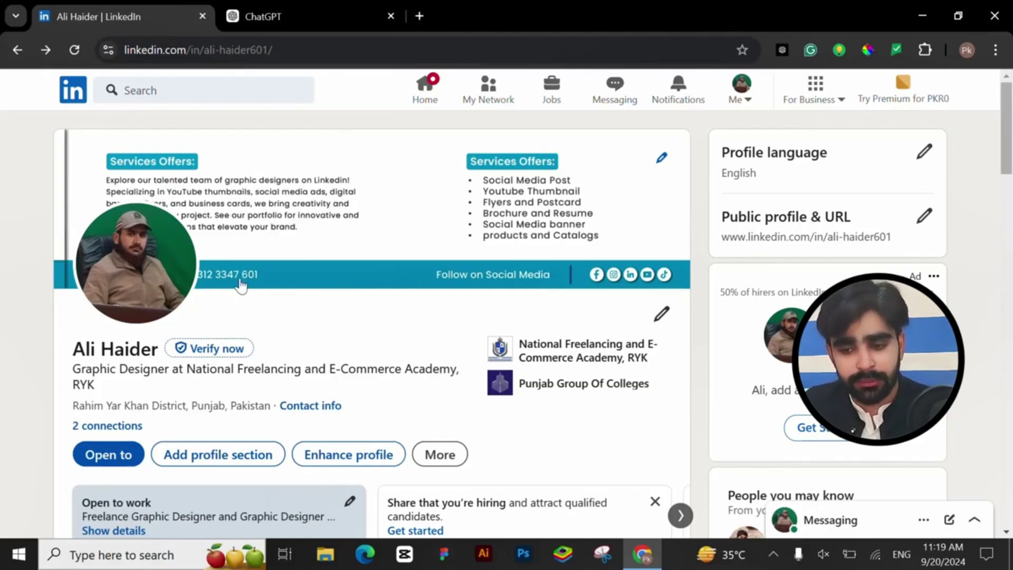
click(291, 222)
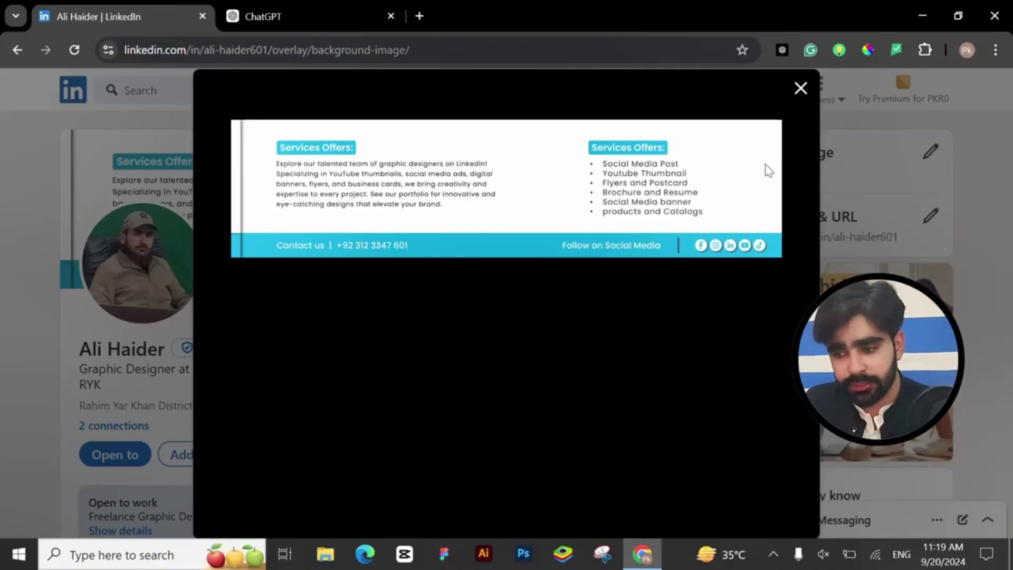
click(800, 88)
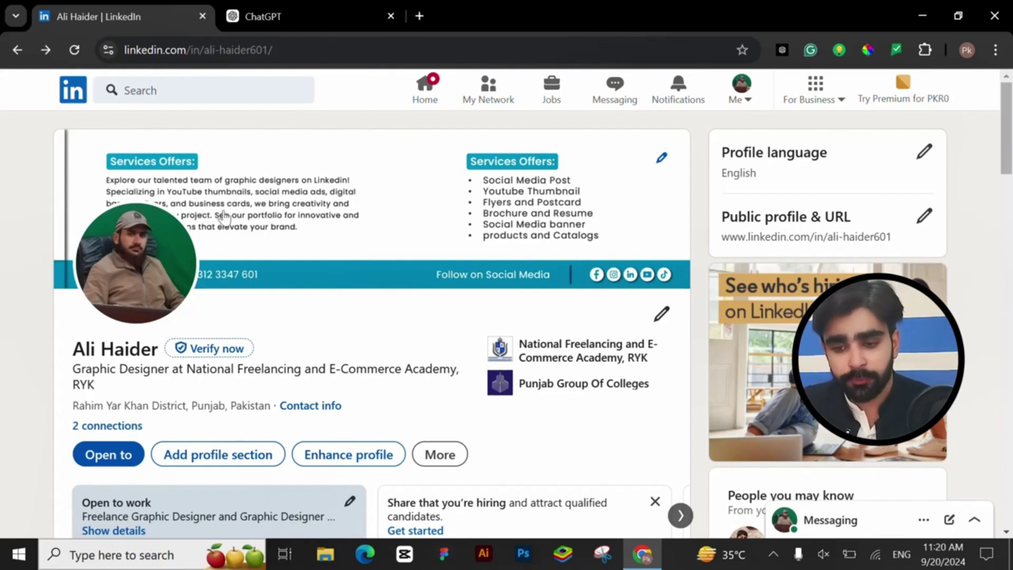
- Examine the headline beneath the profile name
scroll(221, 216, down, 3)
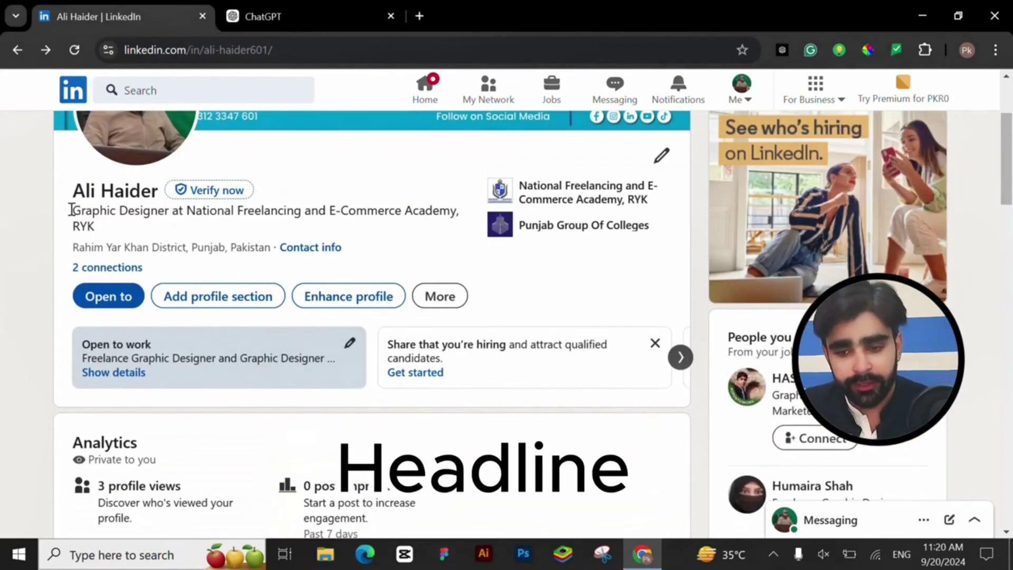
drag(74, 210, 99, 226)
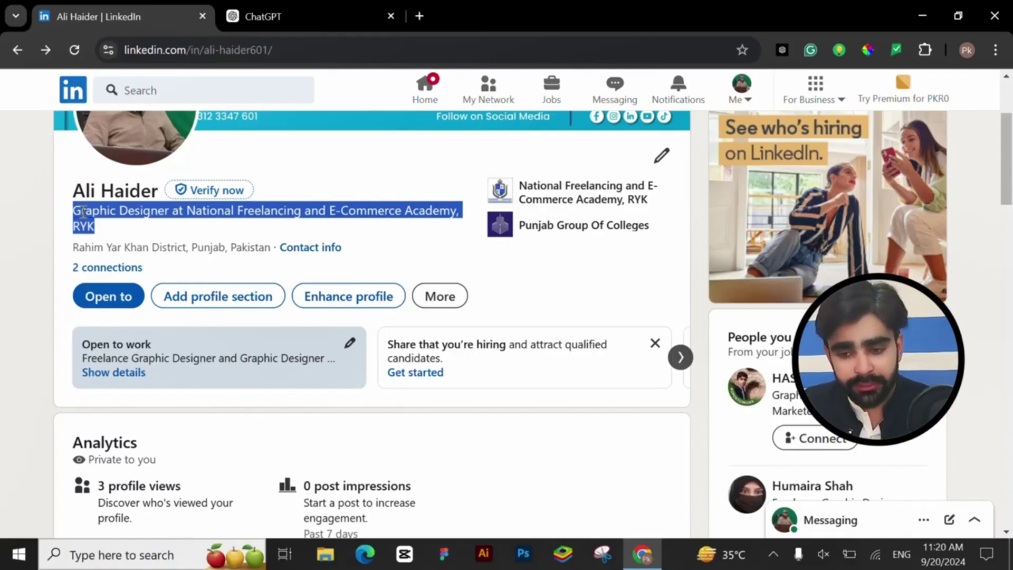
click(214, 220)
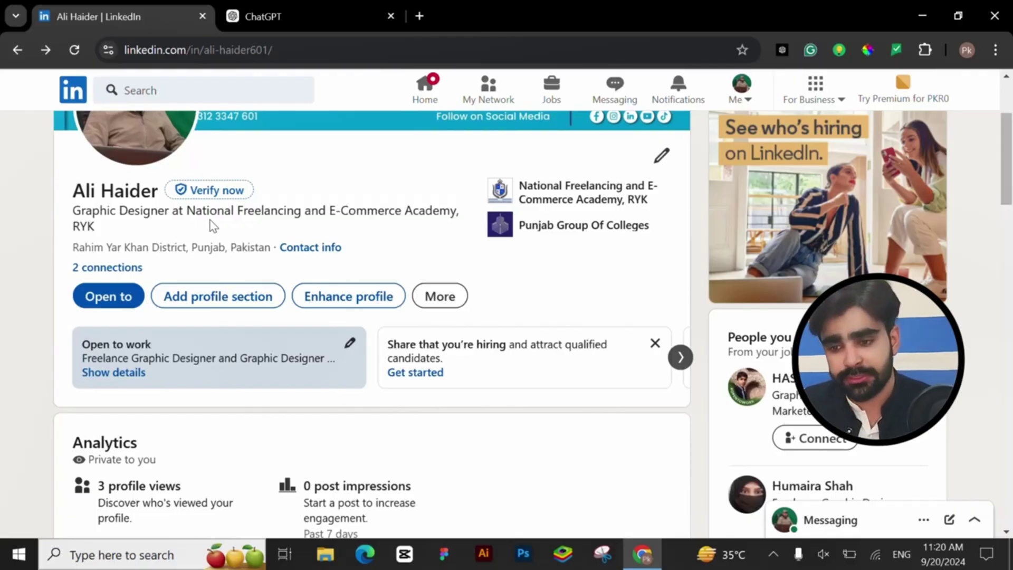
- Switch to ChatGPT, dismiss the AIPRM account connection offer, and request a LinkedIn headline for a graphic designer expert in content creation, Adobe Illustrator and Canva
click(328, 10)
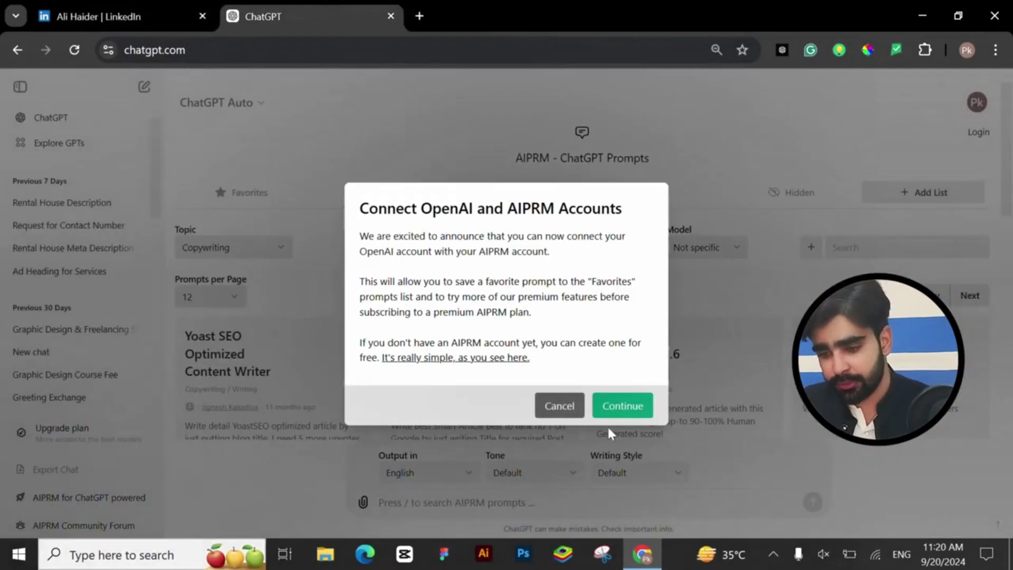
click(550, 409)
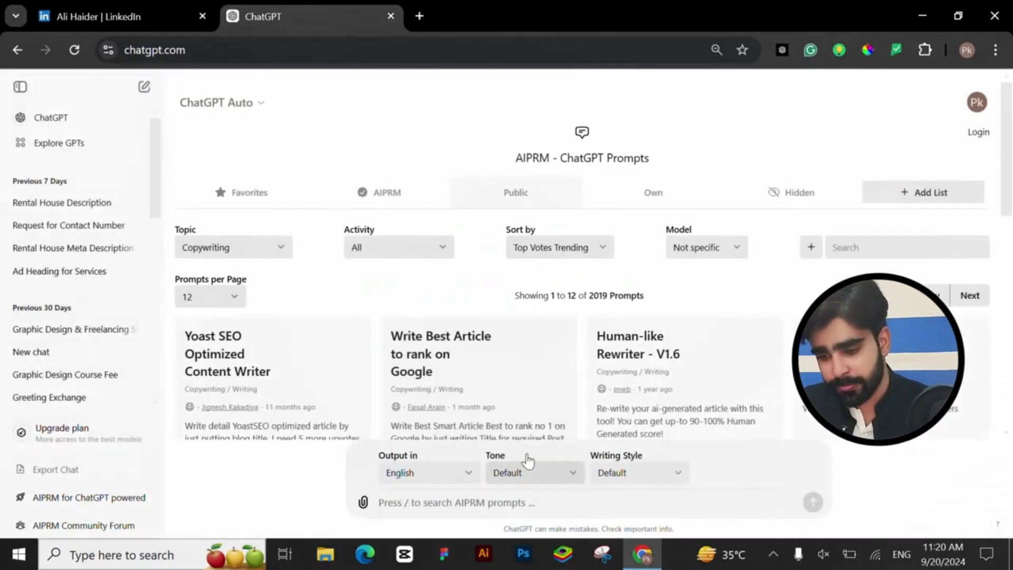
click(420, 501)
text(suggest the linkedin profile headli)
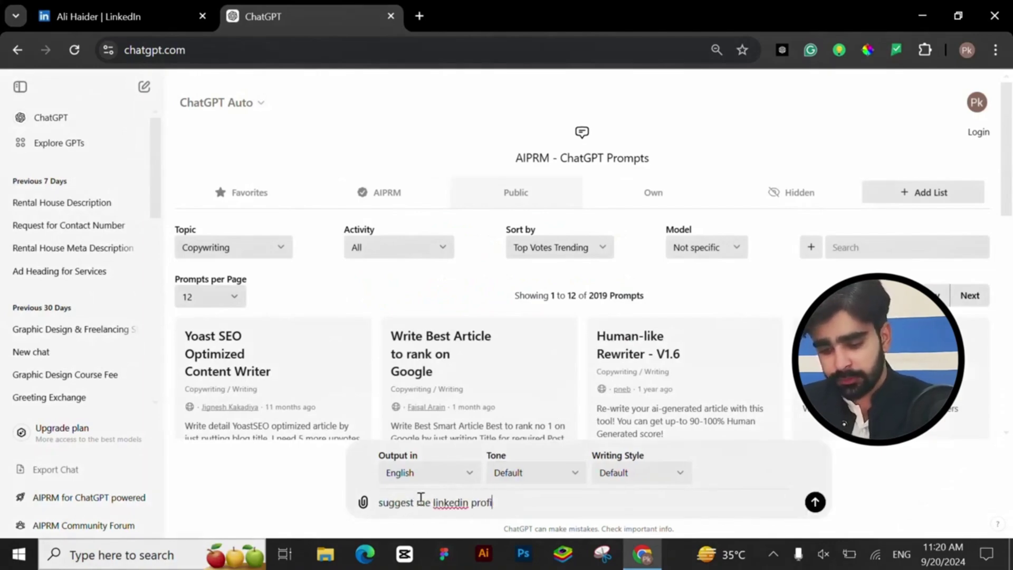
text(ne i am graphic designers)
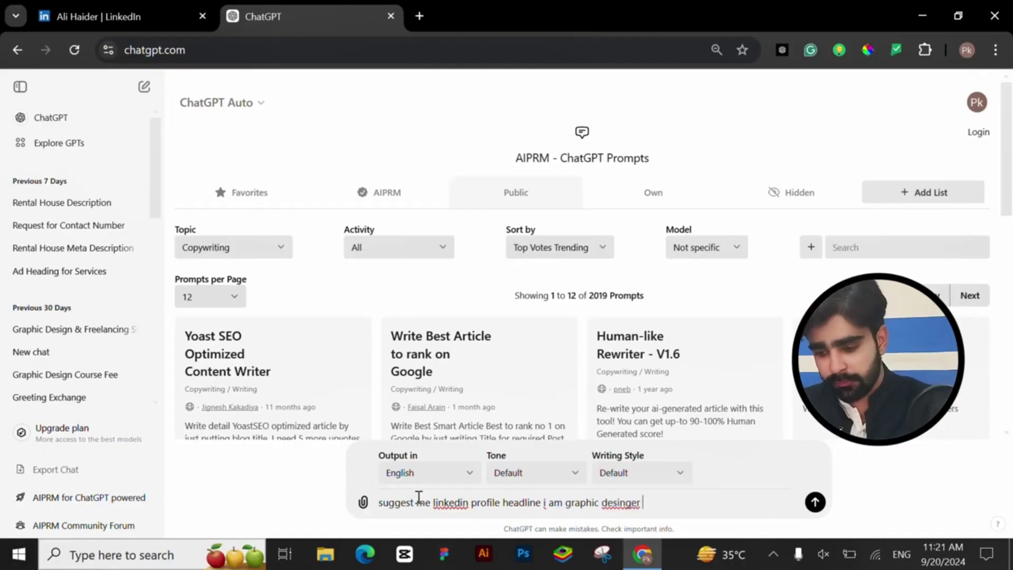
key(BackSpace)
text(expert in )
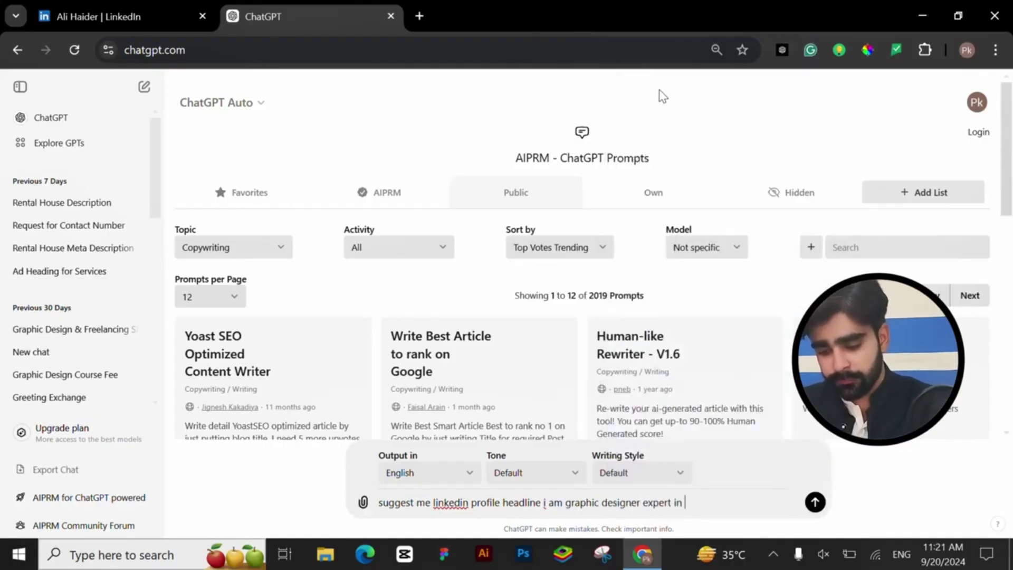
text(Comtent creation and)
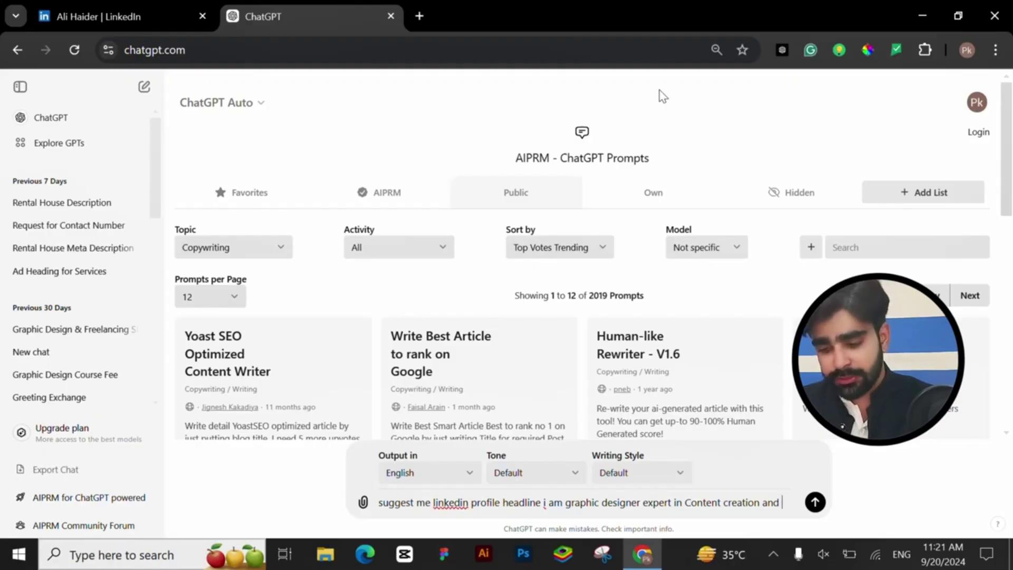
key(Return)
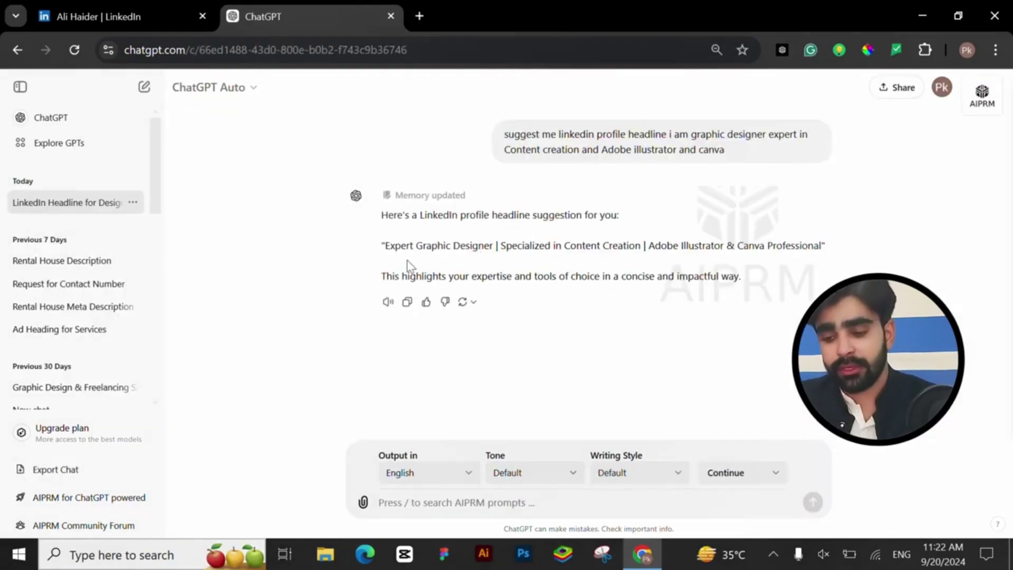
- Review the suggested headline and ask ChatGPT for 2 more samples
drag(385, 245, 662, 273)
click(663, 274)
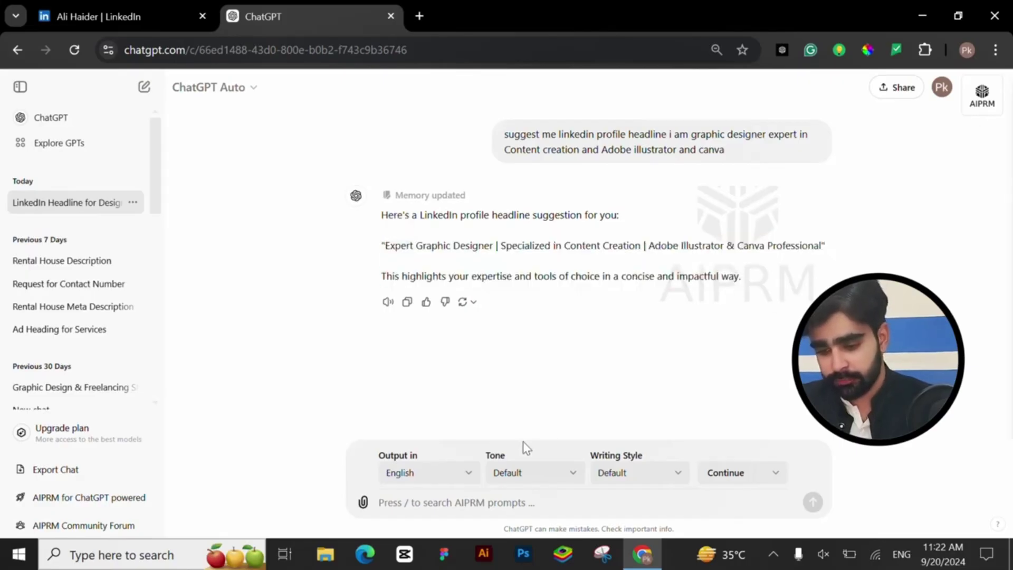
click(479, 497)
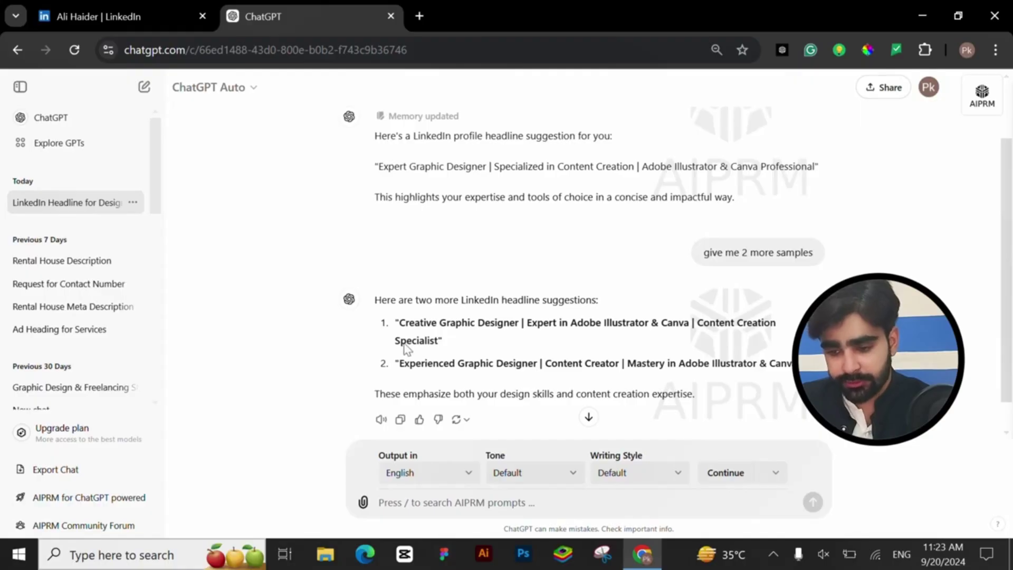
- Copy the first new suggestion into the LinkedIn profile headline: "Creative Graphic Designer | Expert in Adobe Illustrator & Canva | Content Creation Specialist"
drag(399, 323, 469, 359)
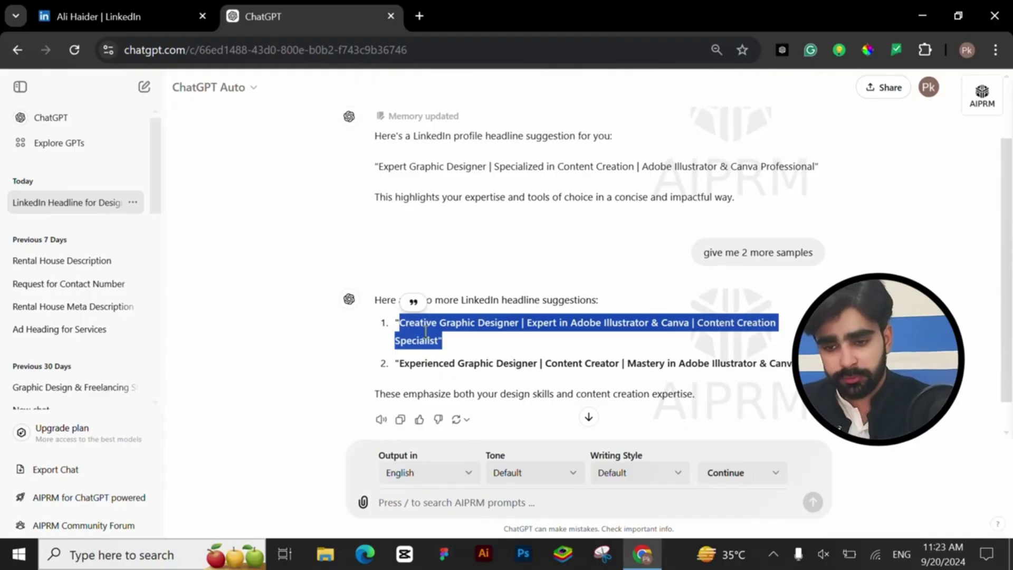
click(110, 14)
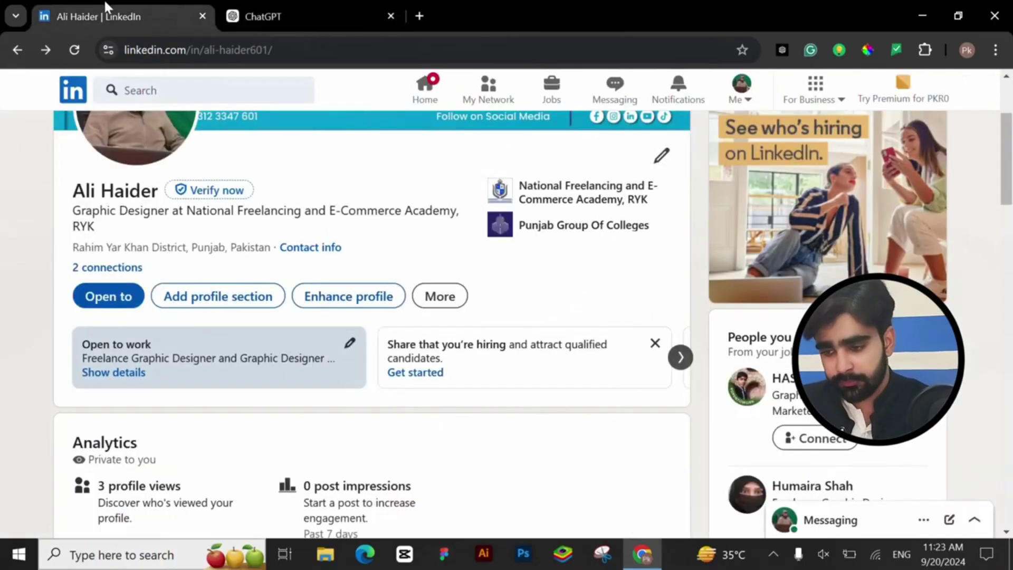
click(661, 156)
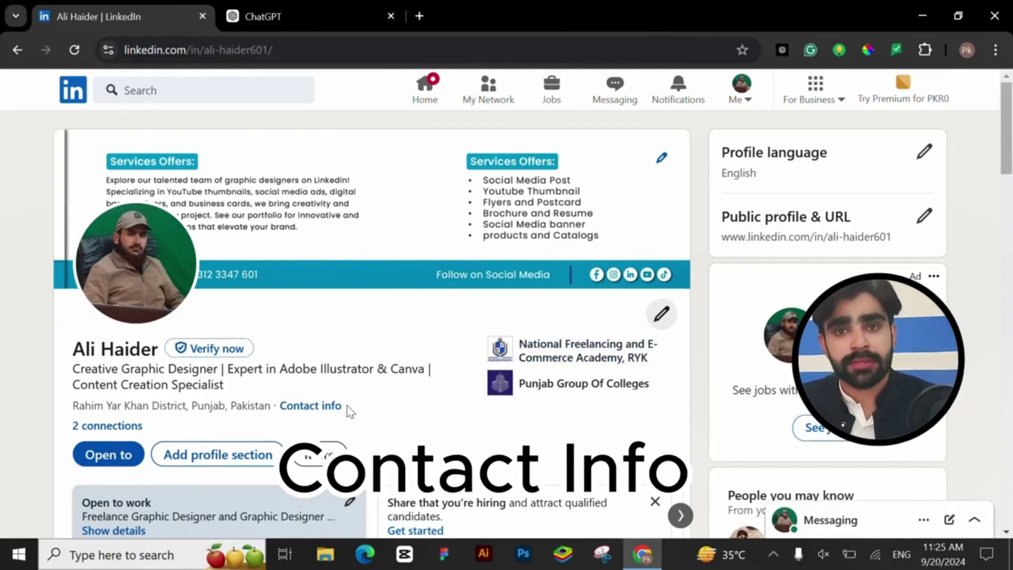
- Review the profile's contact info, checking the listed e-mail address, and return to the profile page
click(311, 407)
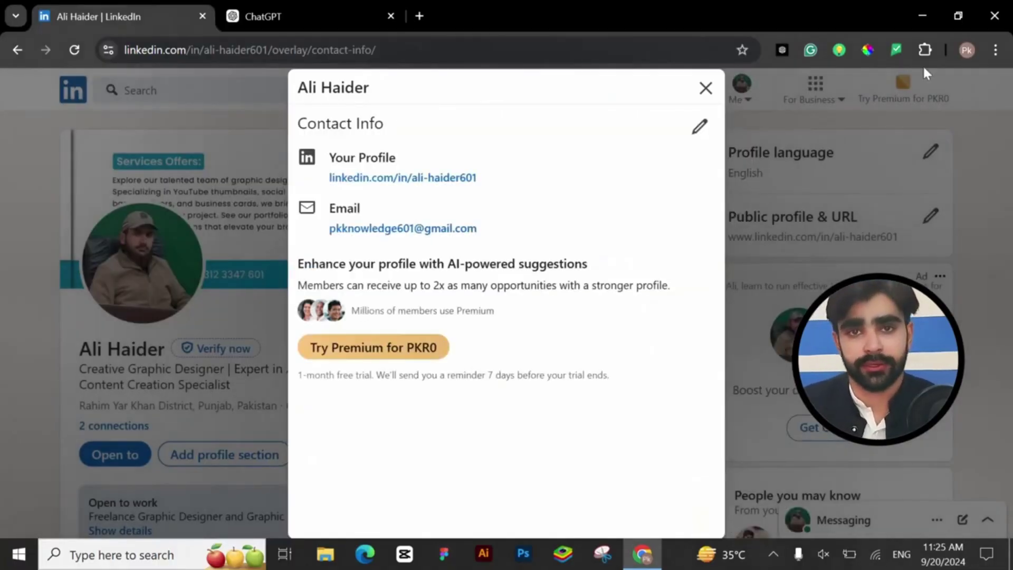
click(705, 88)
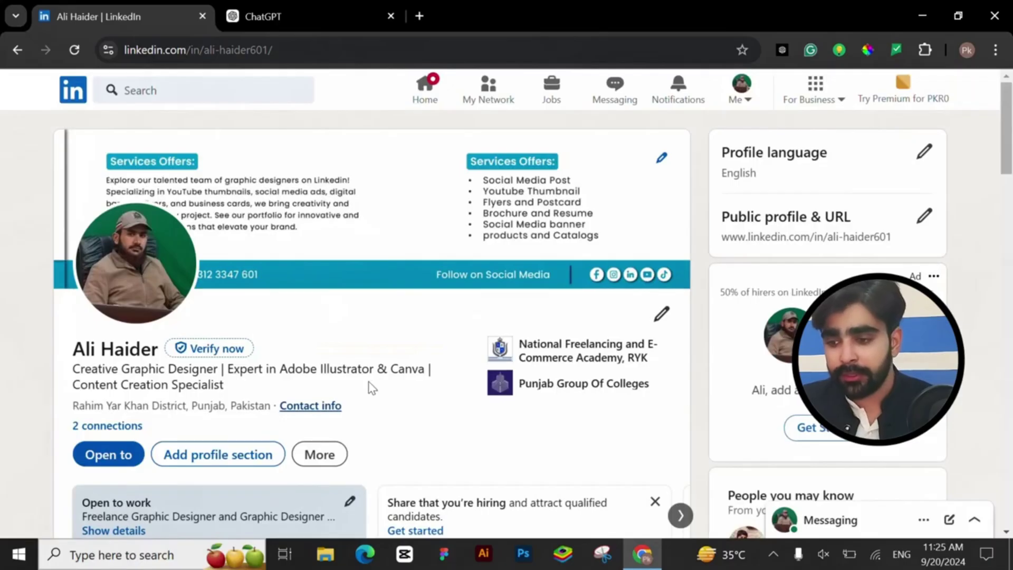
click(328, 405)
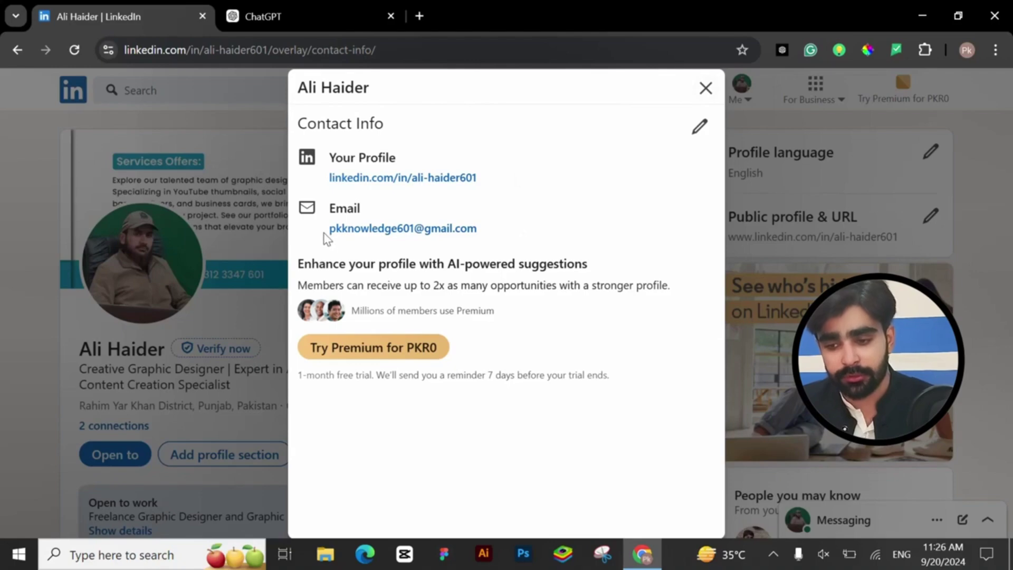
drag(324, 233, 510, 225)
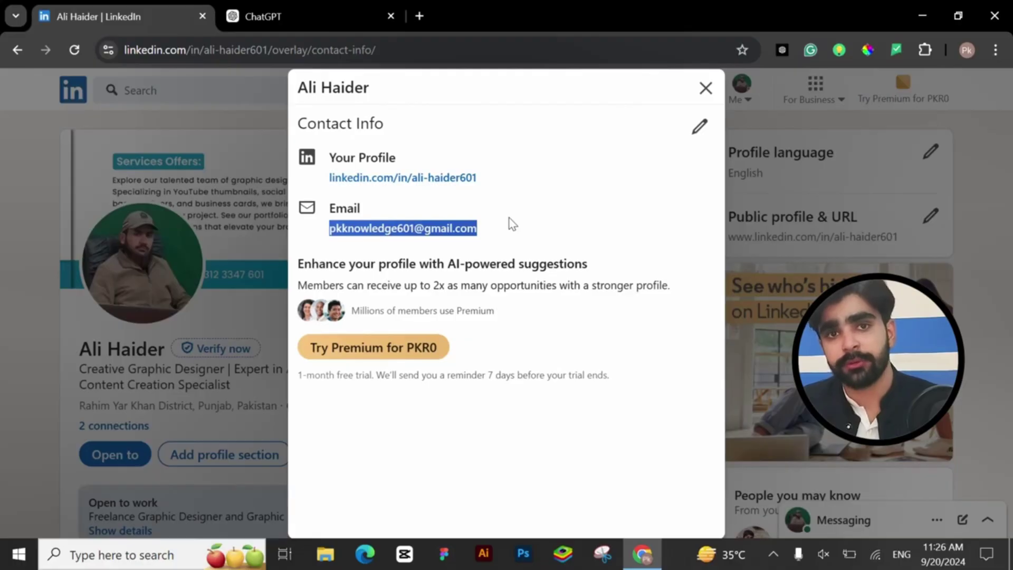
click(509, 217)
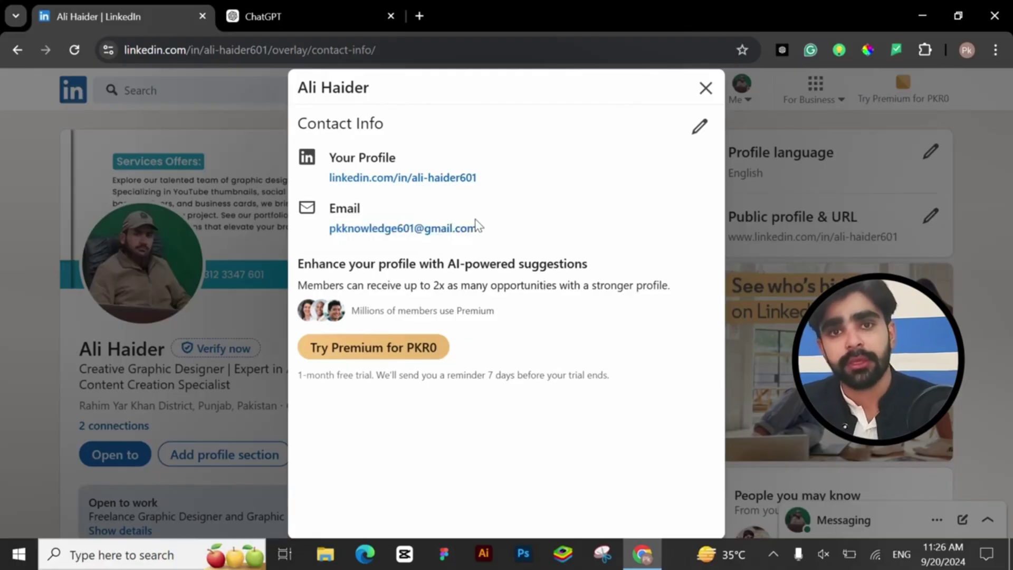
triple_click(506, 228)
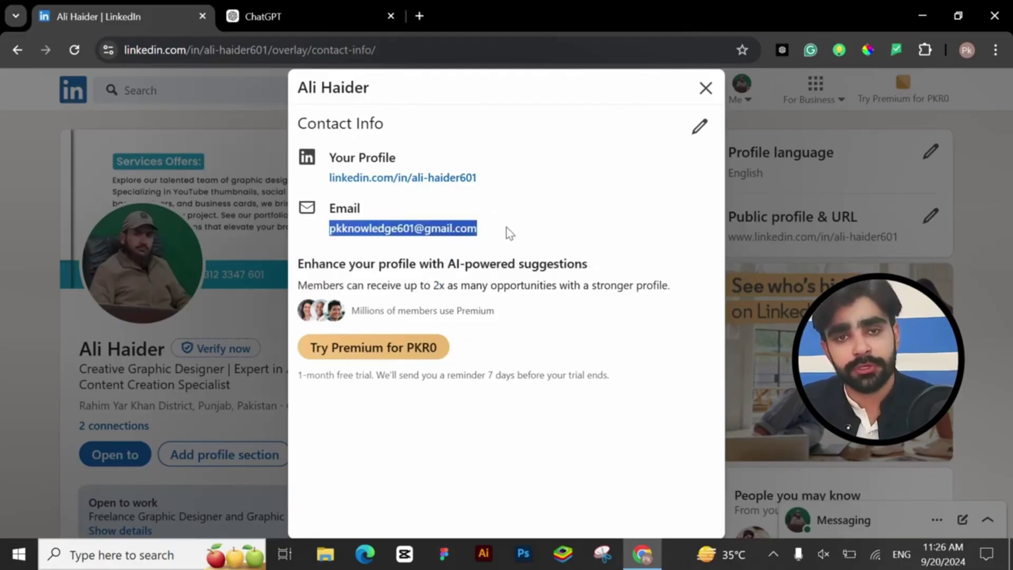
click(707, 89)
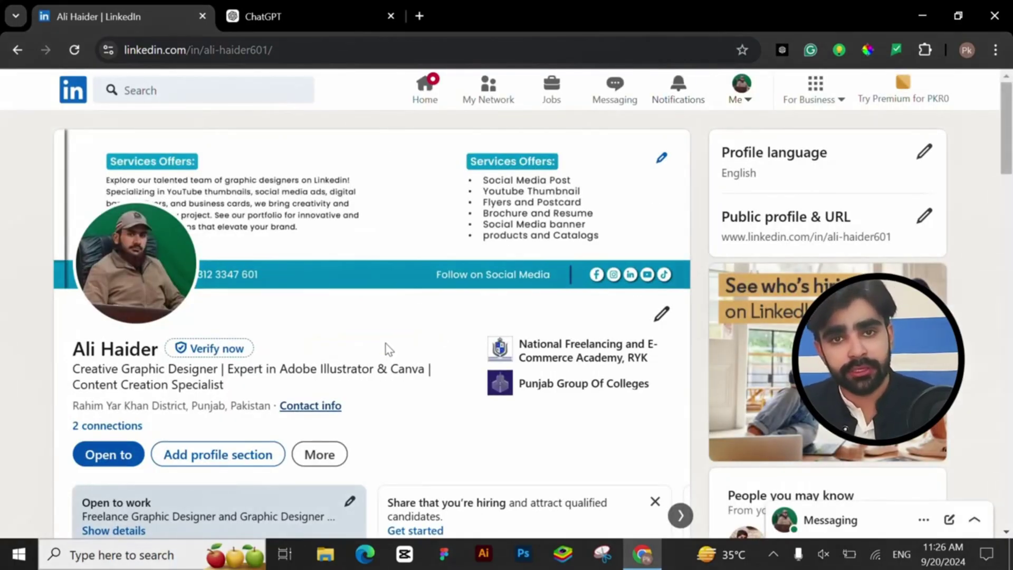
- Examine the current About text on the LinkedIn profile
click(322, 406)
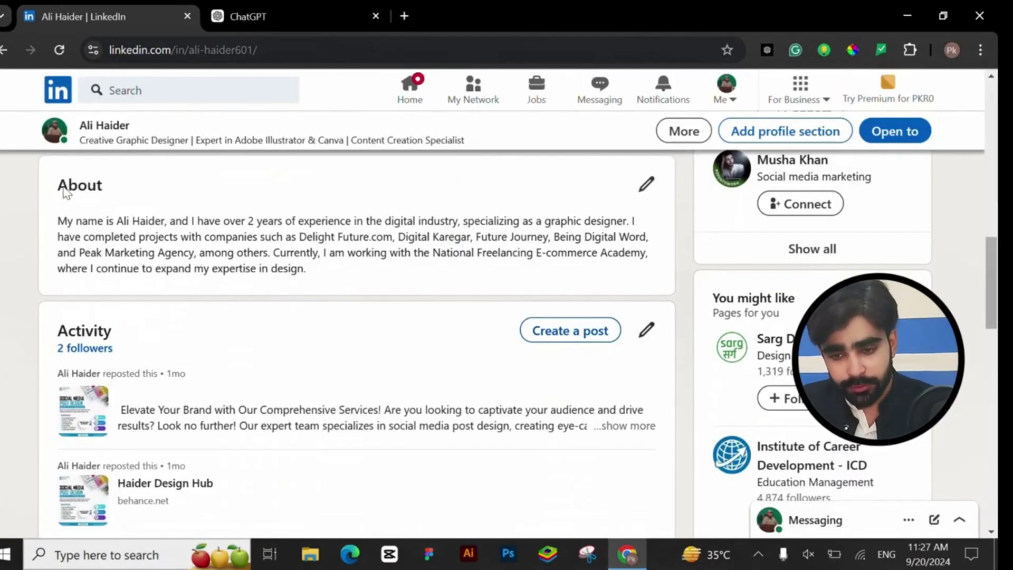
drag(56, 185, 118, 204)
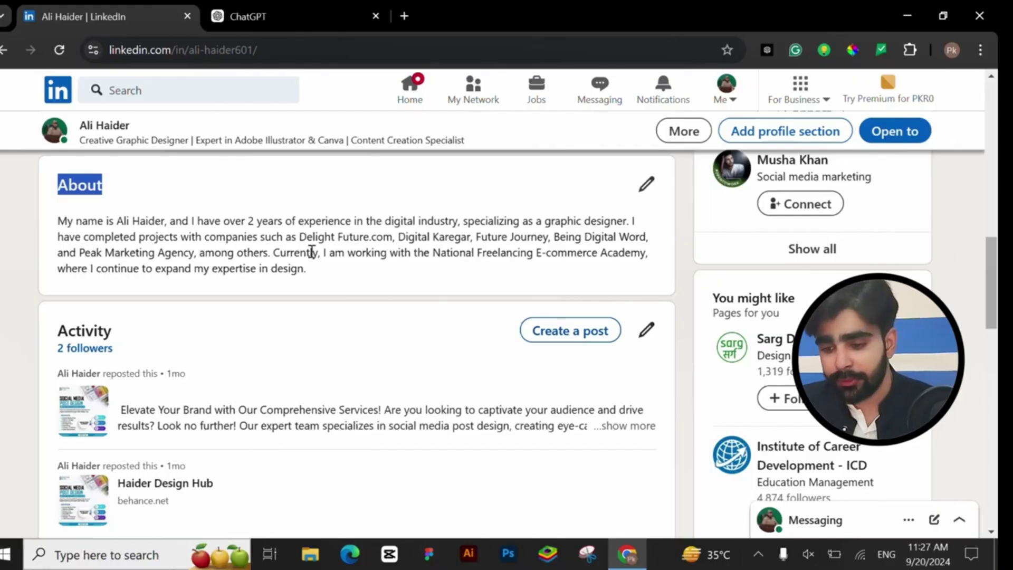
click(390, 268)
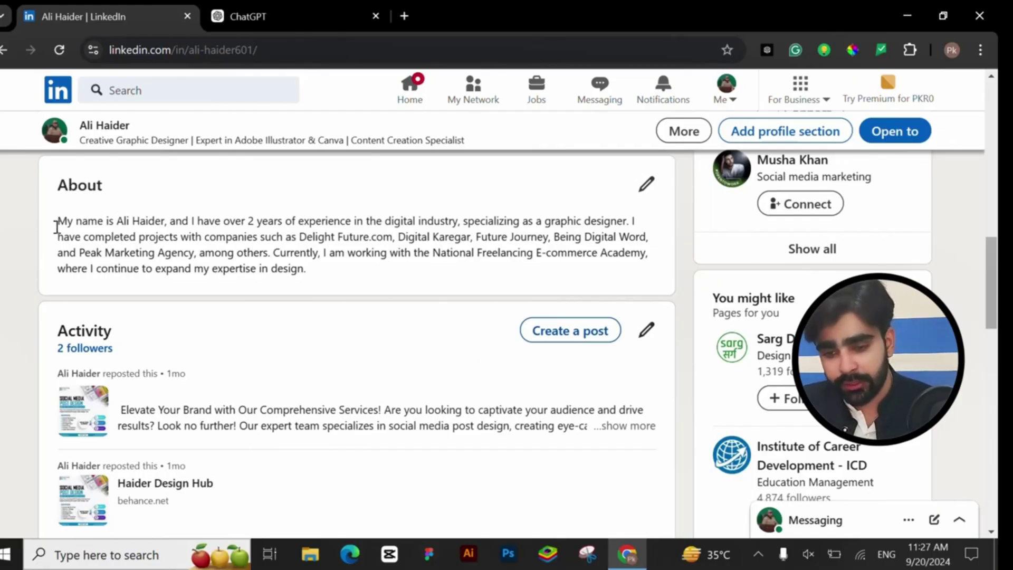
drag(57, 221, 321, 272)
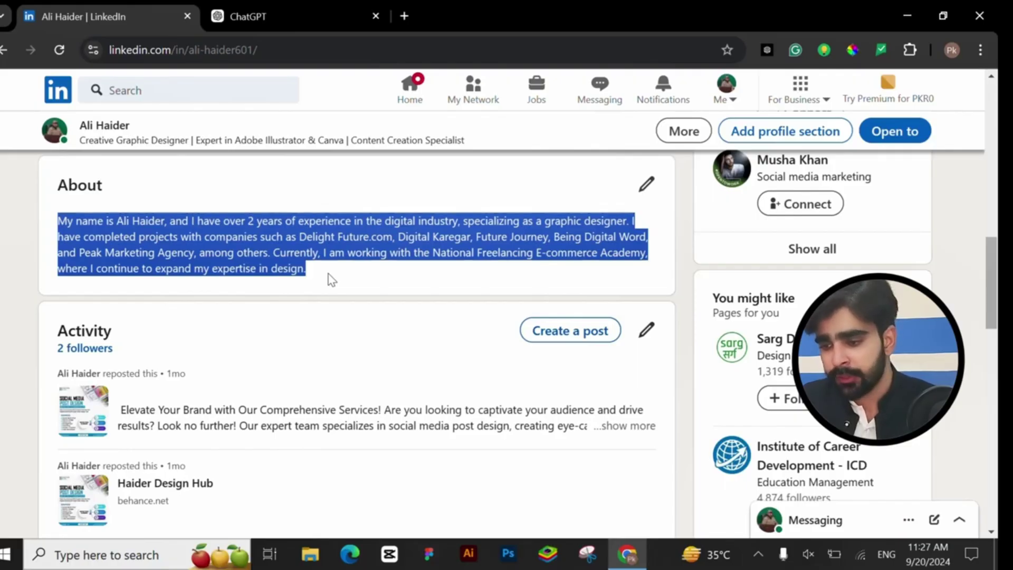
drag(332, 279, 384, 246)
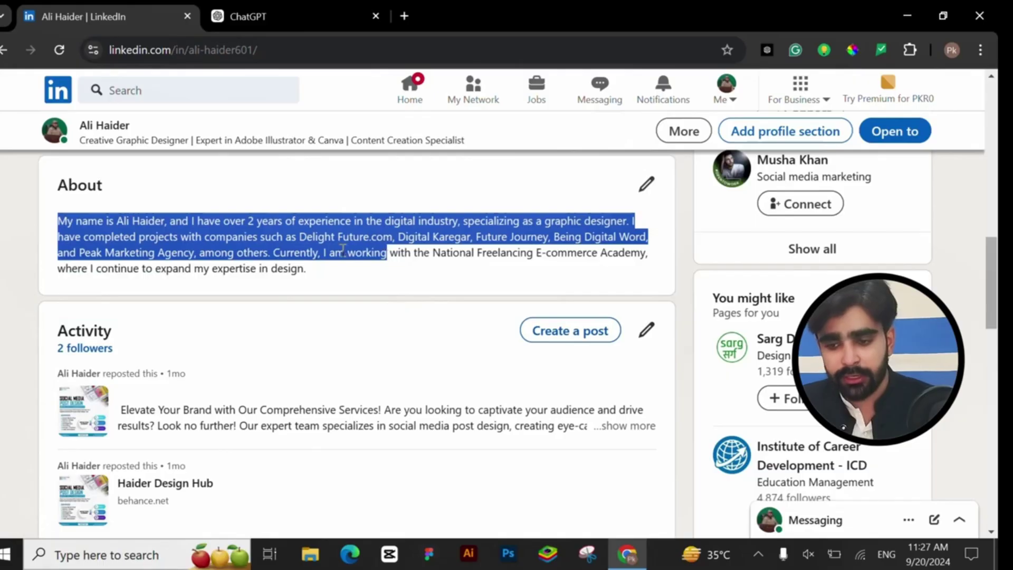
click(297, 223)
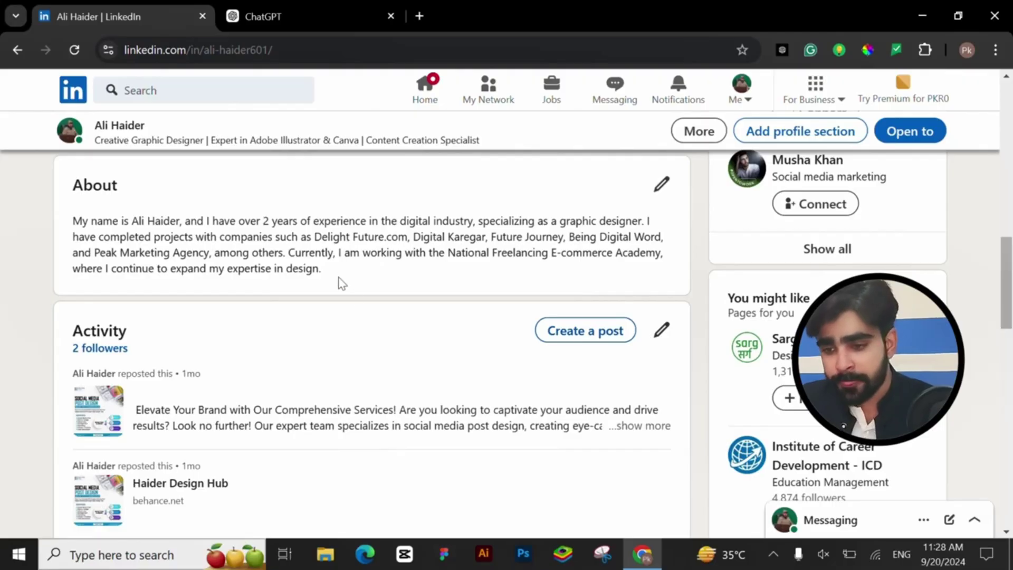
- In ChatGPT, request a LinkedIn profile description for a digital marketer and graphic designer with 2+ years in Adobe Illustrator and Canva, plus top skills
click(274, 14)
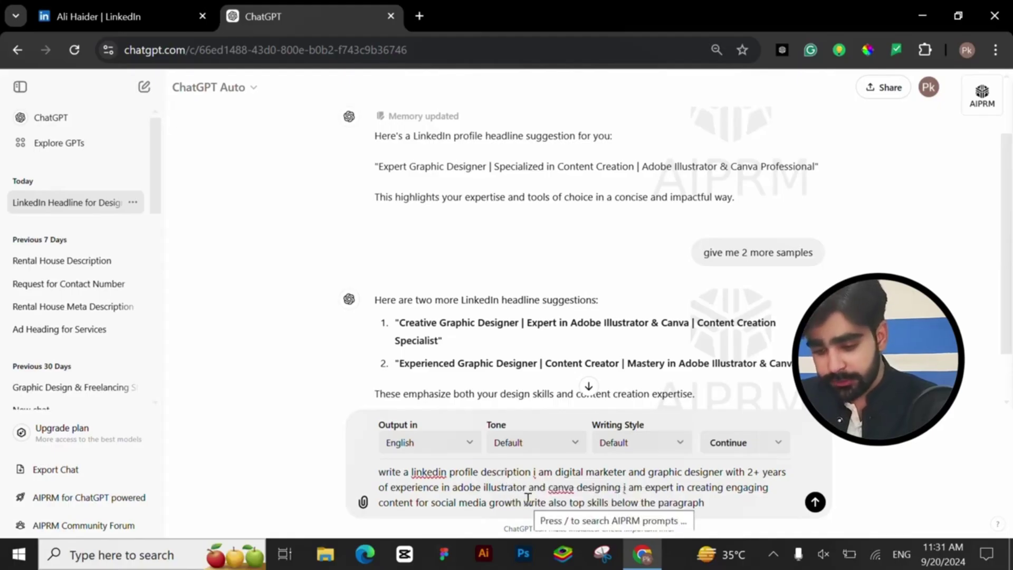
click(525, 501)
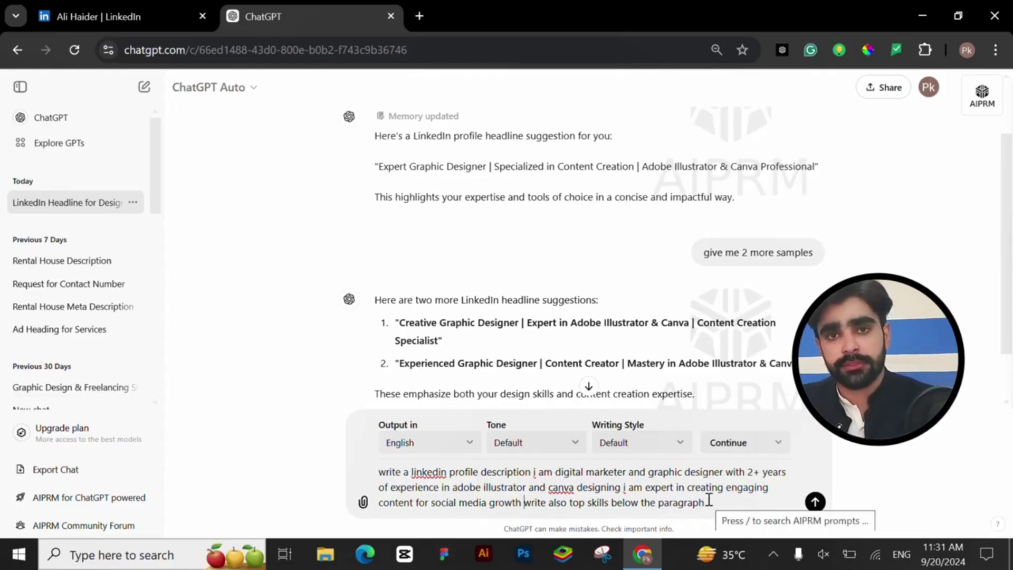
click(814, 502)
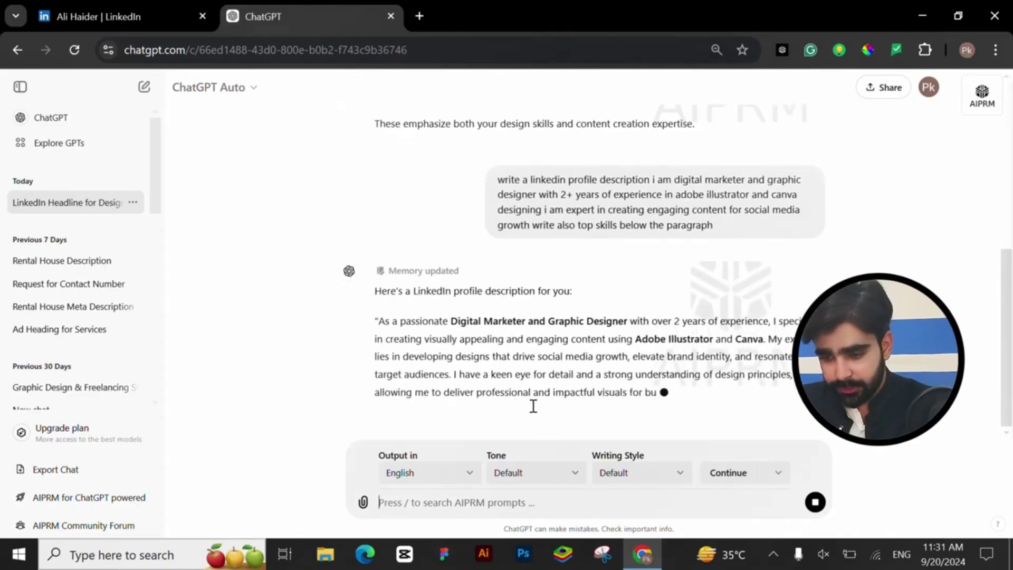
- Replace the LinkedIn About text with ChatGPT's description and Top Skills list, ending with a "Let's collaborate!" invitation to discuss details over Zoom
scroll(379, 285, up, 3)
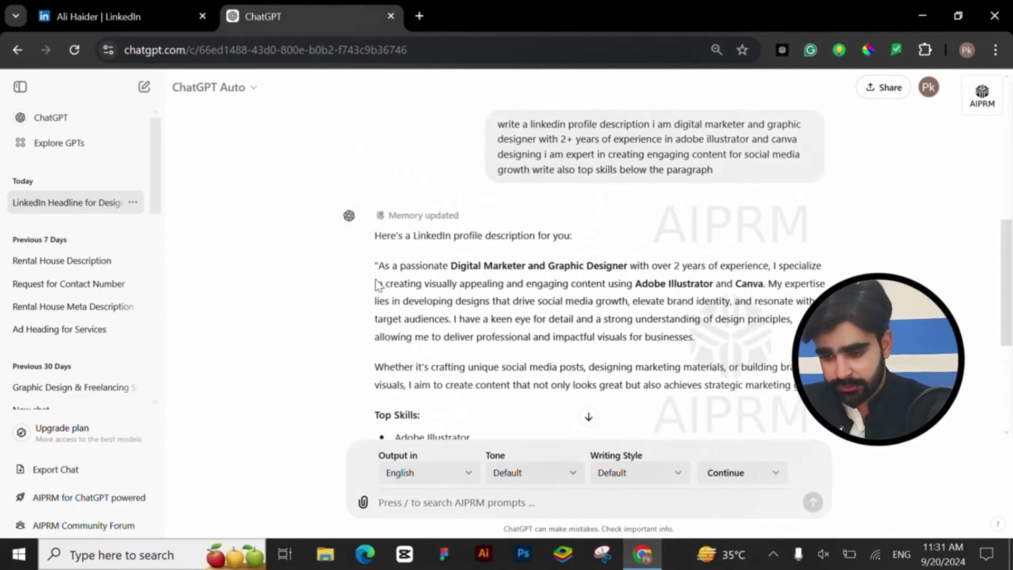
drag(377, 266, 521, 371)
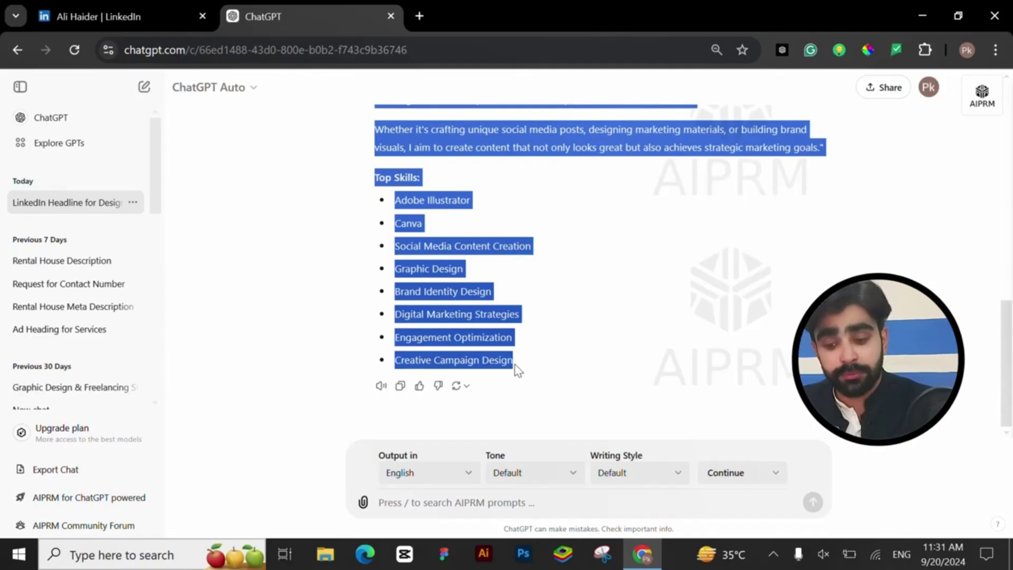
click(149, 16)
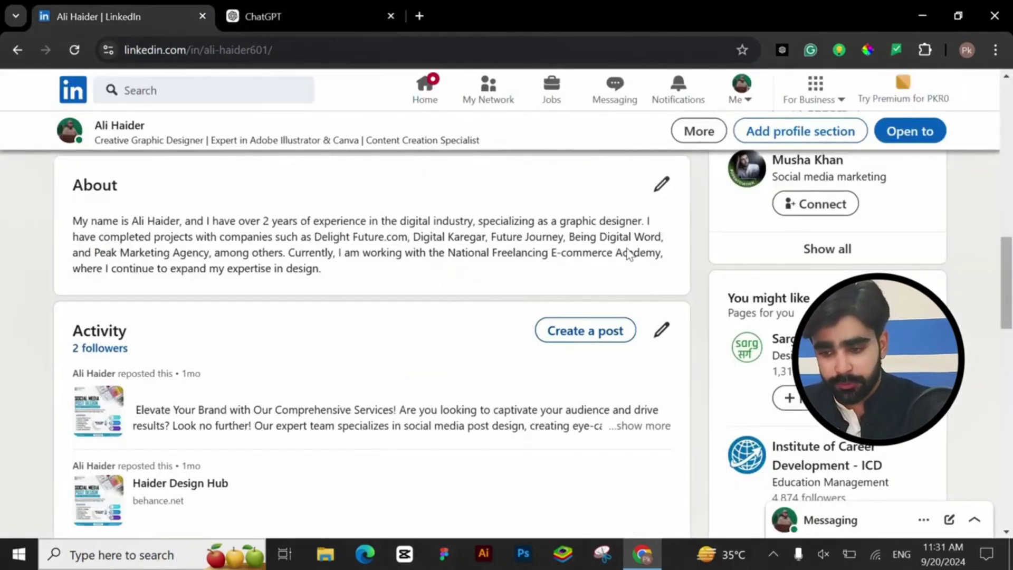
click(661, 184)
key(ctrl+Tab)
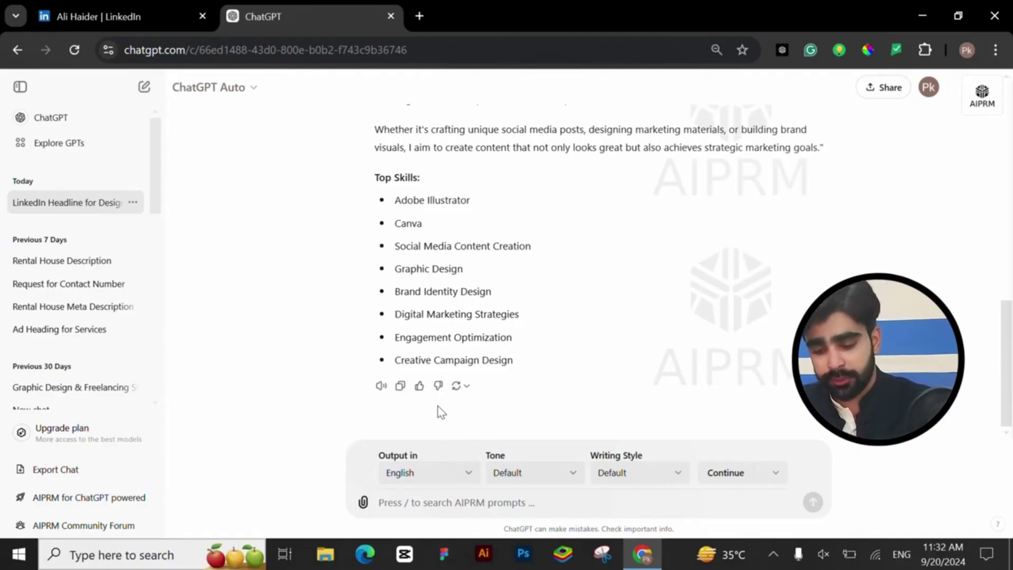
key(ctrl+Tab)
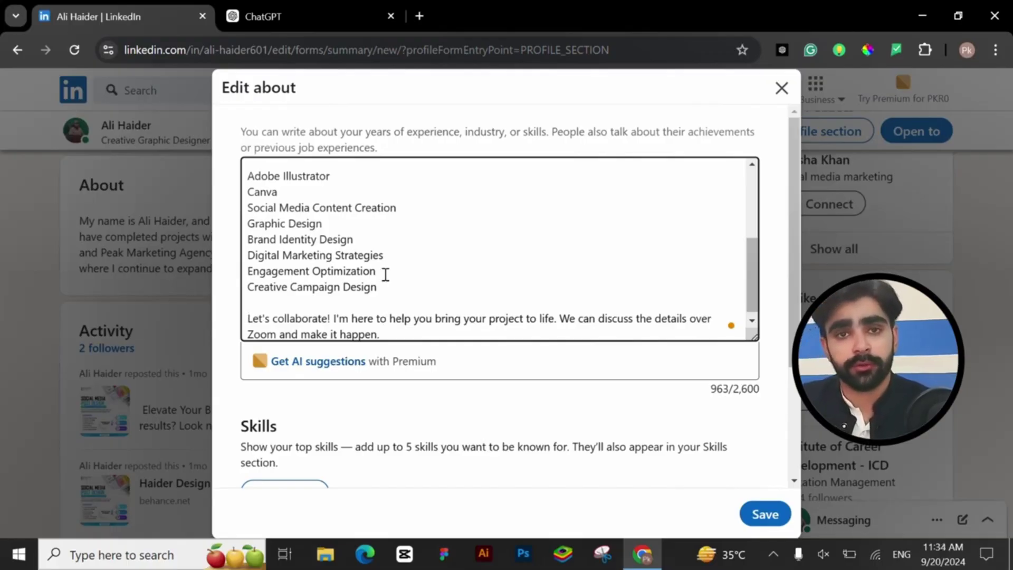
- Add Digital Marketing as a top skill in the About form
scroll(515, 314, down, 3)
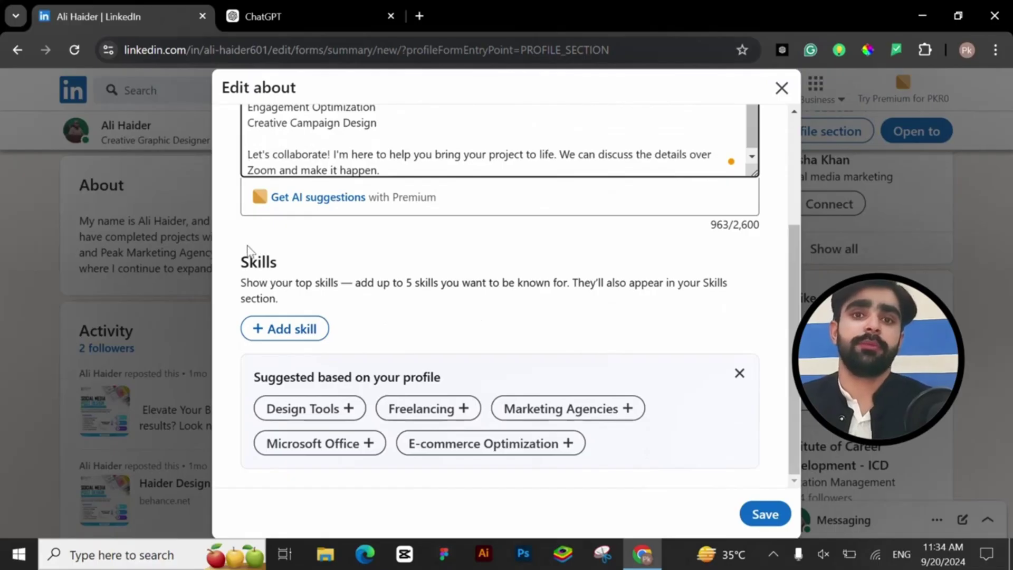
click(438, 298)
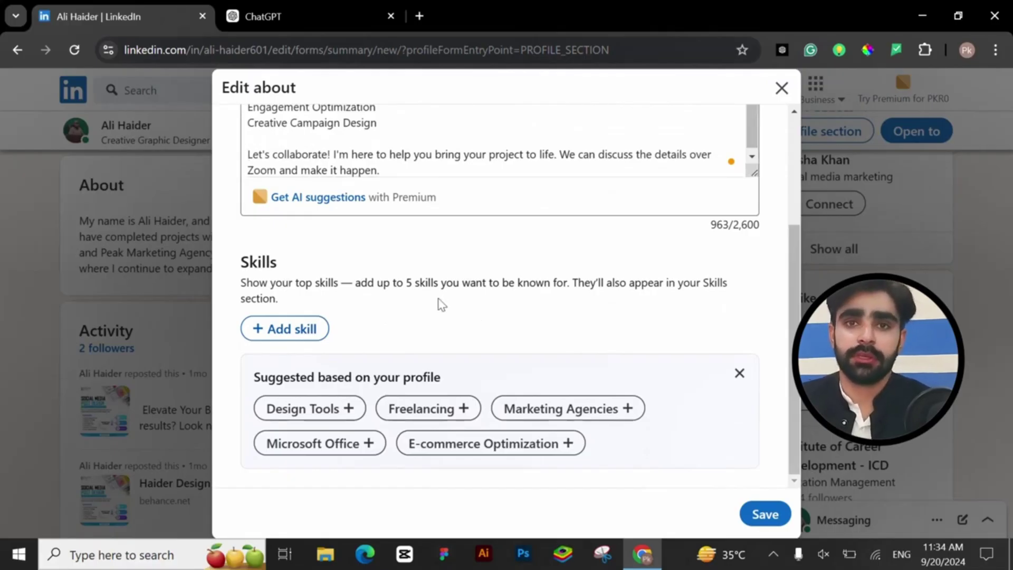
triple_click(450, 380)
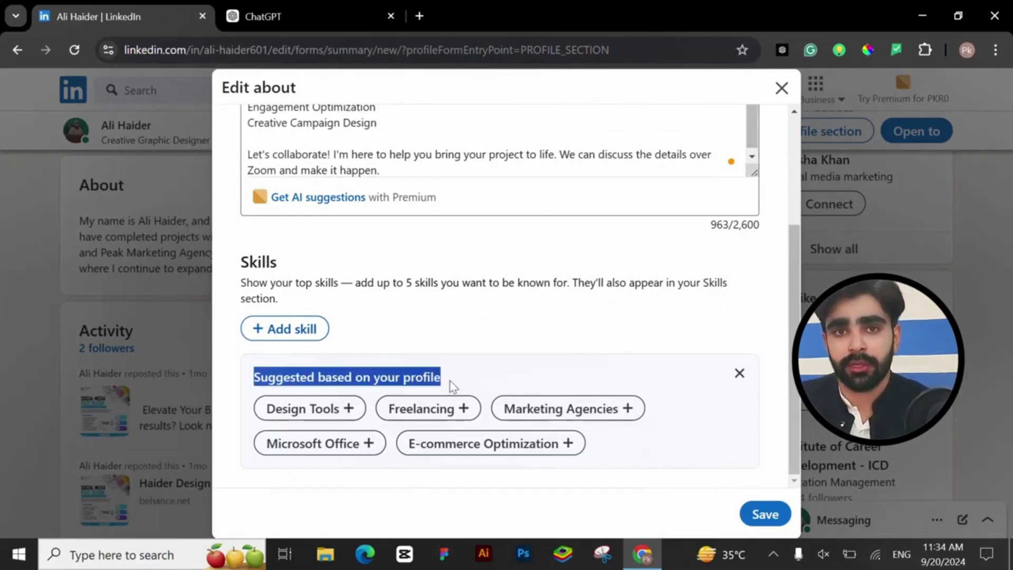
click(517, 342)
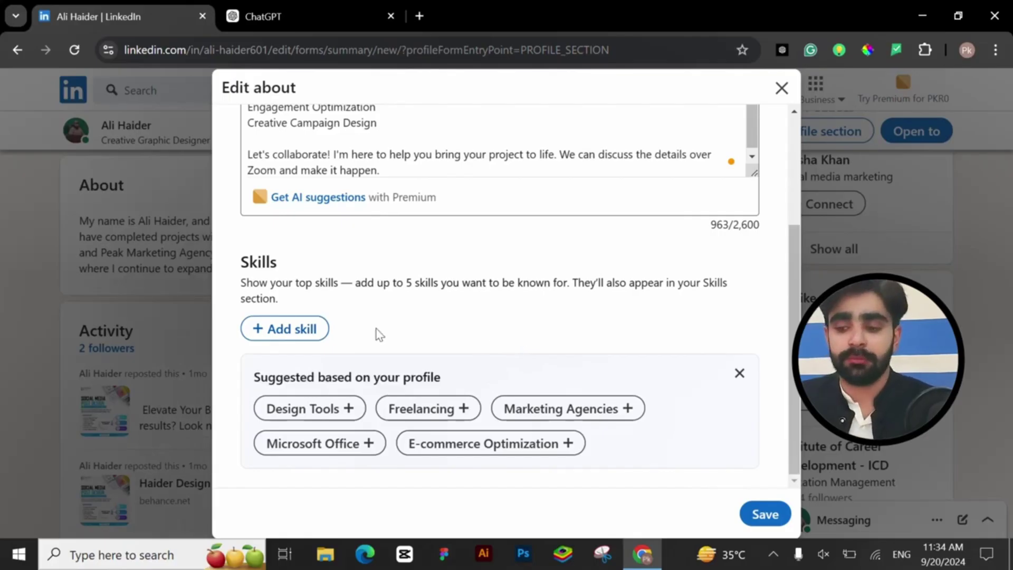
click(323, 329)
text(diigtal marketi)
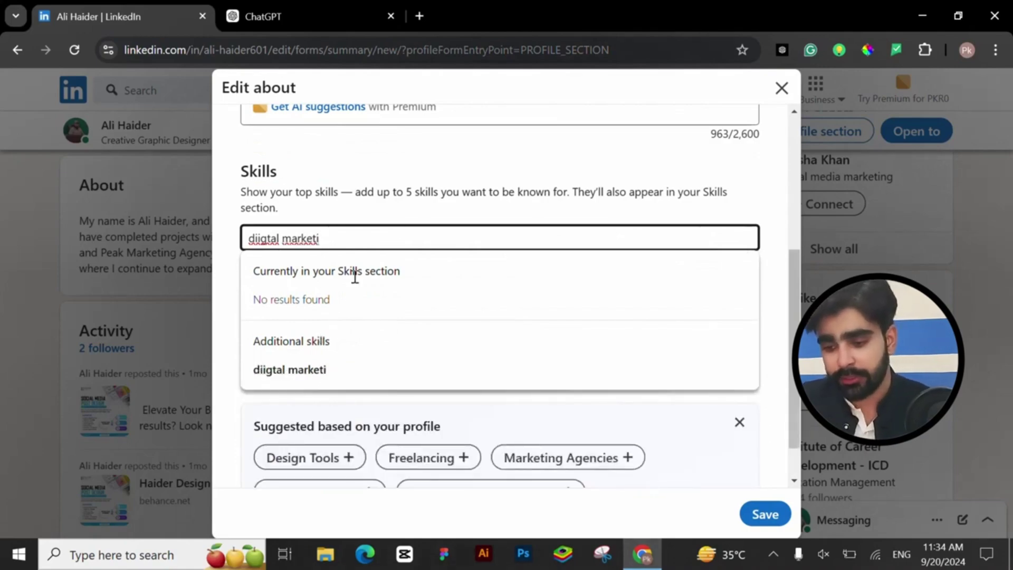
key(ctrl+a)
text(digital marke)
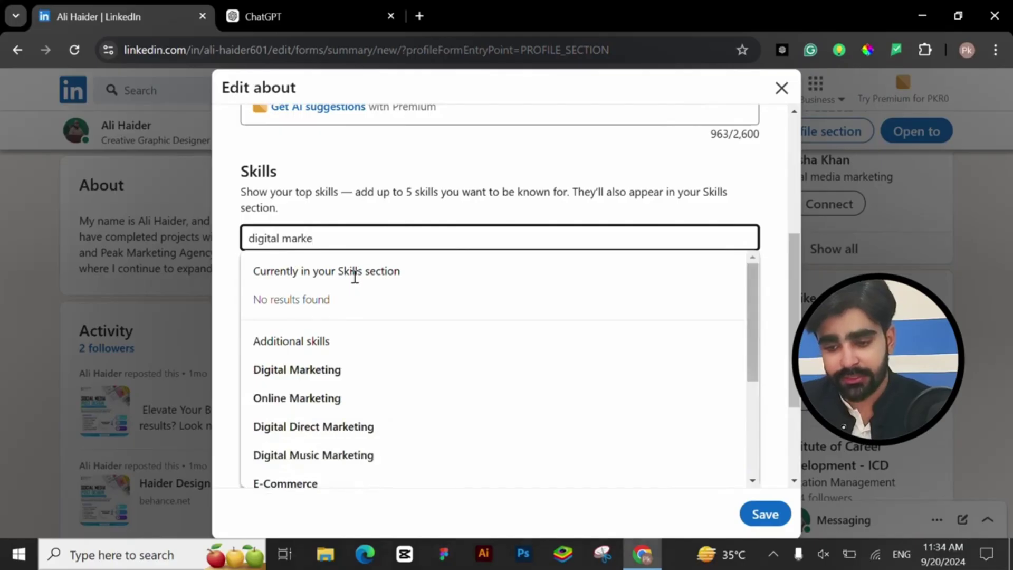
click(309, 369)
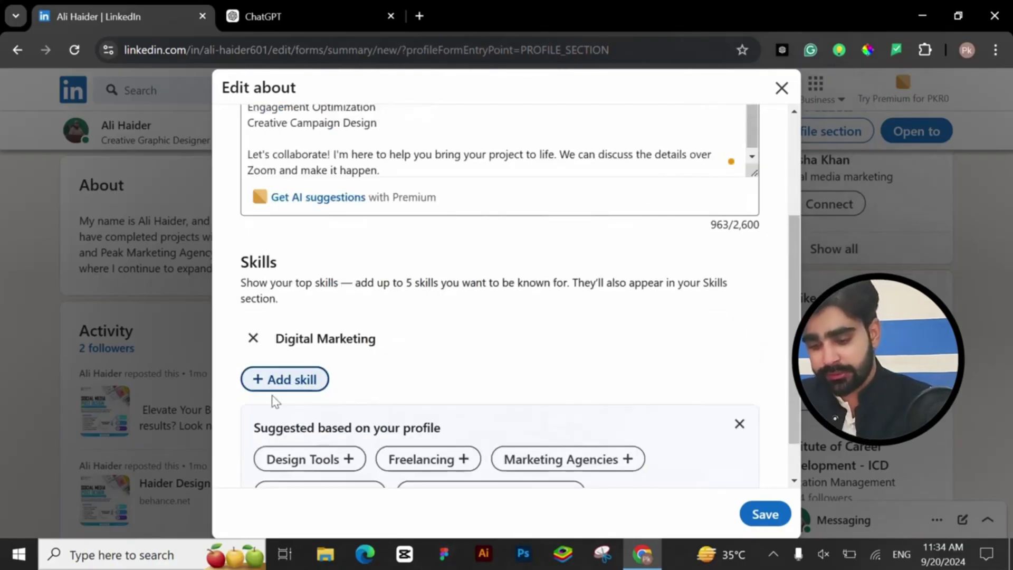
- Add Graphic Design as the second top skill, save the About section and dismiss the follow-up dialog
click(276, 379)
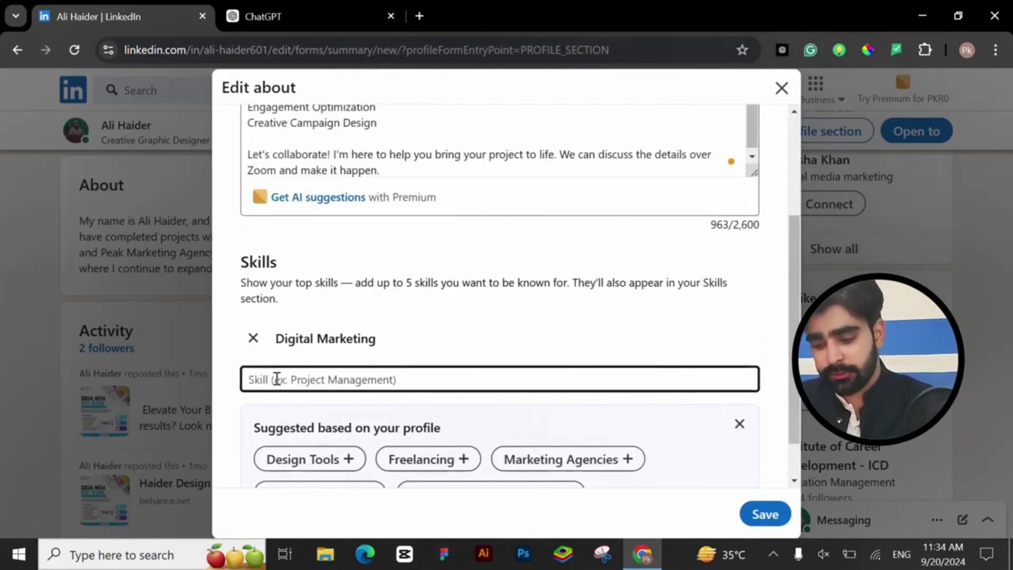
text(graphic desi)
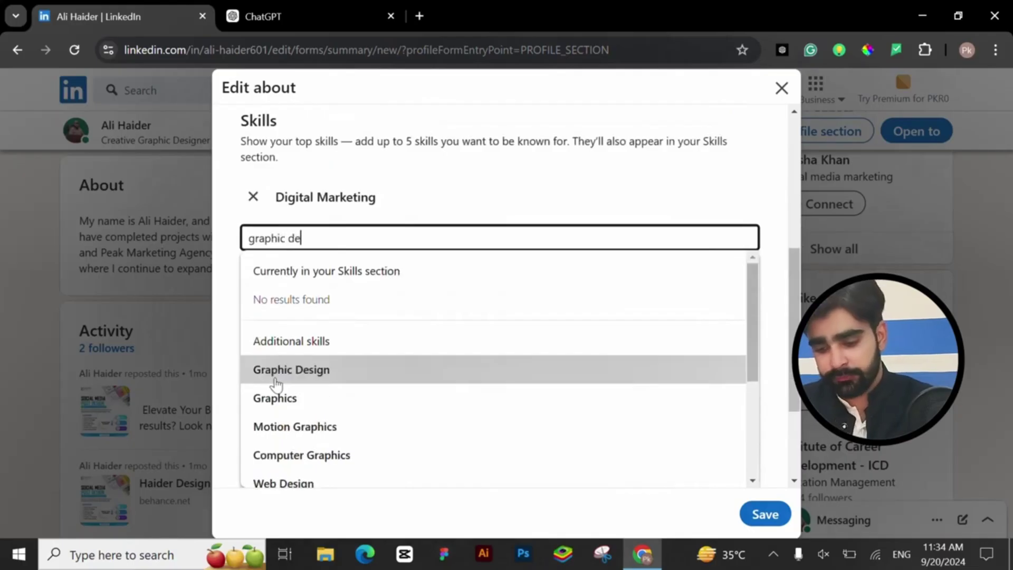
click(289, 370)
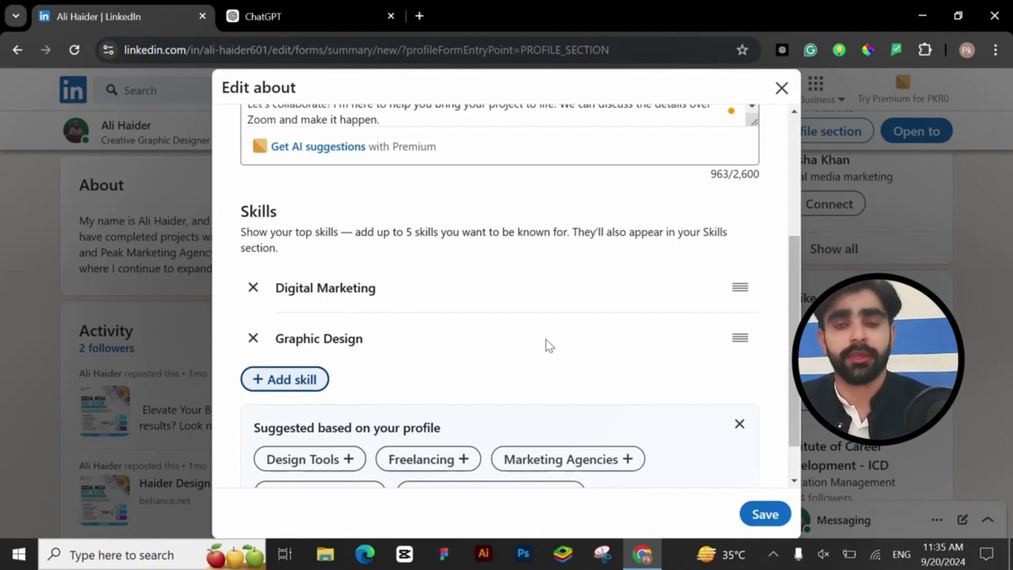
click(765, 514)
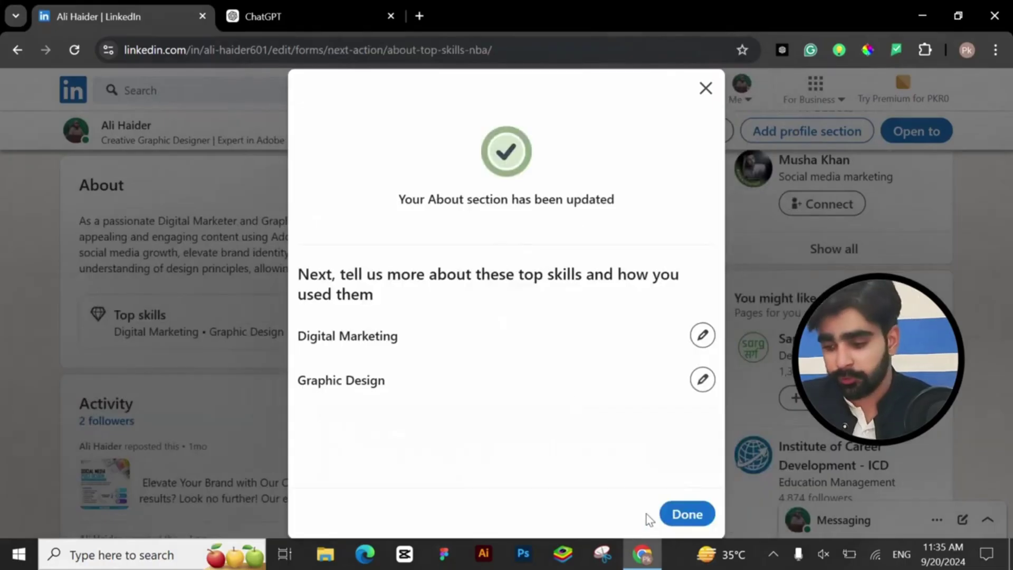
click(688, 515)
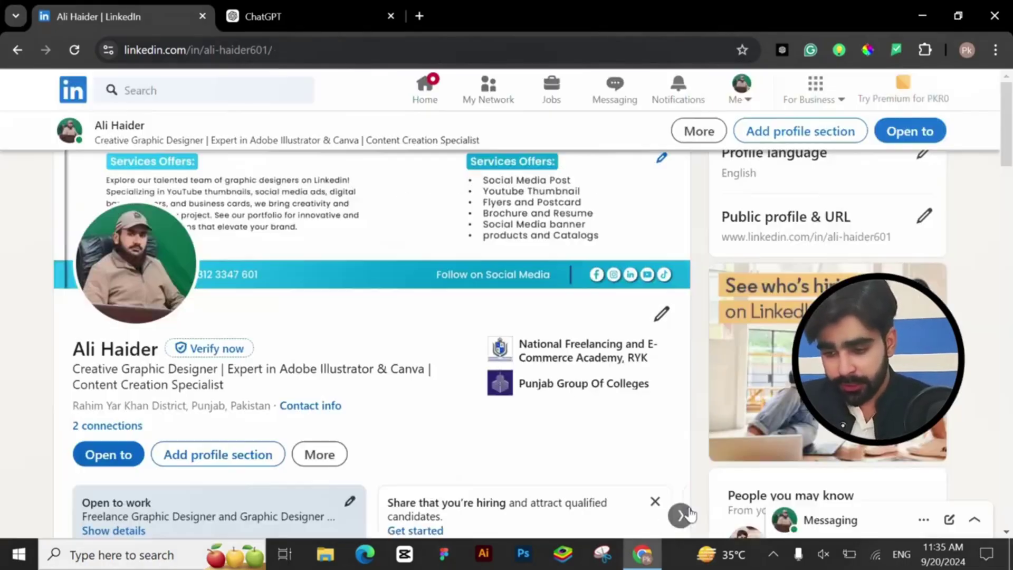
- Review the profile's updated About section along with its Experience, Education and Skills sections
click(653, 389)
scroll(430, 373, down, 2)
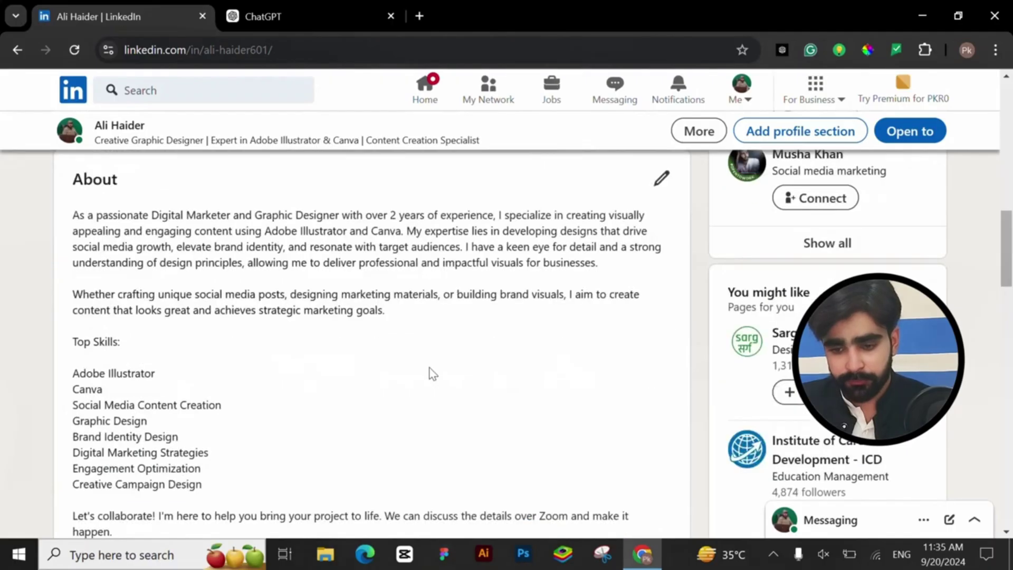
scroll(251, 255, down, 2)
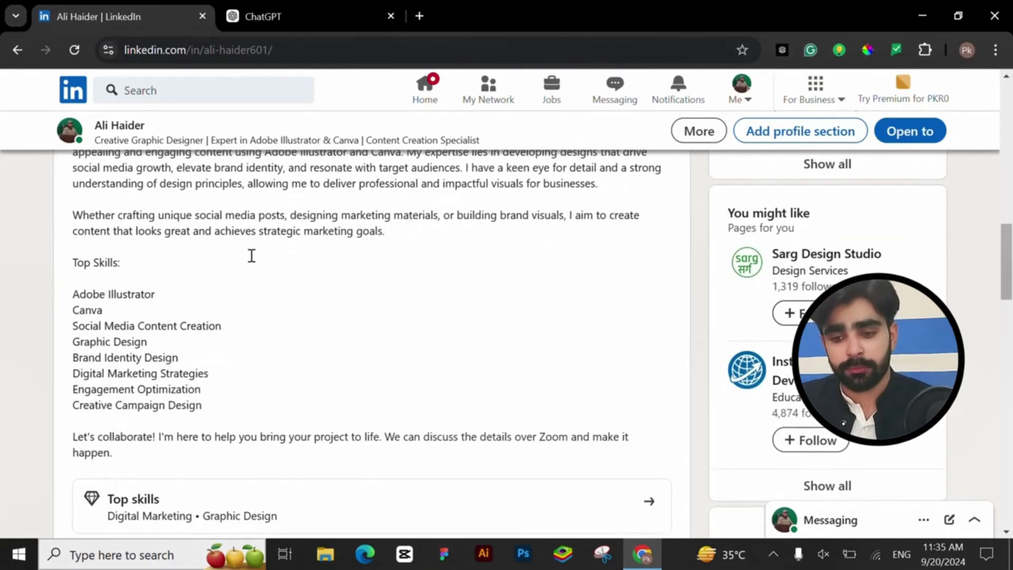
scroll(220, 287, up, 1)
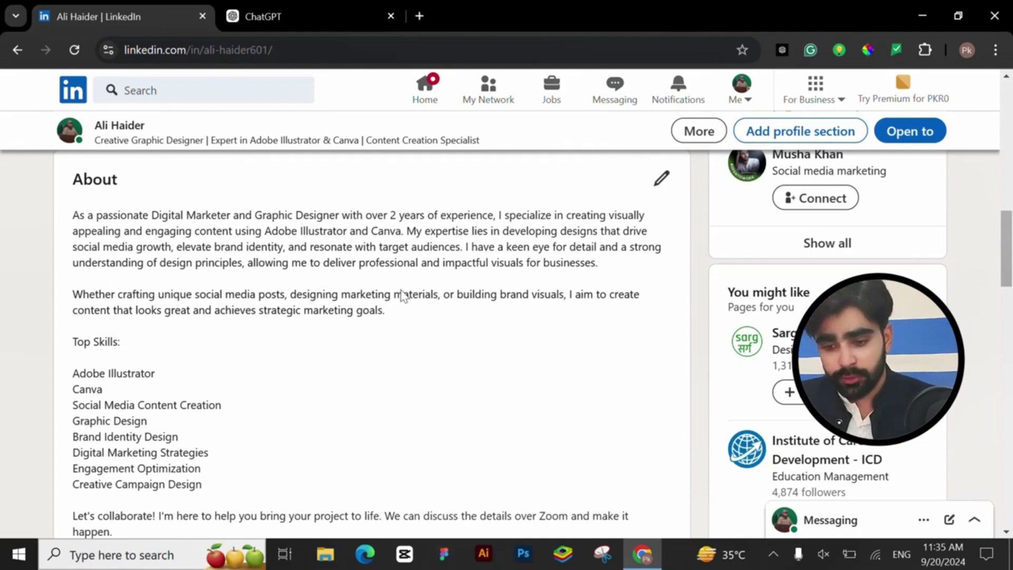
scroll(364, 300, down, 7)
scroll(364, 304, down, 5)
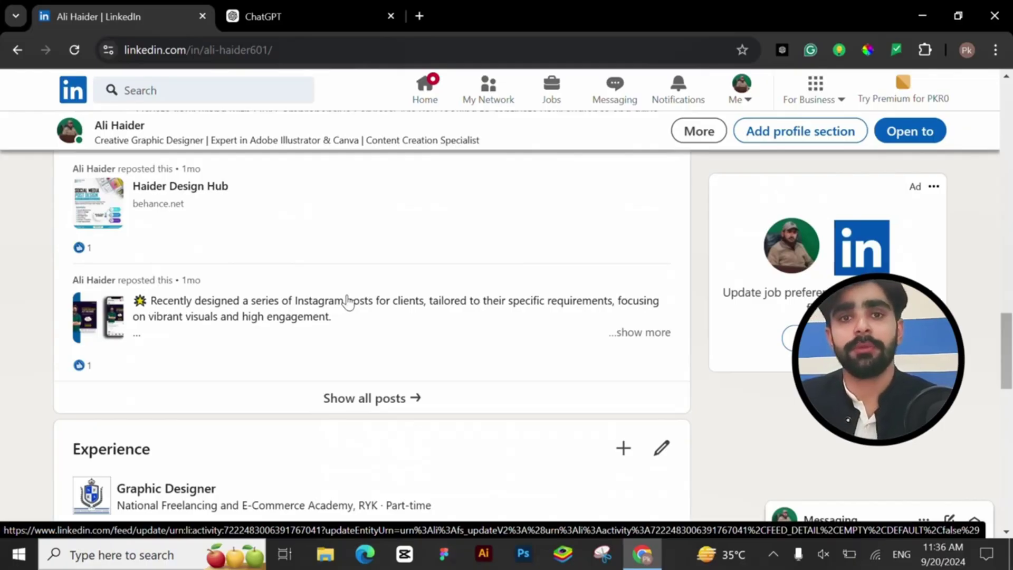
scroll(348, 302, down, 4)
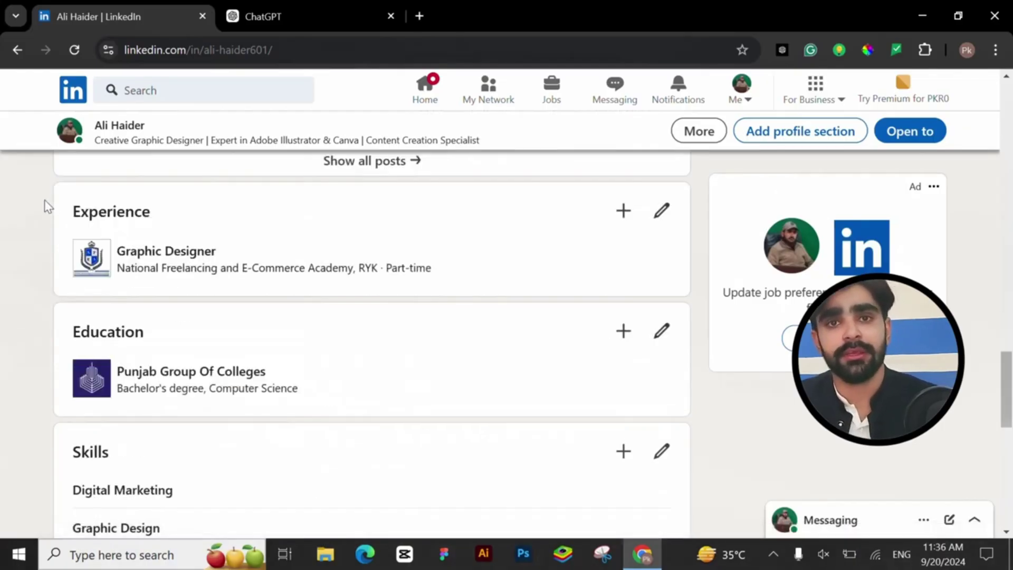
drag(76, 213, 205, 251)
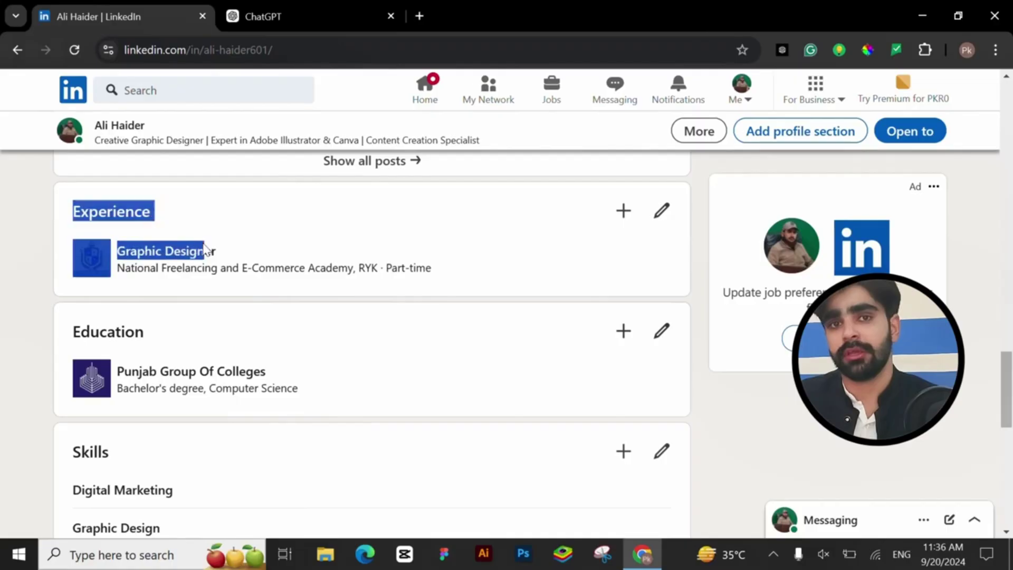
click(214, 211)
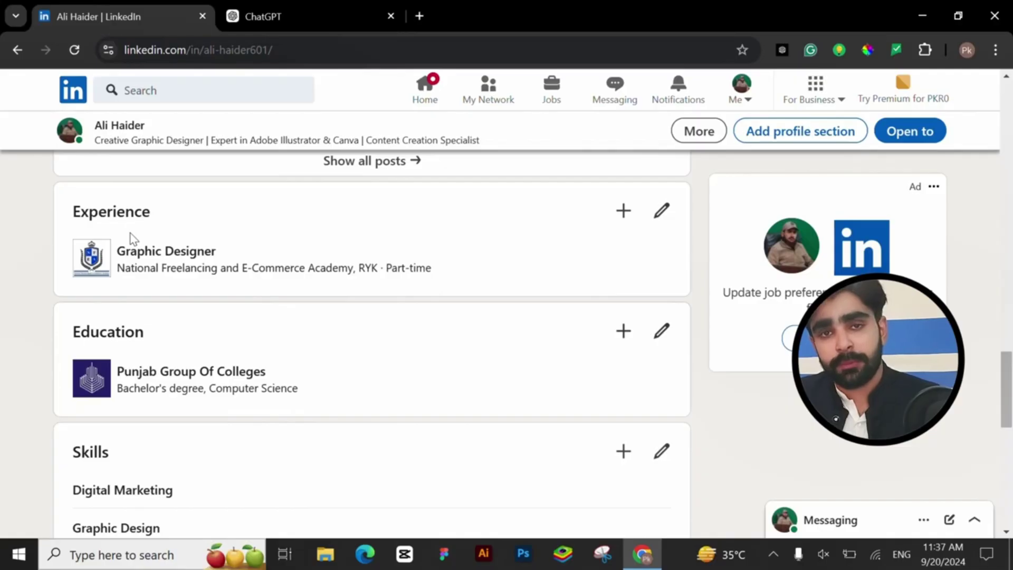
scroll(131, 259, down, 3)
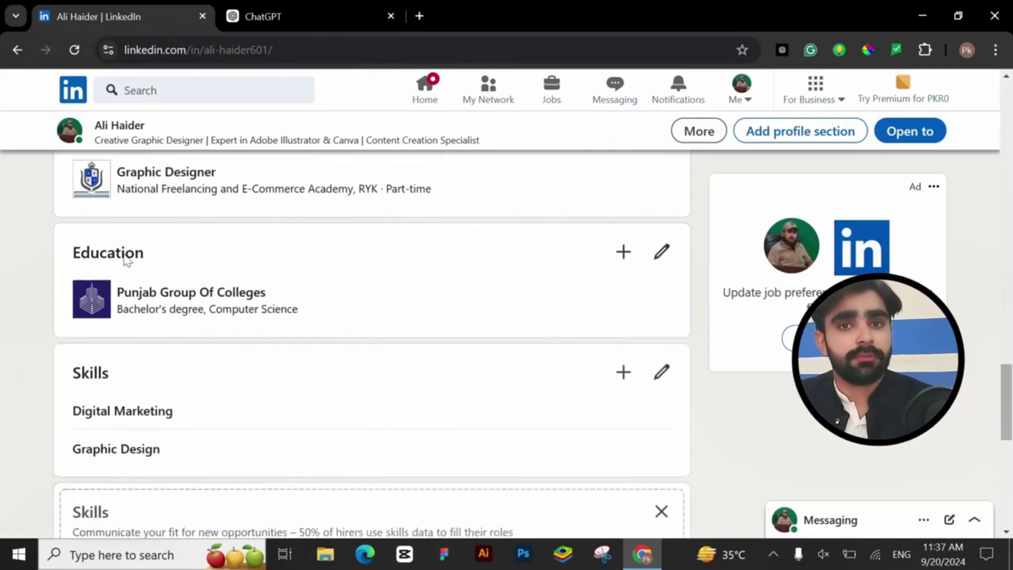
scroll(130, 275, down, 2)
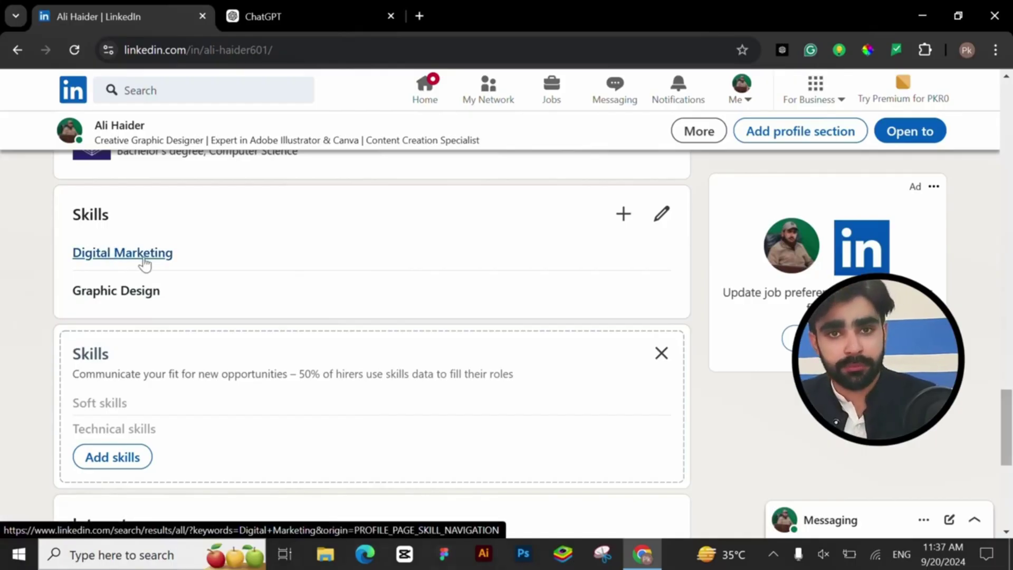
- Check the profile's Skills section, visit the home feed and open the Jobs page
scroll(143, 264, down, 2)
scroll(143, 217, up, 2)
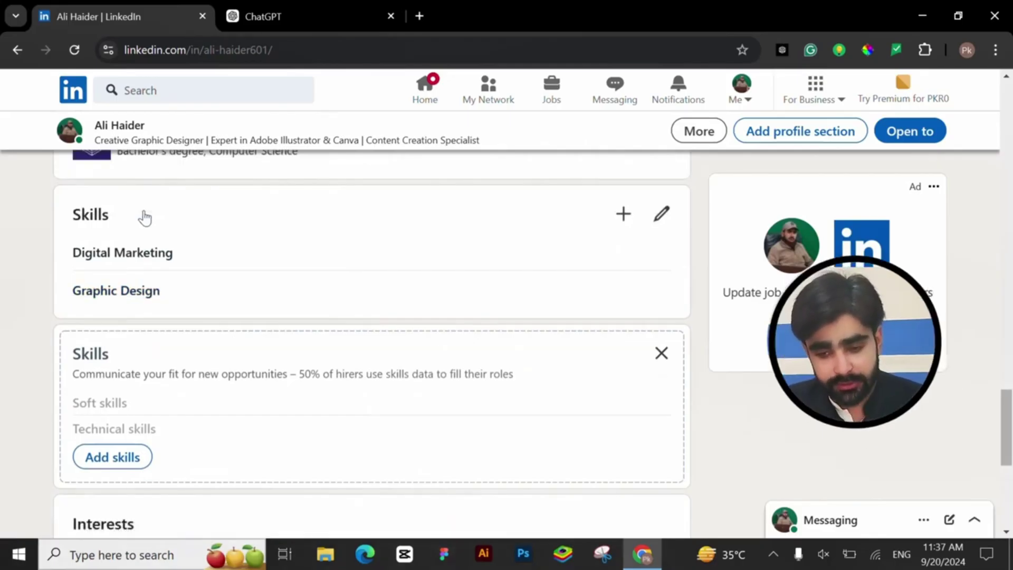
scroll(145, 218, down, 5)
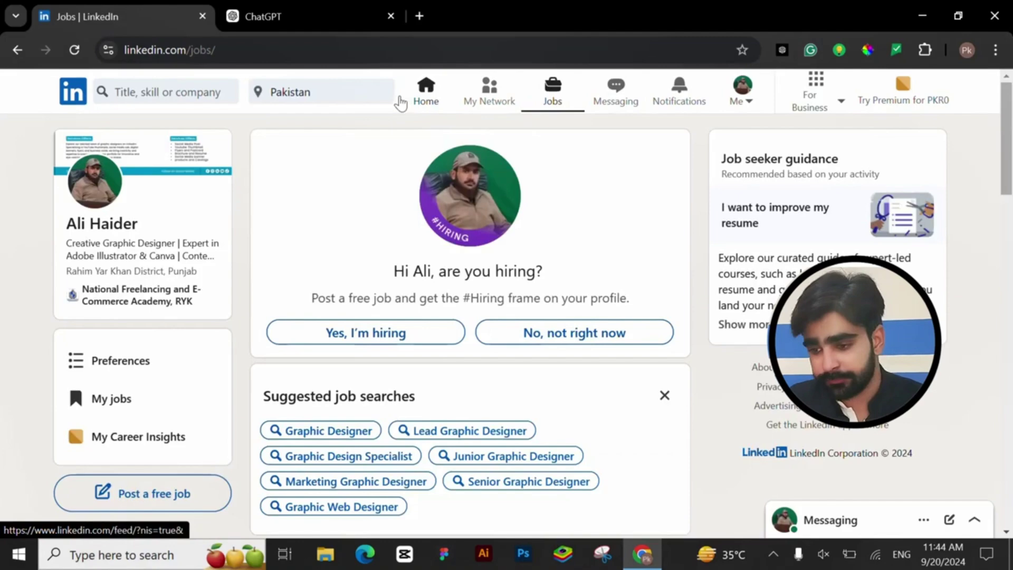
click(426, 91)
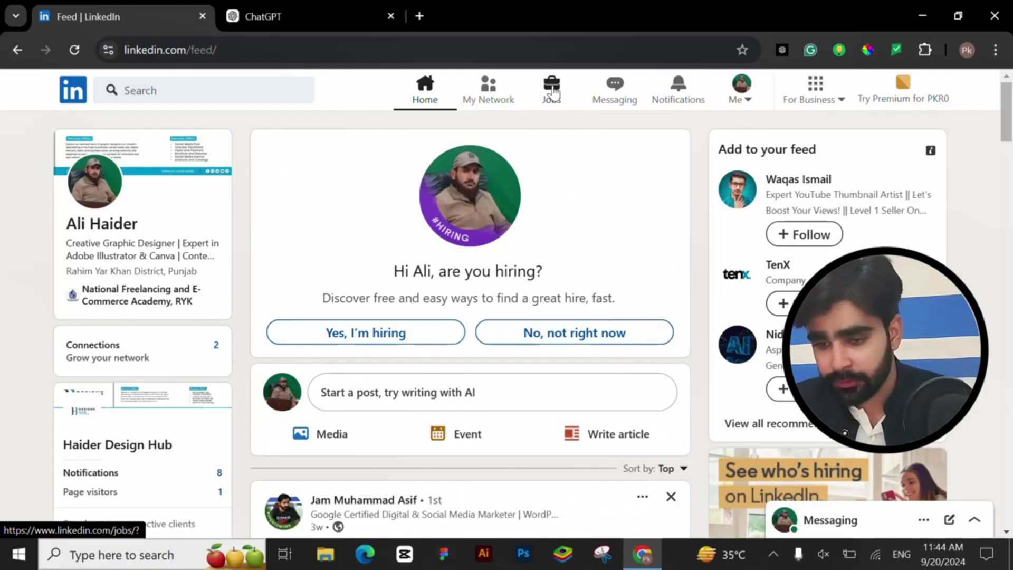
click(552, 94)
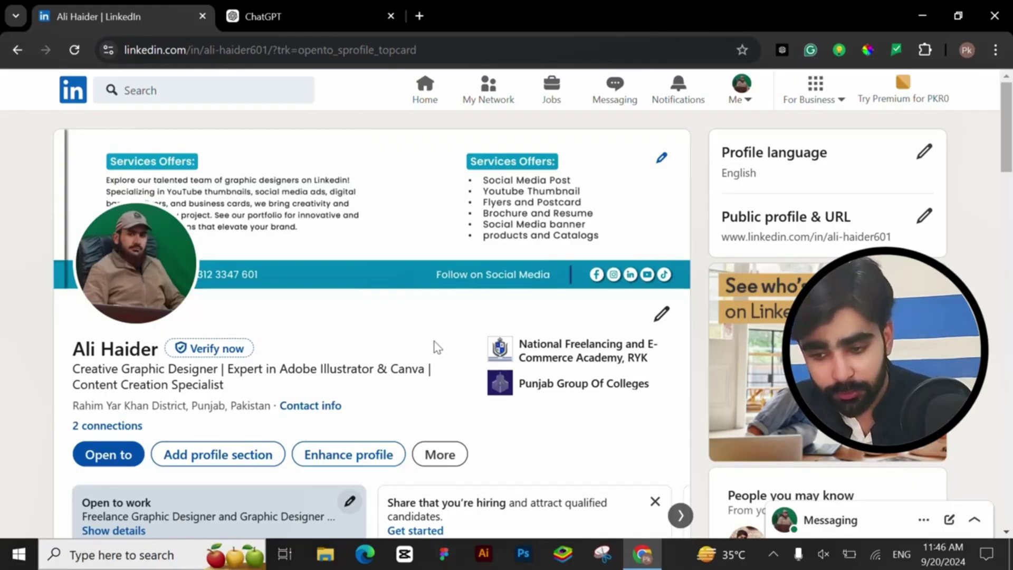
- Open the profile's Open to work job preferences, review the available fields from job titles to visibility, and close the form
scroll(398, 351, down, 3)
click(351, 343)
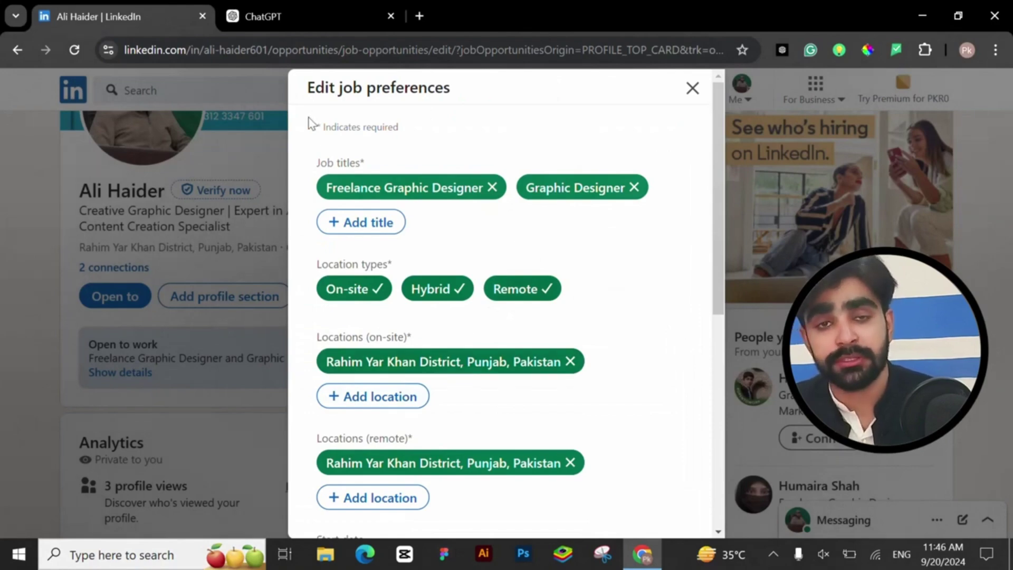
drag(311, 93, 450, 98)
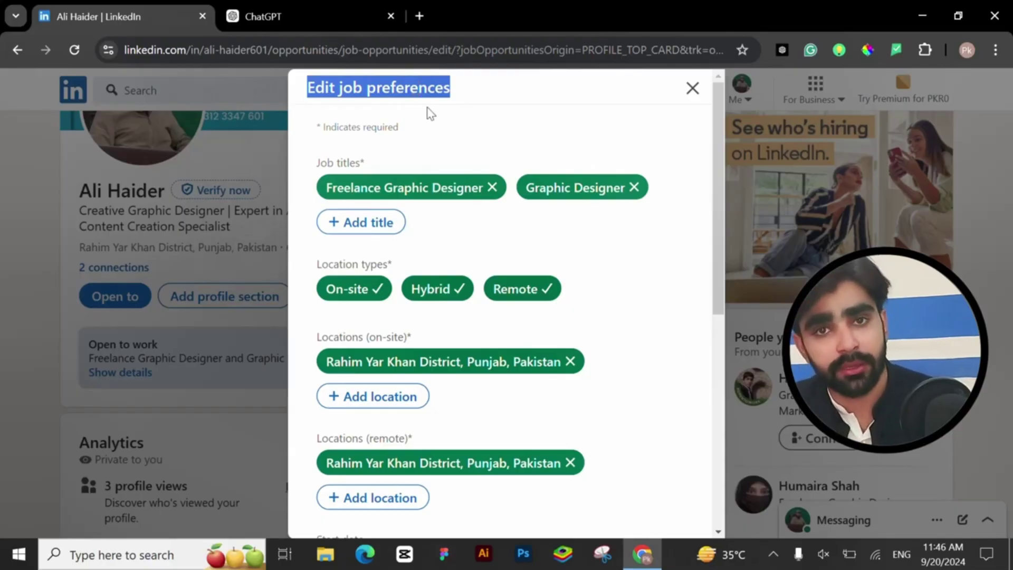
scroll(445, 242, down, 7)
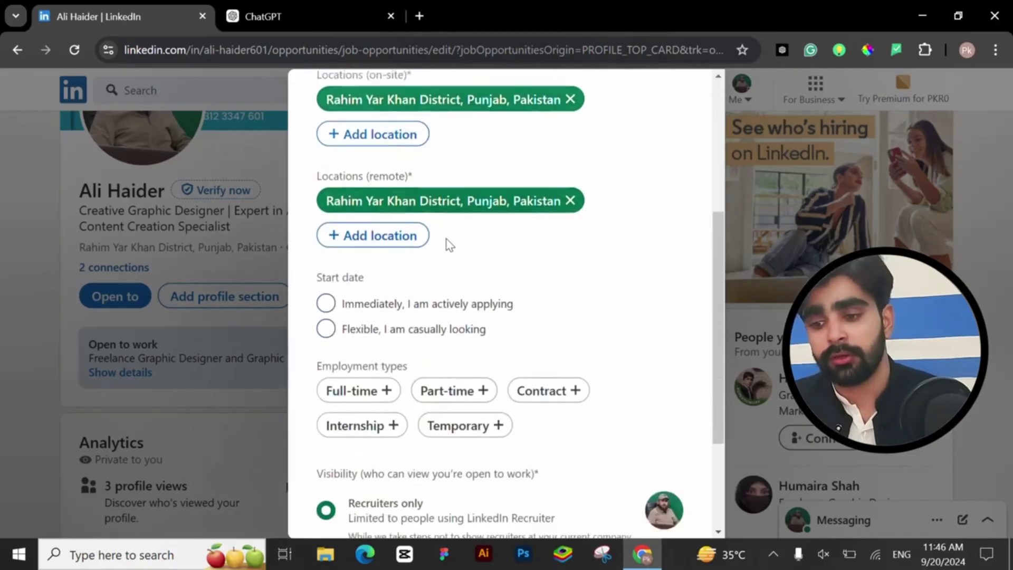
scroll(448, 243, down, 1)
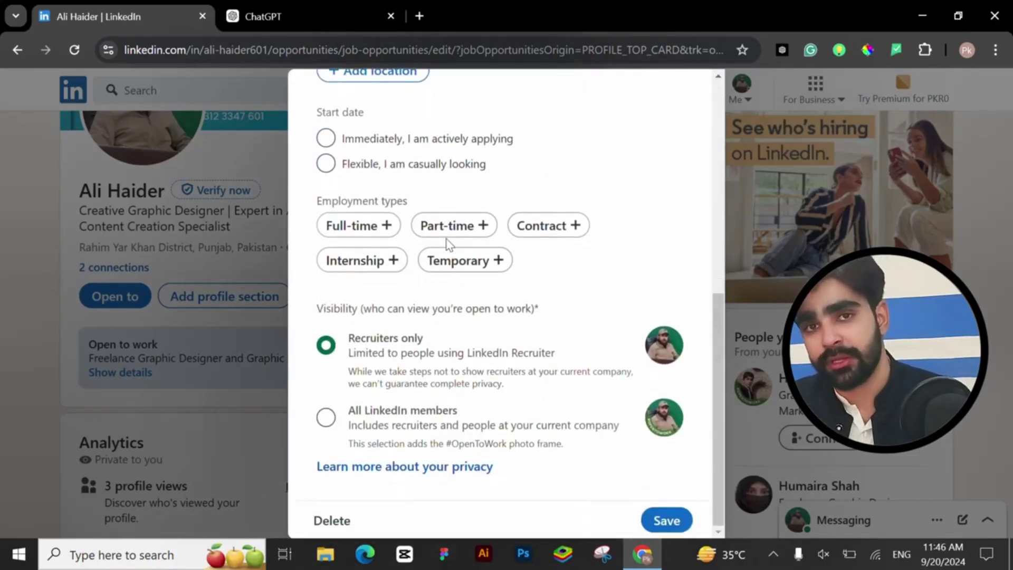
scroll(447, 244, up, 8)
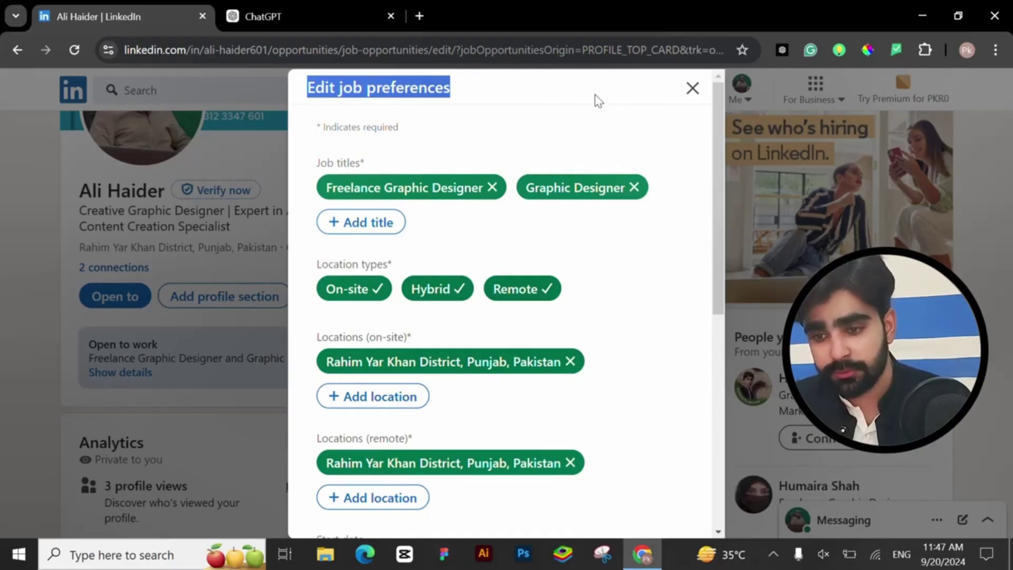
click(692, 88)
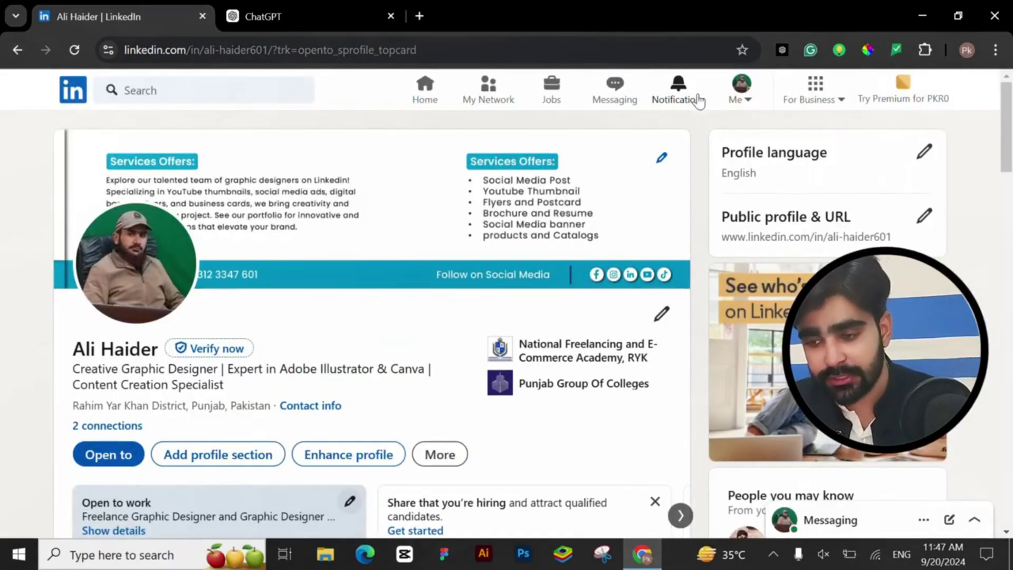
- Look through the suggested job searches and job picks on the Jobs page and return to the profile
click(551, 92)
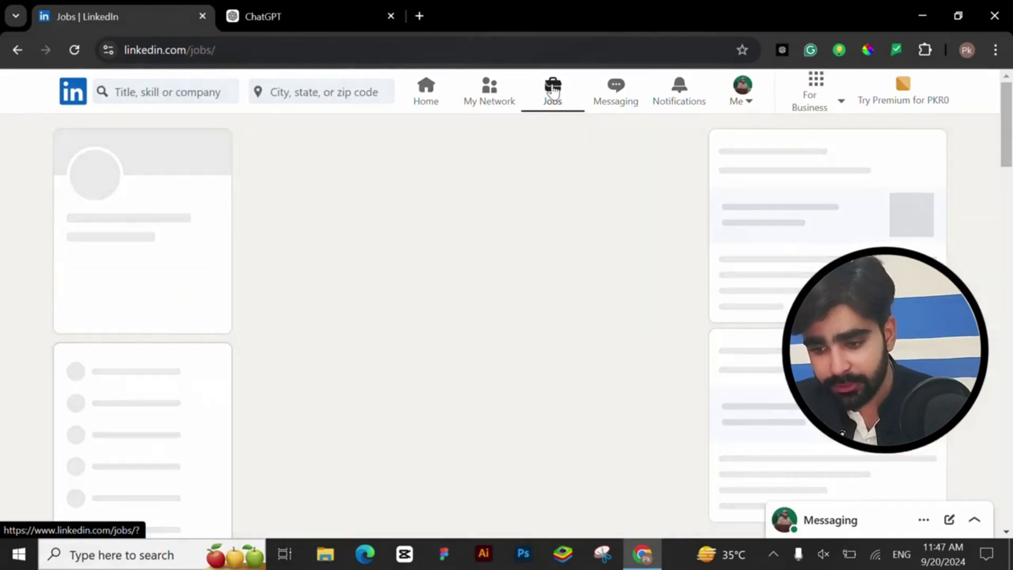
scroll(541, 236, down, 4)
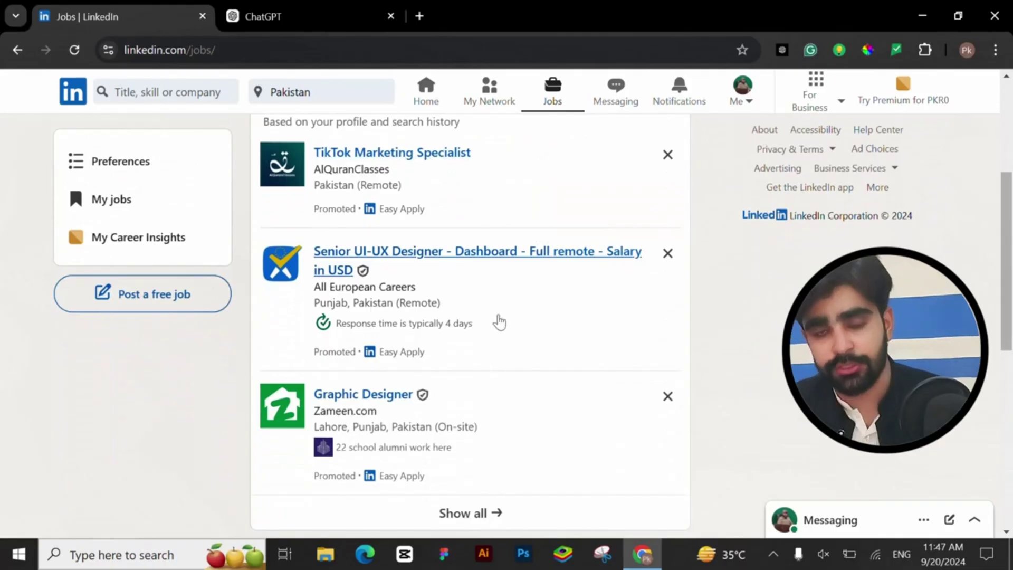
scroll(496, 362, down, 2)
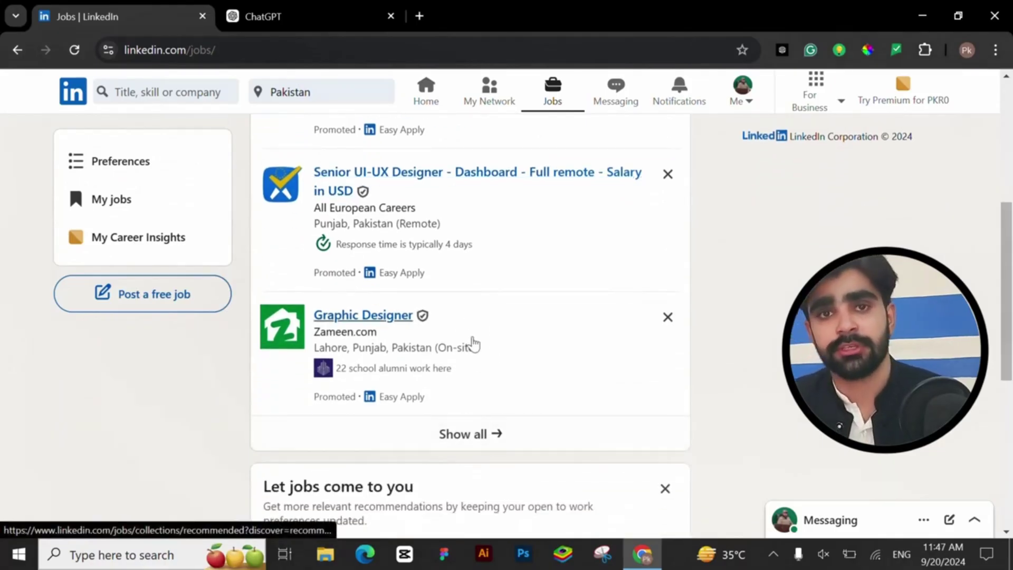
scroll(491, 384, up, 6)
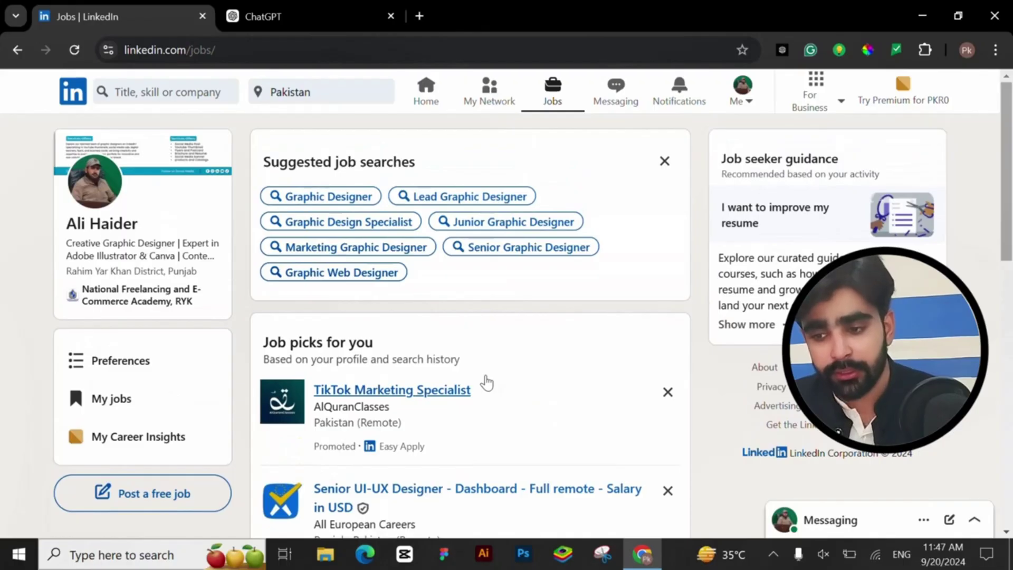
scroll(505, 298, down, 3)
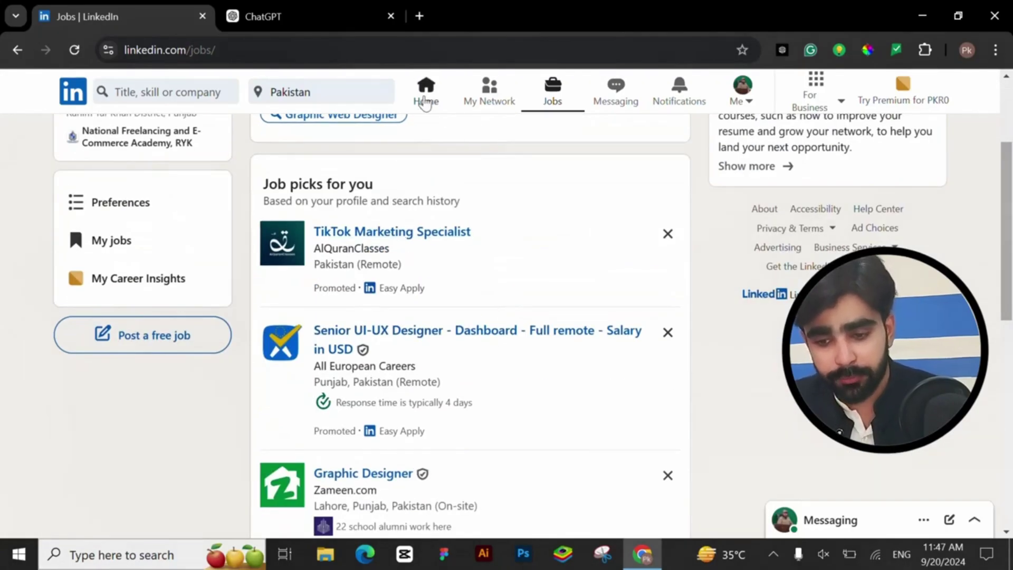
click(17, 49)
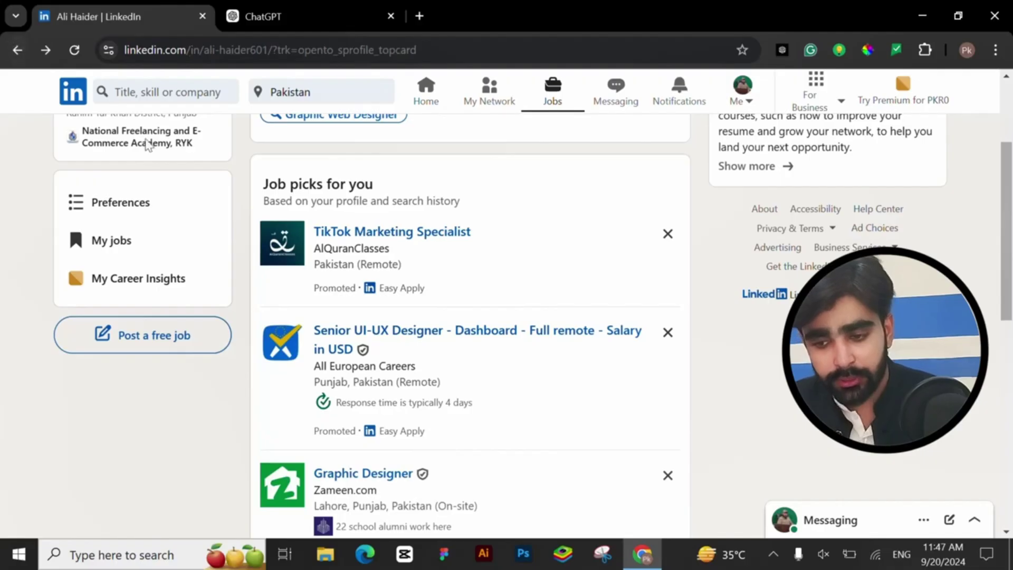
- In the Open to work job preferences, replace the Freelance Graphic Designer job title with Digital Marketing Manager
scroll(248, 380, down, 3)
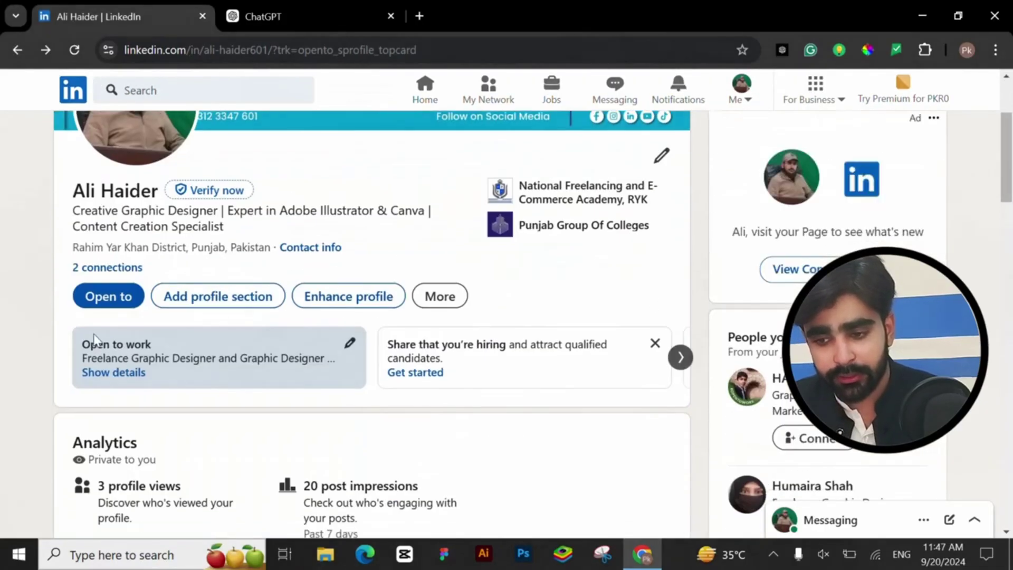
click(350, 343)
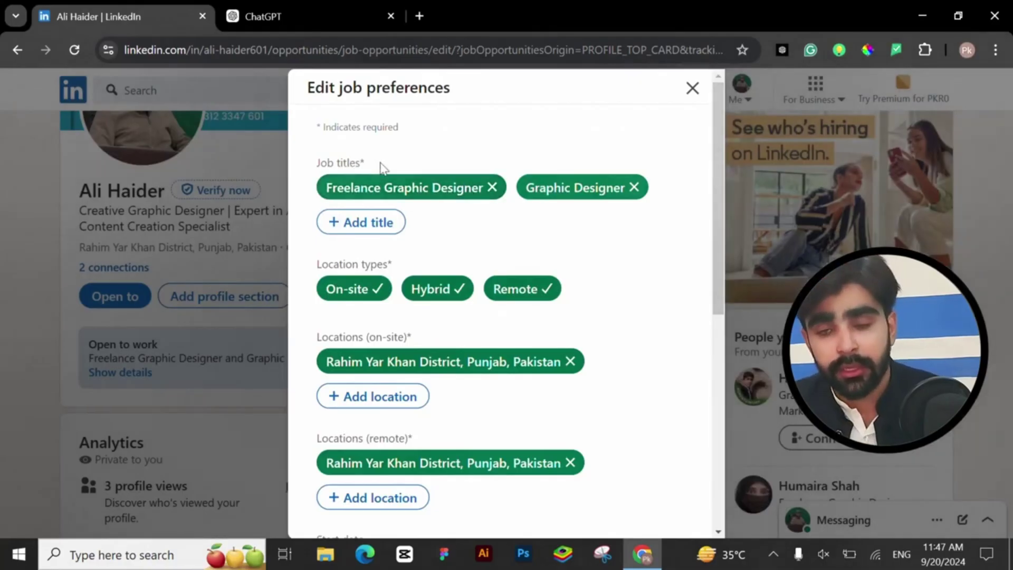
drag(364, 163, 313, 170)
click(429, 165)
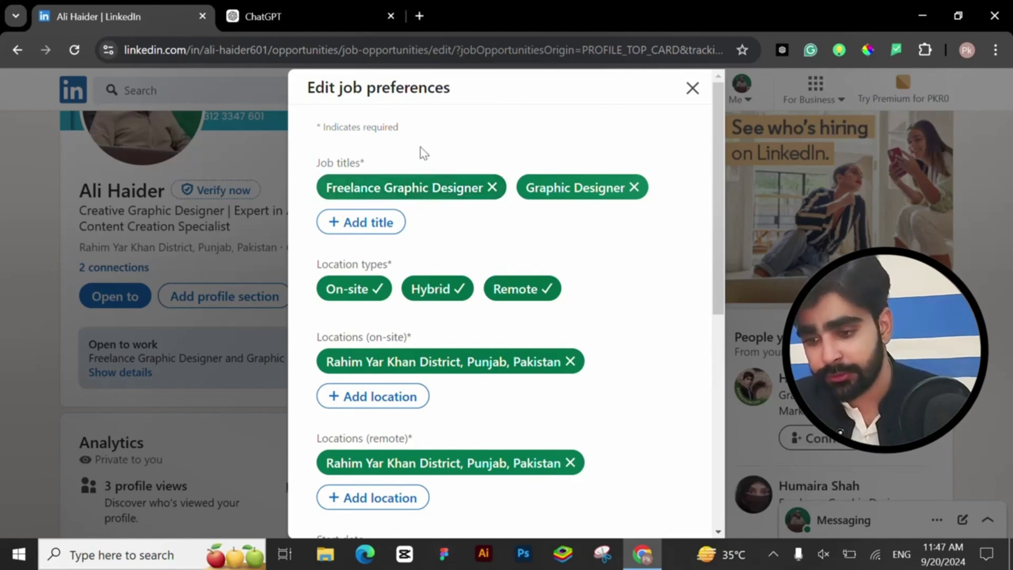
drag(316, 162, 413, 166)
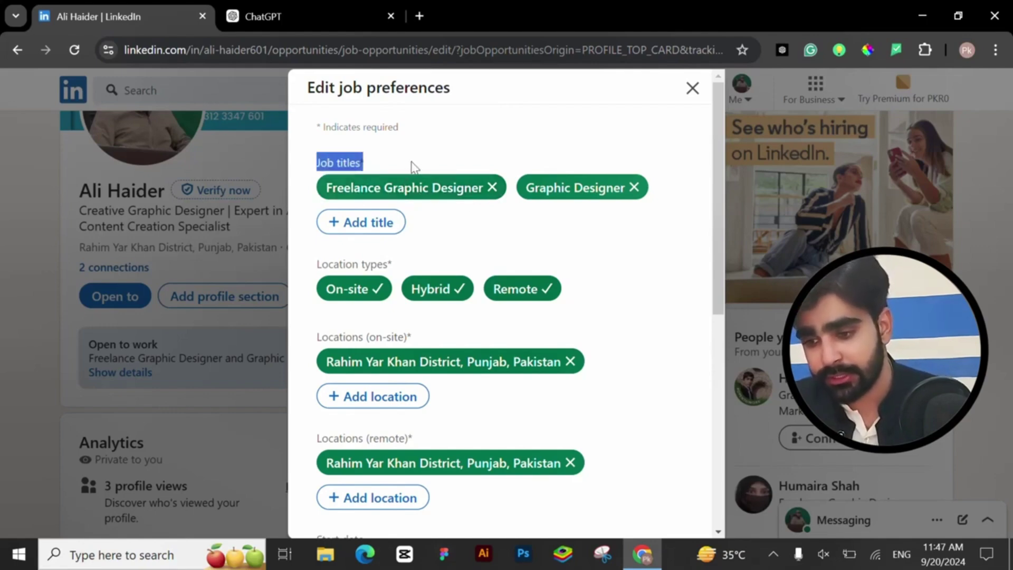
click(432, 167)
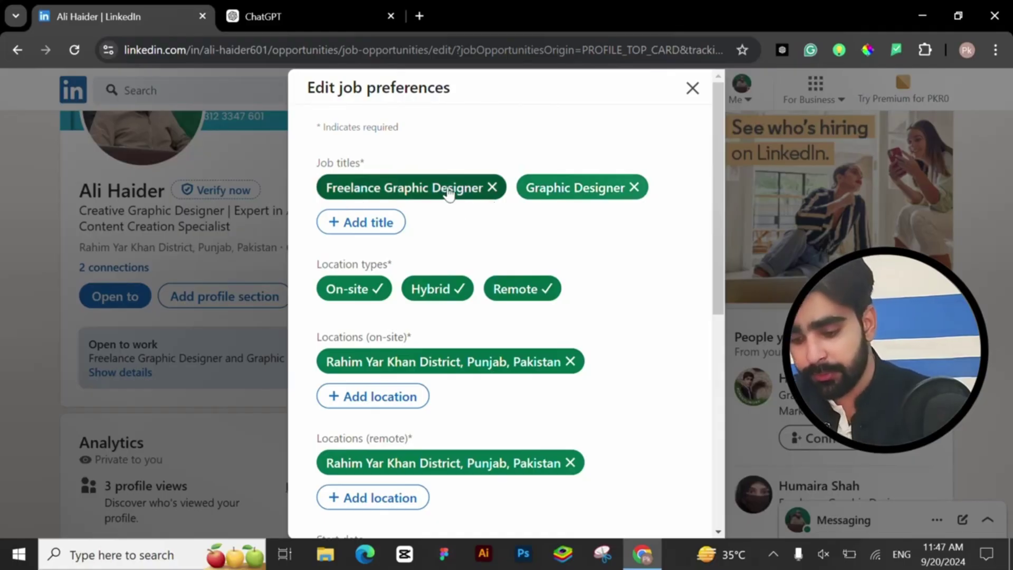
click(491, 189)
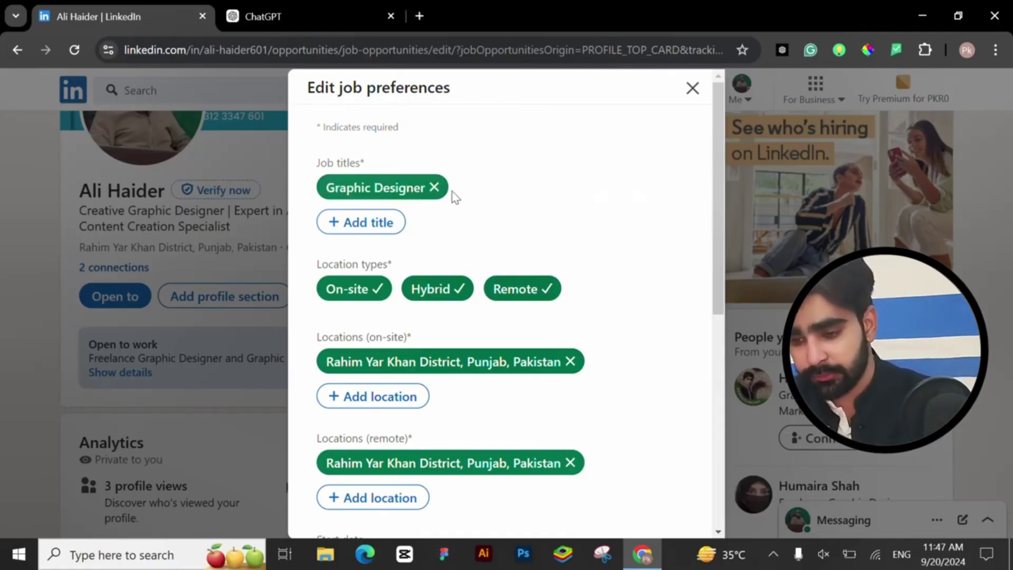
click(335, 222)
text(d)
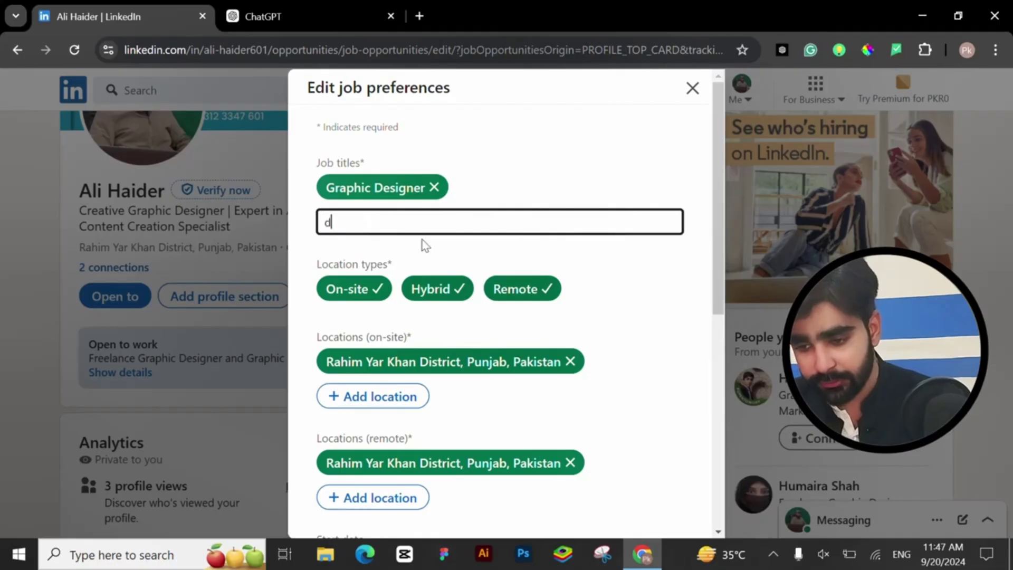
text(igital ma)
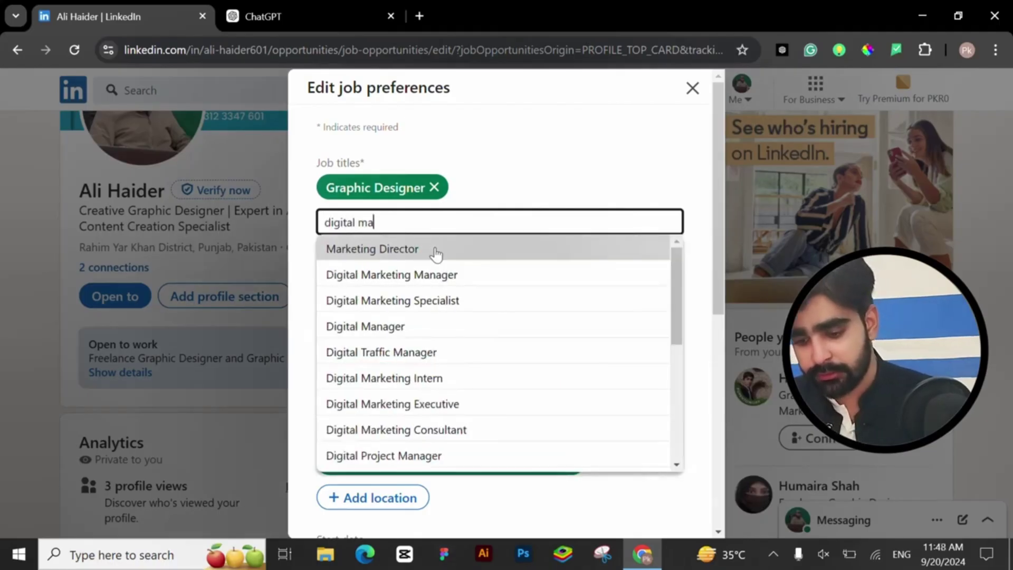
click(419, 278)
- Add Social Media Designer and Digital Marketing Intern to the job titles
text(social media)
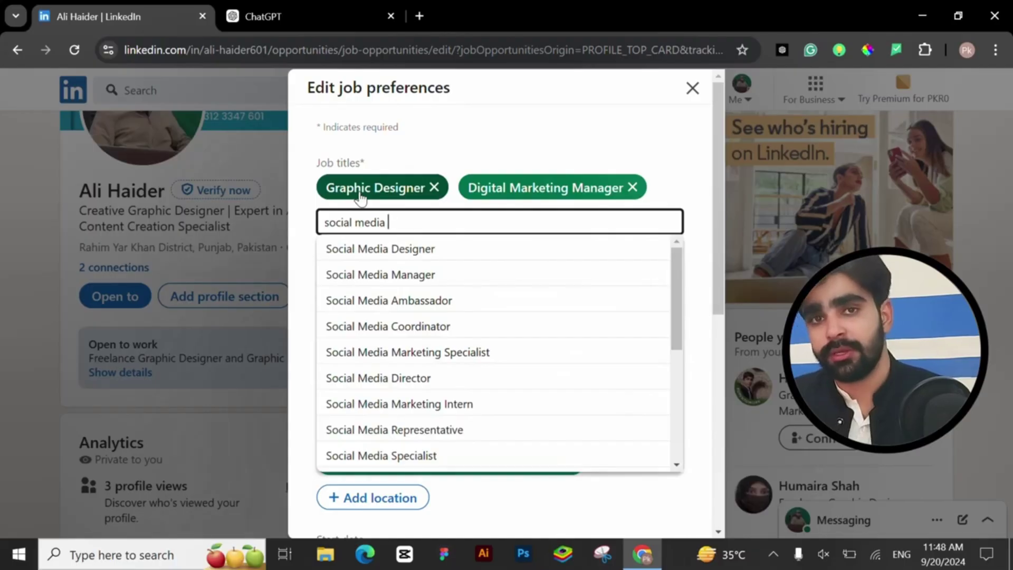
click(384, 249)
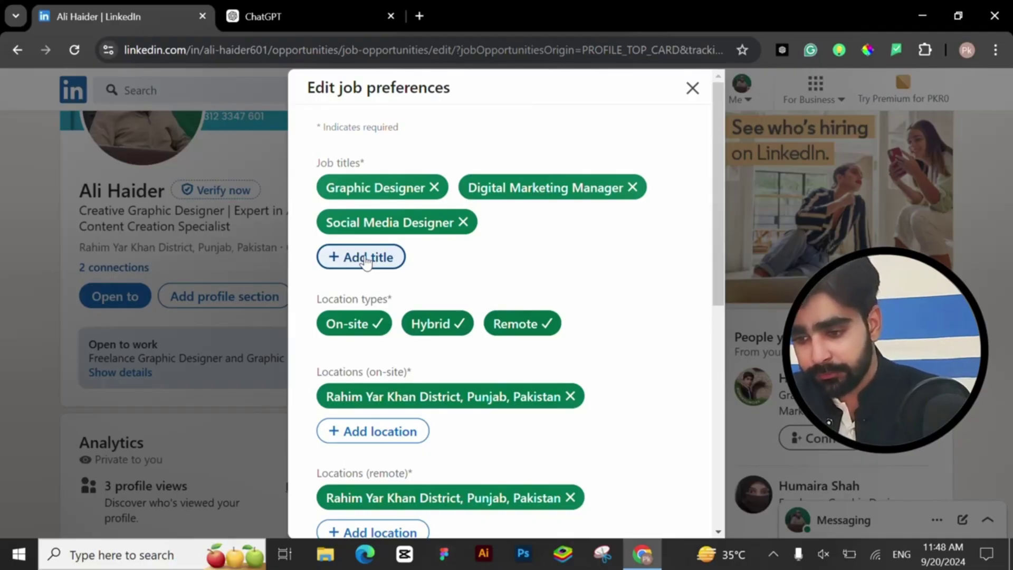
click(366, 258)
text(digital marke)
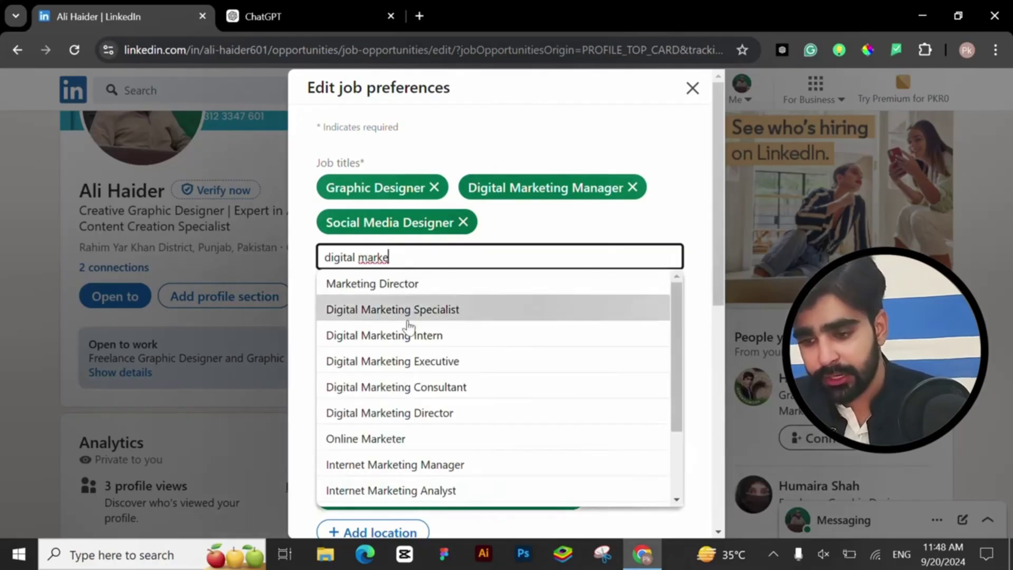
click(477, 344)
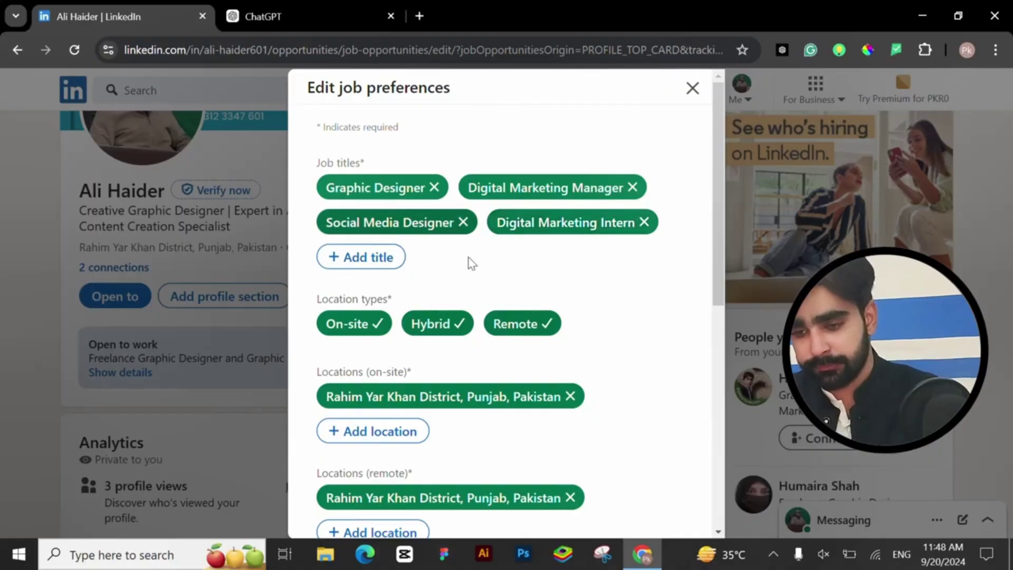
click(387, 256)
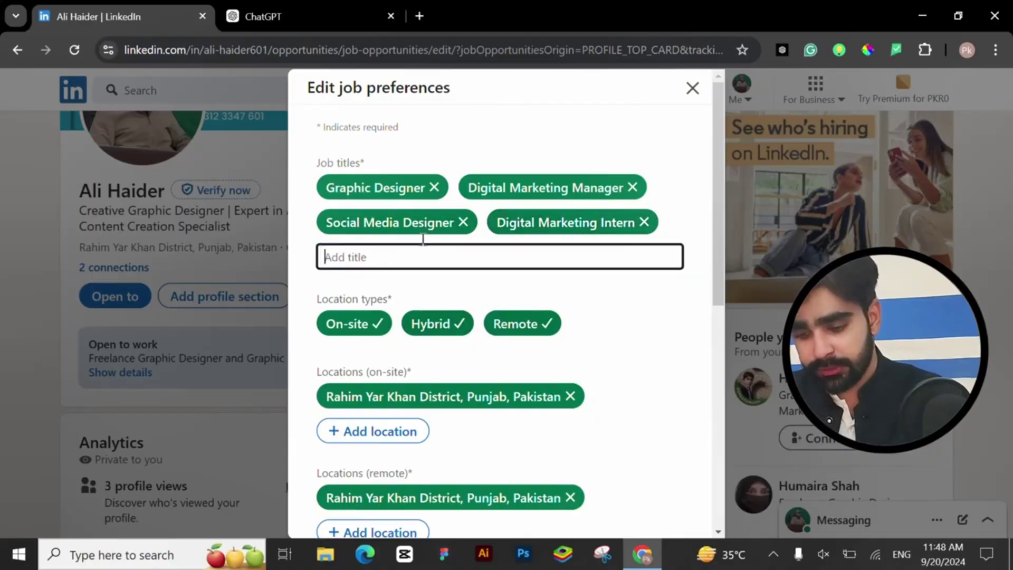
text(design)
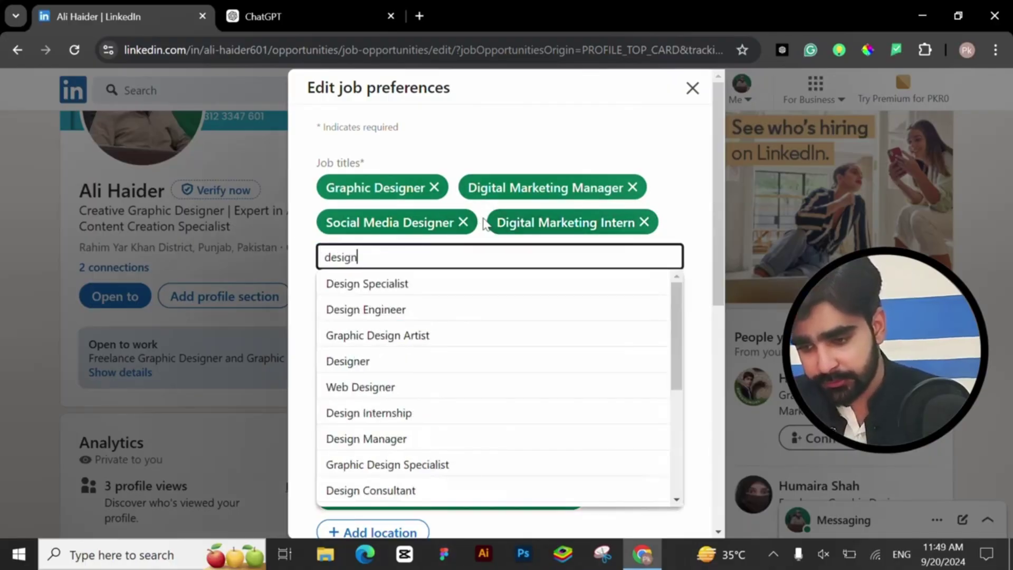
click(454, 337)
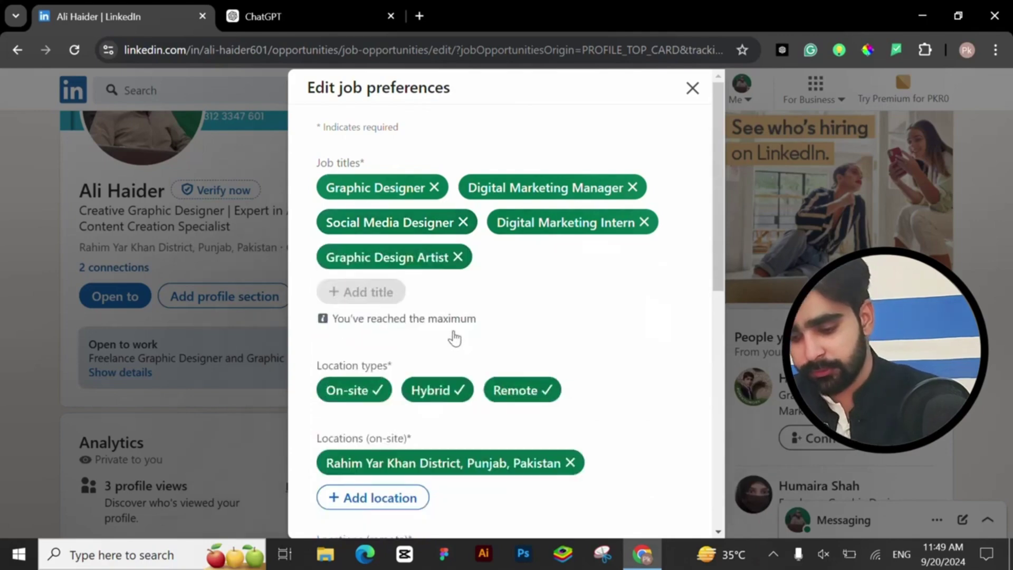
click(457, 256)
- Add Social Media Specialist as the fifth job title
click(396, 258)
text(social media)
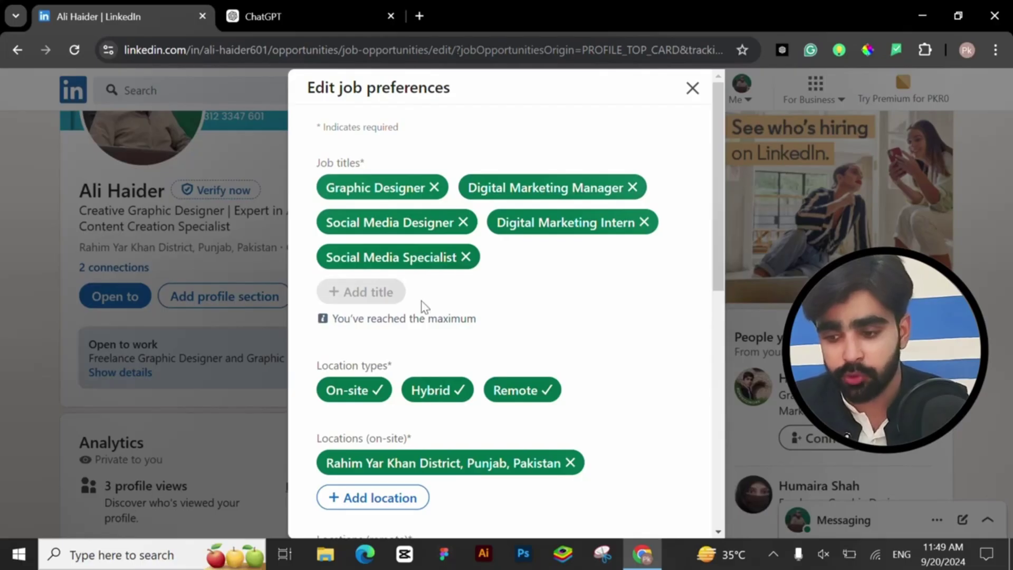
- Keep only Remote as the location type and replace the existing remote location with Islamabad, Pakistan
scroll(424, 305, down, 2)
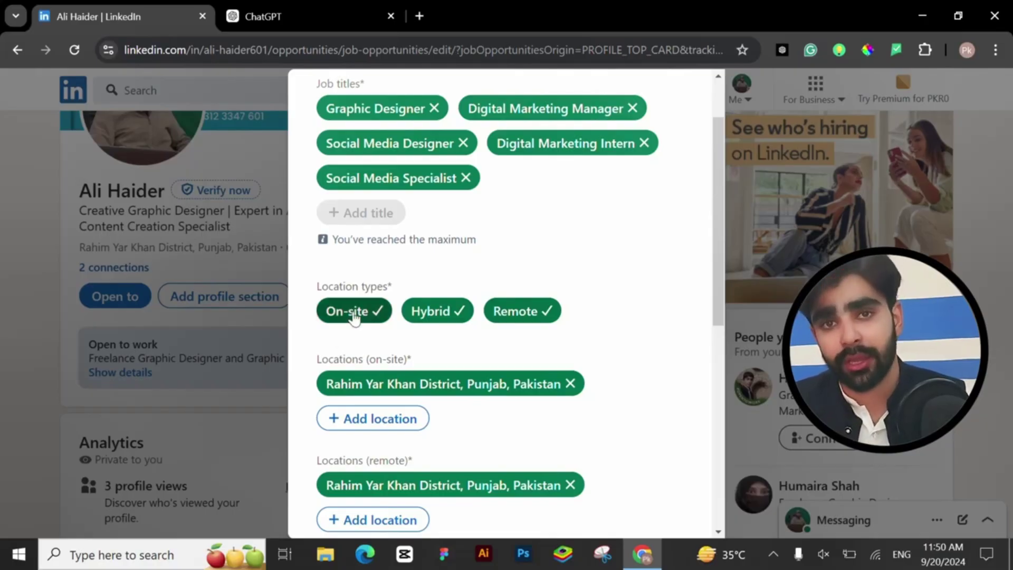
click(443, 322)
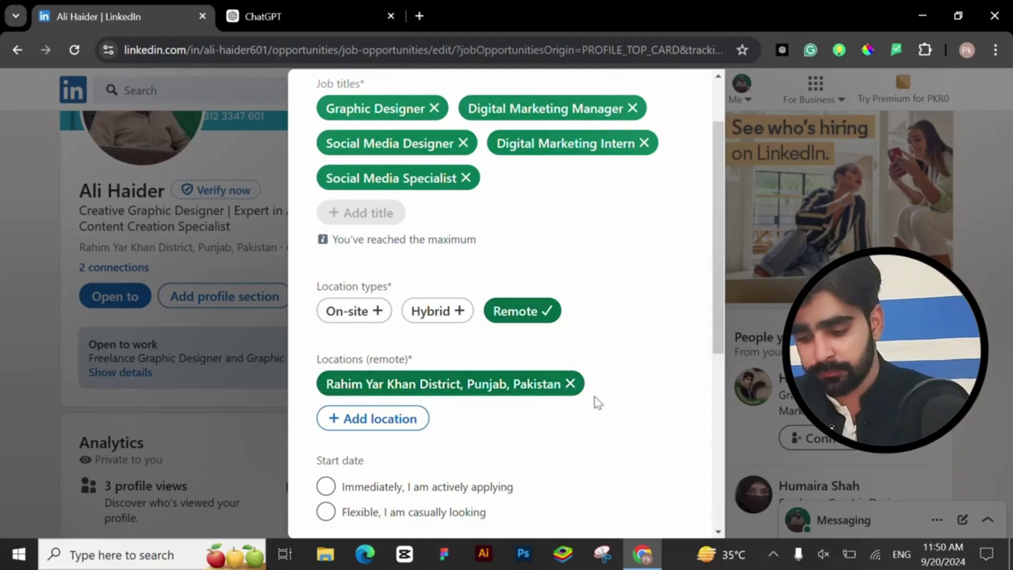
click(570, 384)
click(443, 388)
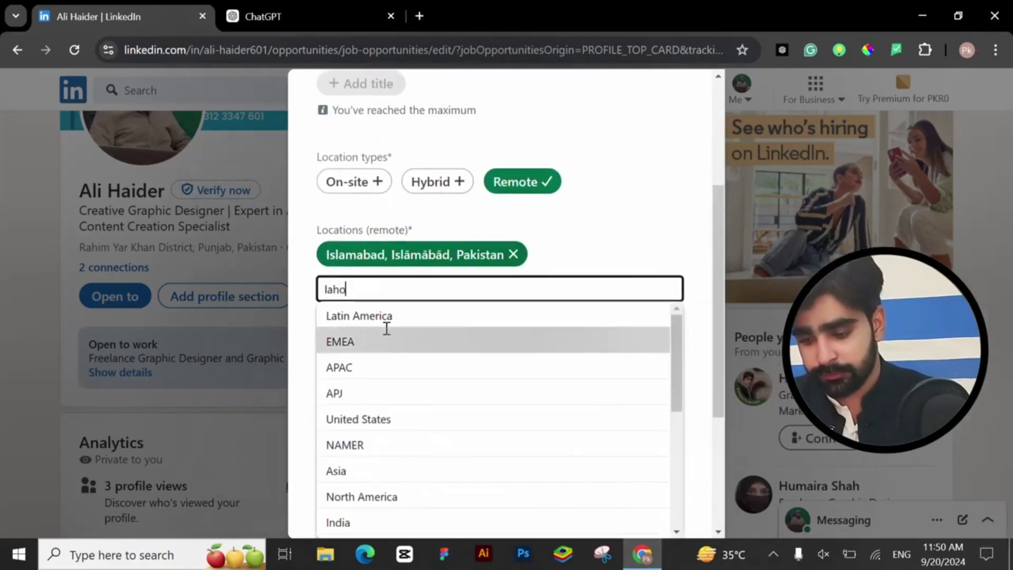
- Add Lahore, Karāchi and Multan in Pakistan to the remote locations
text(r)
key(Return)
text(karac)
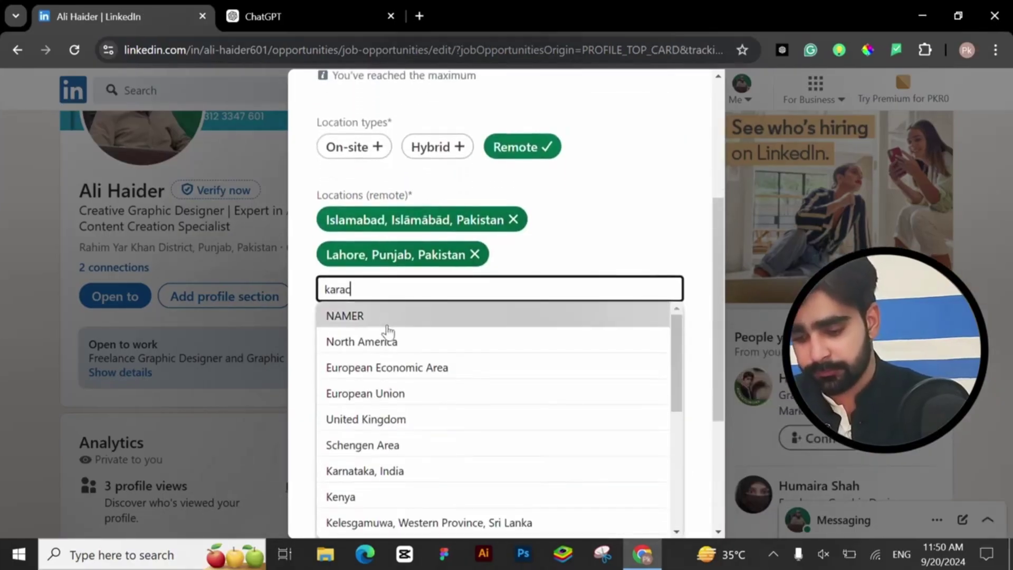
key(Return)
text(multa)
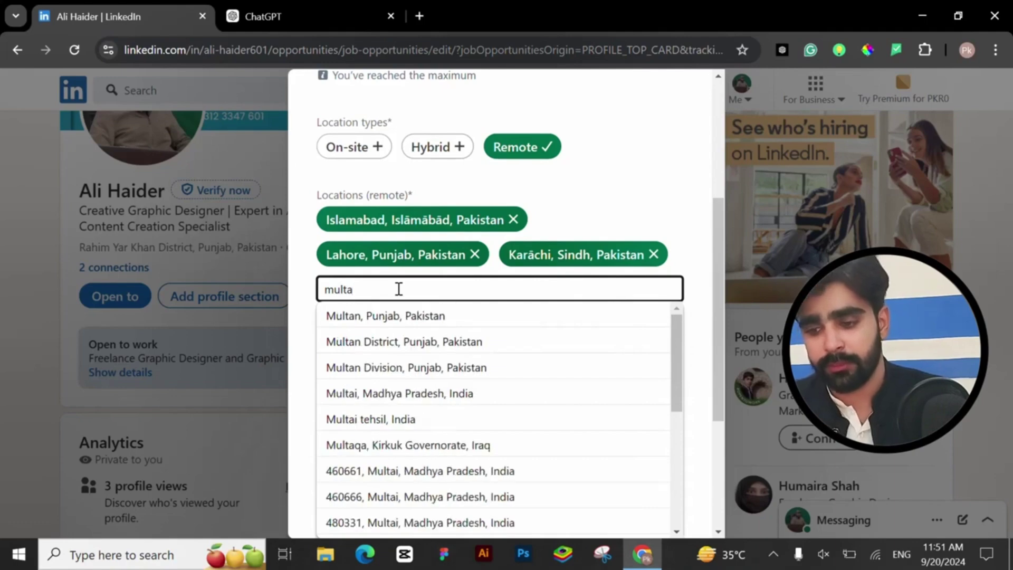
text(n)
click(406, 318)
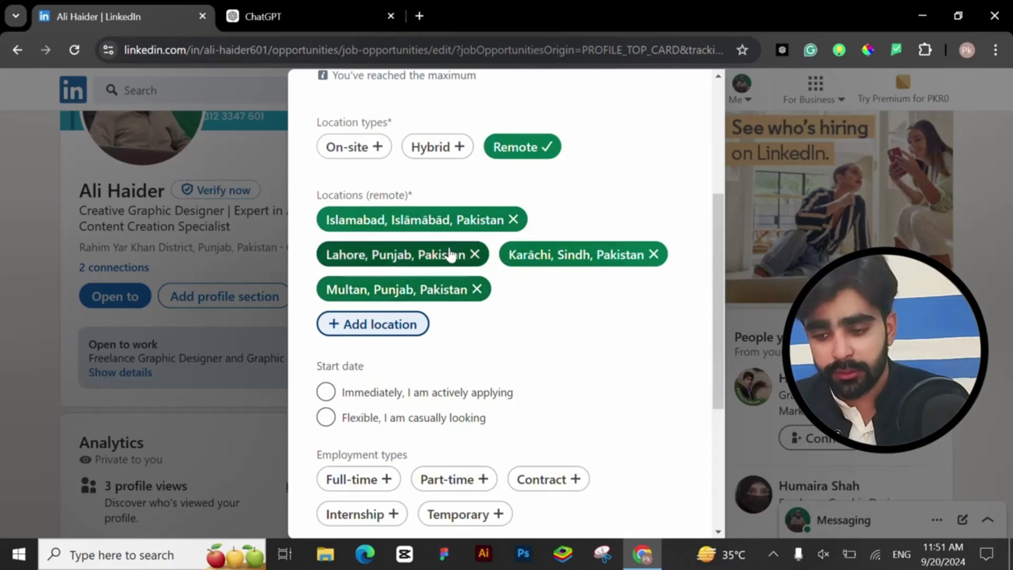
- Review the chosen job titles and locations and set the start date to "Immediately, I am actively applying"
scroll(450, 254, up, 2)
scroll(449, 254, up, 2)
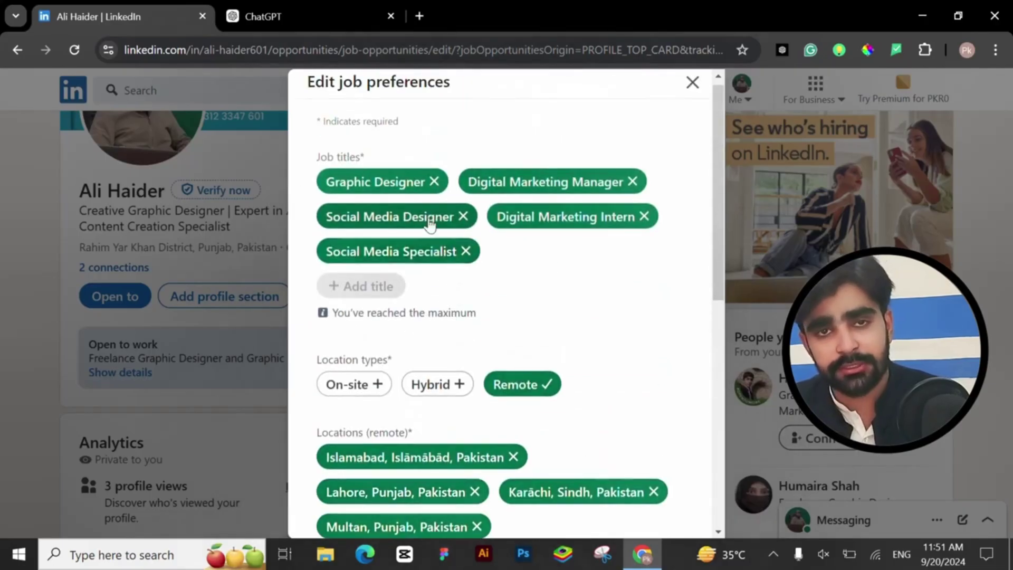
scroll(494, 264, down, 2)
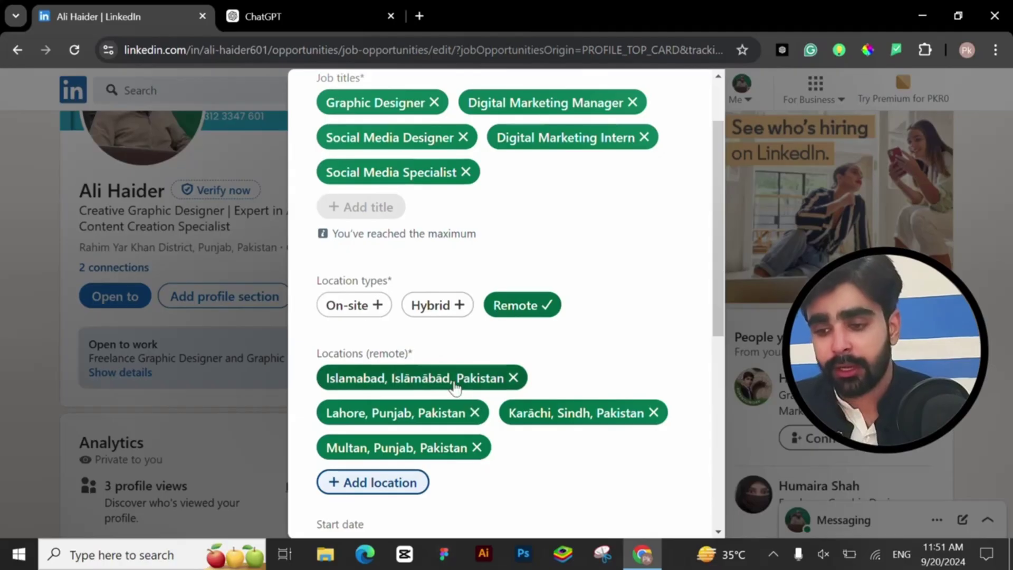
scroll(455, 384, down, 1)
scroll(455, 390, down, 2)
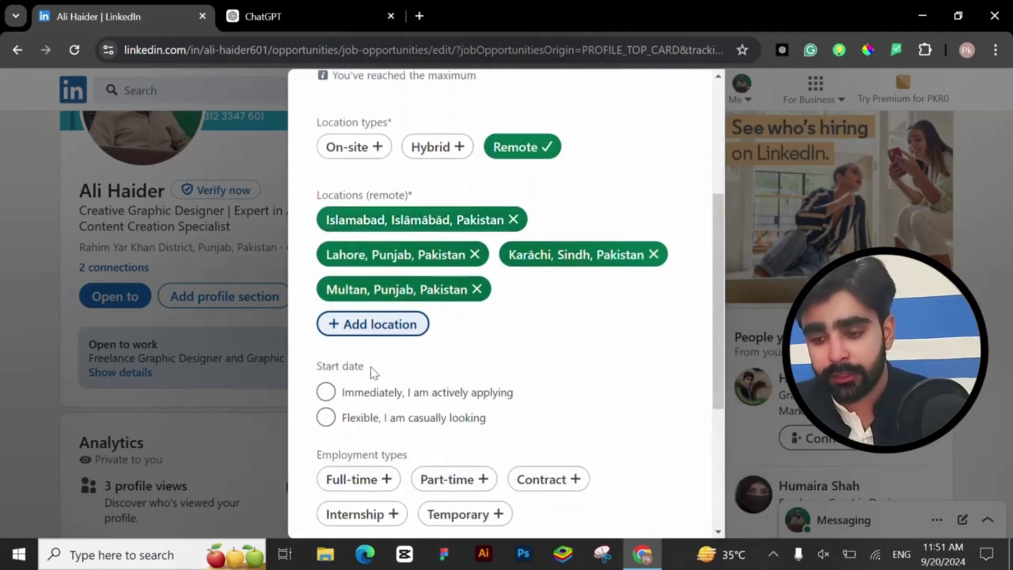
drag(370, 368, 315, 379)
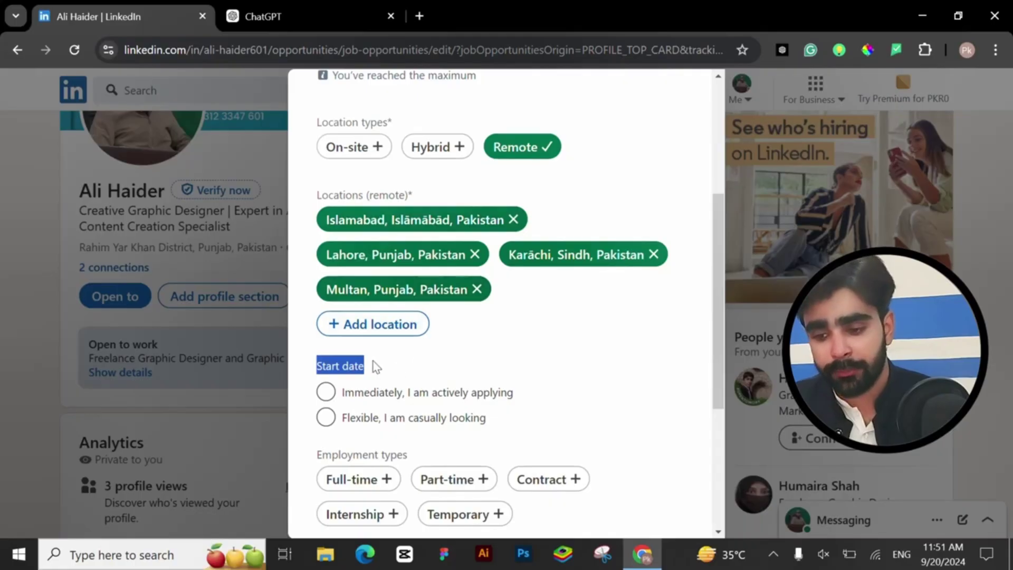
click(353, 368)
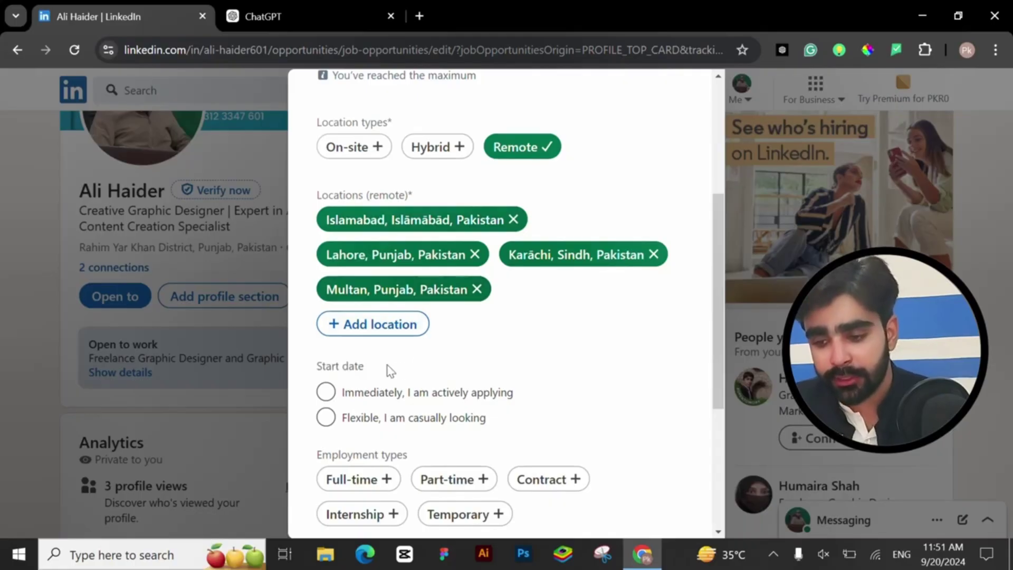
click(331, 391)
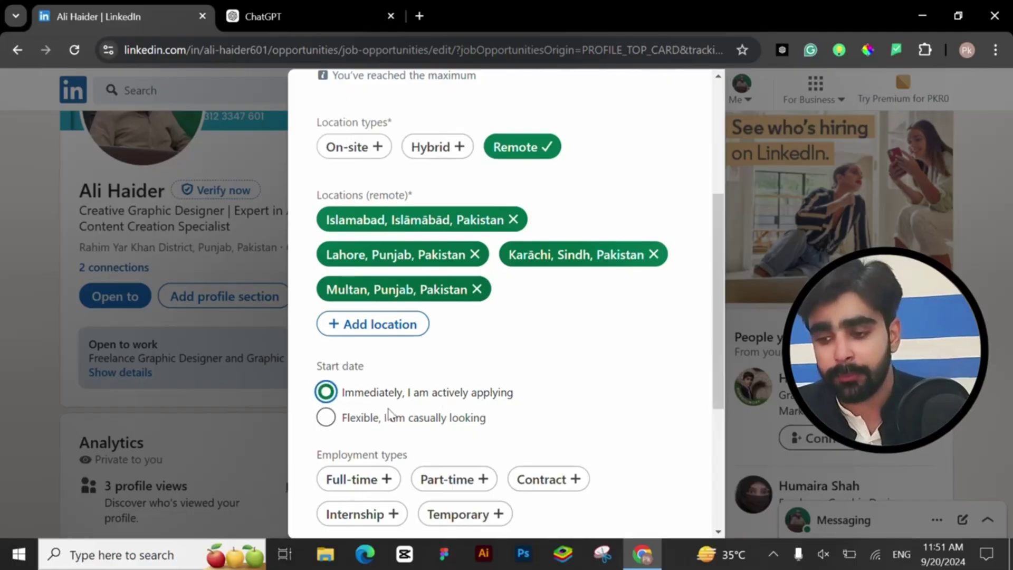
- Select Full-time, Part-time and Contract as the employment types
scroll(390, 416, down, 3)
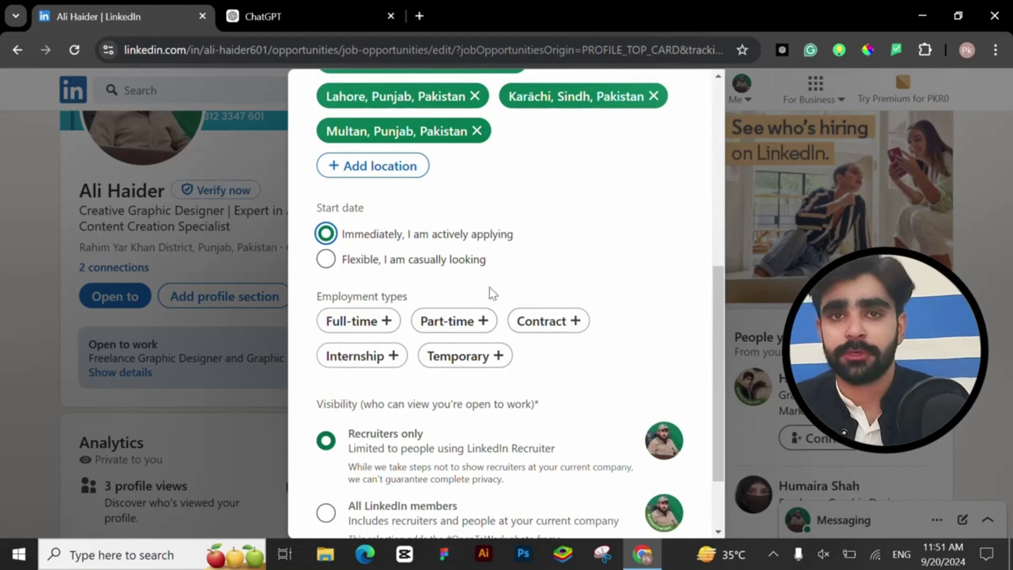
click(357, 336)
click(464, 330)
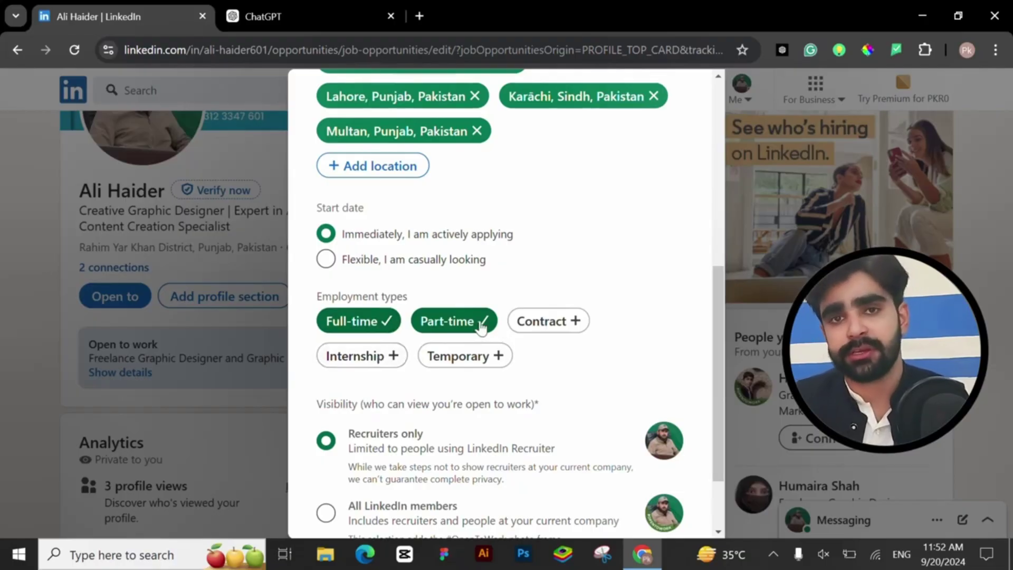
click(565, 325)
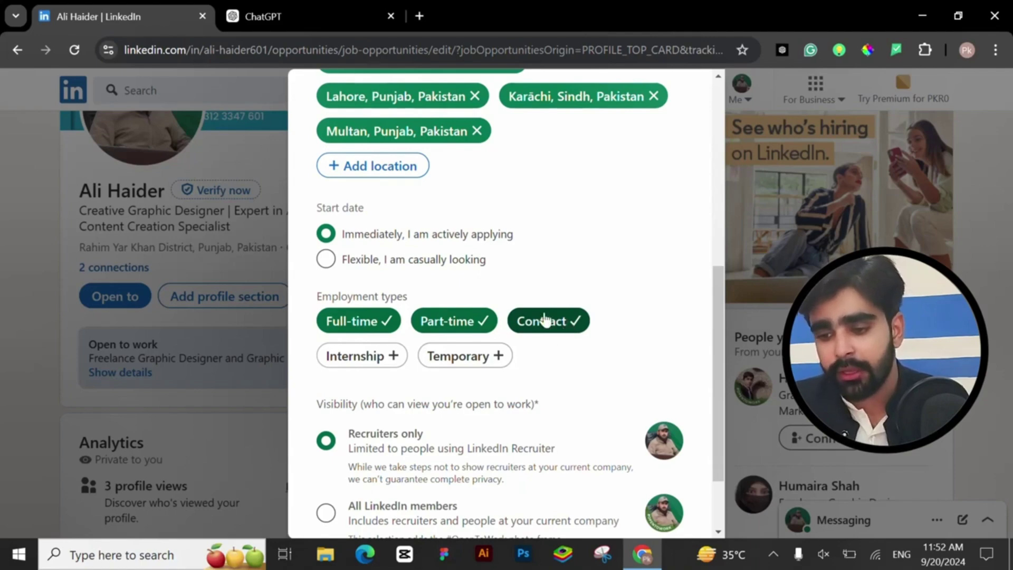
- Review who can view the Open to work status, keep it at Recruiters only and save the job preferences
scroll(502, 299, down, 1)
scroll(504, 300, down, 3)
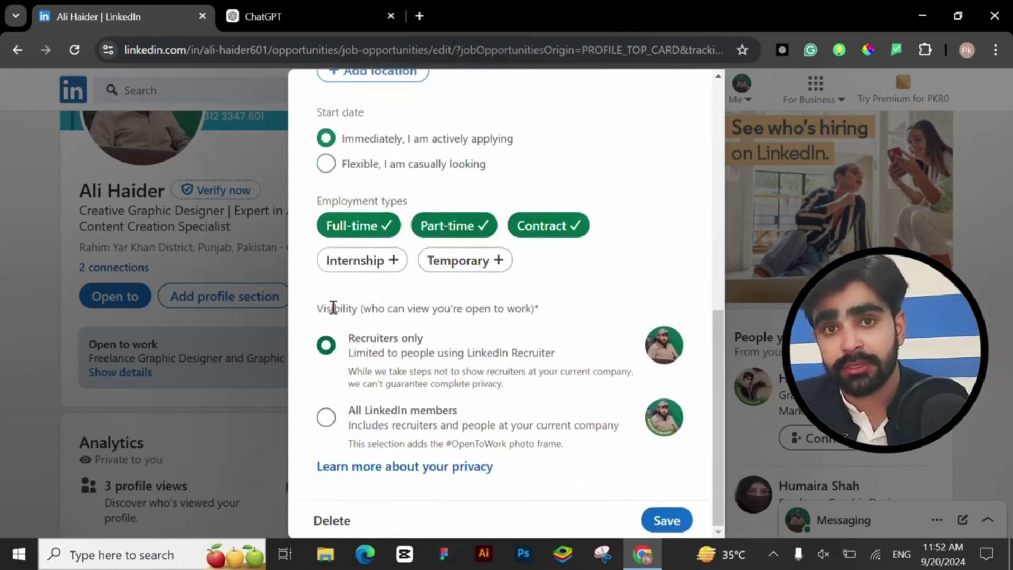
triple_click(365, 315)
click(436, 318)
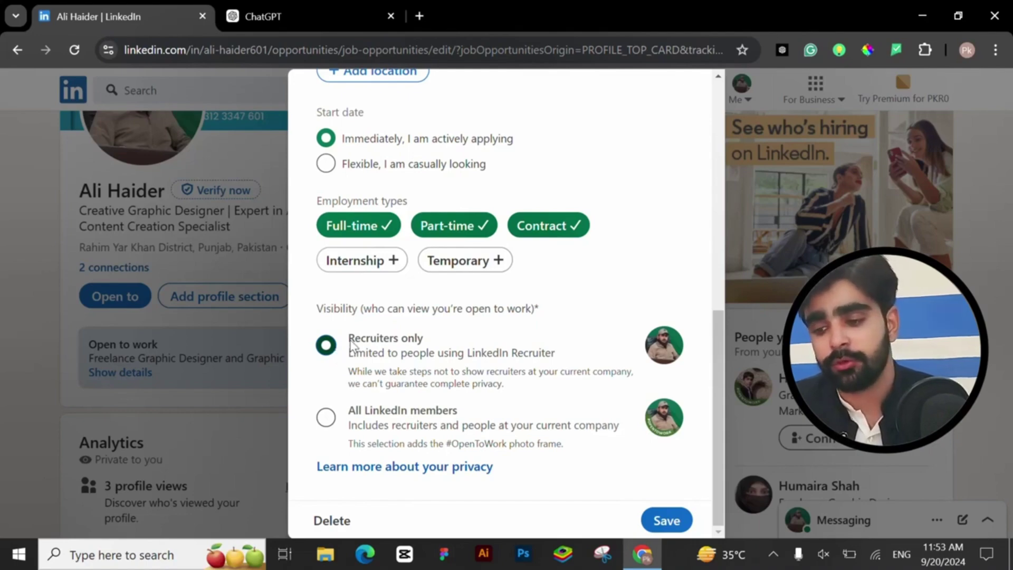
drag(348, 338, 478, 337)
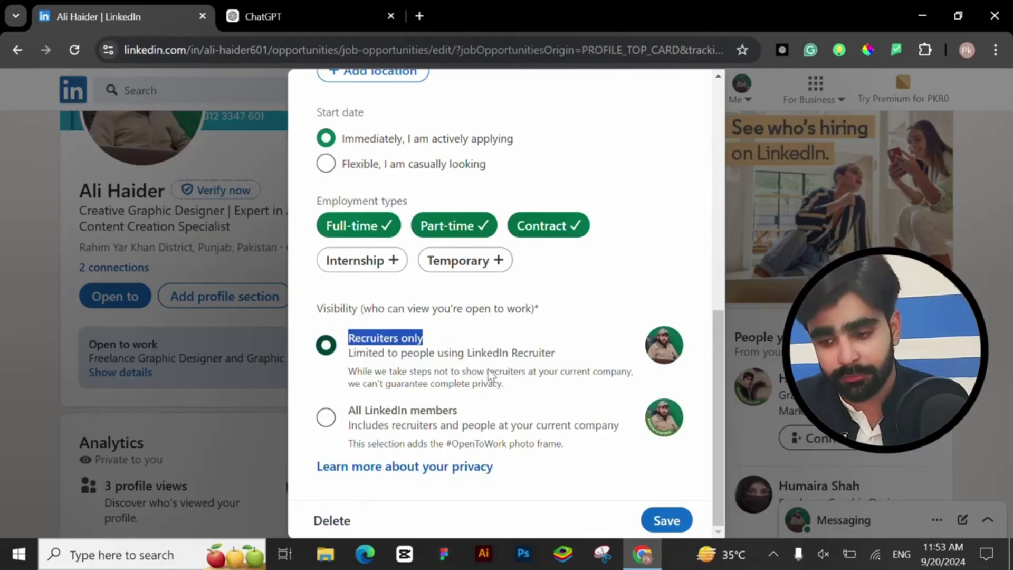
click(416, 371)
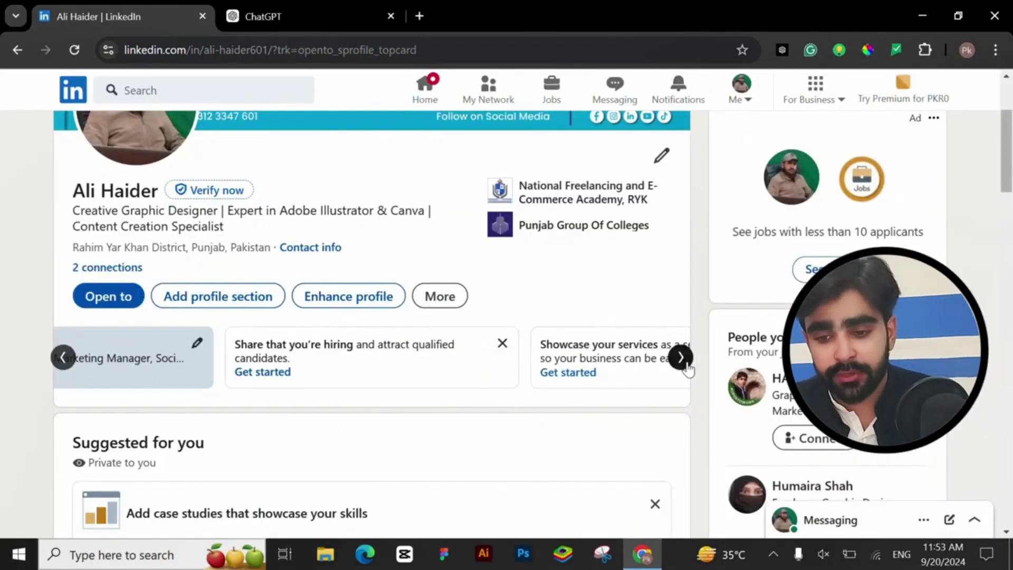
- Look through the profile's suggestion cards, analytics, resources and activity sections
click(685, 365)
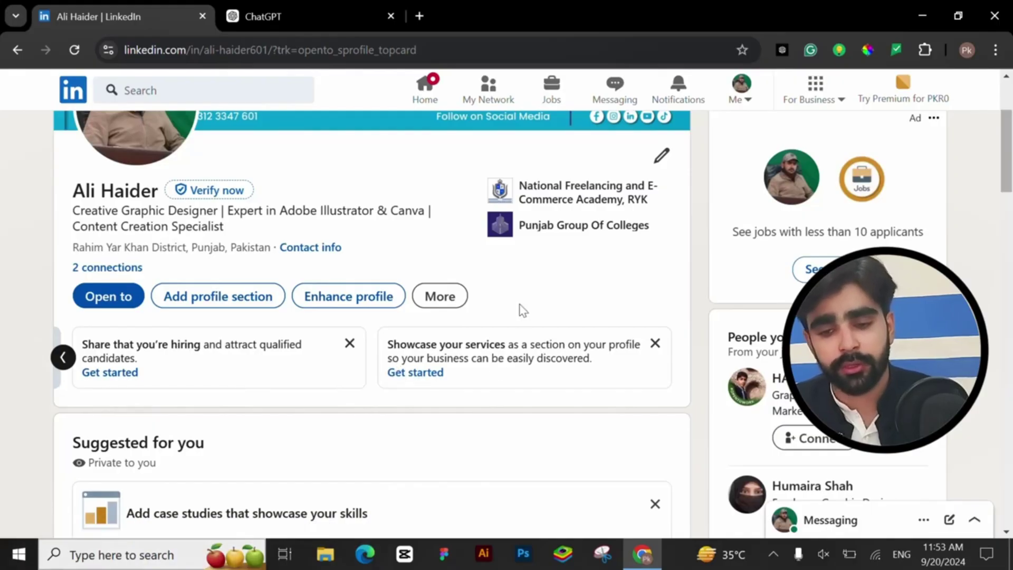
scroll(517, 305, down, 15)
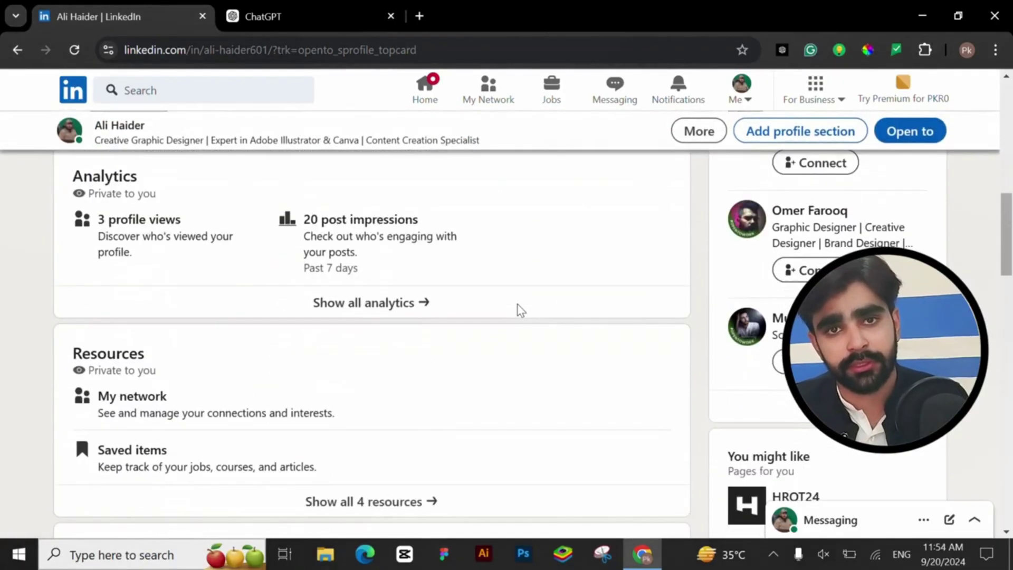
scroll(437, 322, down, 5)
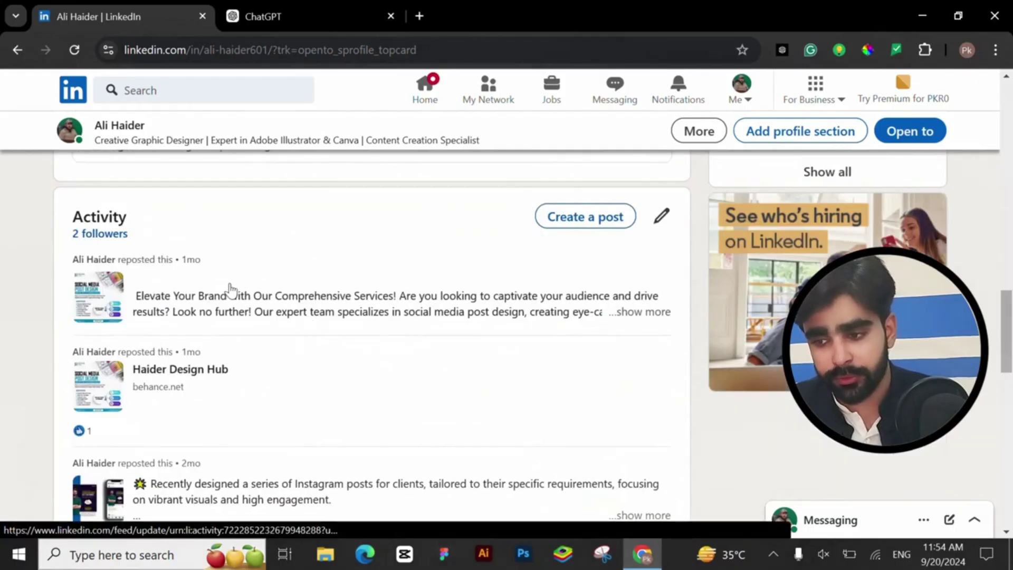
- From the home feed, open a full stack developer's profile and examine its headline, services, featured posts, experience and education
click(419, 95)
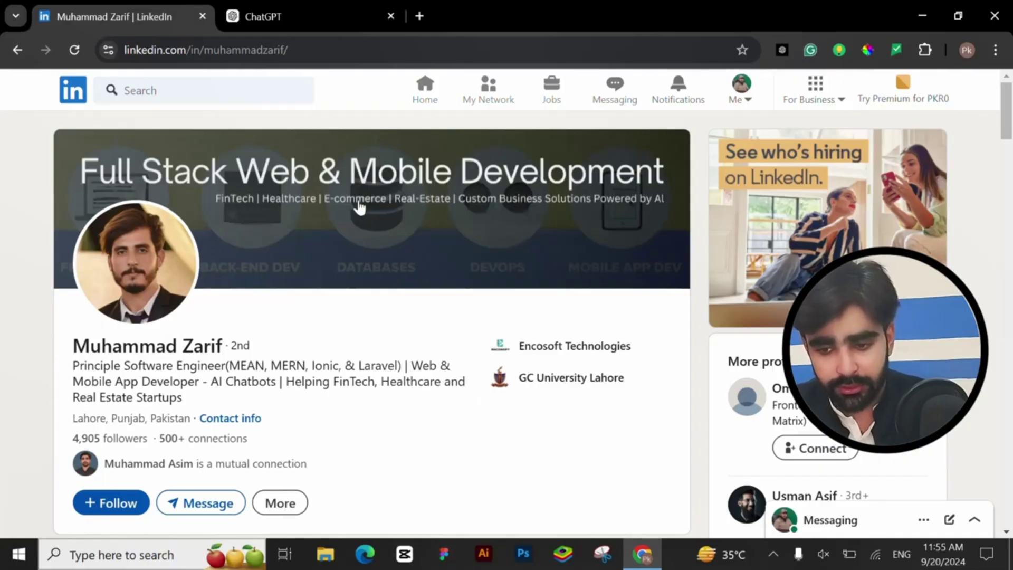
scroll(252, 346, down, 1)
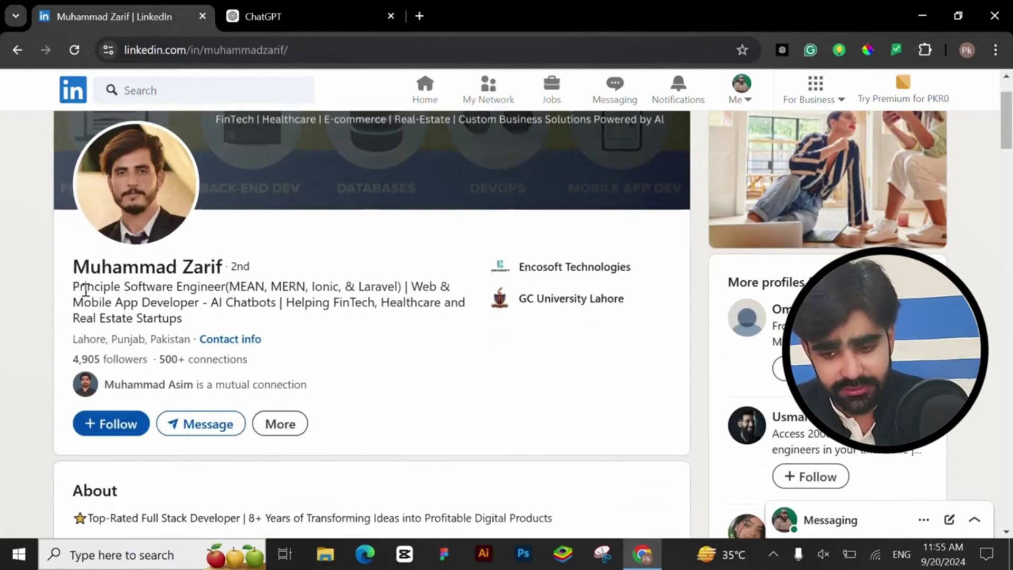
drag(86, 289, 184, 317)
scroll(184, 313, down, 8)
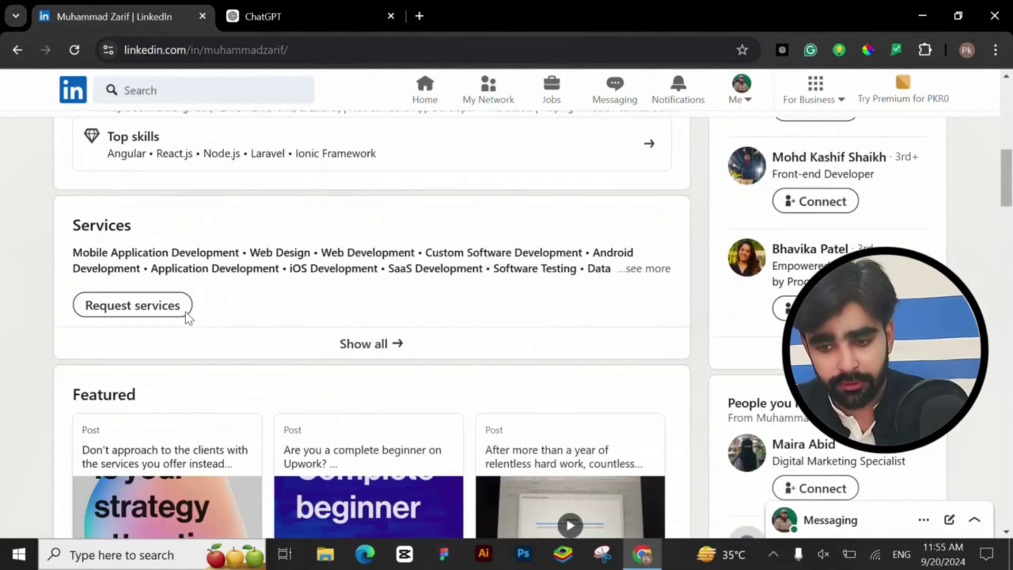
scroll(174, 267, down, 4)
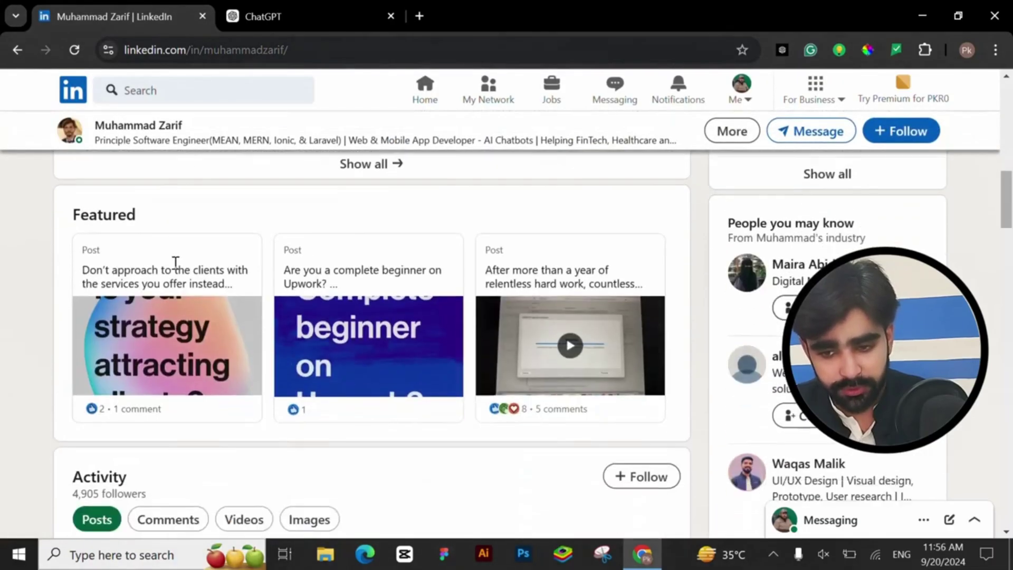
scroll(311, 296, down, 13)
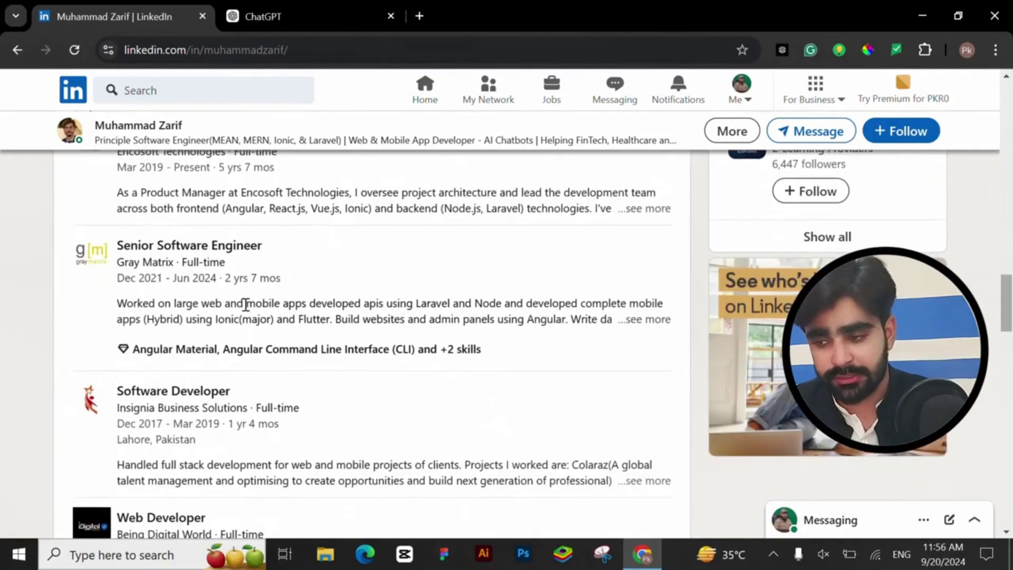
scroll(245, 305, down, 9)
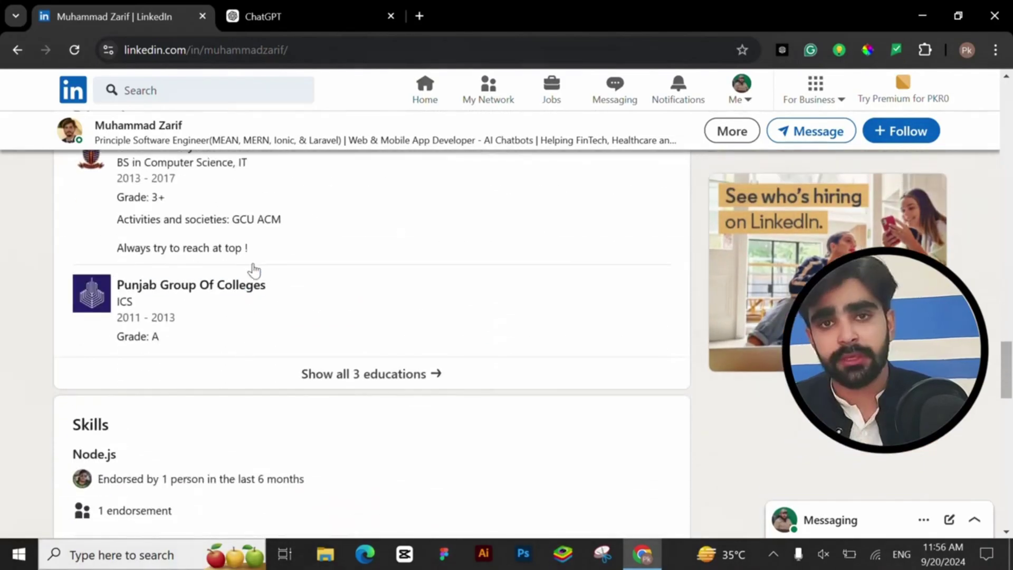
- Revisit the developer profile's banner and services, read its full About section, and return to the home feed
key(Home)
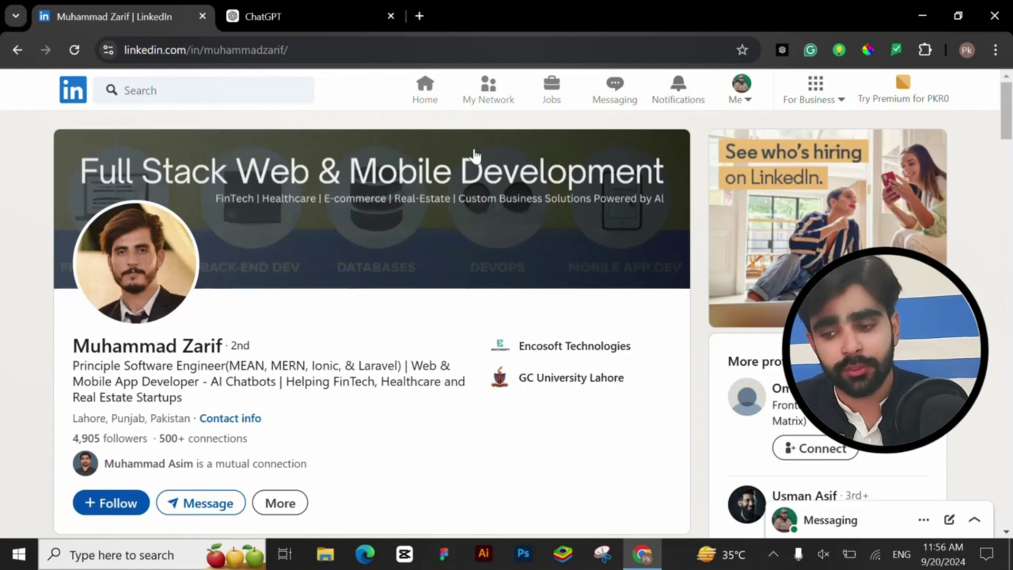
scroll(469, 158, down, 6)
scroll(436, 162, down, 5)
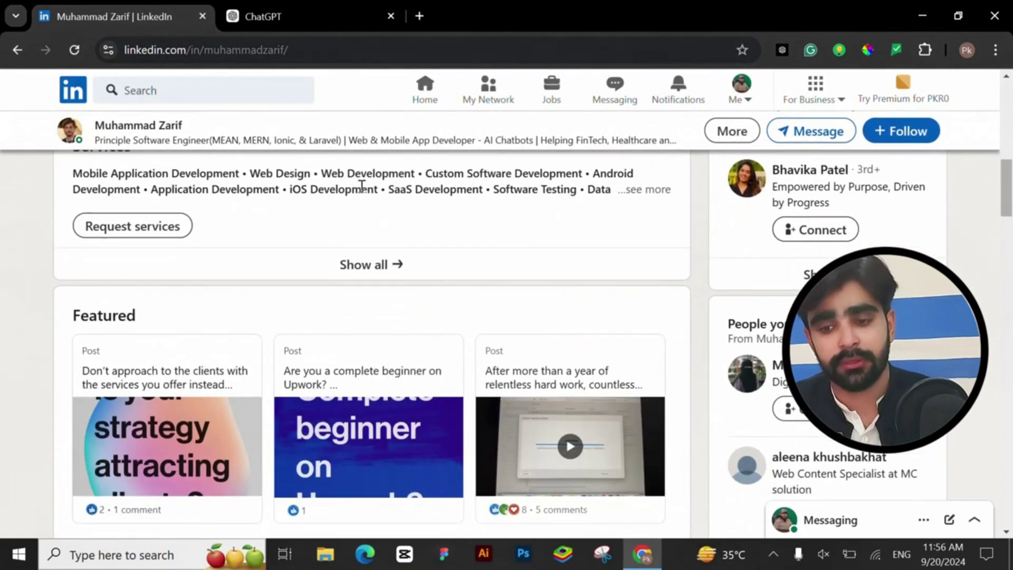
scroll(102, 206, up, 4)
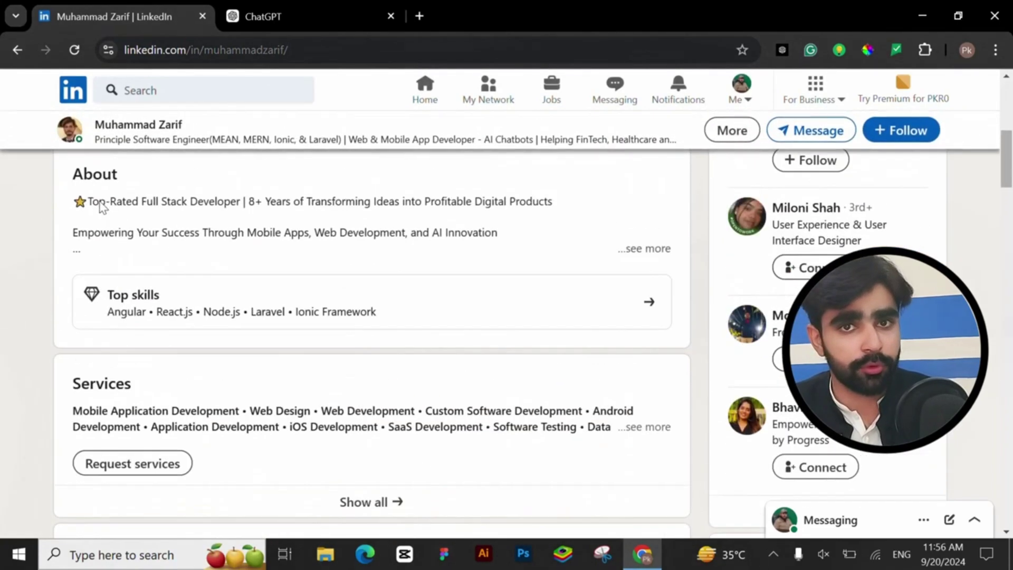
click(639, 247)
scroll(272, 248, down, 2)
click(419, 91)
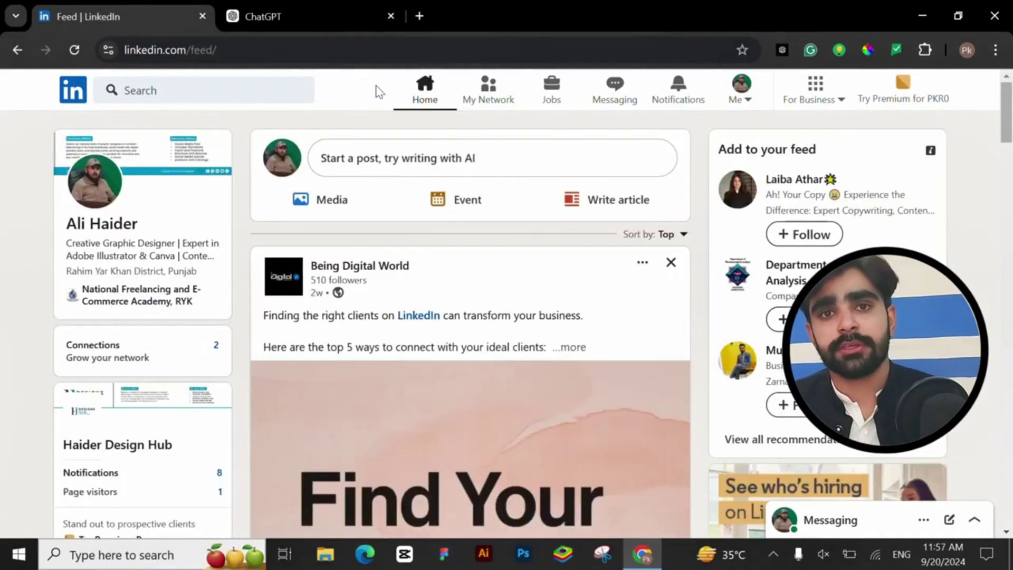
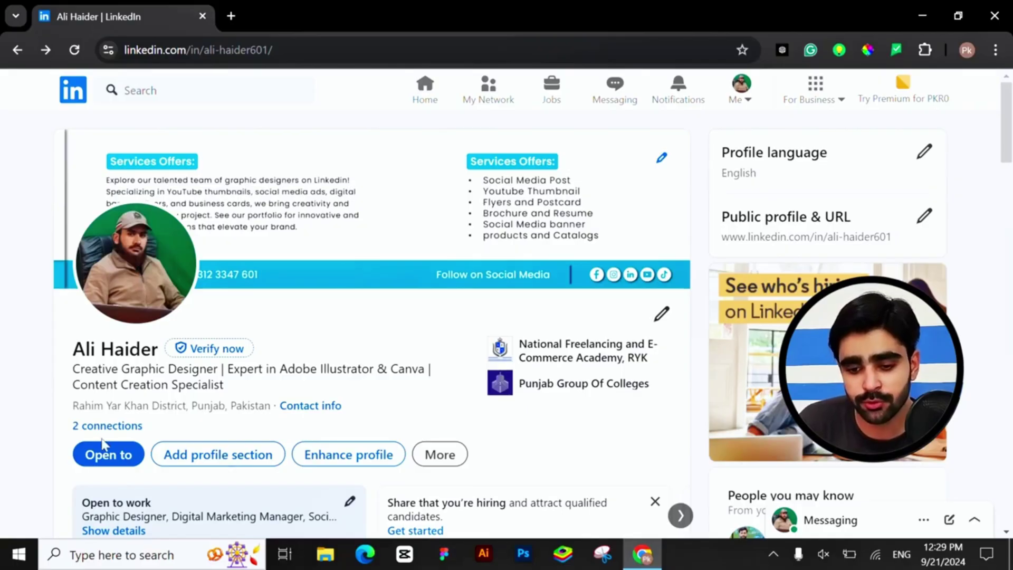
- Start the Providing services setup from the profile's Open to options and continue past the introduction to the services form
click(102, 463)
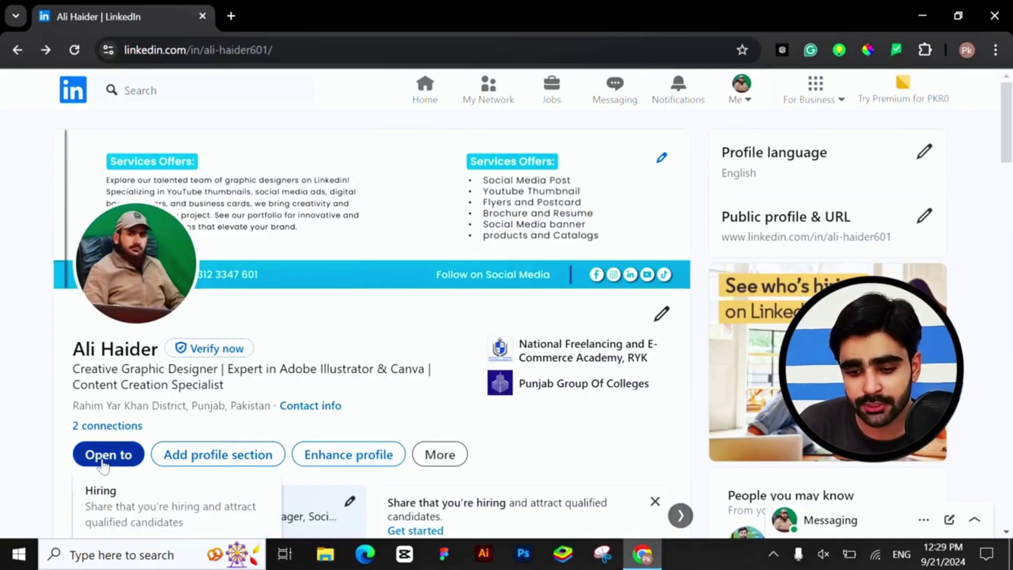
scroll(102, 468, down, 3)
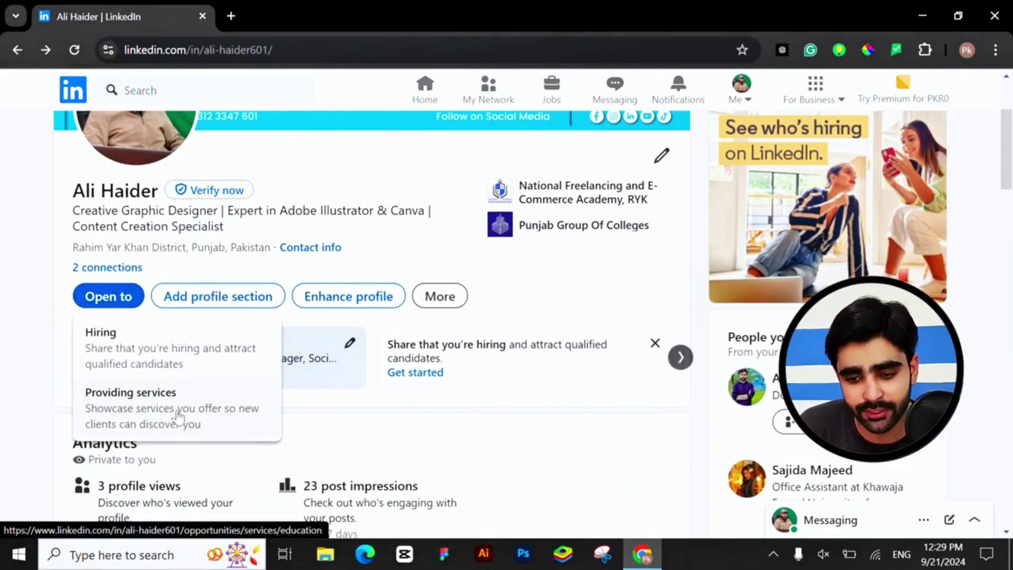
click(170, 418)
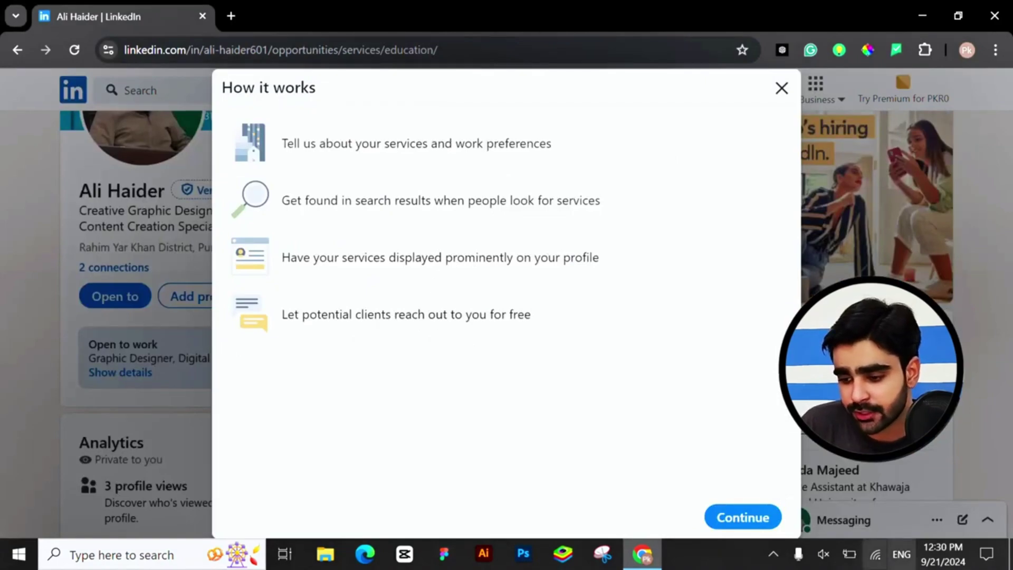
click(752, 517)
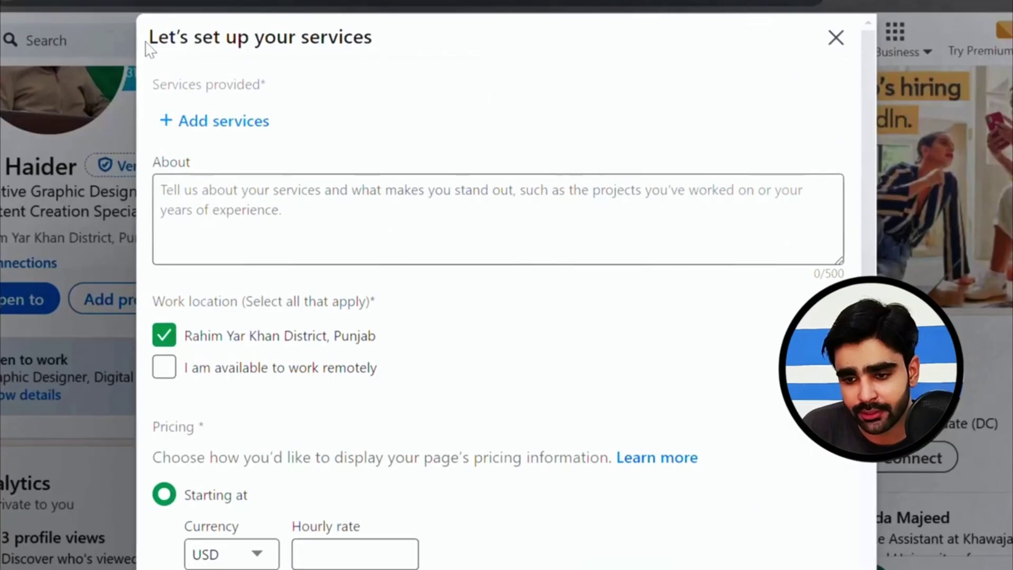
double_click(243, 92)
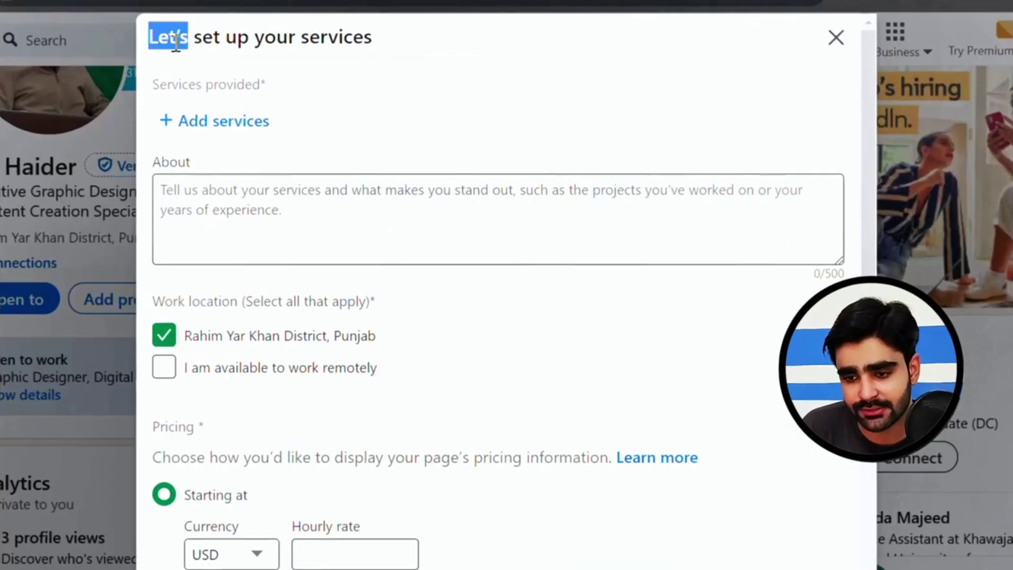
drag(176, 42, 398, 98)
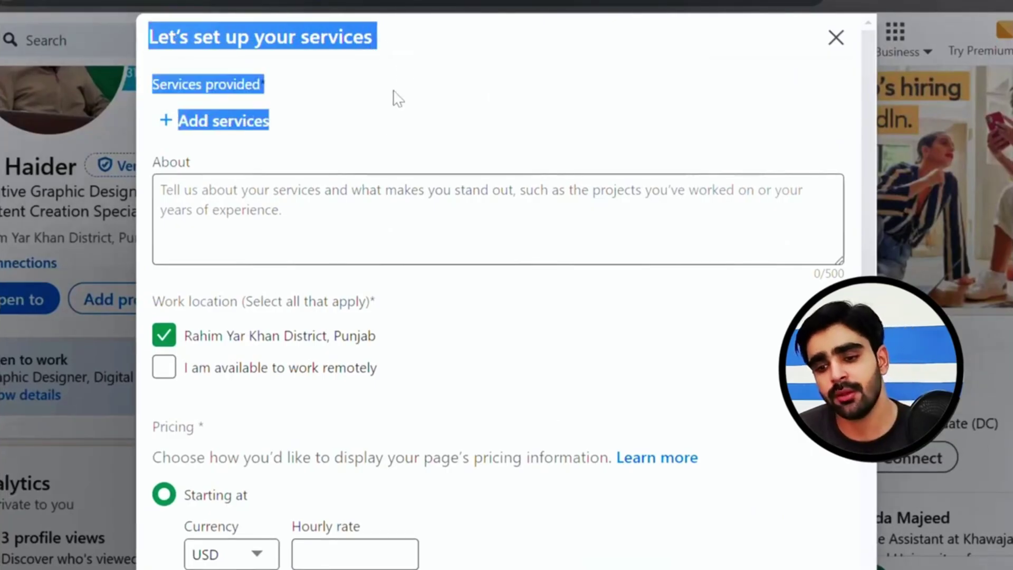
click(400, 87)
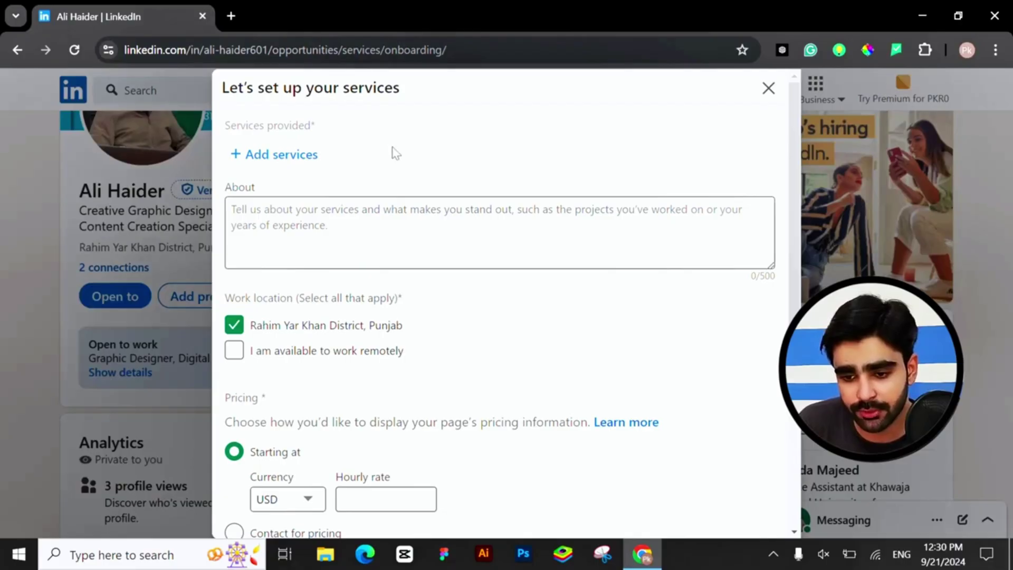
click(258, 206)
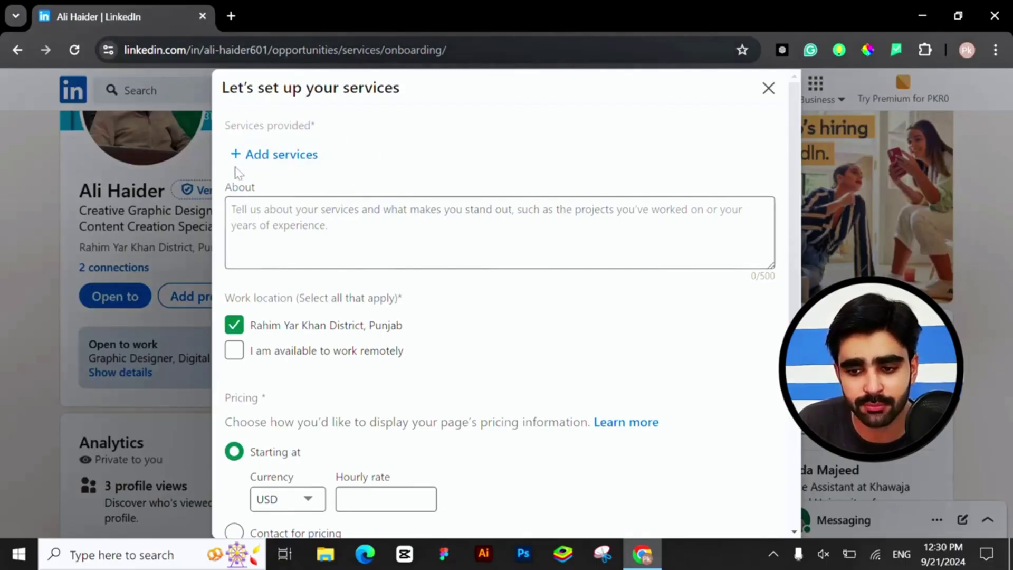
drag(234, 168, 227, 165)
click(445, 161)
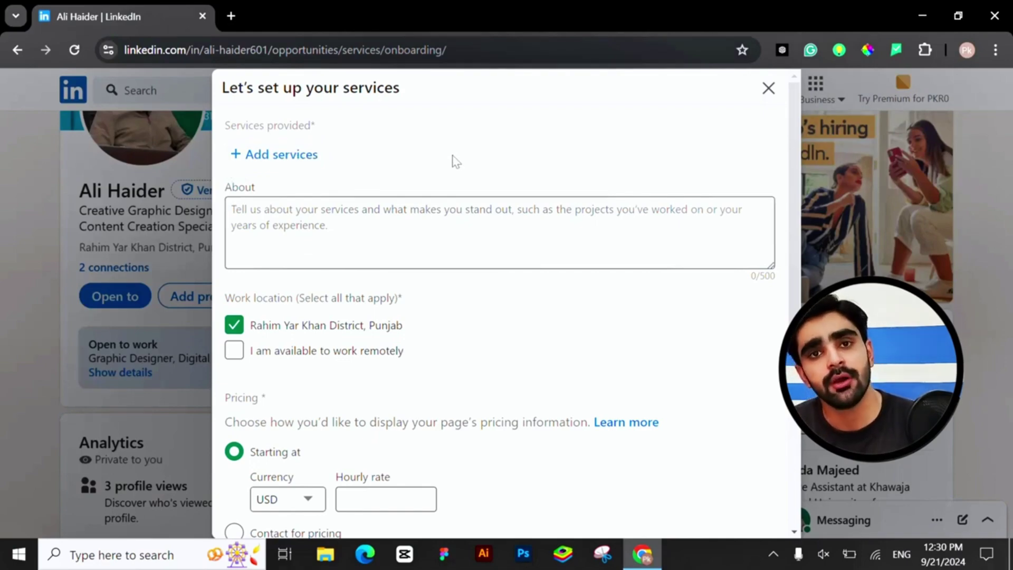
click(399, 242)
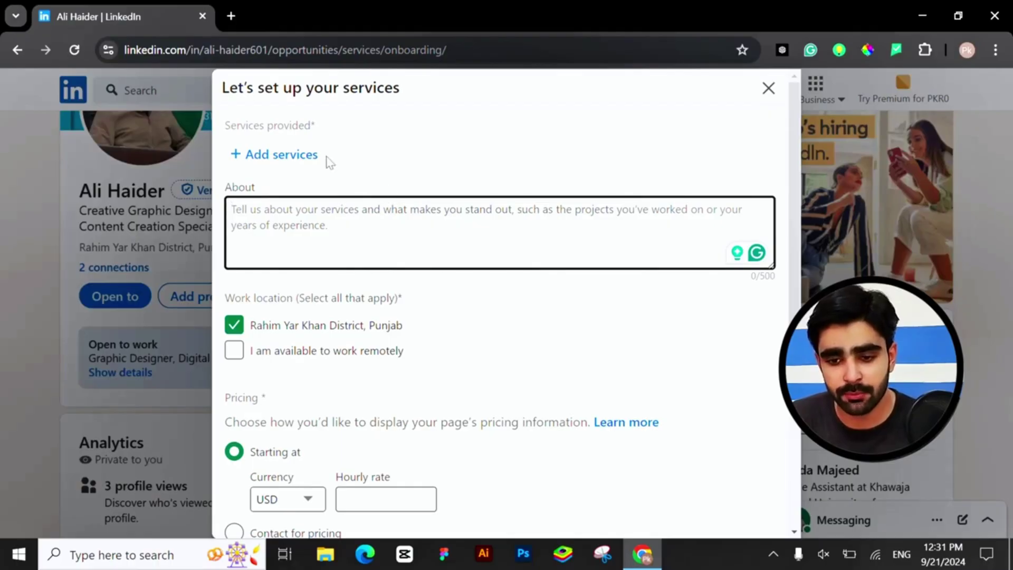
- Add Digital Marketing and Graphic Design as the services provided and finish the service selection
click(293, 156)
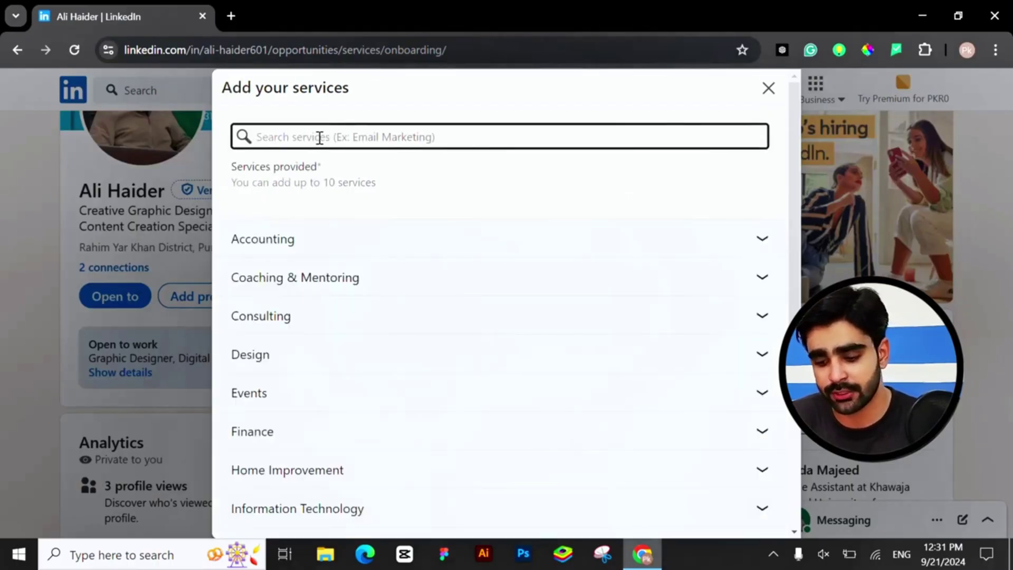
text(di)
key(ctrl+a)
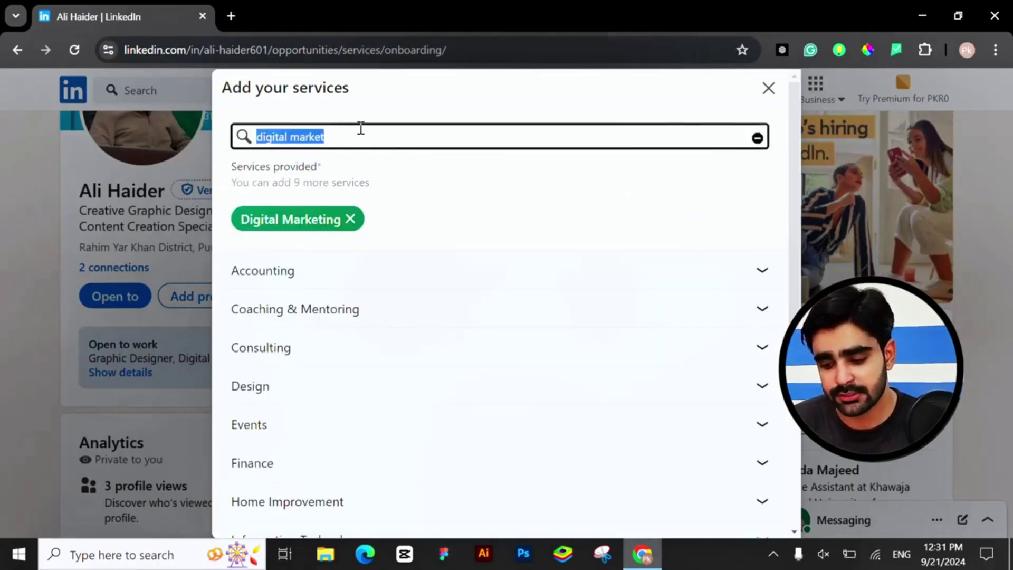
text(grap)
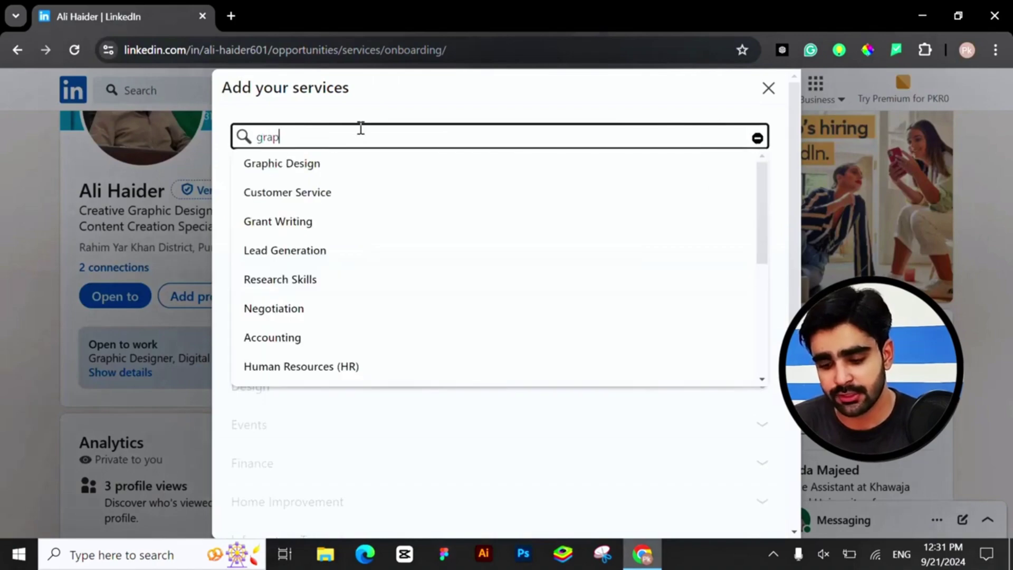
text(hic)
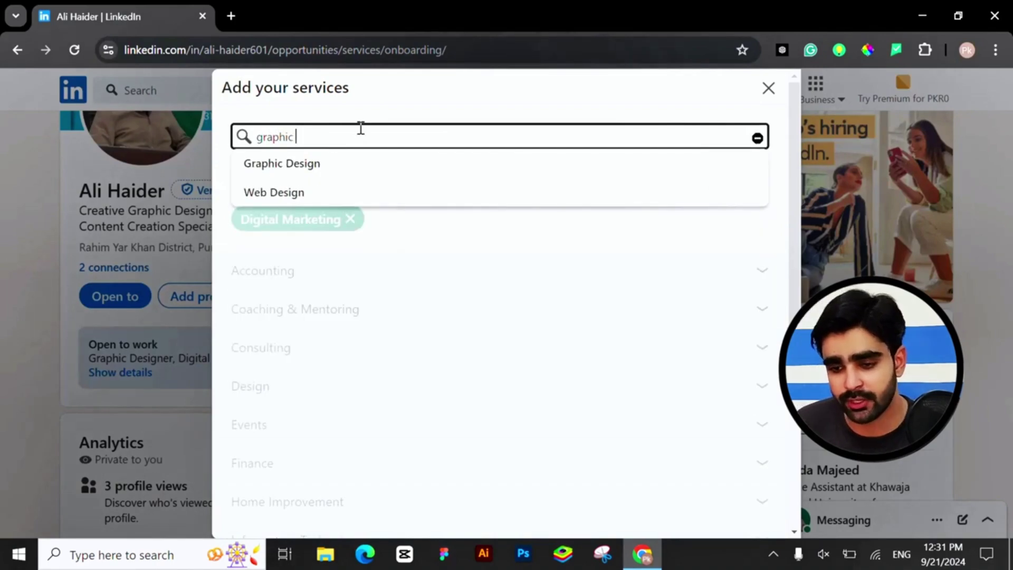
click(390, 163)
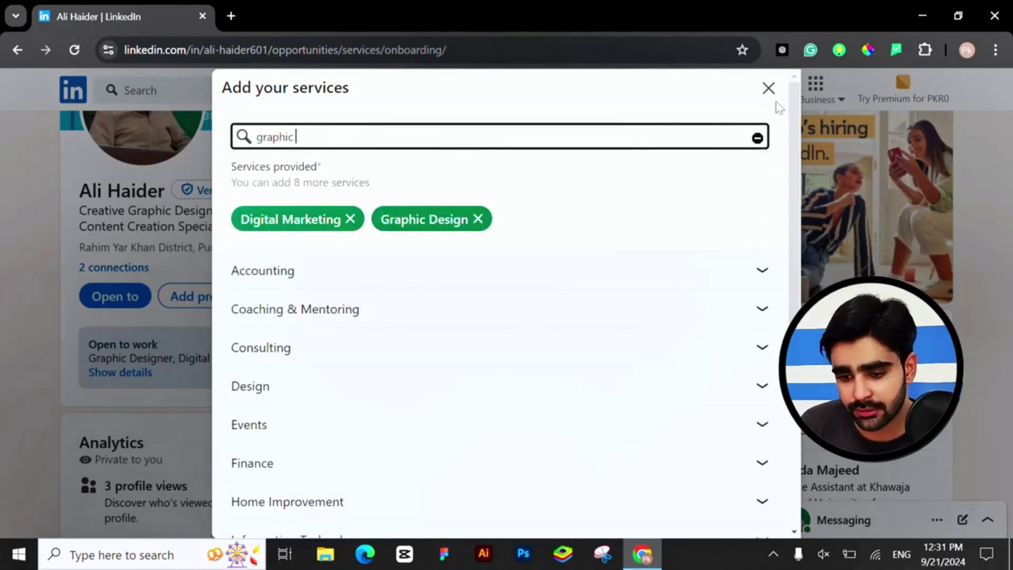
scroll(544, 206, down, 5)
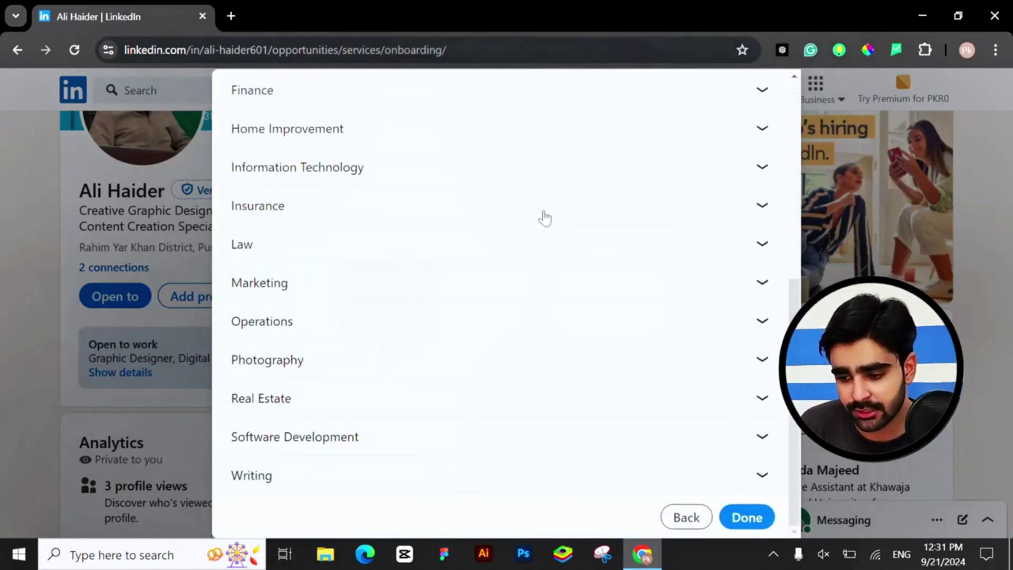
click(744, 518)
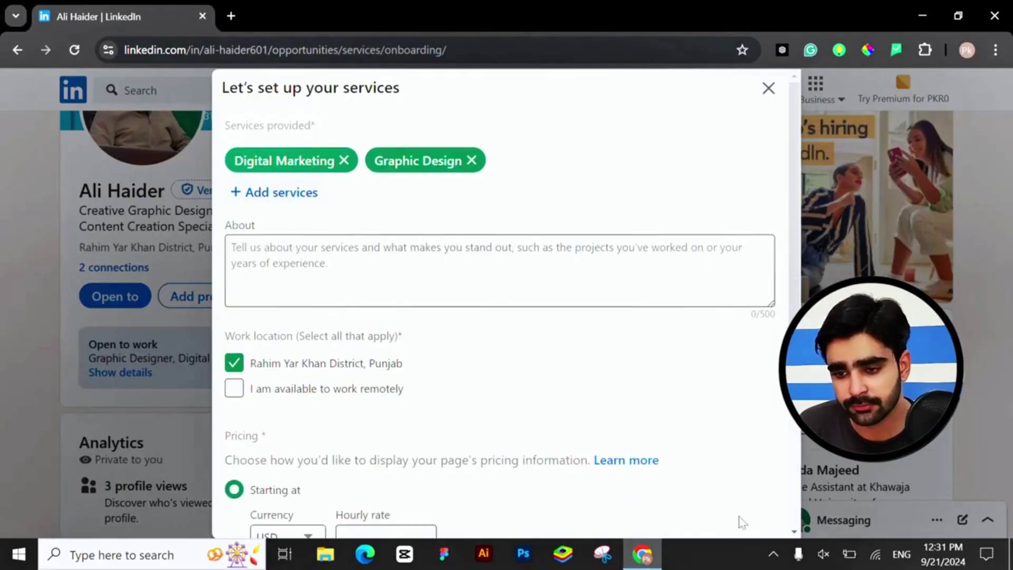
- Have ChatGPT in a new tab write a 500-character profile description for a graphic designer and digital marketing expert with 2 years of experience, and copy it
click(231, 16)
text(ch)
key(Return)
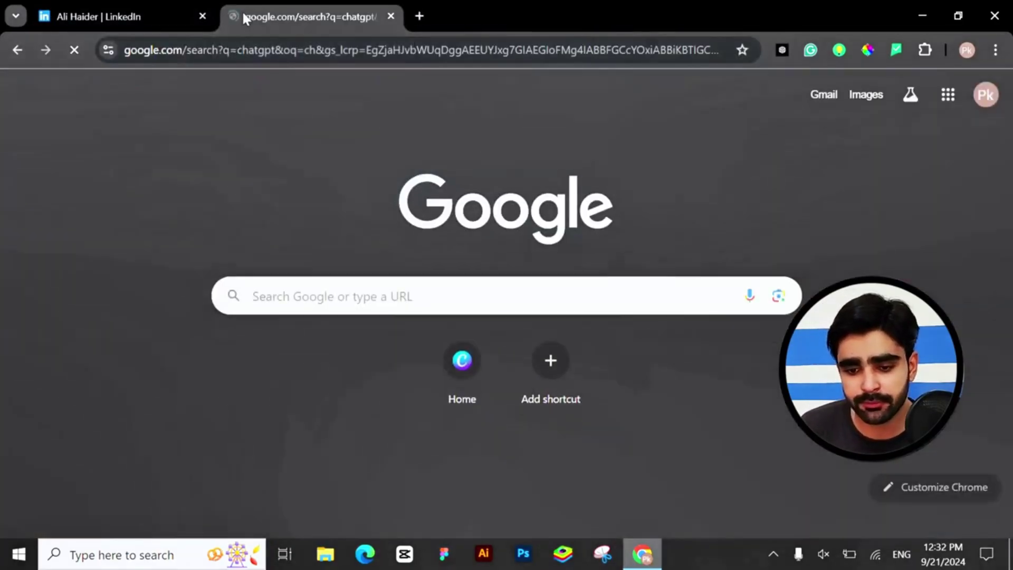
scroll(238, 295, down, 5)
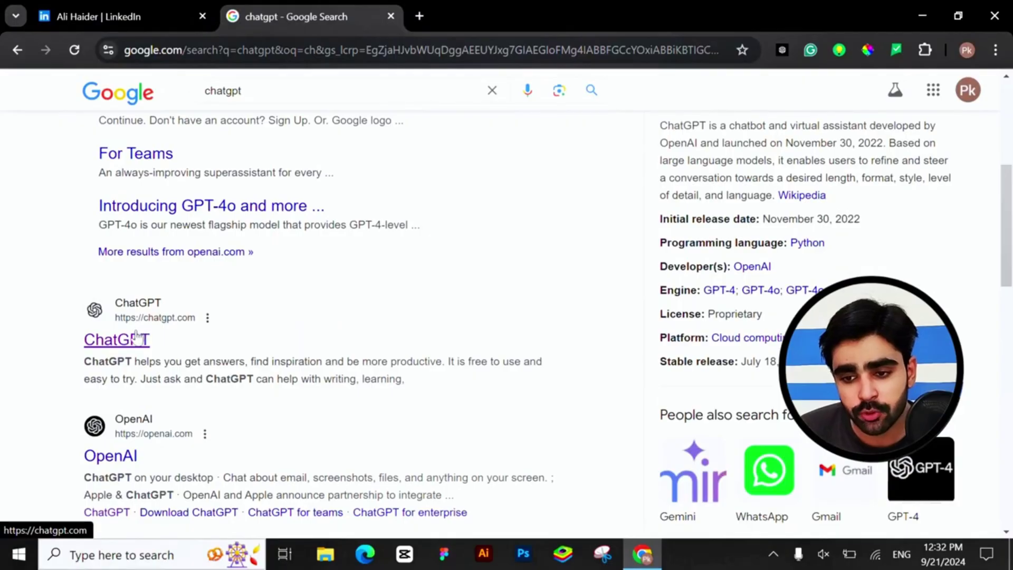
click(136, 338)
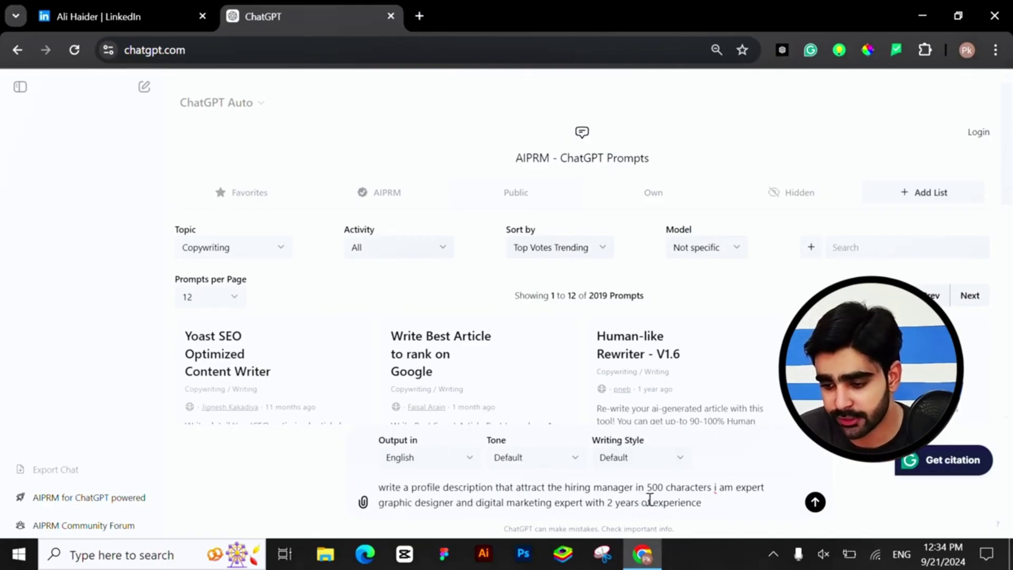
click(817, 502)
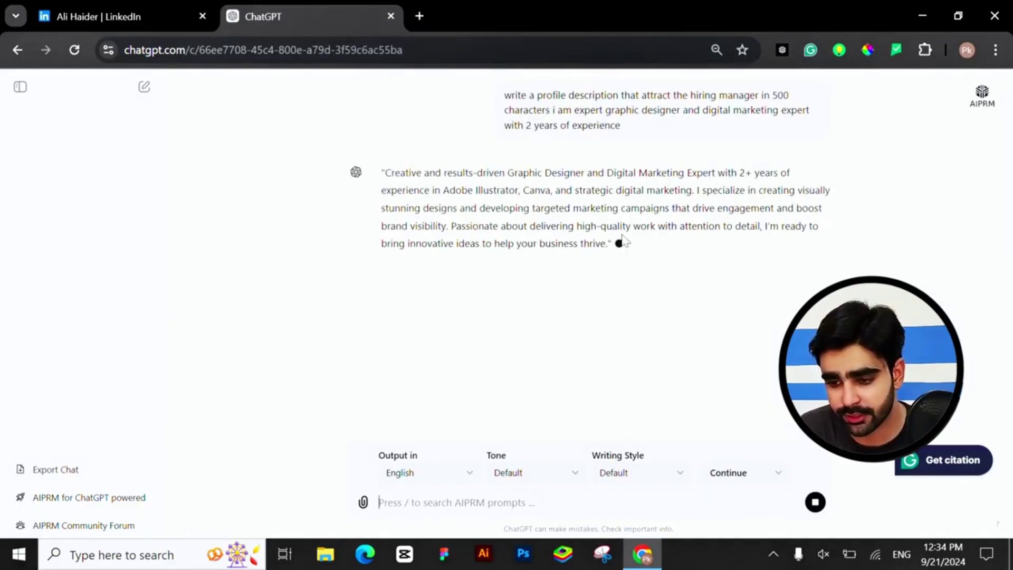
click(388, 269)
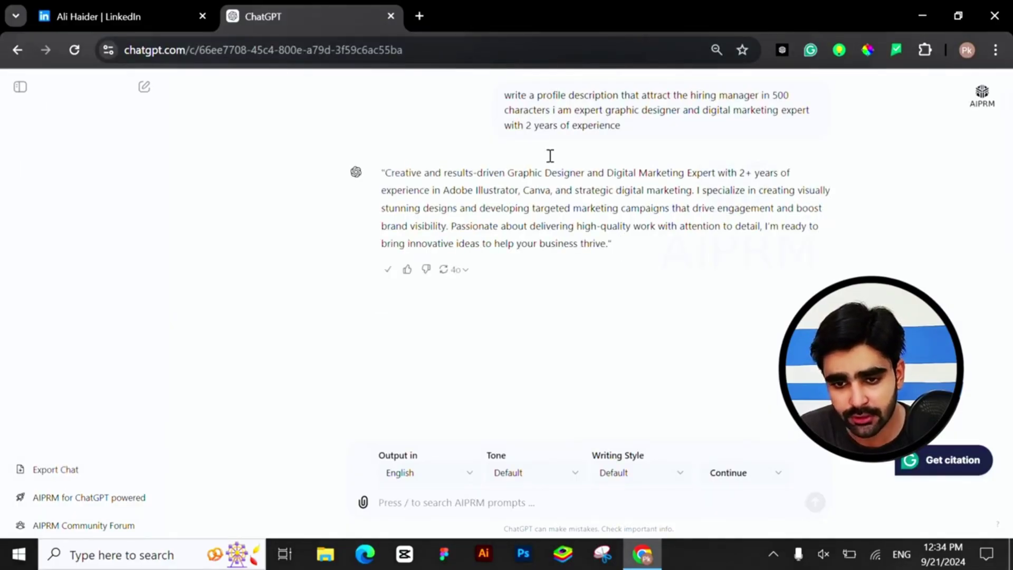
- Back on LinkedIn, paste the copied description into the services form's About field and remove its surrounding quotation marks
click(187, 11)
click(385, 262)
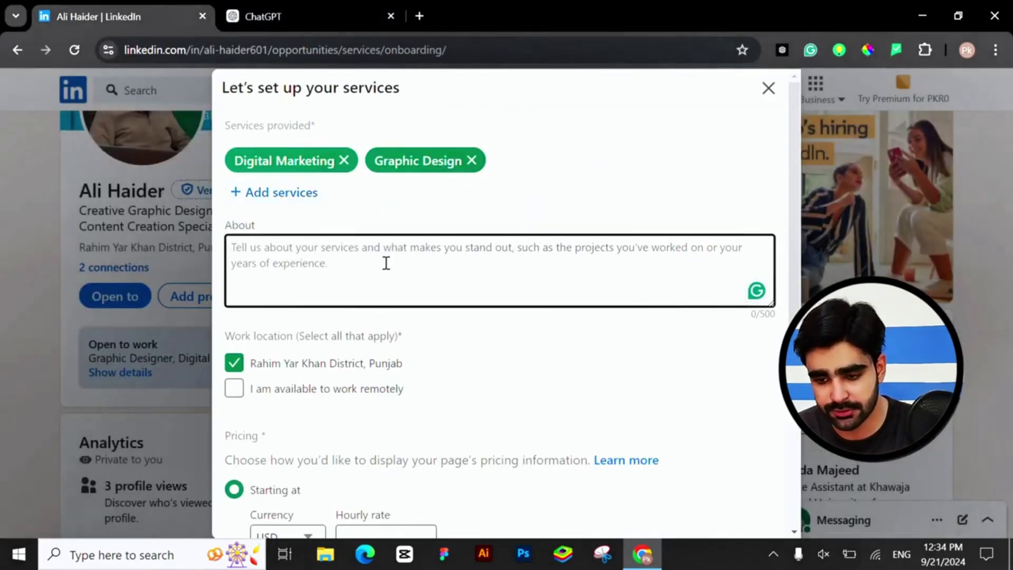
key(ctrl+v)
key(BackSpace)
key(ctrl+Home)
key(Delete)
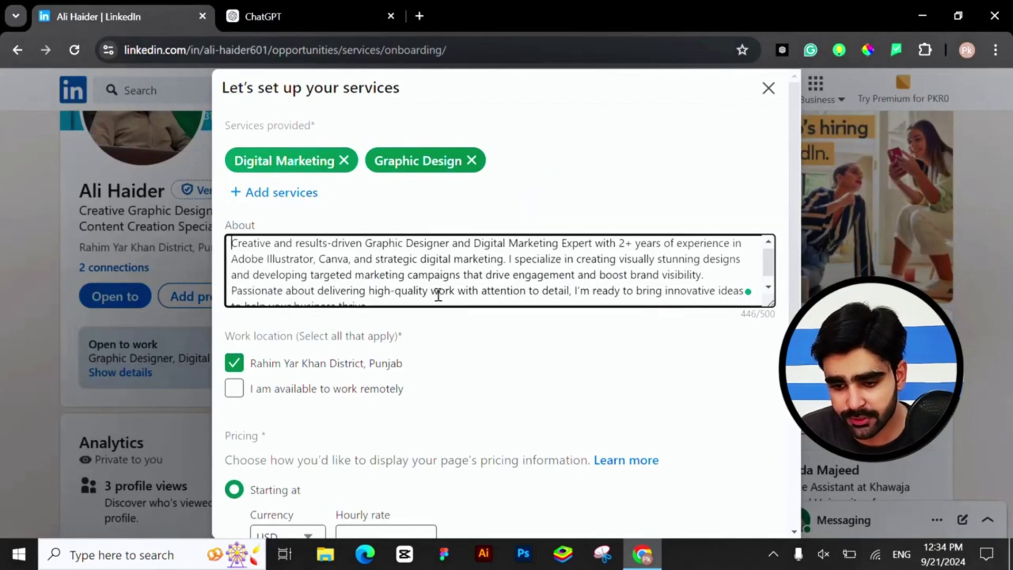
scroll(469, 283, down, 1)
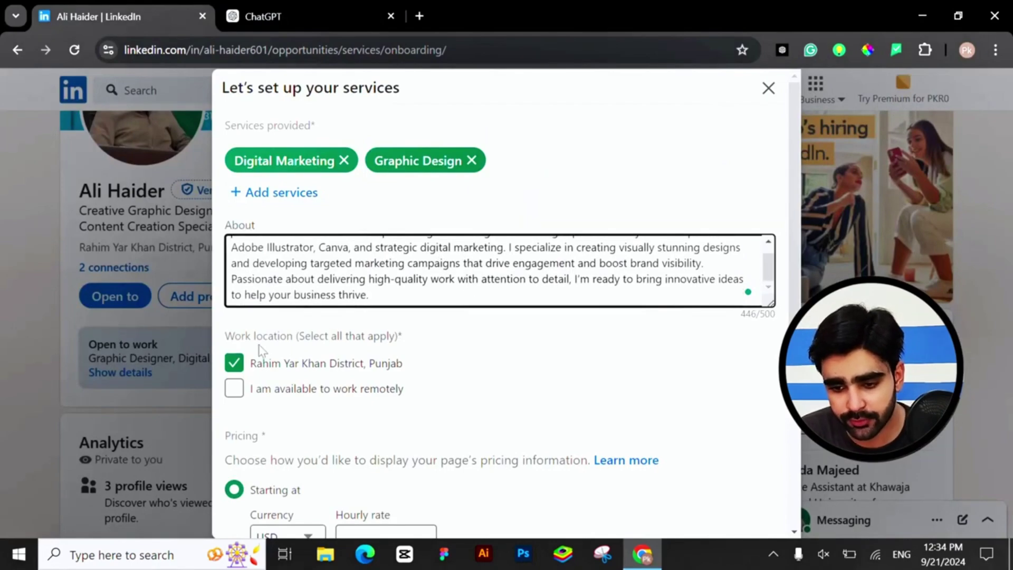
- Mark the work location as also available to work remotely, alongside Rahim Yar Khan District, Punjab
drag(230, 338, 353, 355)
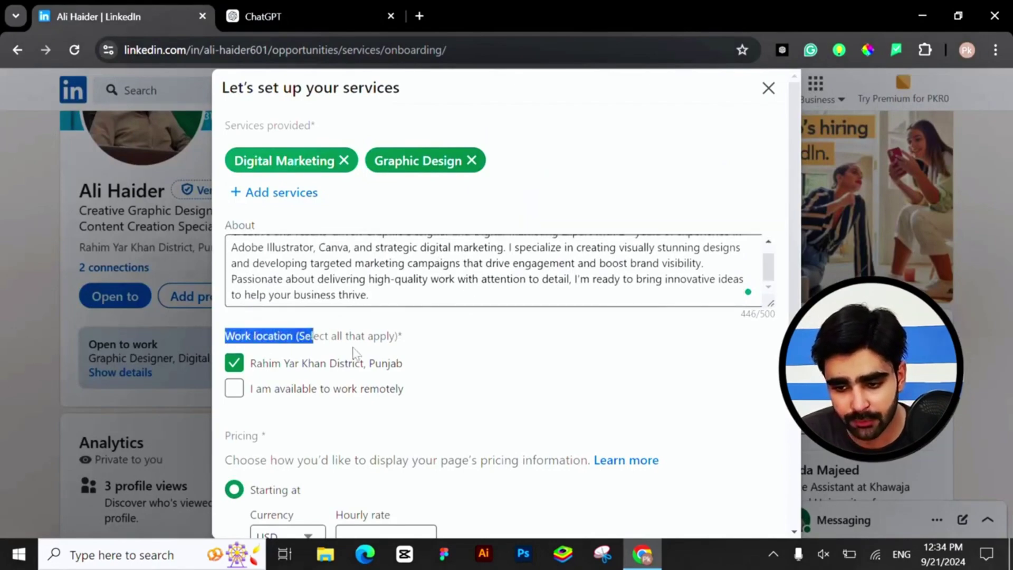
click(378, 337)
scroll(454, 339, down, 3)
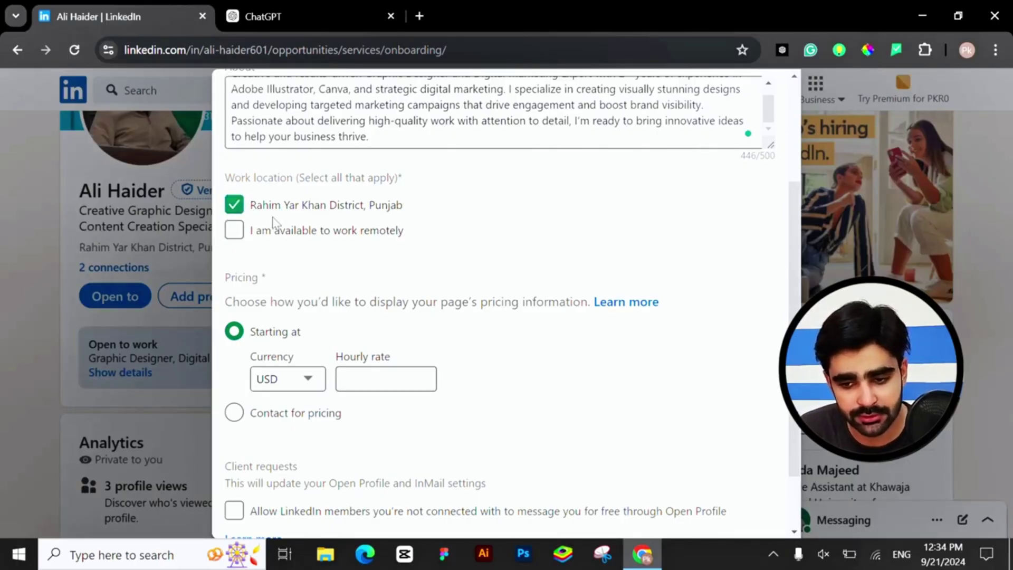
click(238, 232)
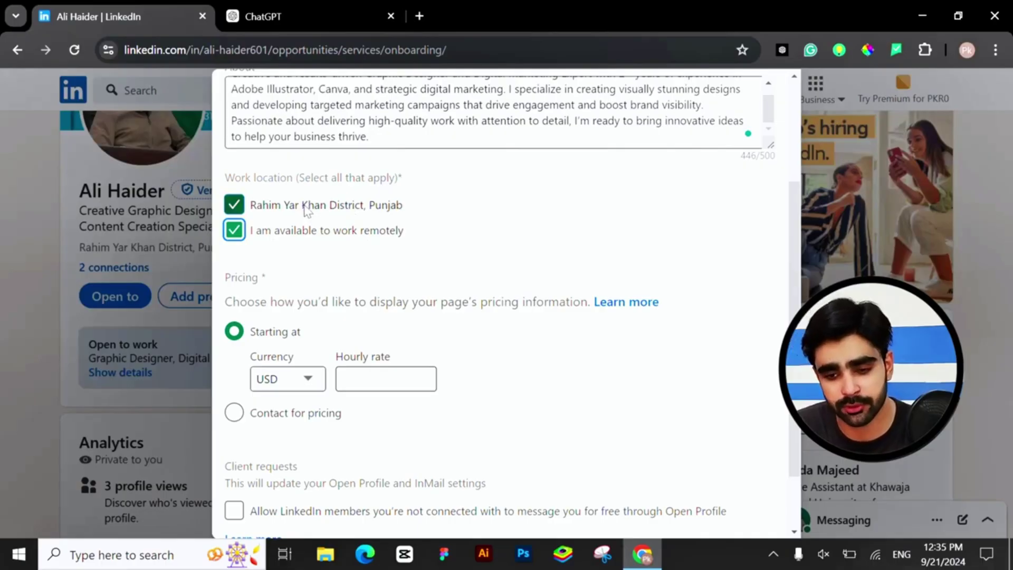
- Set the starting hourly rate to 10 USD and allow unconnected LinkedIn members to message for free through Open Profile
scroll(305, 207, down, 1)
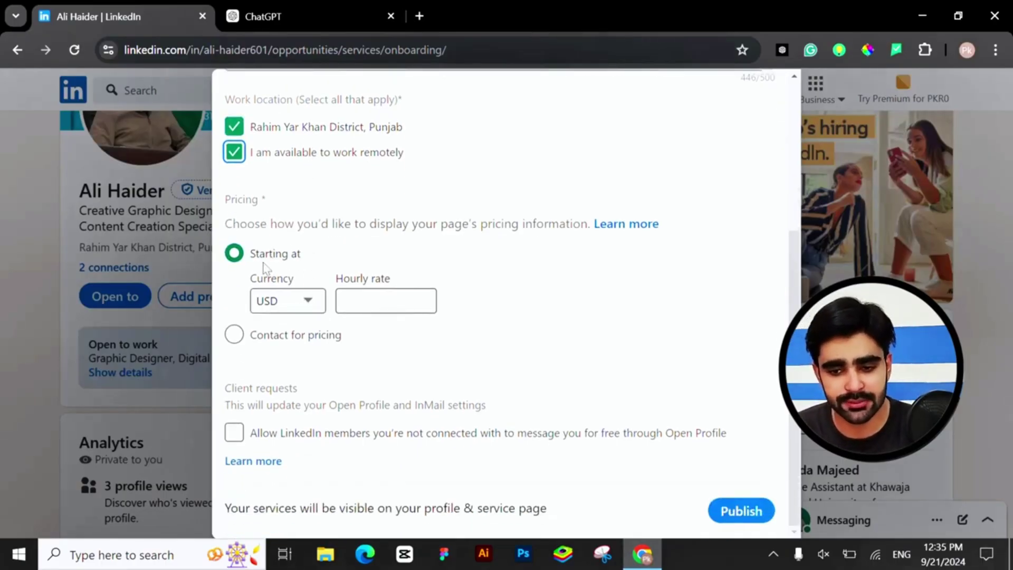
drag(224, 201, 549, 221)
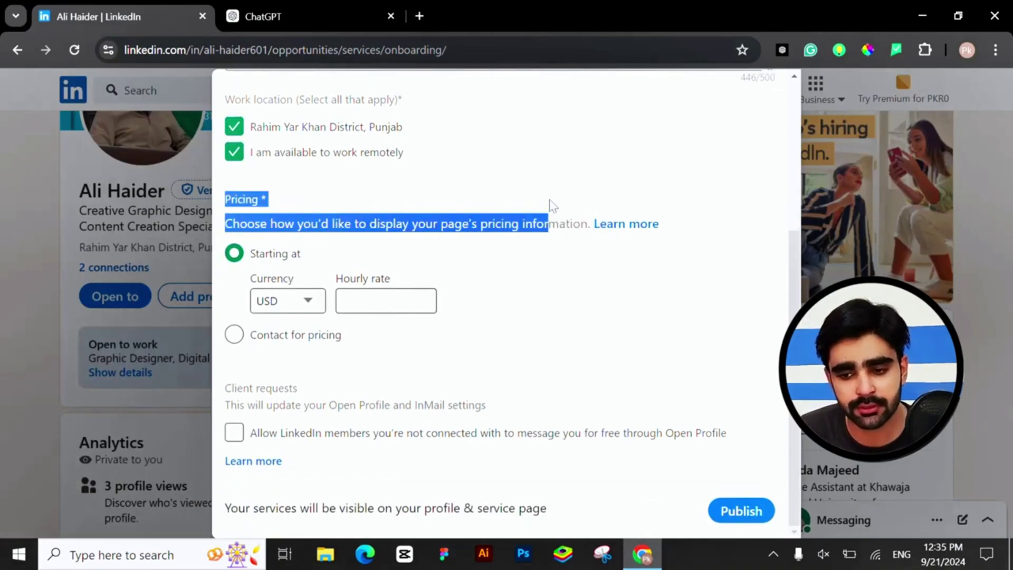
click(548, 209)
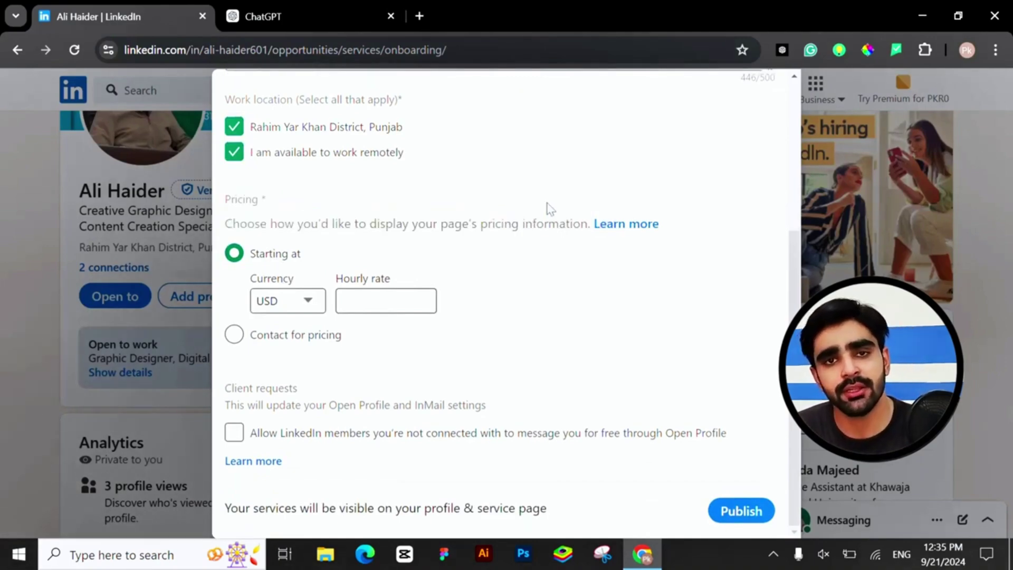
click(375, 297)
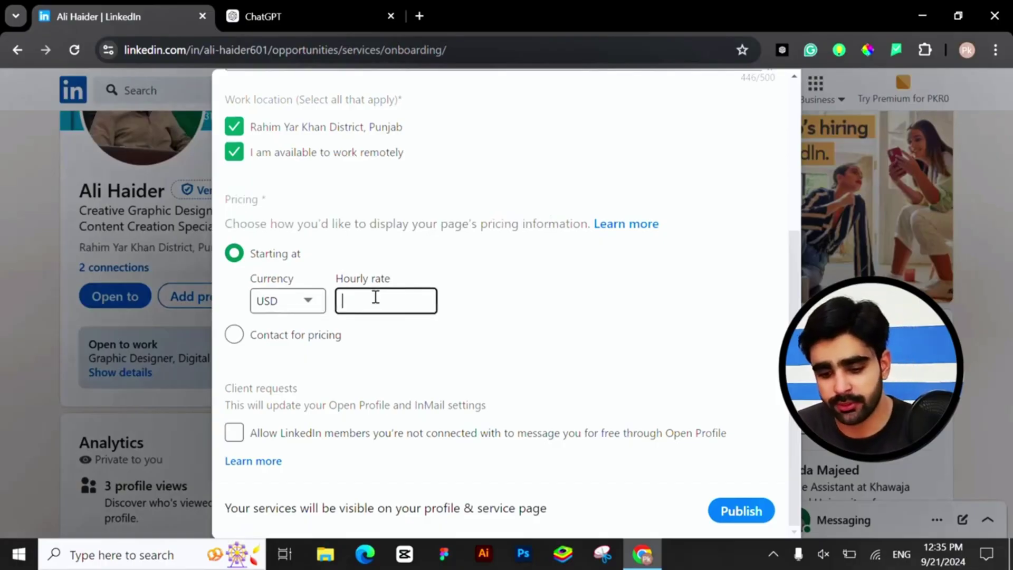
text(10)
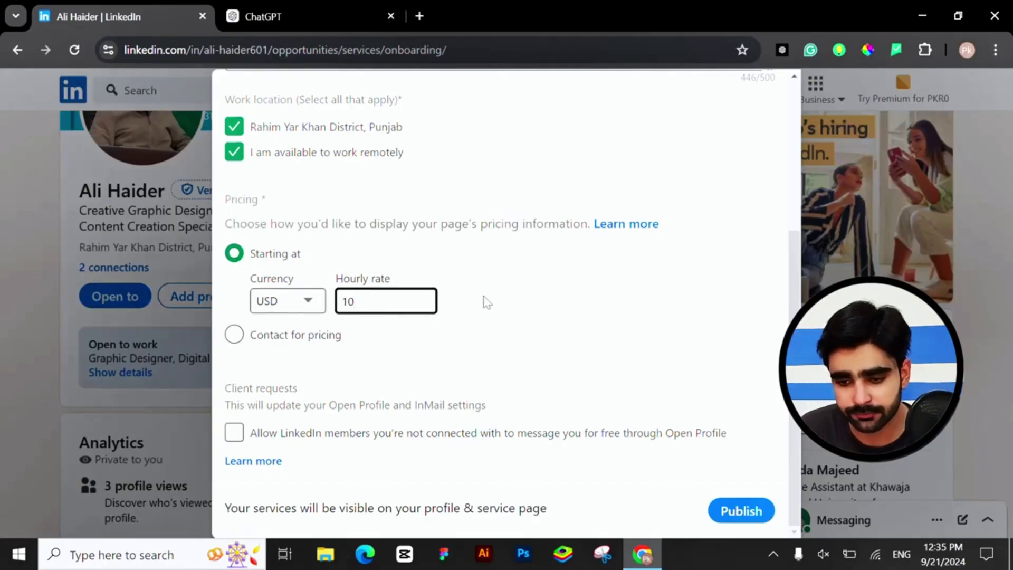
click(454, 371)
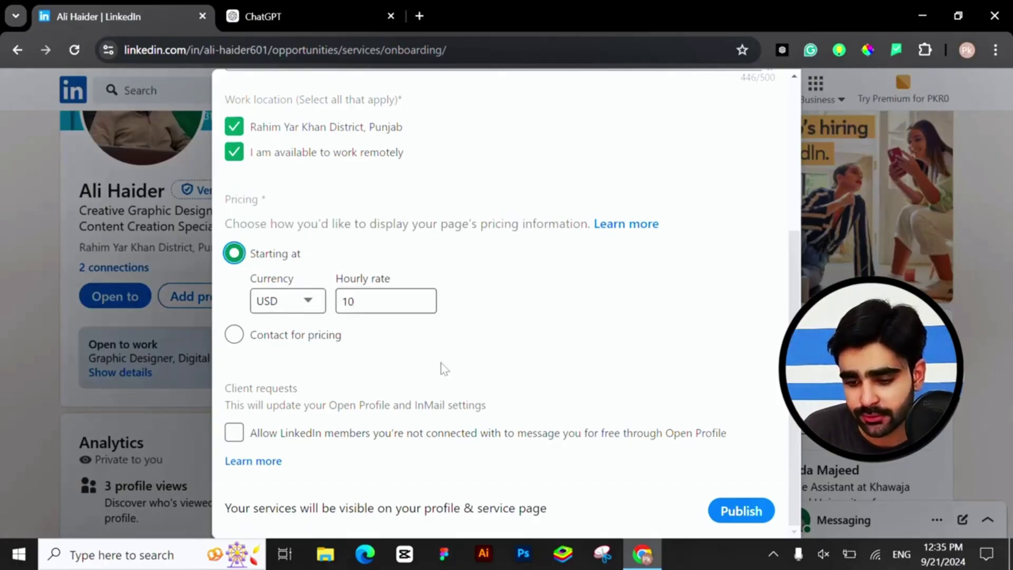
click(236, 436)
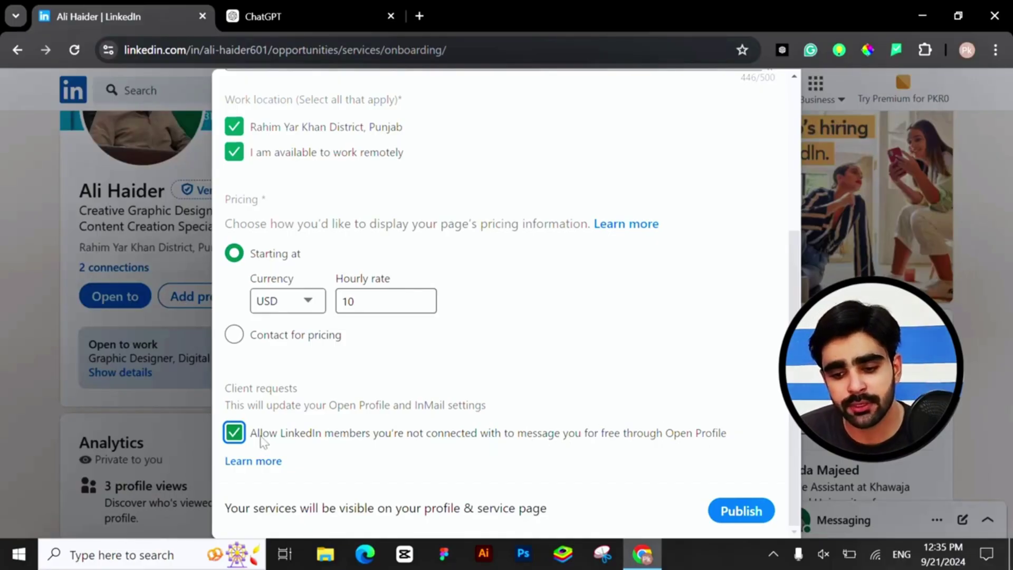
- Publish the services page and look through its About, services provided, media and reviews sections
drag(252, 440, 693, 435)
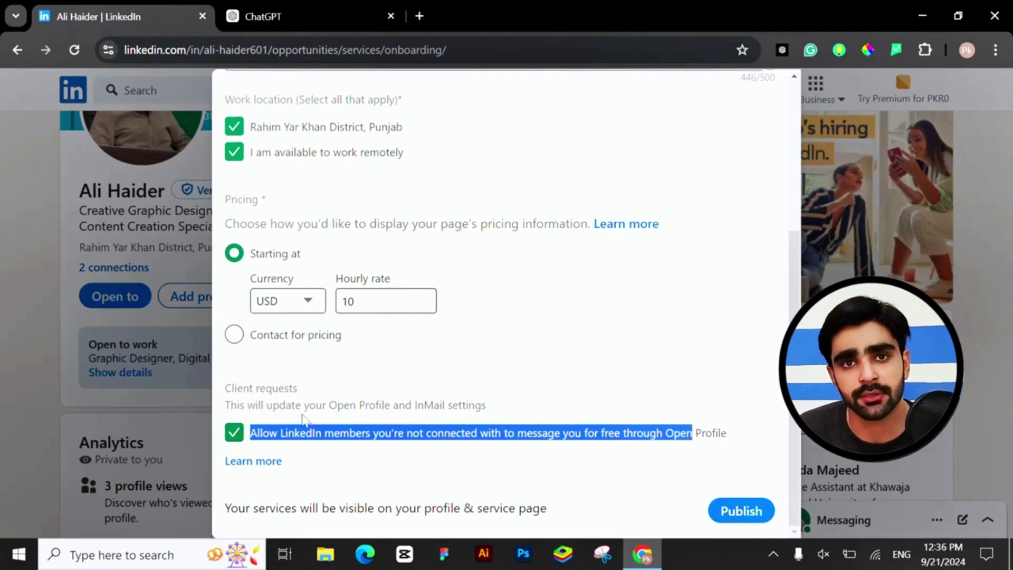
click(757, 512)
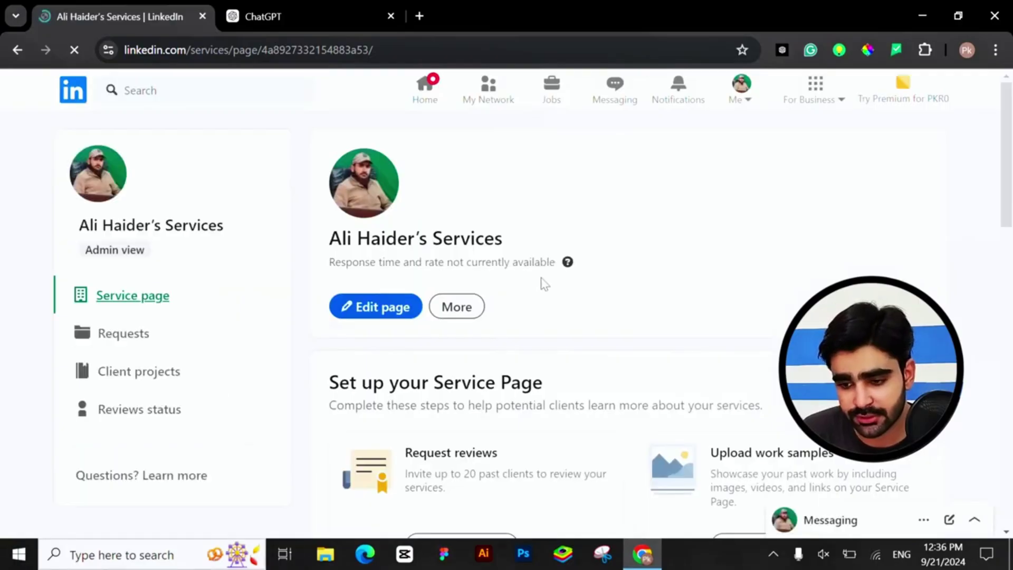
scroll(543, 278, down, 5)
scroll(546, 282, down, 3)
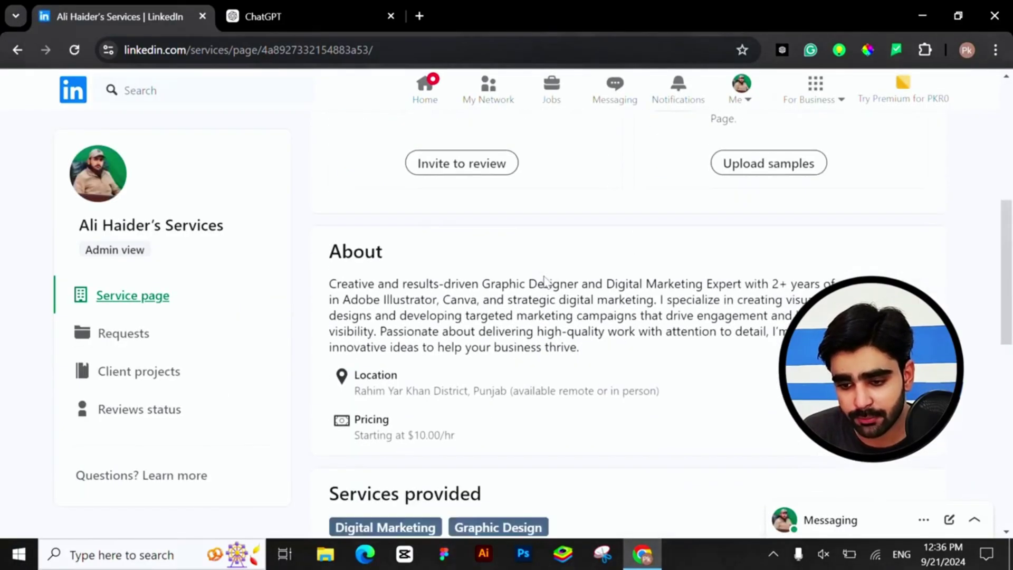
drag(329, 272, 538, 320)
click(543, 327)
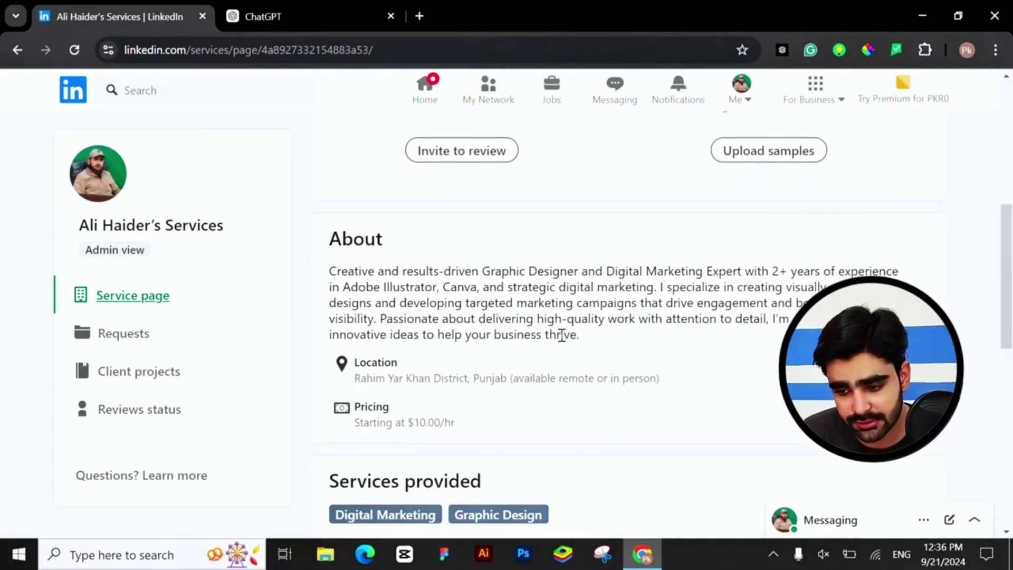
scroll(559, 336, down, 5)
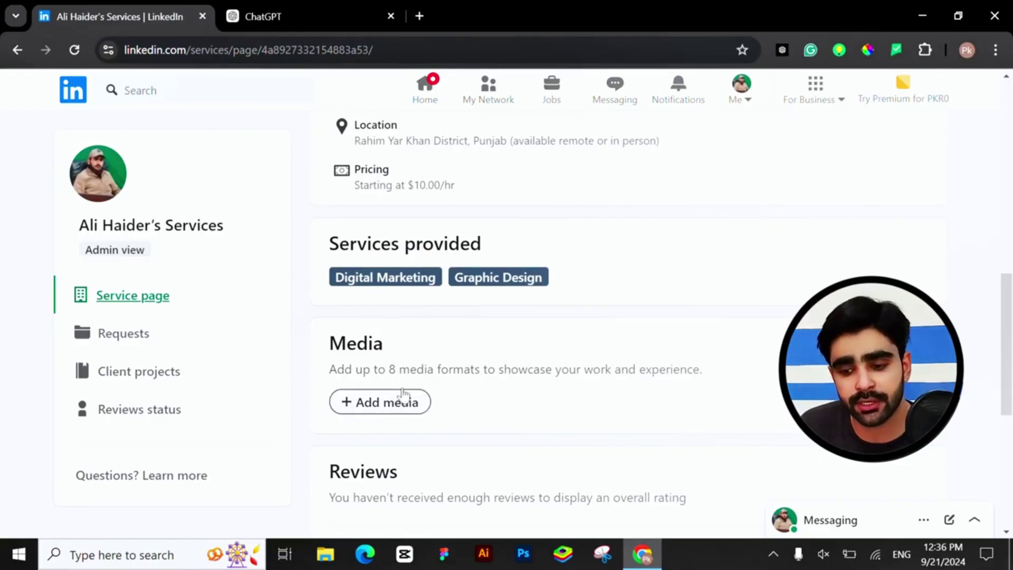
scroll(402, 394, down, 5)
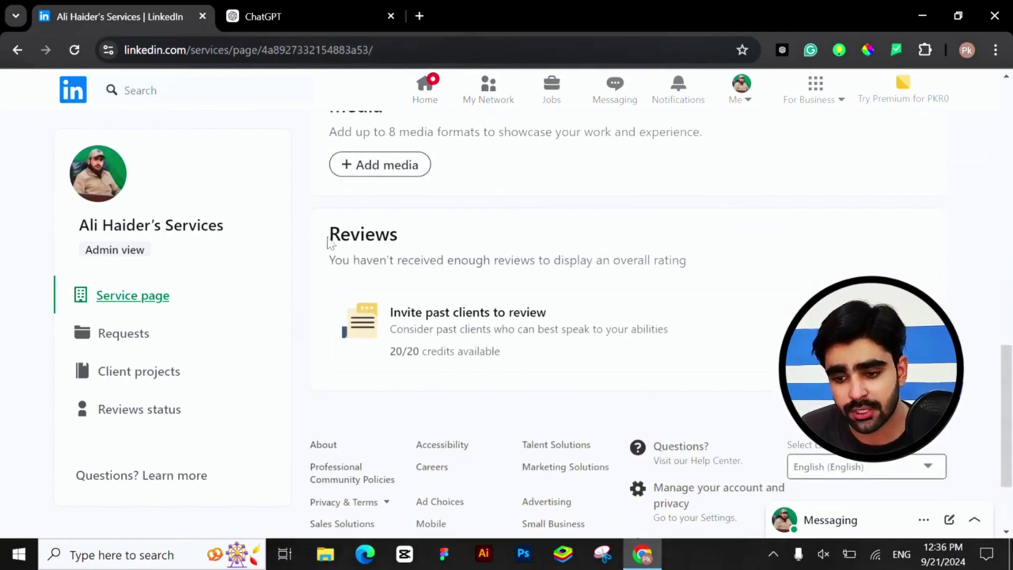
drag(329, 235, 485, 243)
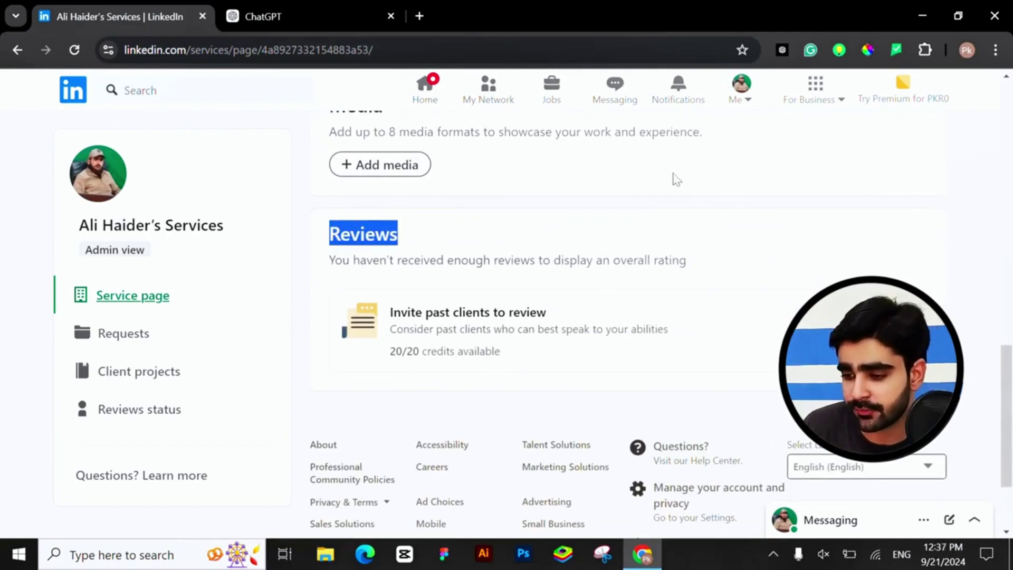
- Start a past-client review invitation for the Digital Marketing service, then close it without inviting anyone
click(864, 327)
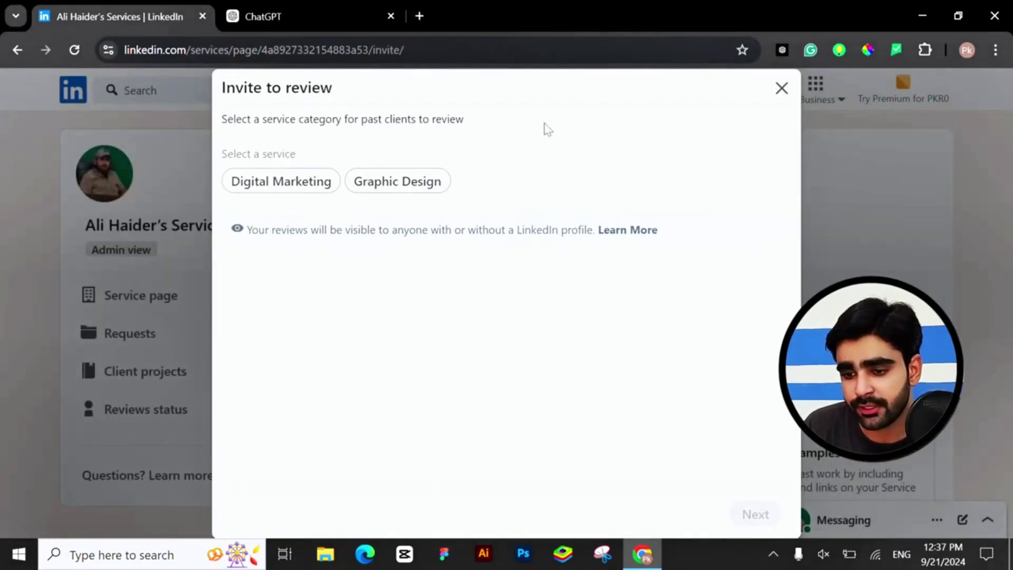
click(319, 185)
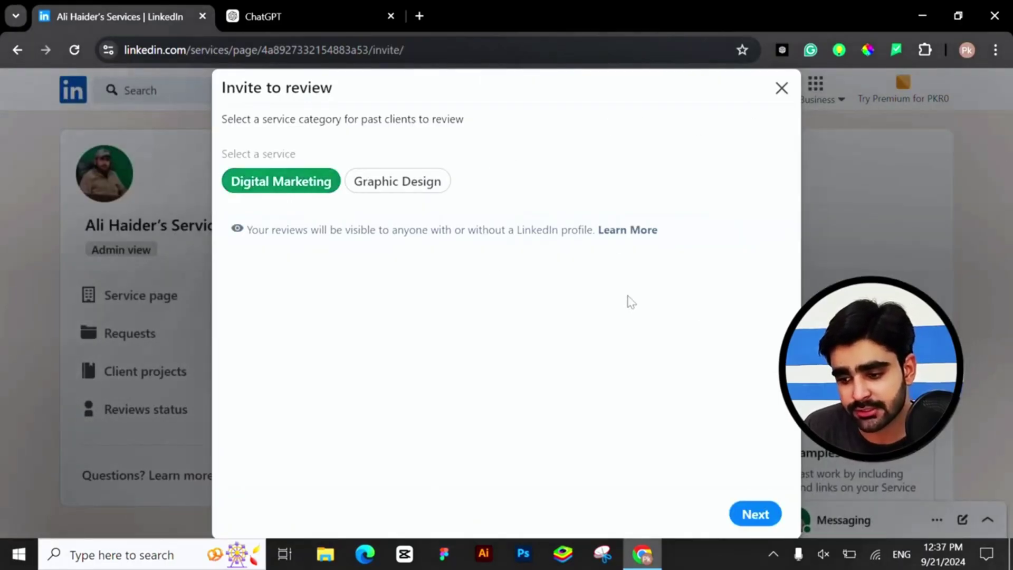
click(760, 515)
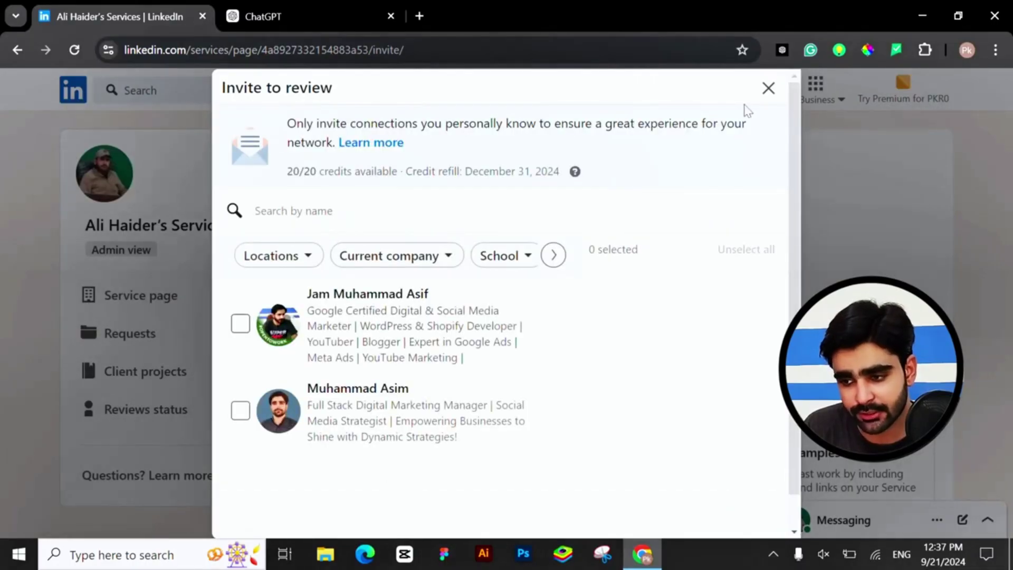
click(767, 90)
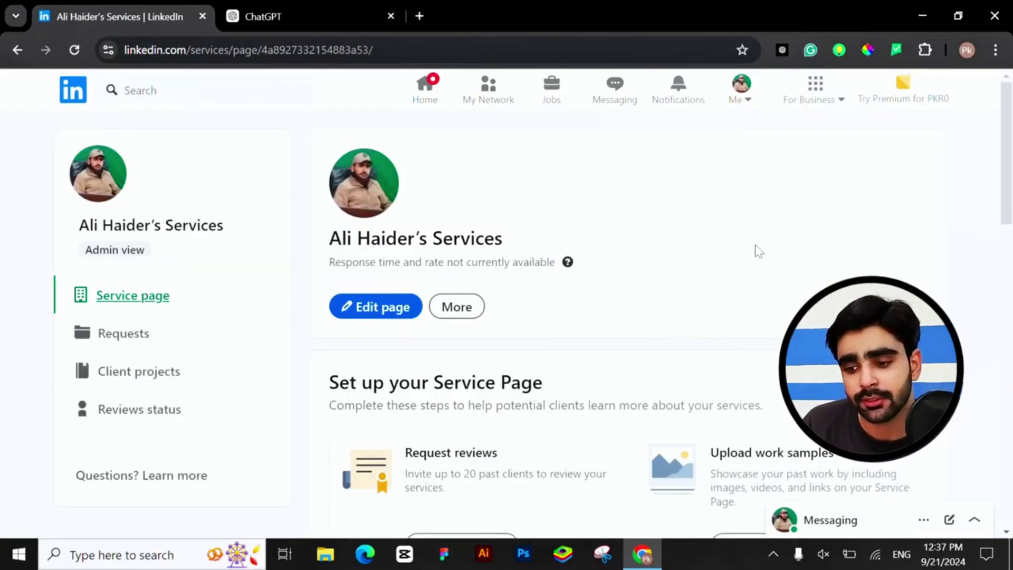
- Examine the published service page's About text, location, pricing, services provided, media and reviews sections
scroll(739, 269, down, 15)
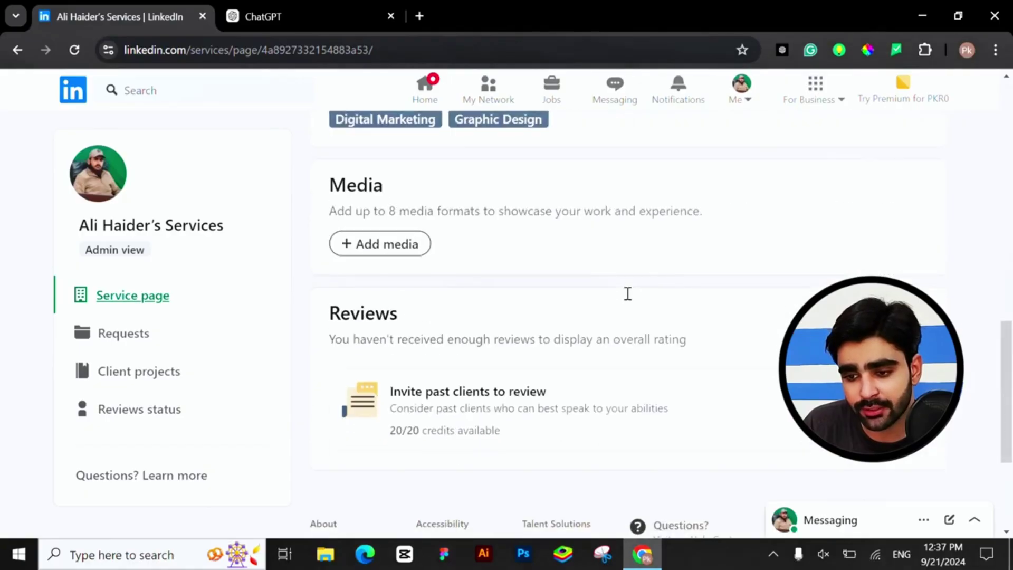
scroll(627, 293, up, 5)
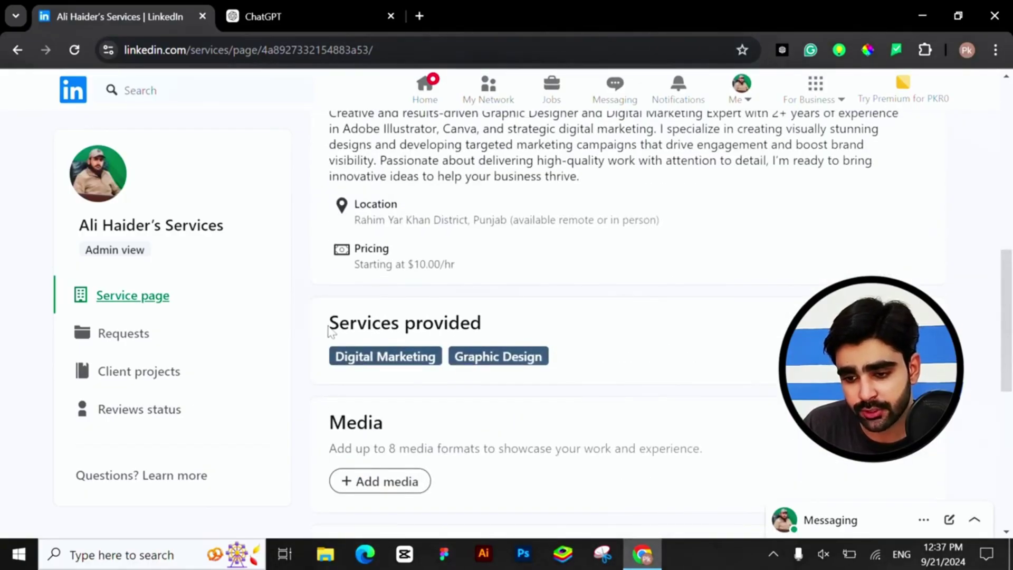
scroll(475, 305, up, 3)
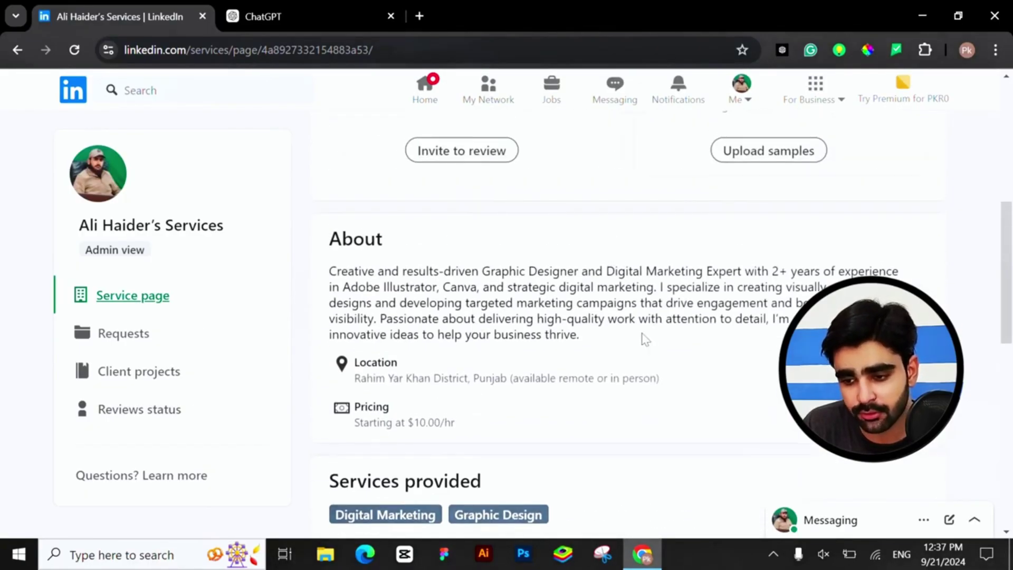
drag(614, 337, 327, 277)
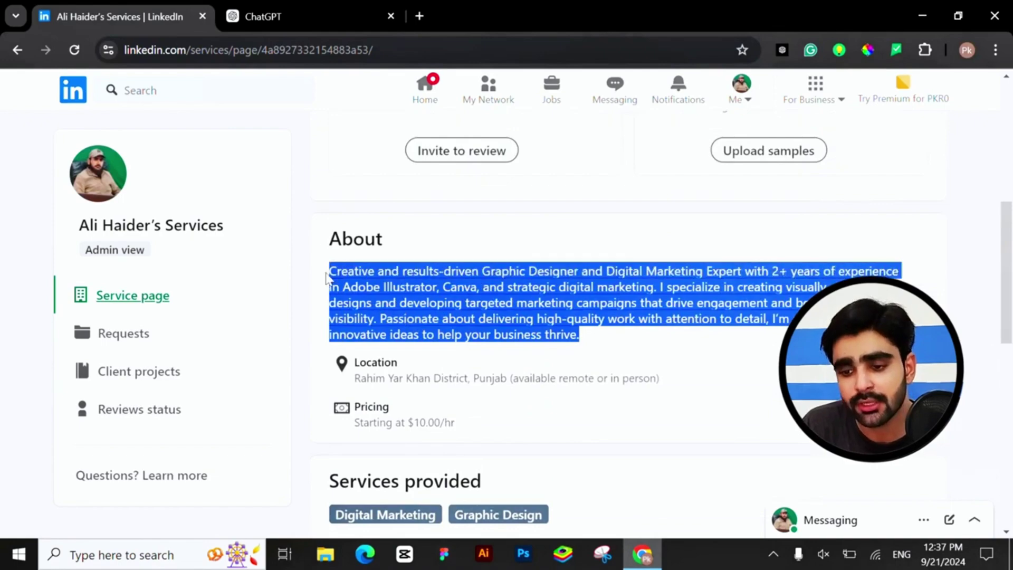
click(332, 275)
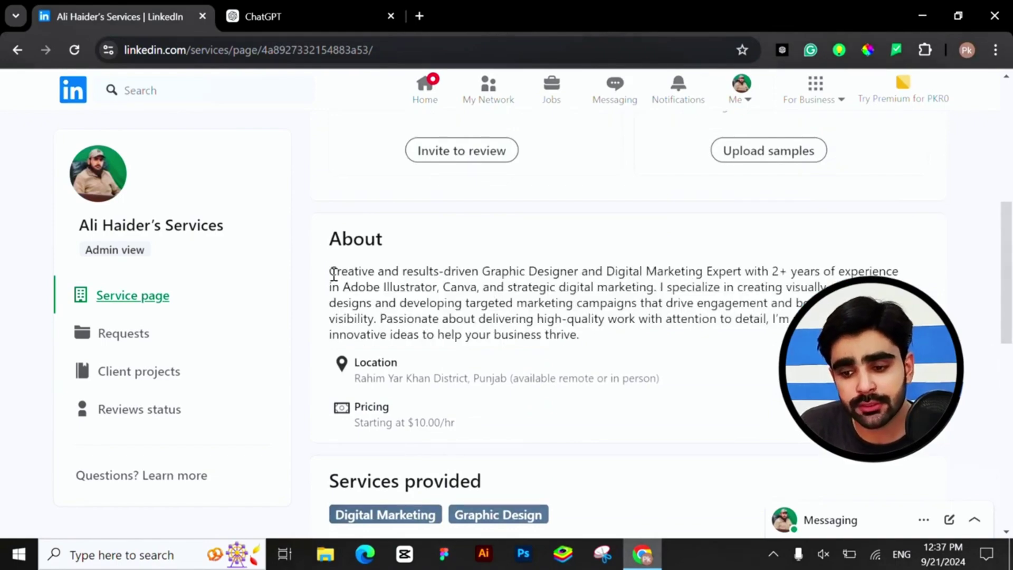
scroll(351, 252, up, 4)
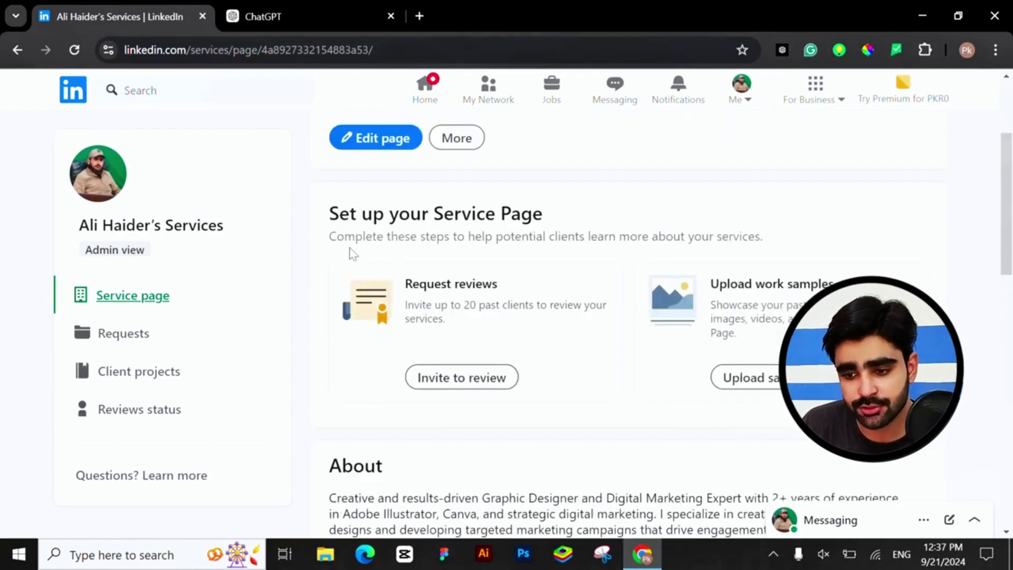
scroll(352, 255, up, 3)
scroll(352, 248, down, 10)
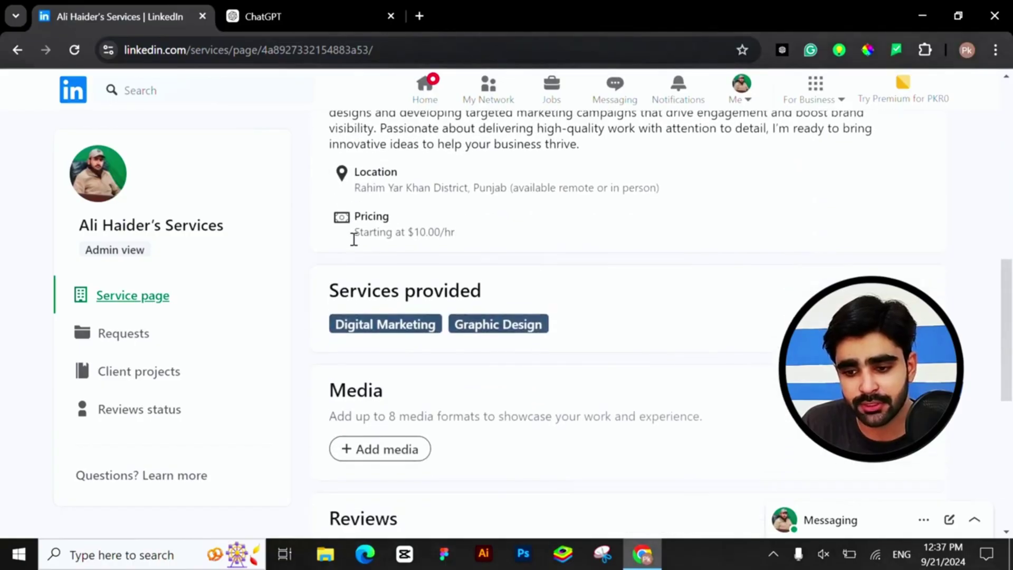
scroll(353, 239, down, 1)
scroll(389, 237, down, 7)
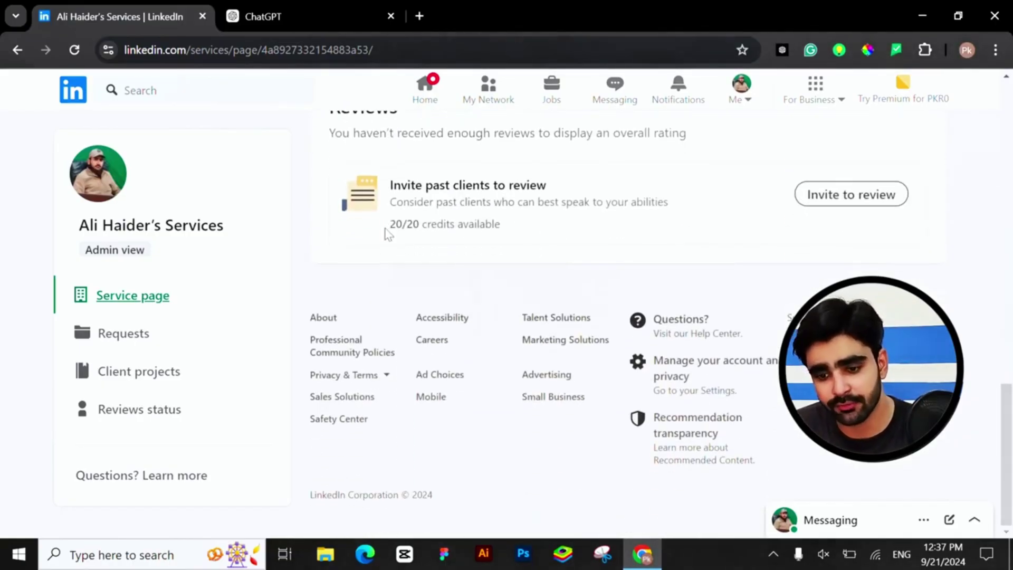
- Return to the home feed, open the own profile and check its connections
click(391, 94)
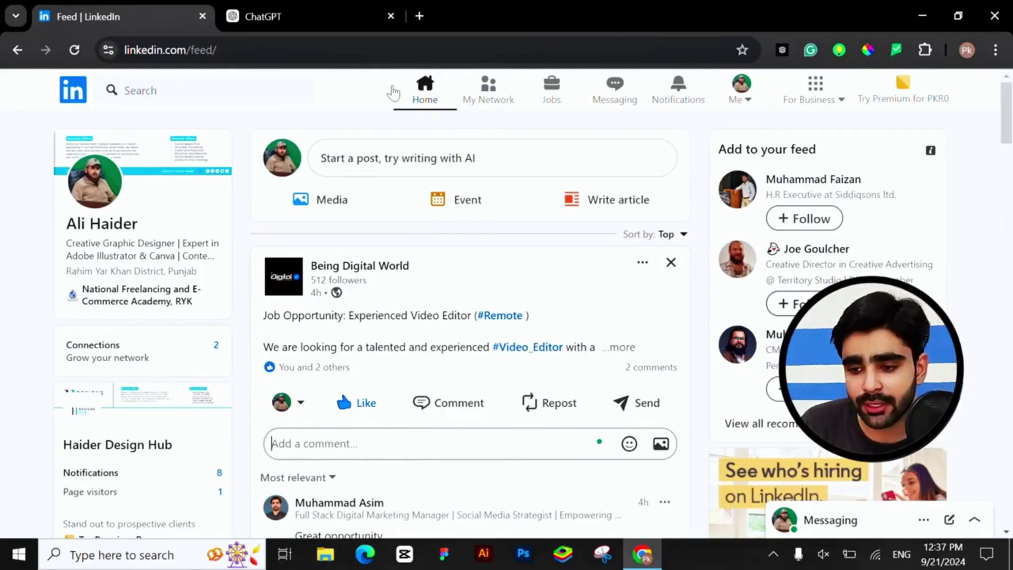
click(116, 228)
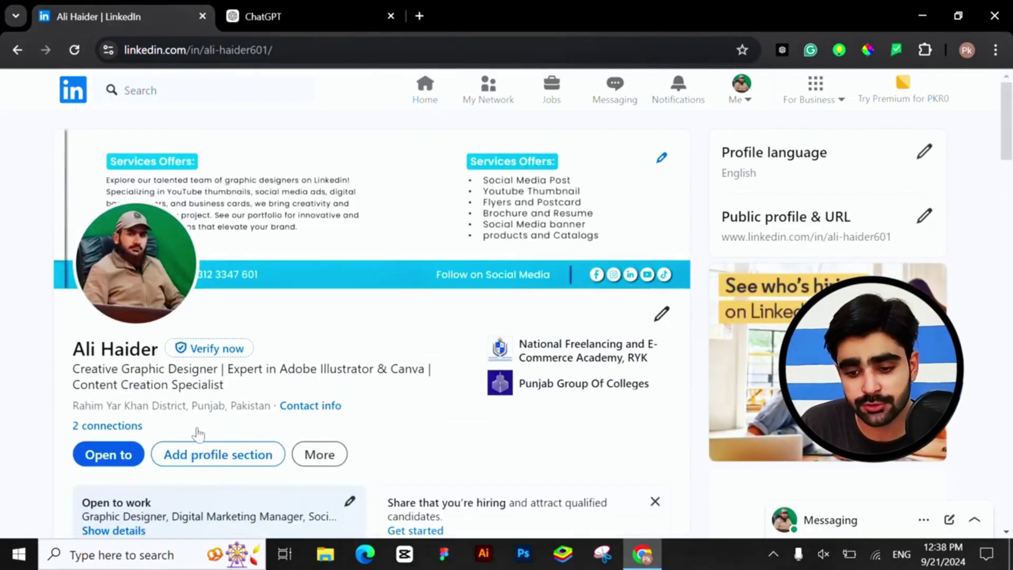
drag(144, 426, 76, 427)
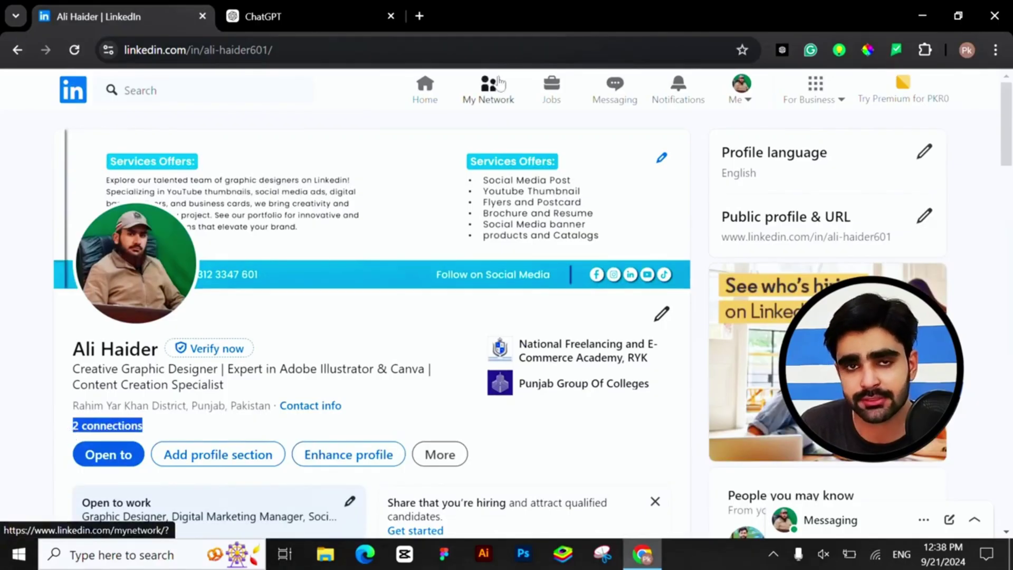
- Open the network page and browse the pending invitations and suggested people to connect with
click(495, 96)
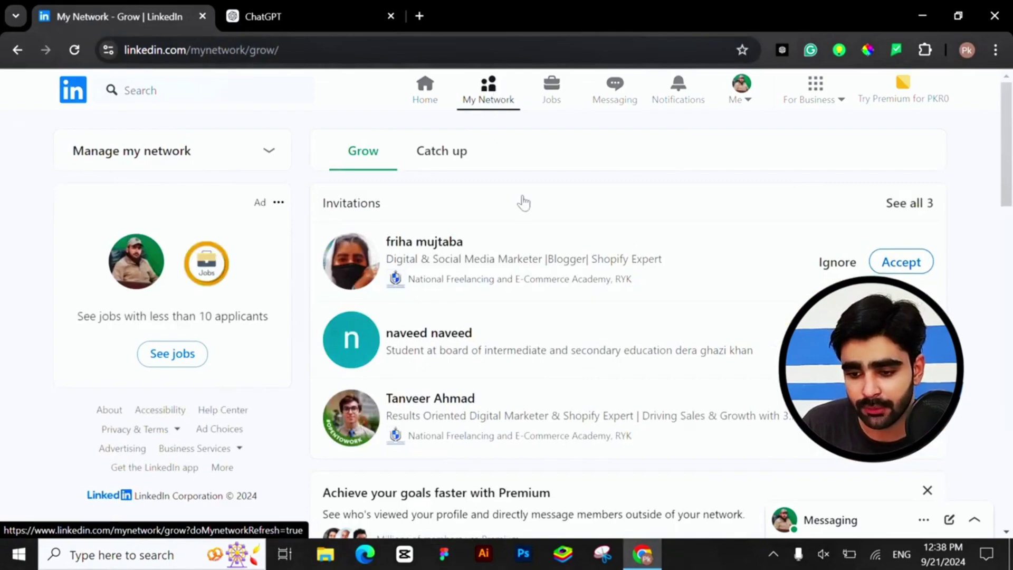
scroll(522, 201, down, 10)
scroll(524, 200, down, 2)
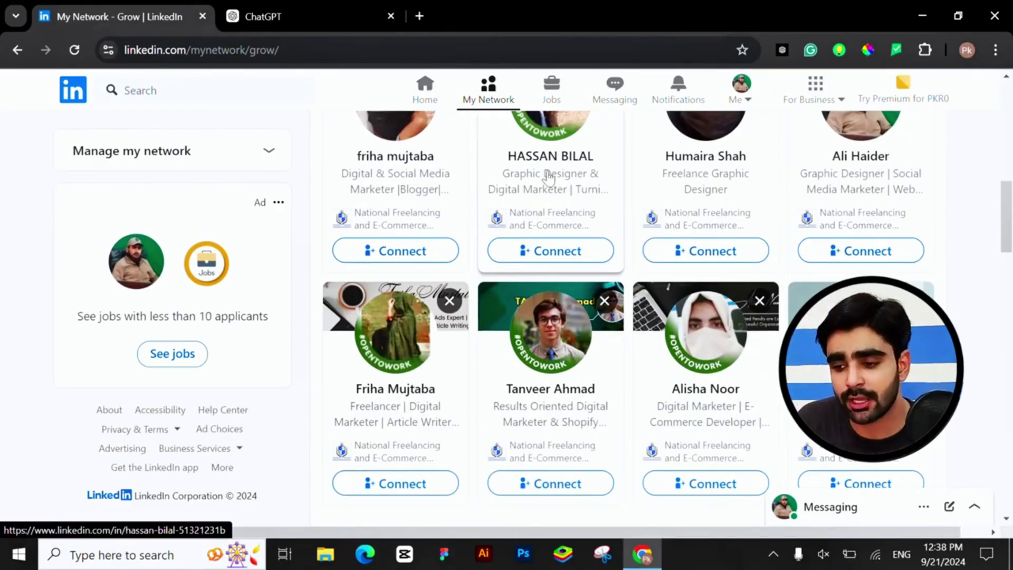
scroll(548, 178, down, 8)
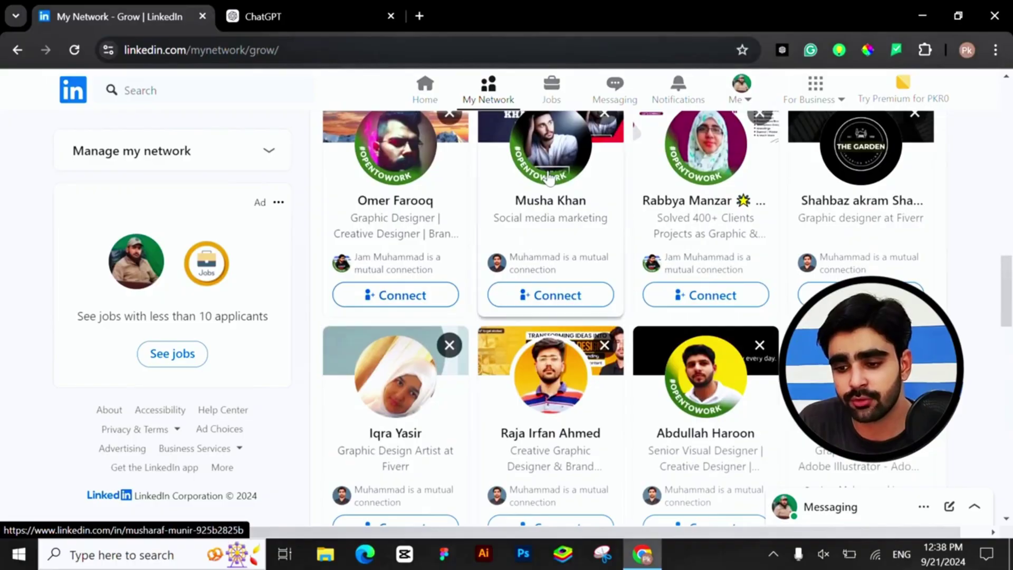
scroll(549, 179, down, 15)
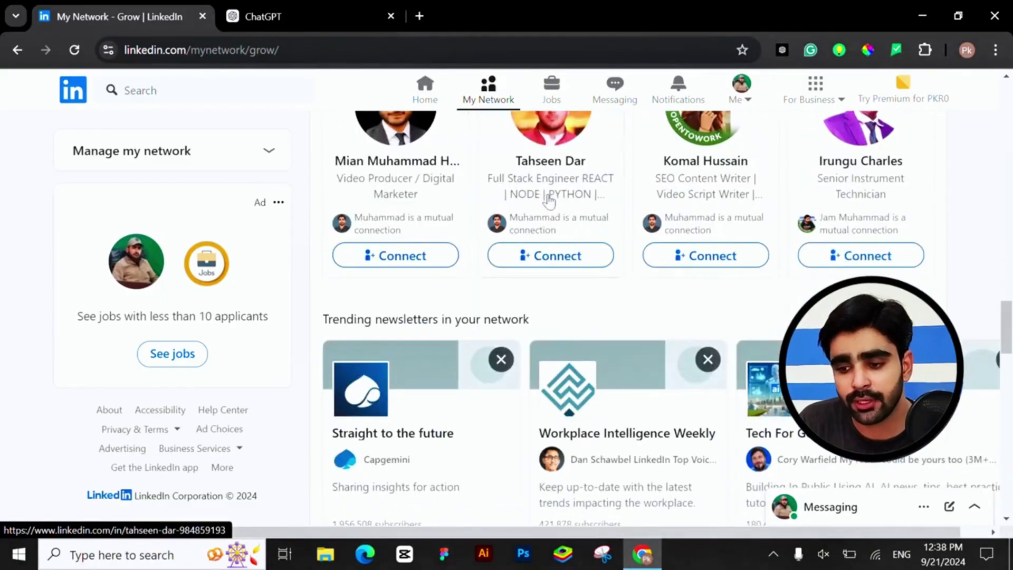
scroll(549, 199, up, 15)
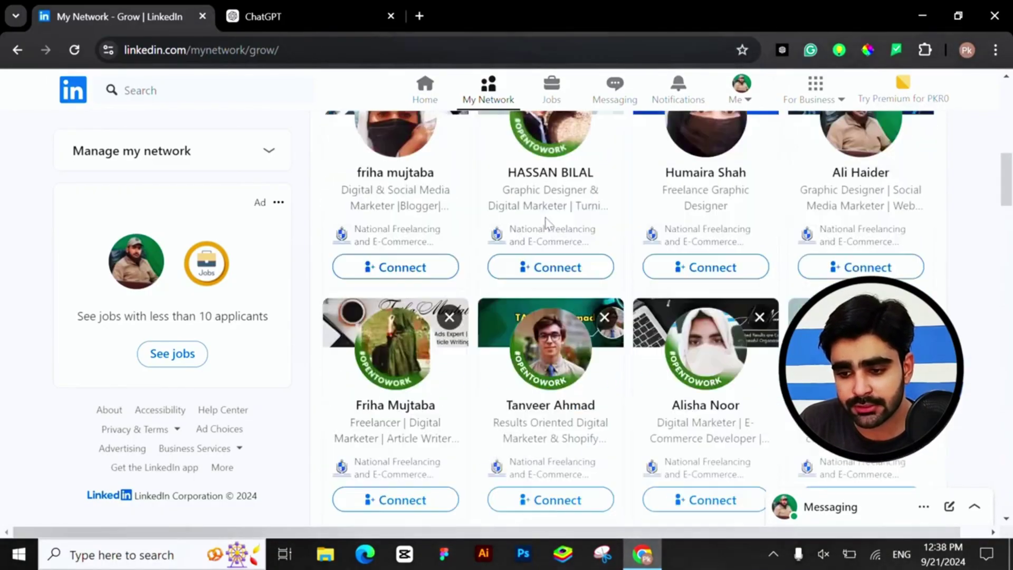
scroll(546, 224, up, 10)
- Search LinkedIn for "hiring" from the home feed and limit the results to people
click(422, 103)
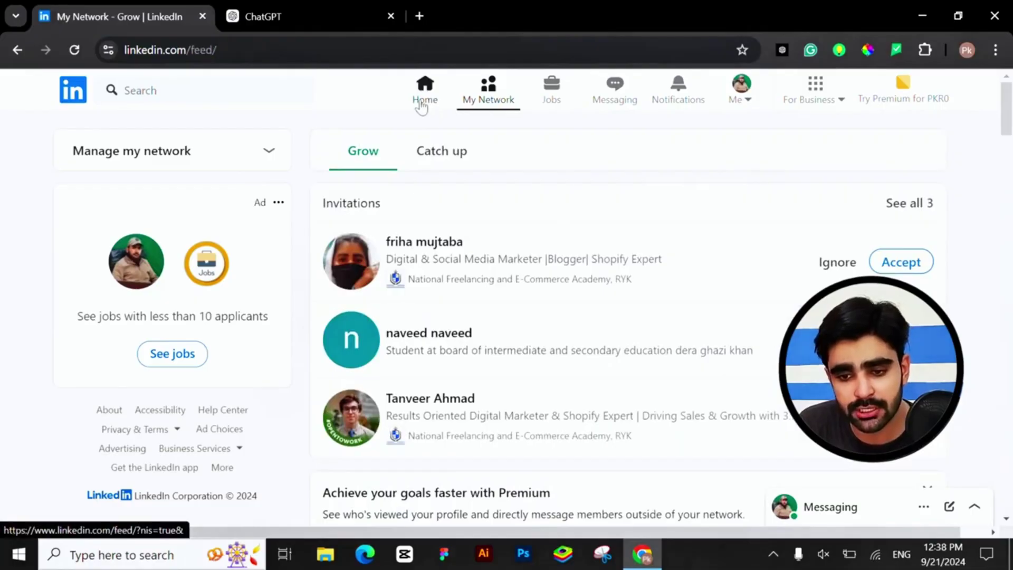
click(178, 84)
text(h)
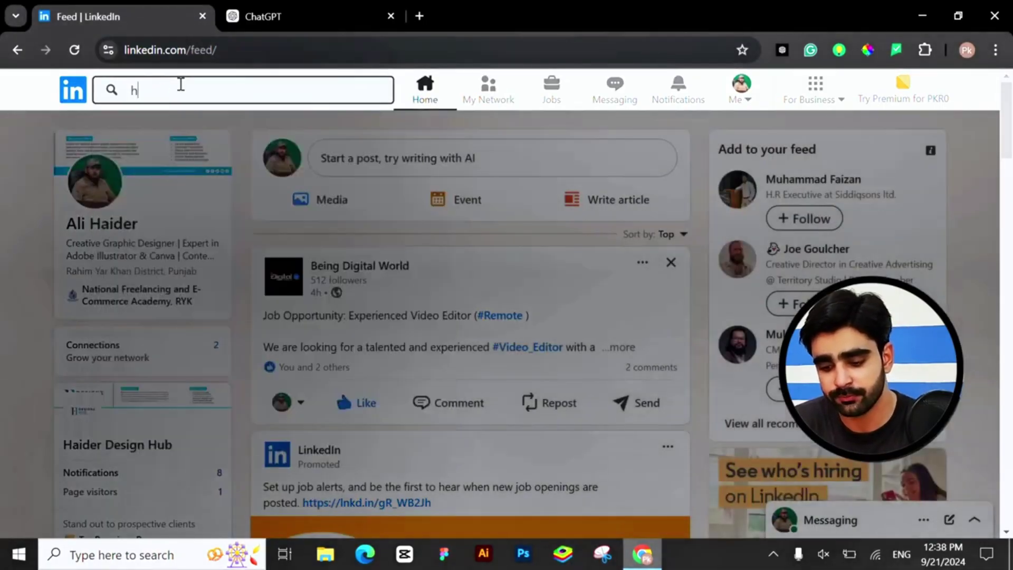
text(iring)
key(Return)
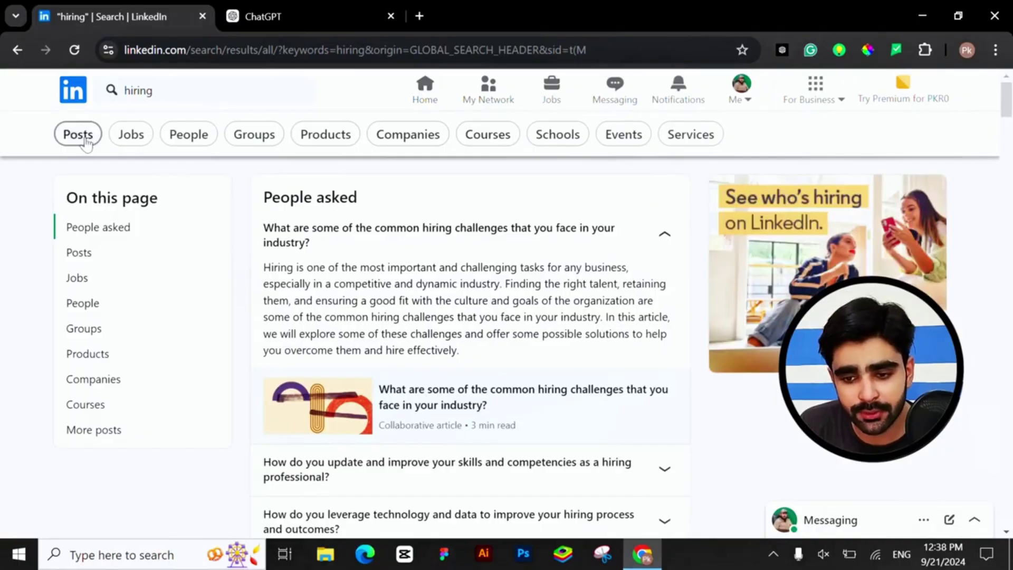
click(185, 141)
scroll(442, 244, down, 1)
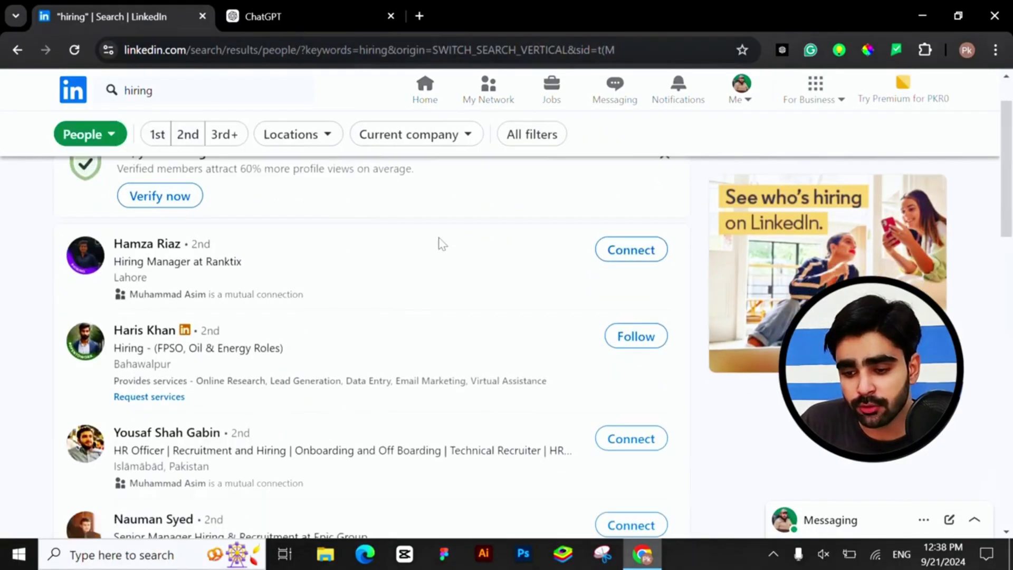
- Send connection invitations without a note to the Senior Manager Hiring & Recruitment at Epic Group and the HR Officer in Islāmābād
scroll(442, 244, down, 2)
click(628, 432)
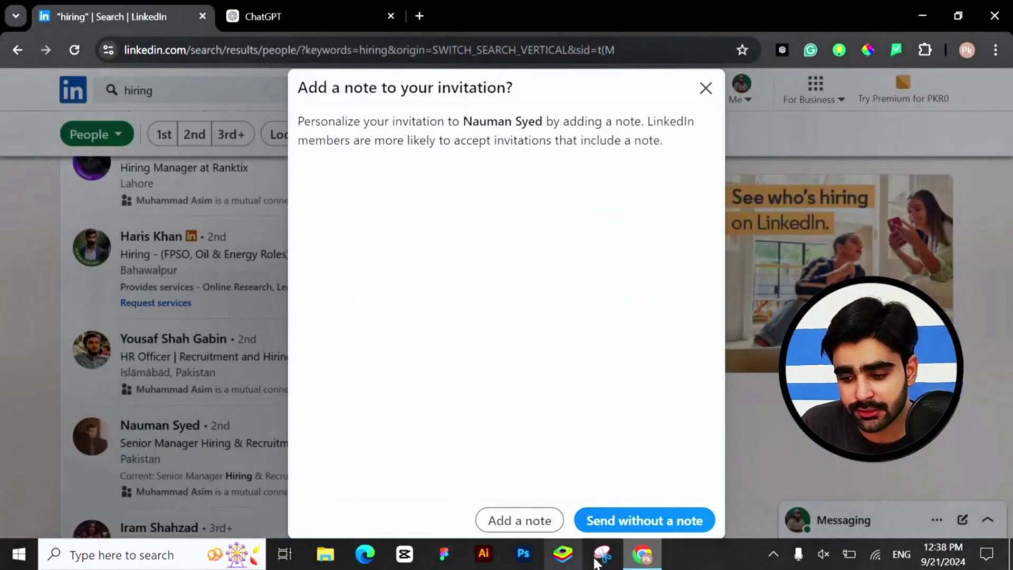
click(644, 520)
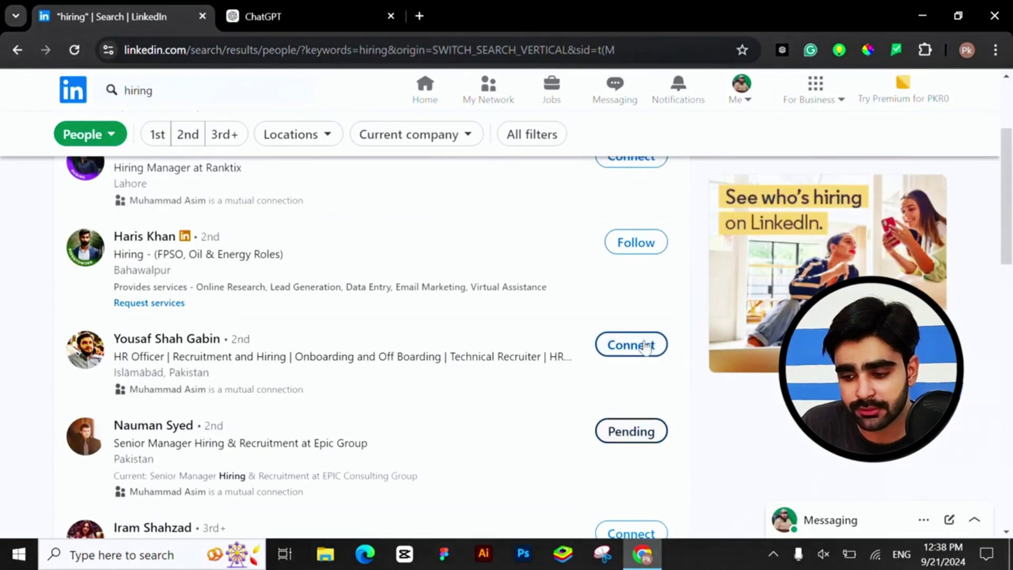
click(646, 348)
click(655, 520)
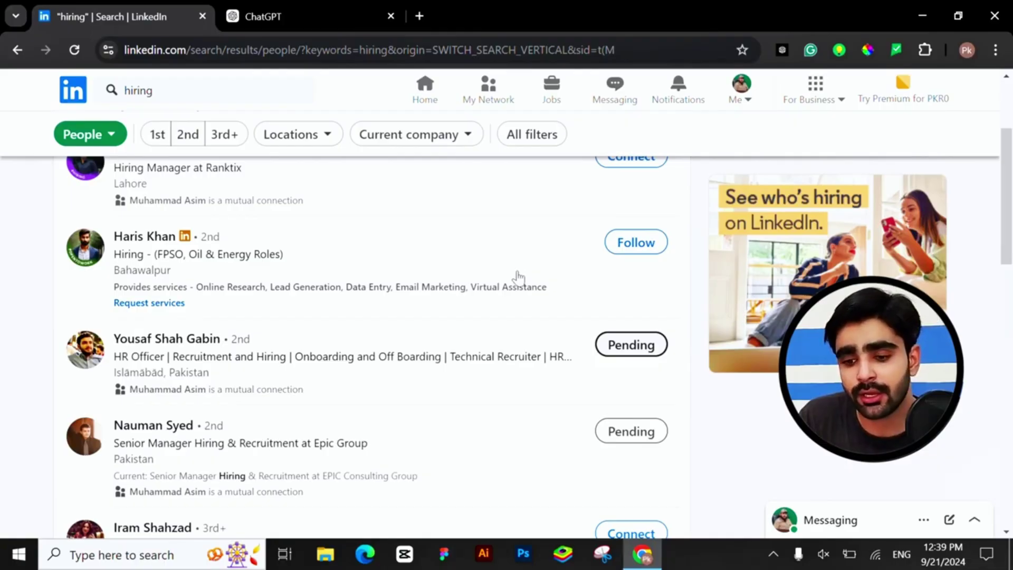
scroll(382, 309, up, 3)
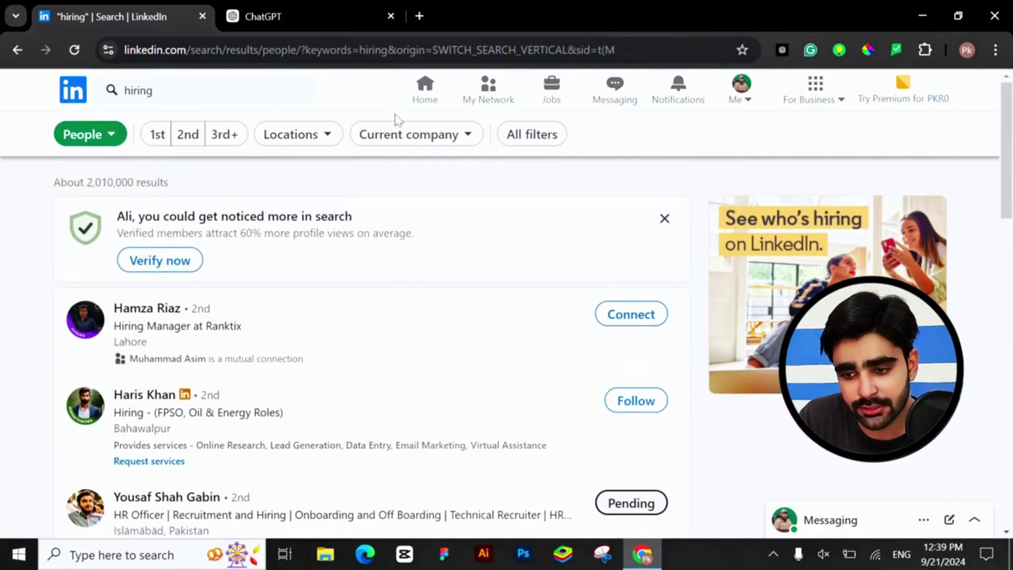
- Leave the hiring people search results and return to the network page
click(424, 91)
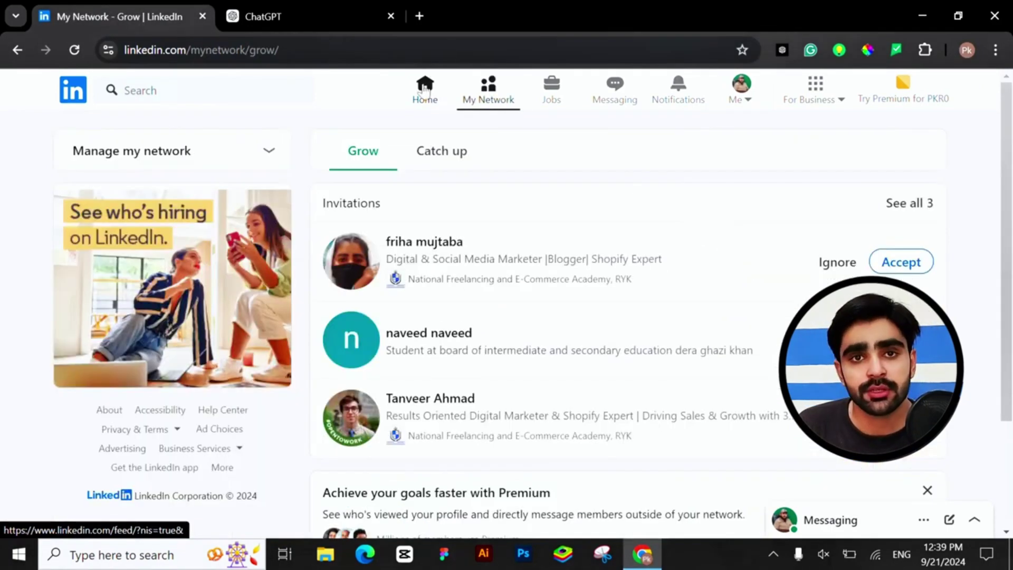
click(390, 99)
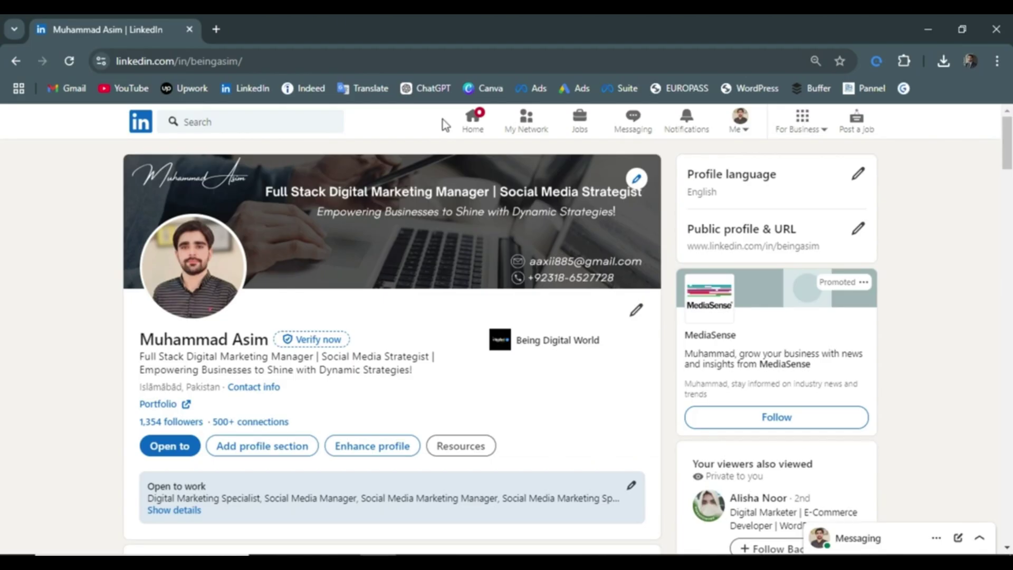
click(260, 123)
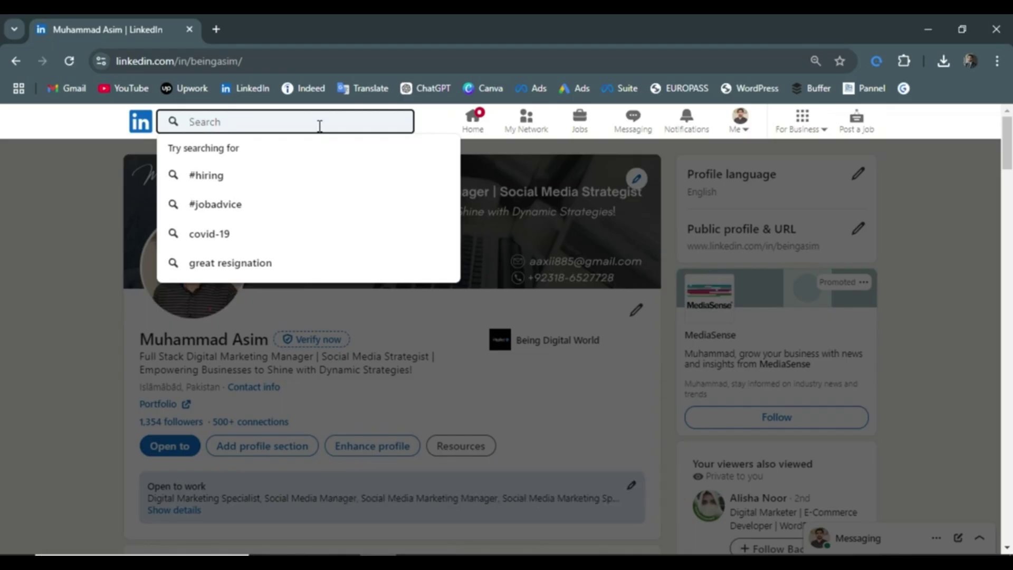
click(435, 124)
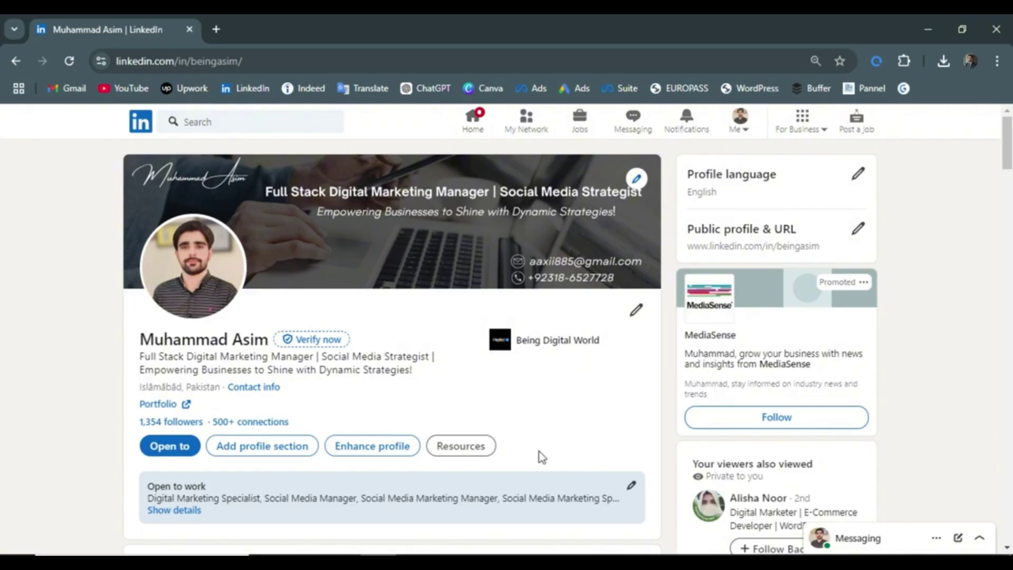
scroll(564, 409, down, 1)
scroll(563, 410, down, 1)
scroll(563, 411, up, 1)
scroll(233, 376, down, 1)
scroll(316, 264, up, 1)
click(253, 121)
click(433, 122)
scroll(565, 412, down, 1)
scroll(587, 286, up, 1)
scroll(233, 376, down, 1)
- Review the own profile's headline and the linked portfolio website, closing the website to return to the profile
drag(415, 338, 135, 331)
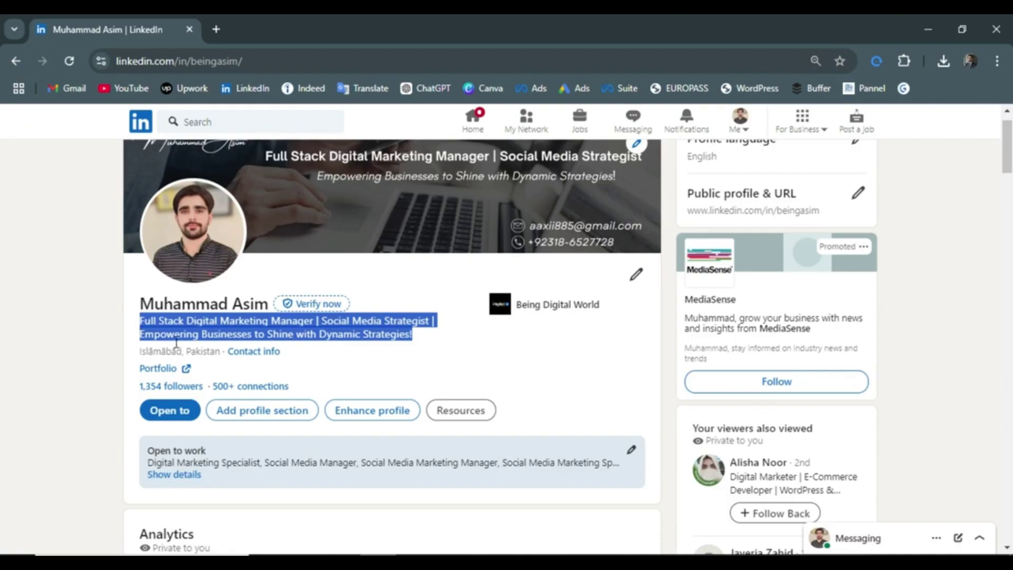
click(175, 371)
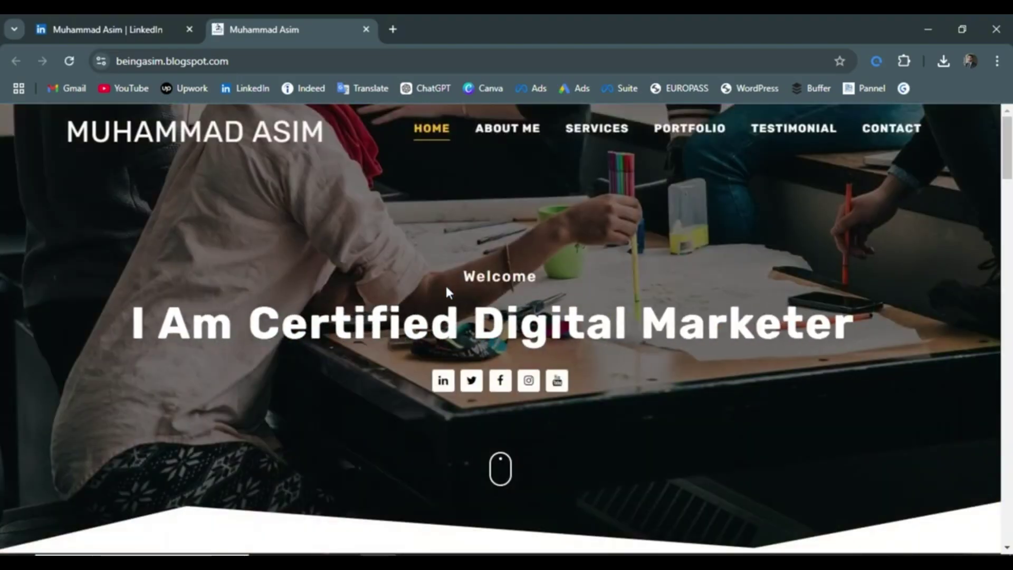
scroll(446, 290, down, 15)
scroll(447, 287, up, 15)
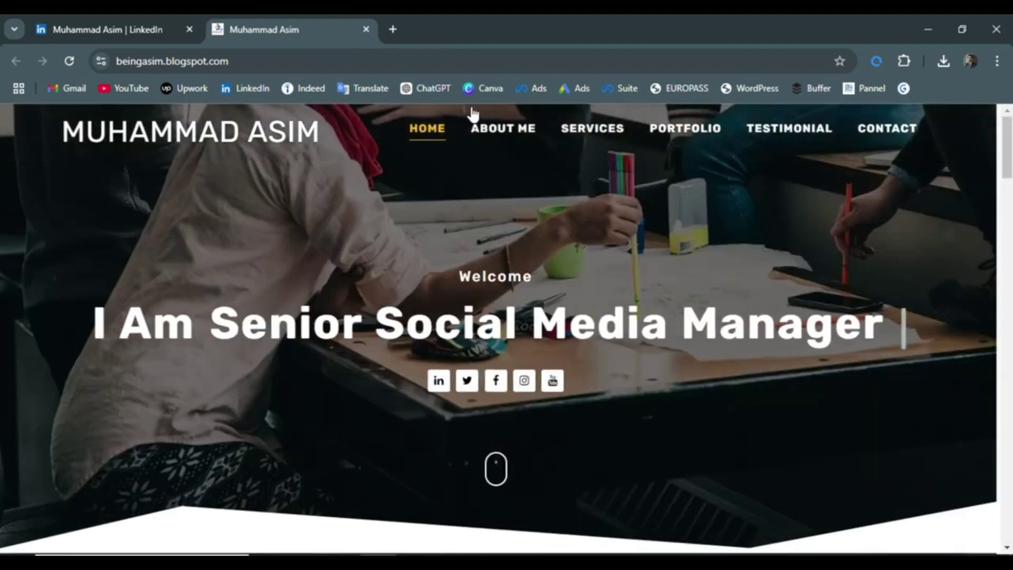
click(167, 22)
click(366, 30)
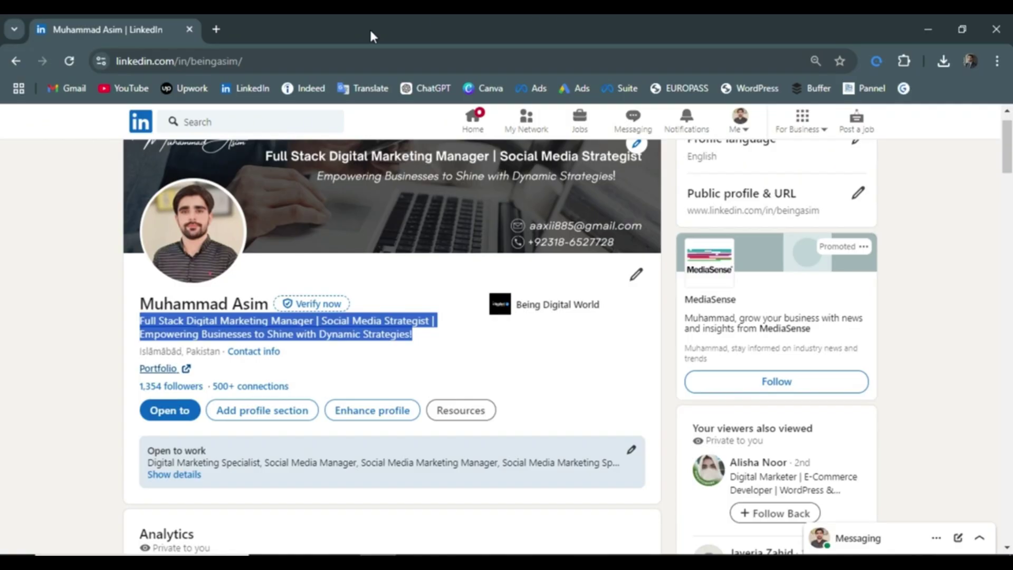
click(554, 355)
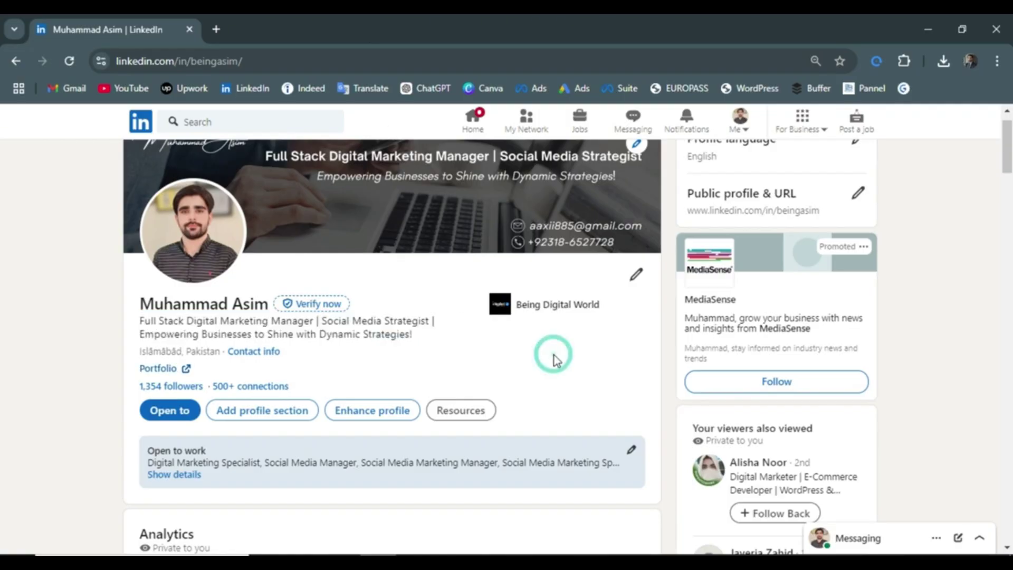
- Search LinkedIn for "digital marketing hiring" and limit the results to posts
scroll(554, 355, down, 1)
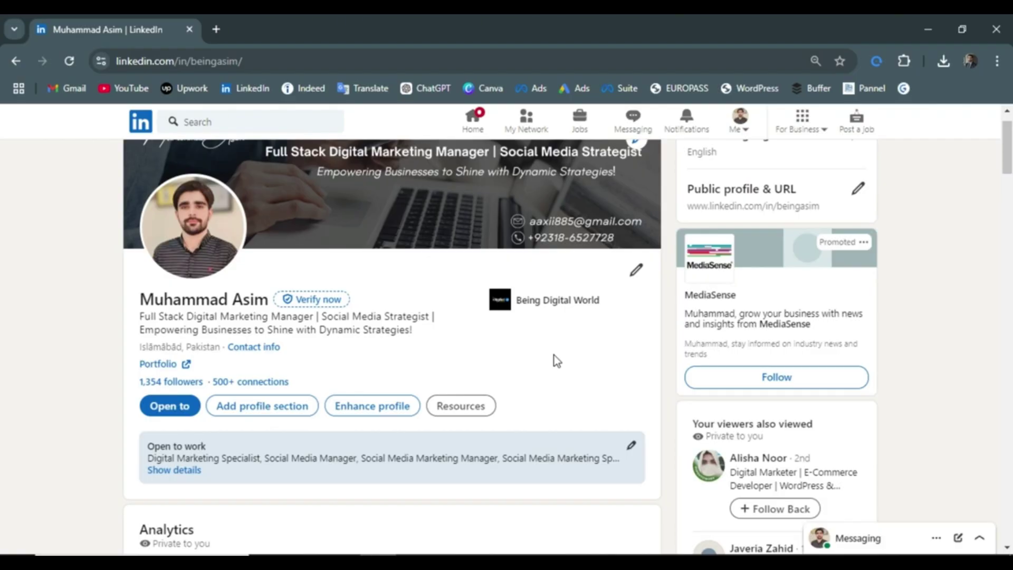
scroll(553, 355, up, 1)
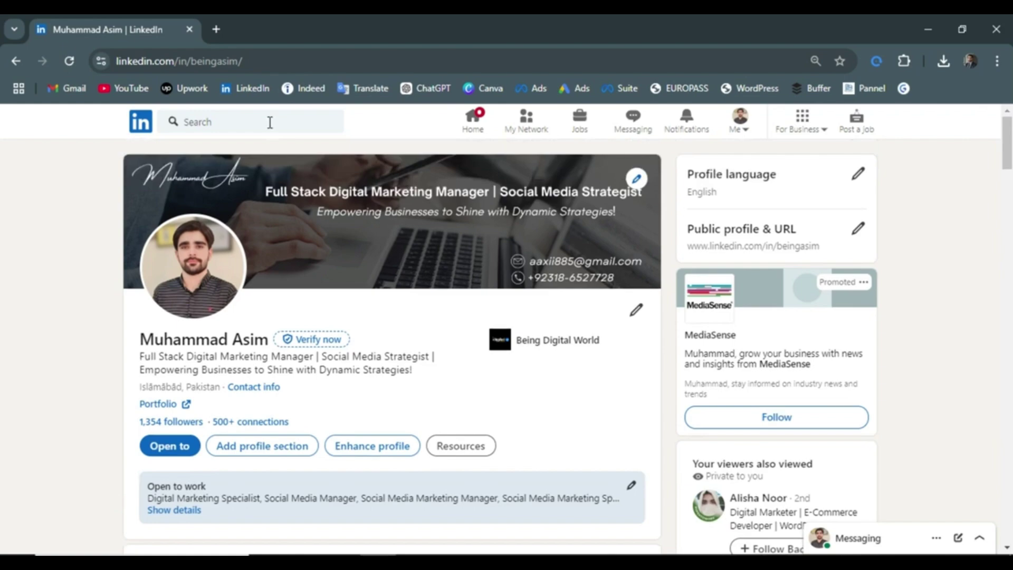
click(270, 122)
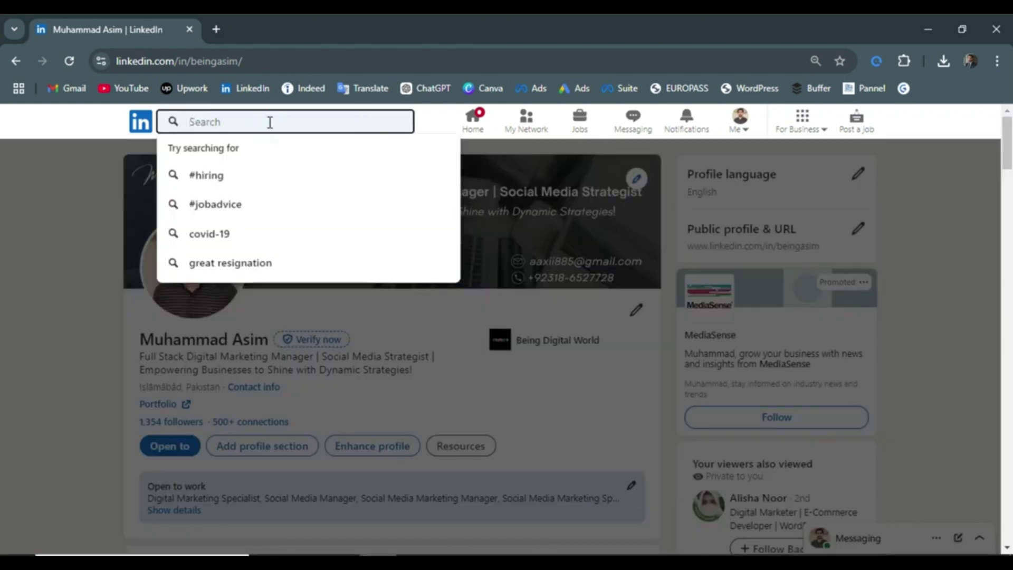
text(d)
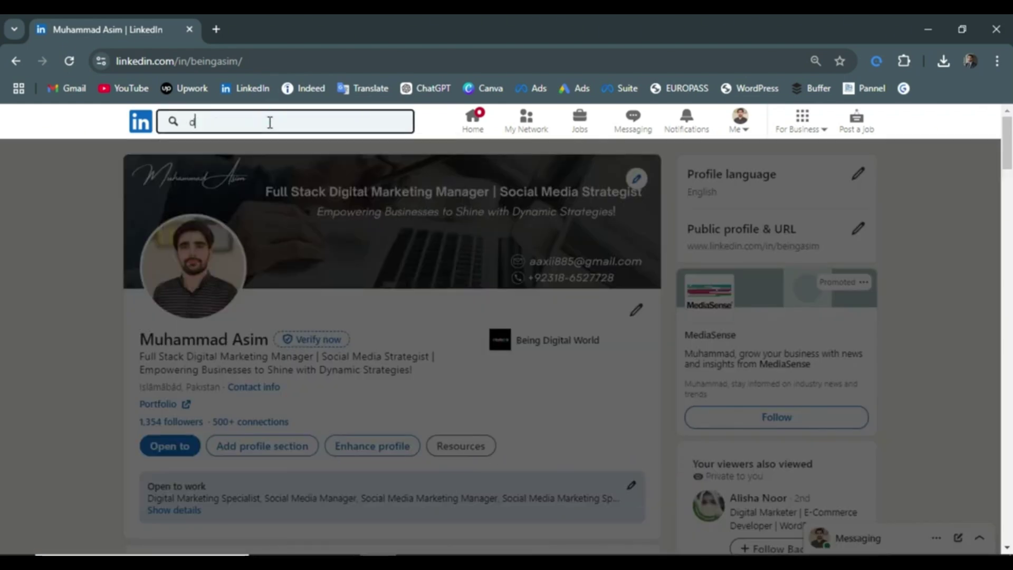
text(igital)
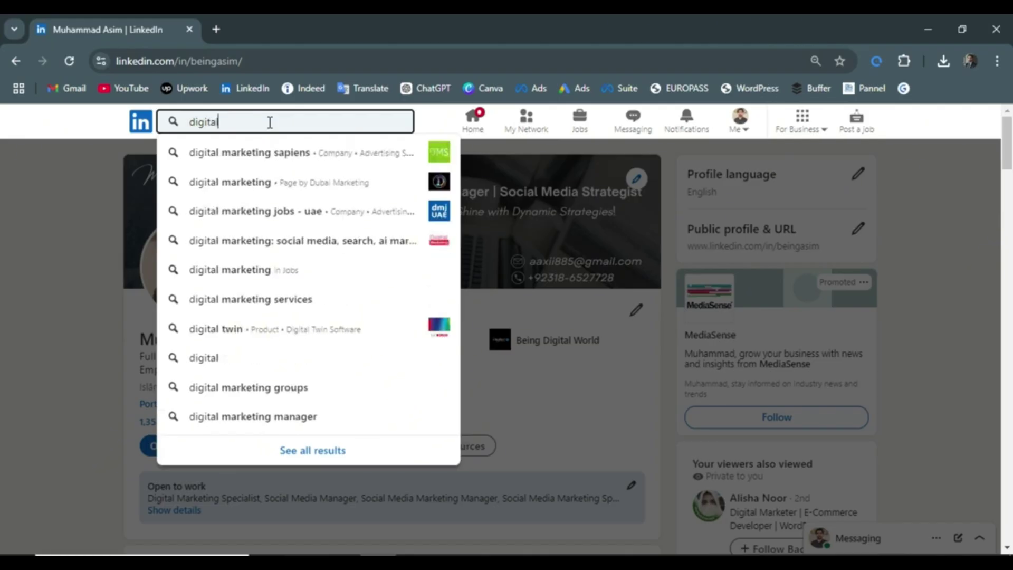
text( marke)
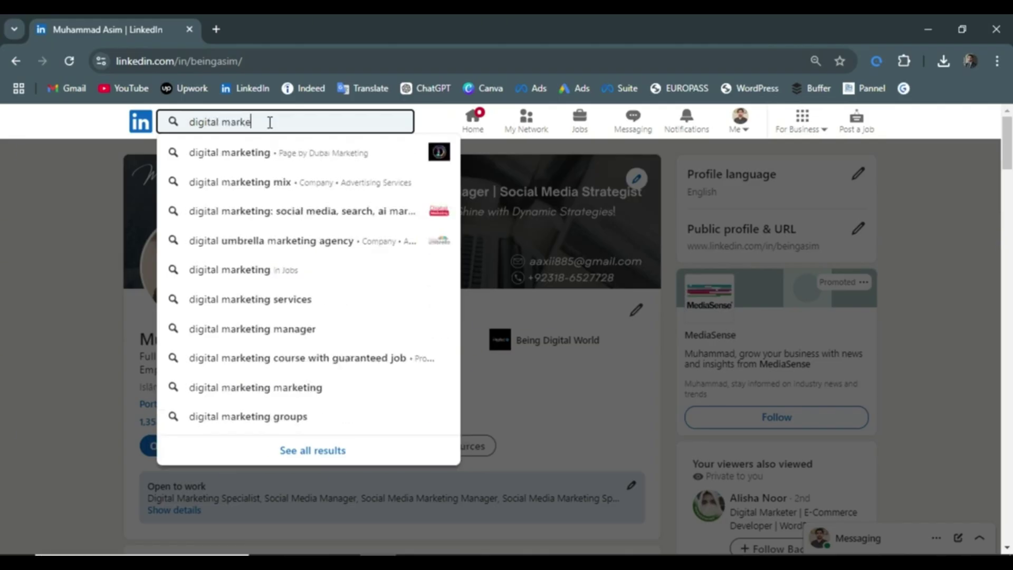
text(ting hiring)
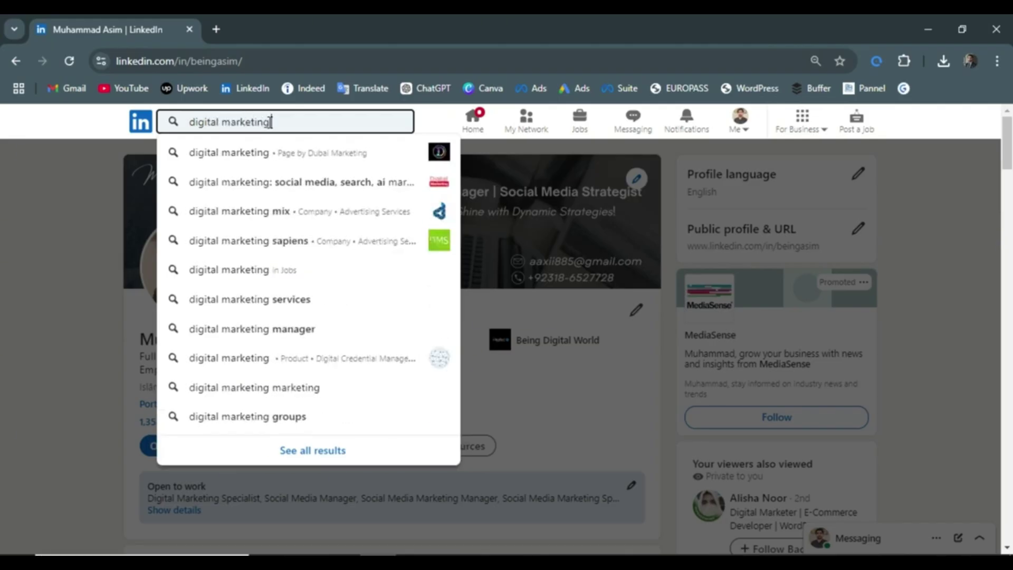
key(Return)
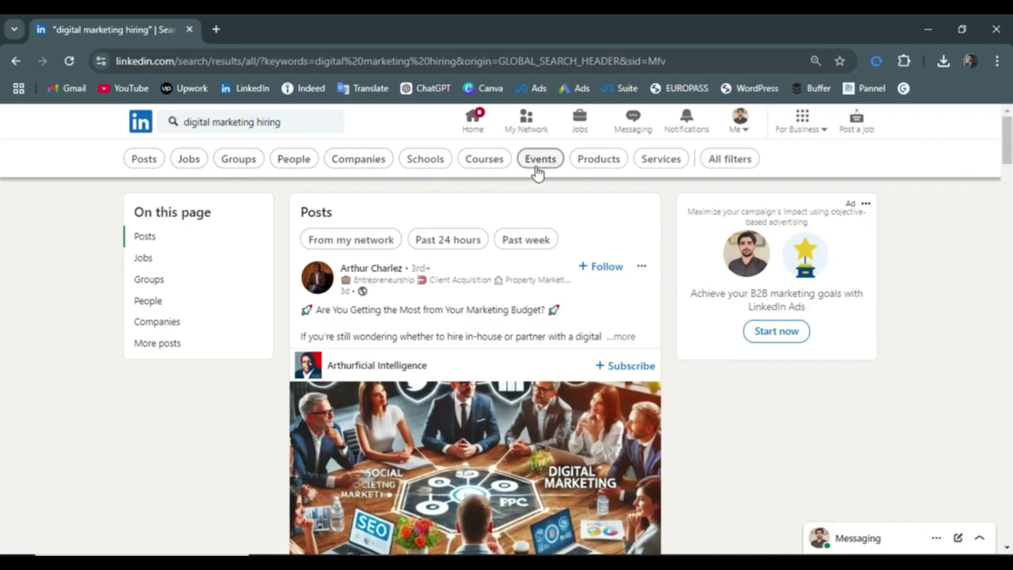
click(145, 159)
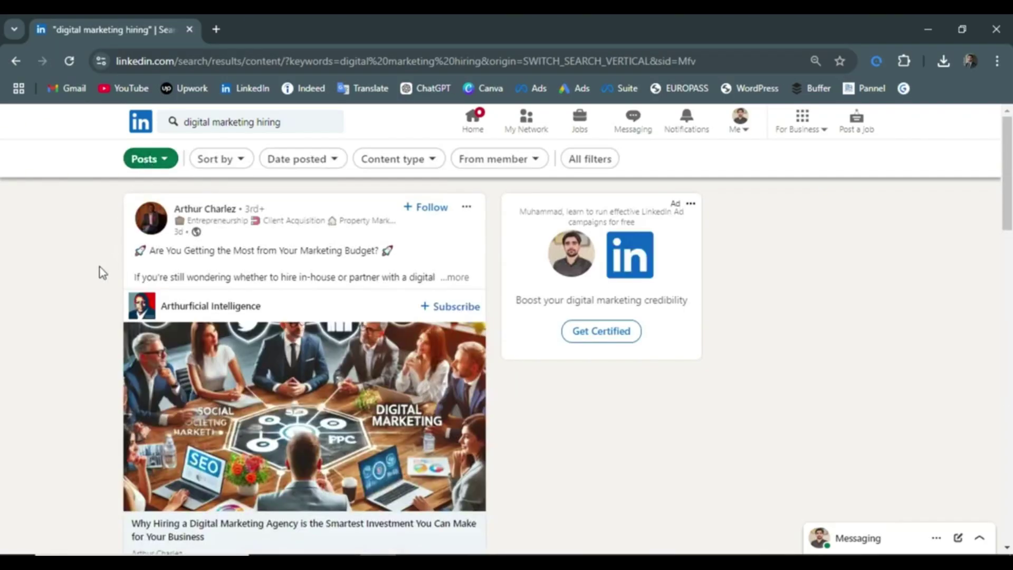
- Browse the post results for digital marketing job openings and the people sharing them
scroll(96, 272, down, 1)
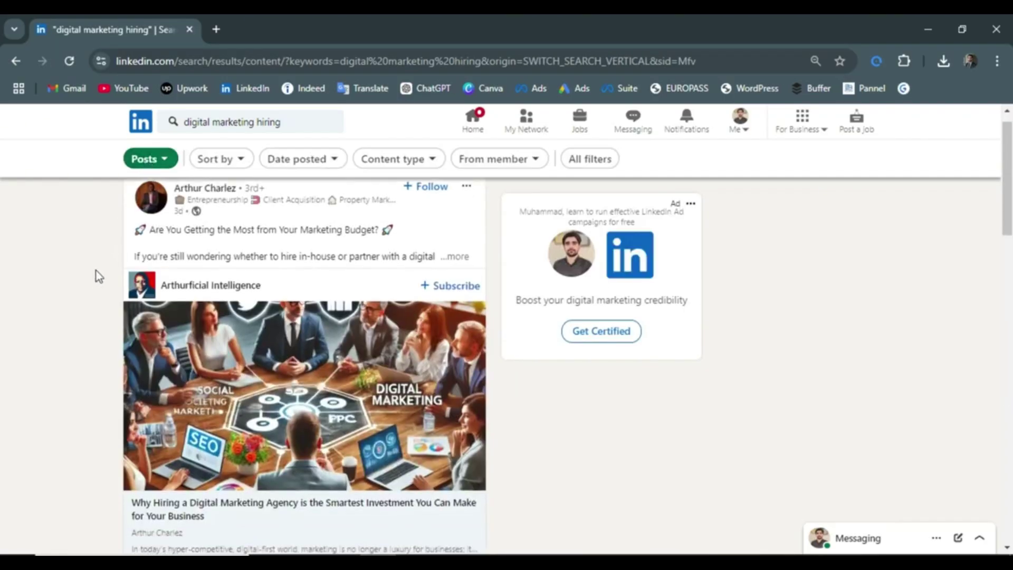
scroll(100, 352, down, 7)
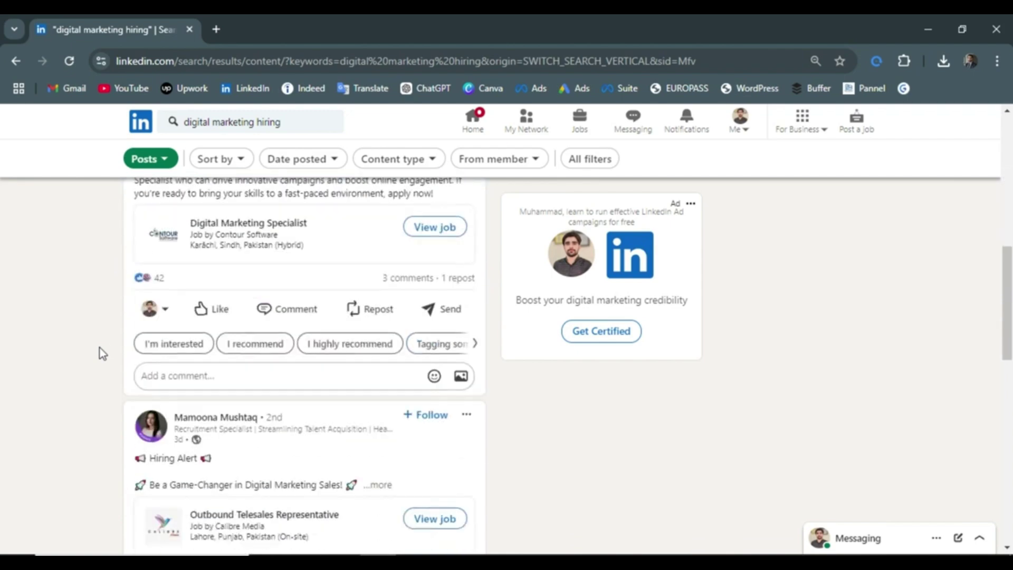
scroll(102, 353, down, 1)
scroll(102, 353, down, 15)
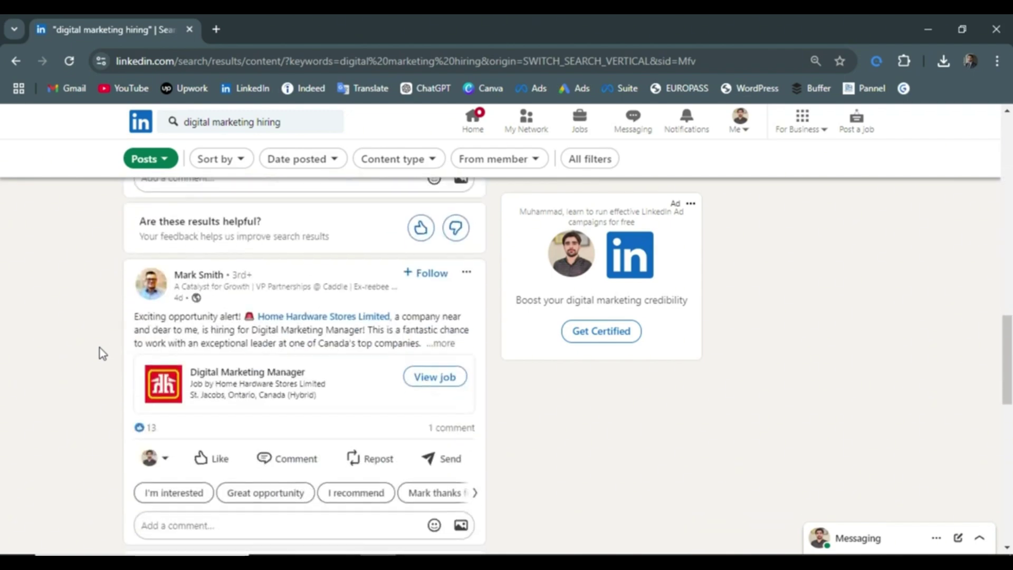
scroll(102, 353, down, 10)
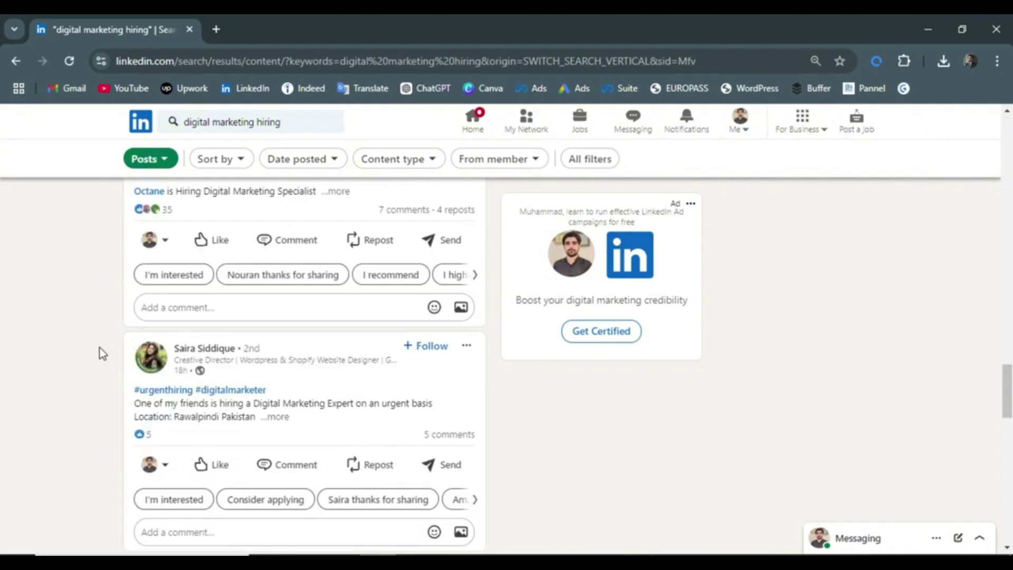
scroll(102, 353, down, 2)
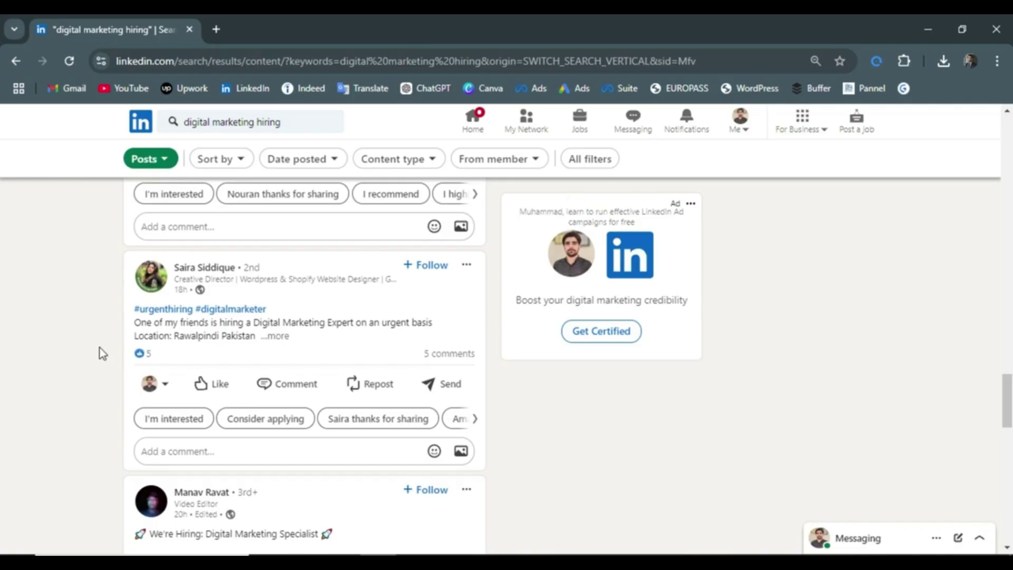
scroll(102, 352, up, 4)
right_click(101, 350)
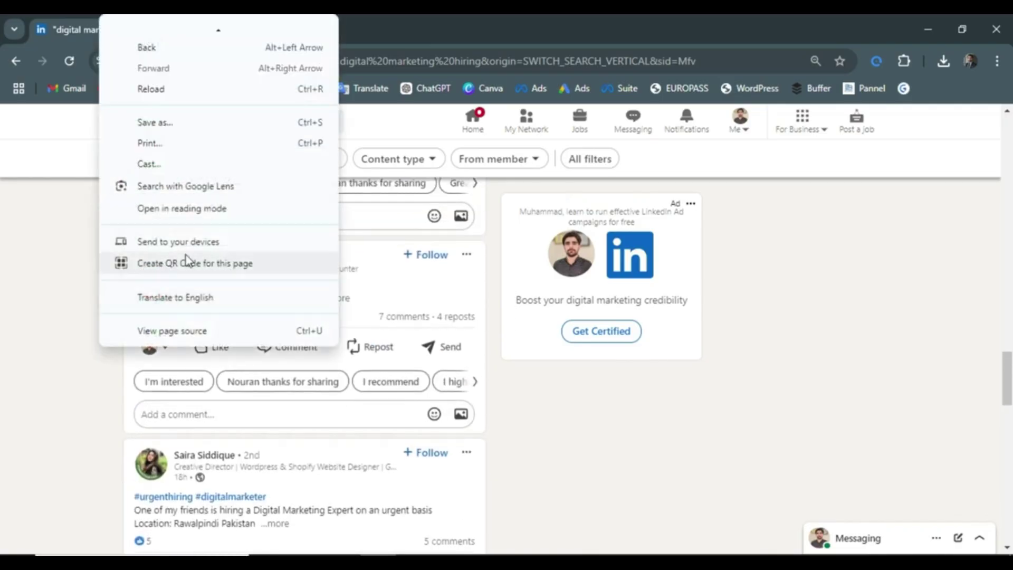
click(568, 481)
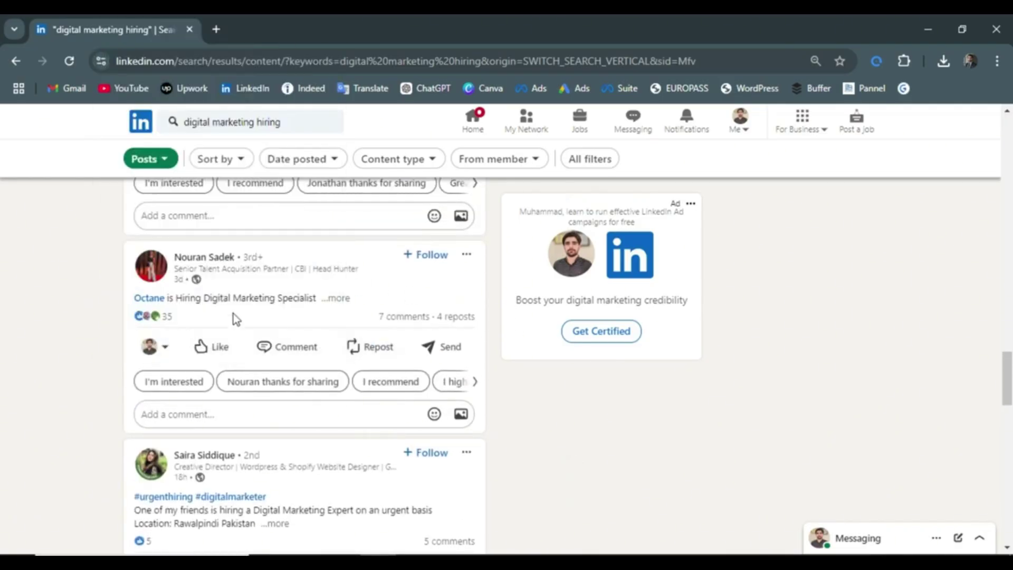
scroll(174, 300, down, 4)
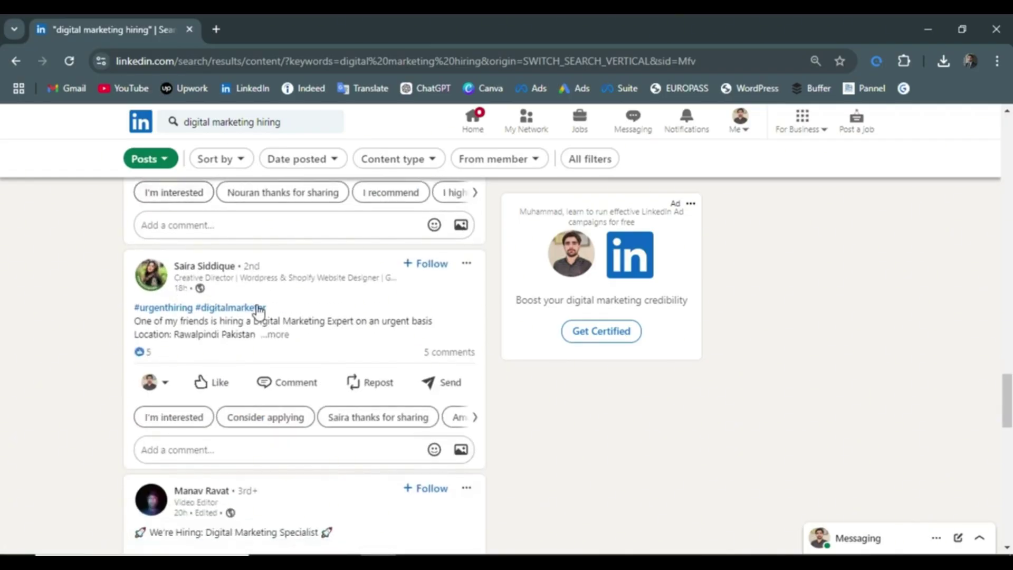
scroll(257, 315, down, 1)
scroll(256, 317, down, 1)
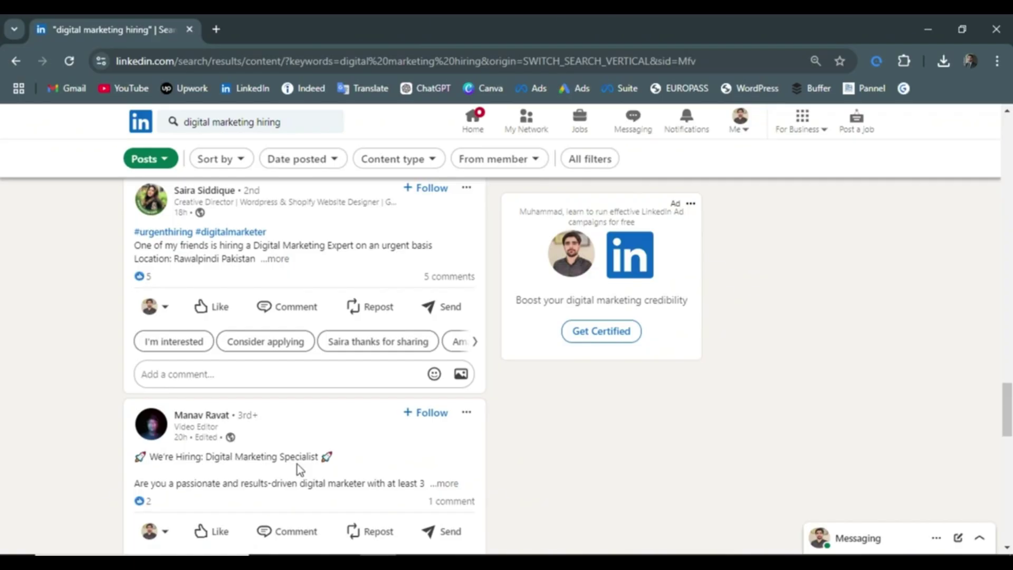
scroll(297, 464, down, 2)
- Expand the "We're Hiring: Digital Marketing Specialist" post and read its skills, requirements and application details
click(443, 386)
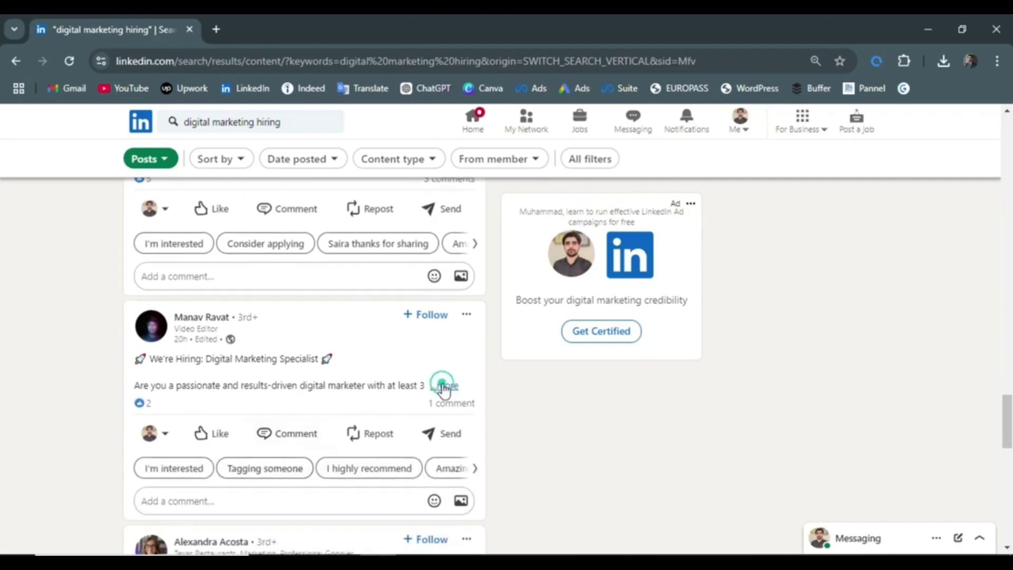
scroll(268, 372, down, 5)
scroll(263, 372, up, 2)
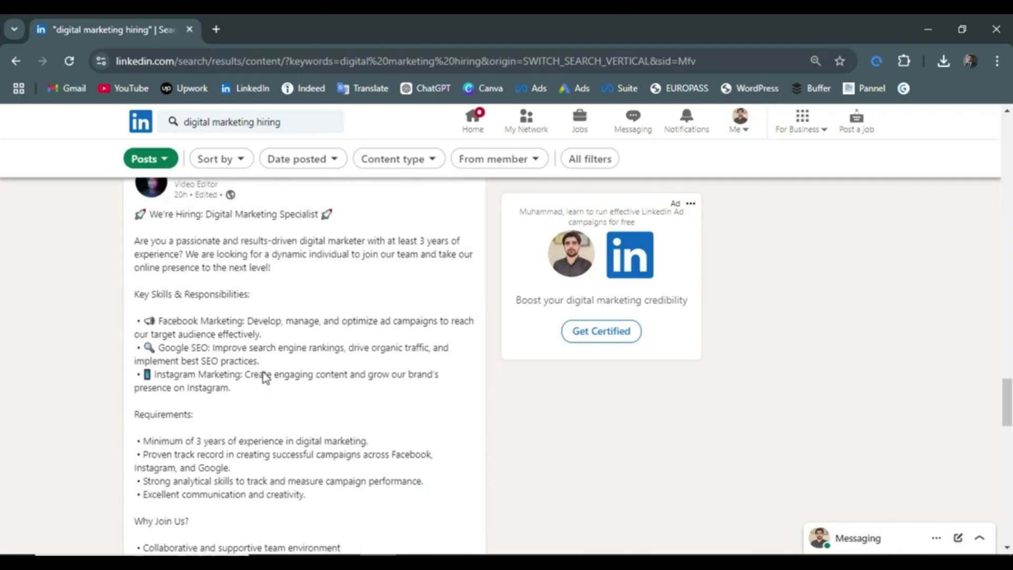
scroll(264, 376, down, 3)
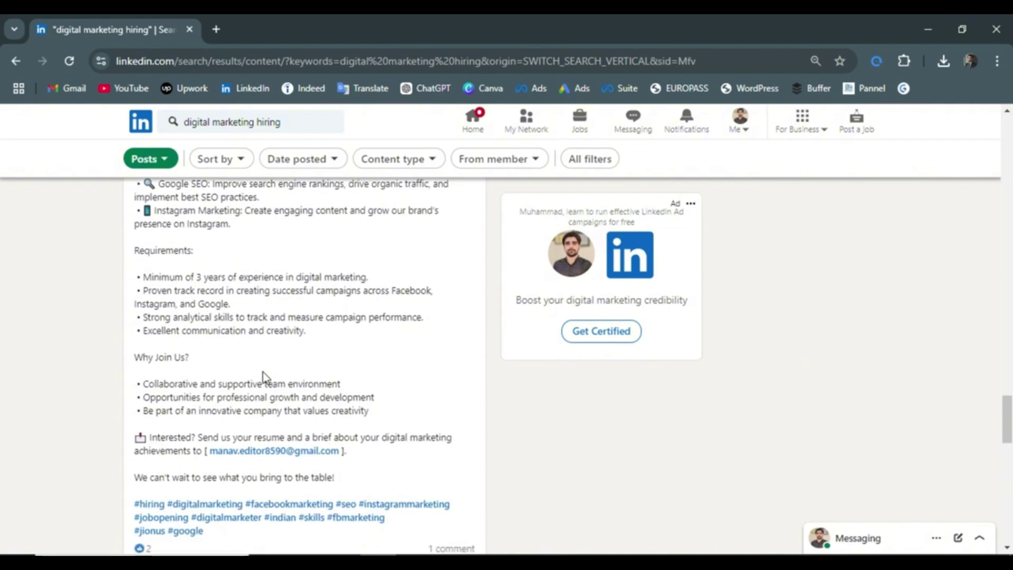
scroll(264, 376, up, 2)
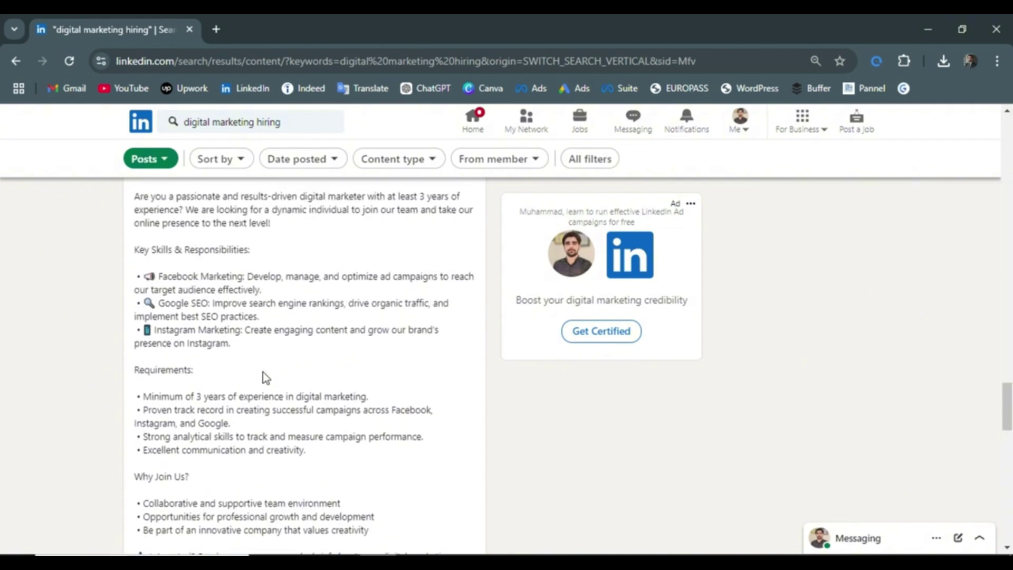
scroll(263, 374, up, 2)
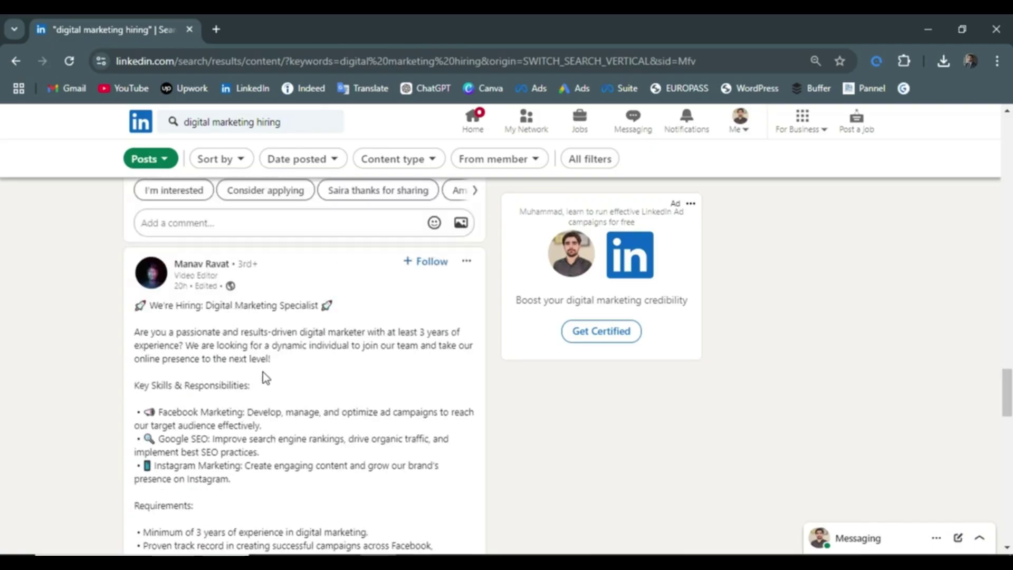
- Open the profile of the author of the #urgenthiring post for a Digital Marketing Expert in Rawalpindi and examine its introduction
scroll(263, 372, up, 4)
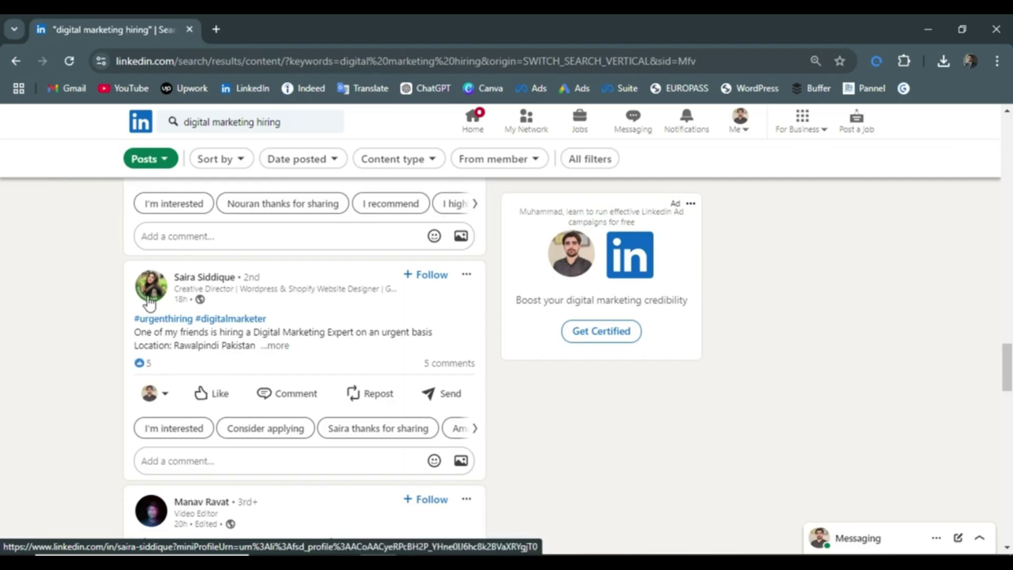
click(213, 278)
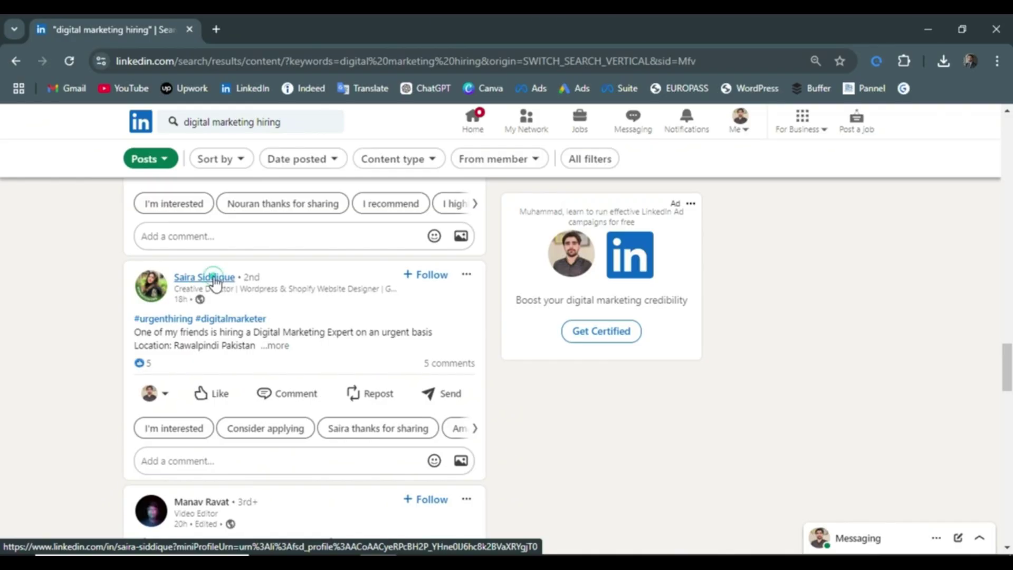
scroll(389, 363, down, 1)
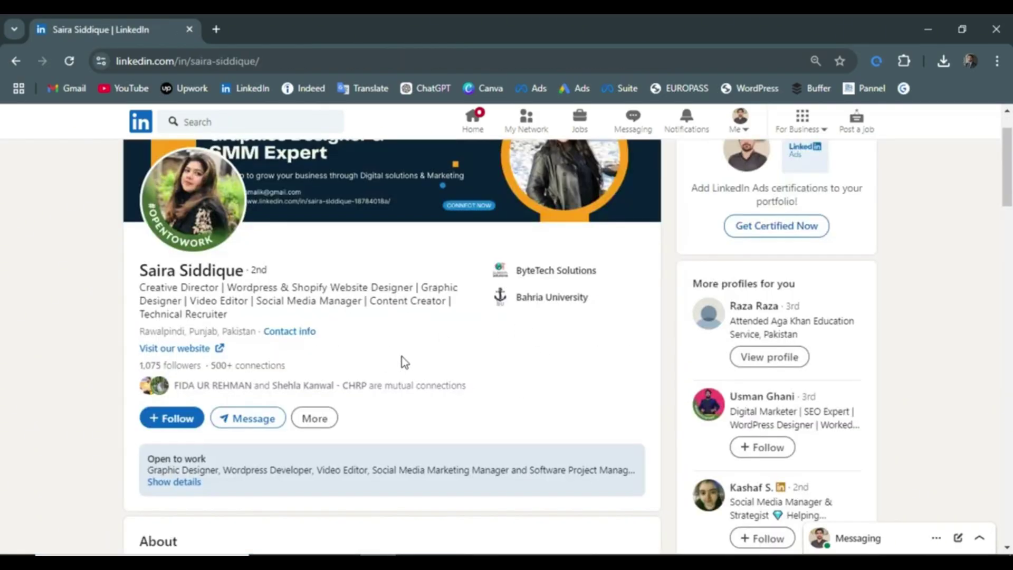
- Check the extra actions on the post author's profile for the connect option, and return to the home feed to browse its posts
click(315, 419)
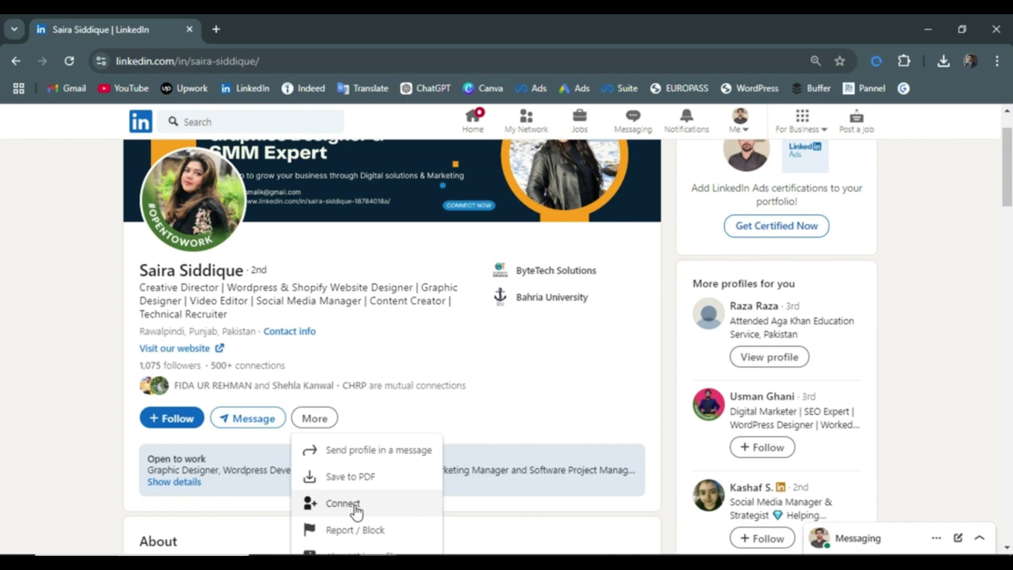
click(474, 125)
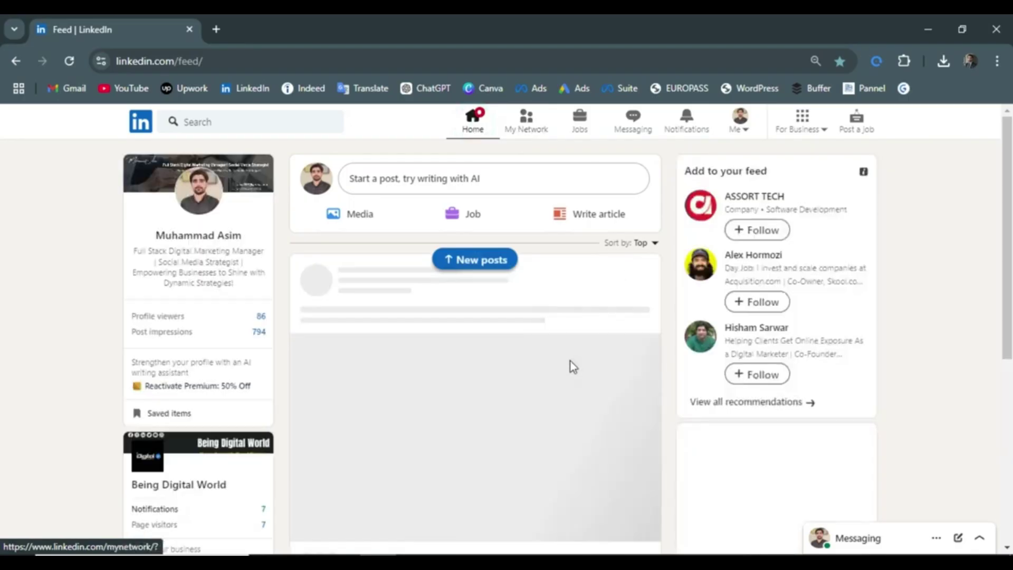
scroll(570, 362, down, 10)
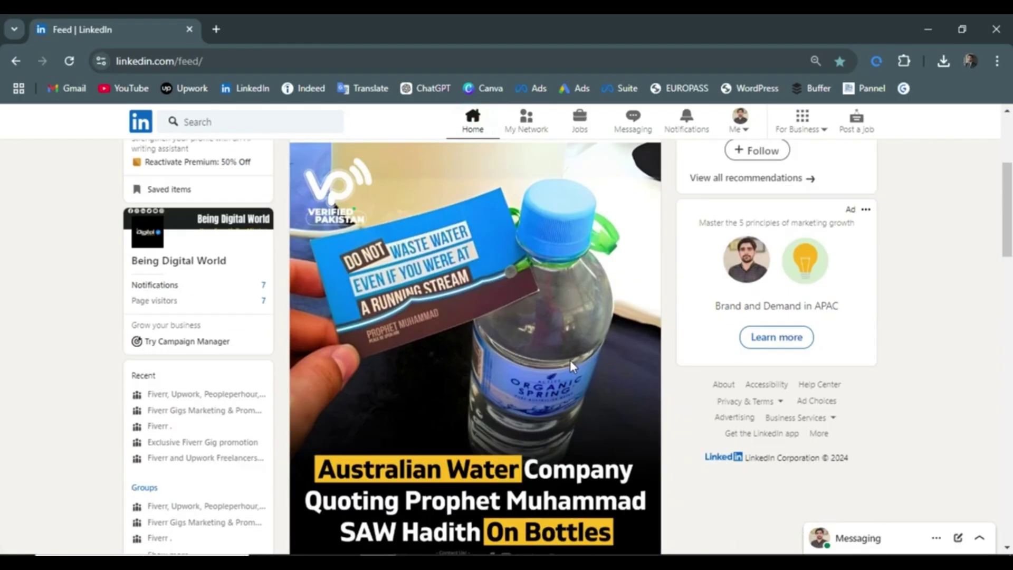
scroll(571, 368, down, 15)
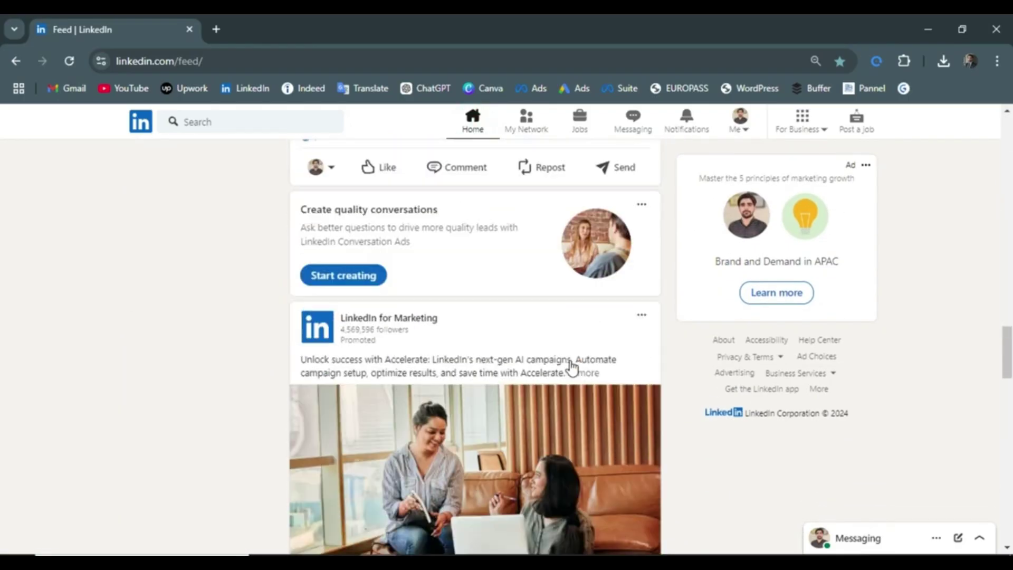
scroll(571, 368, down, 5)
scroll(571, 367, up, 2)
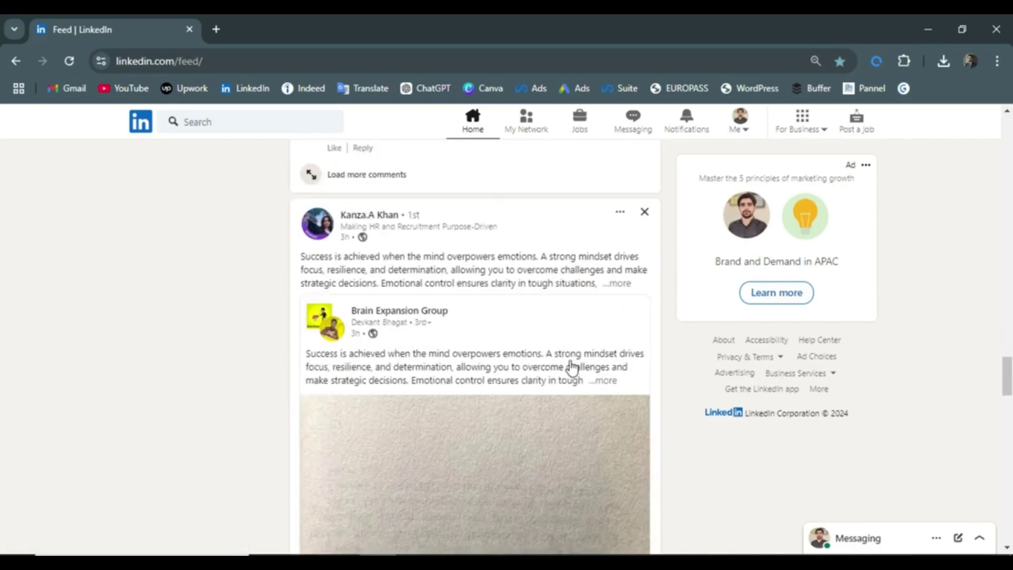
scroll(571, 368, down, 15)
scroll(573, 366, down, 8)
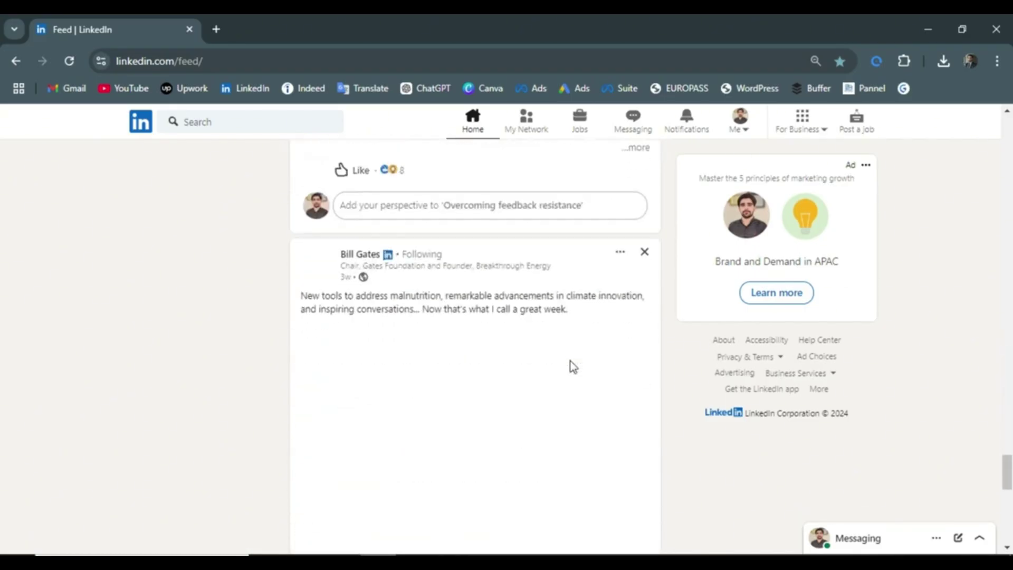
scroll(570, 360, up, 15)
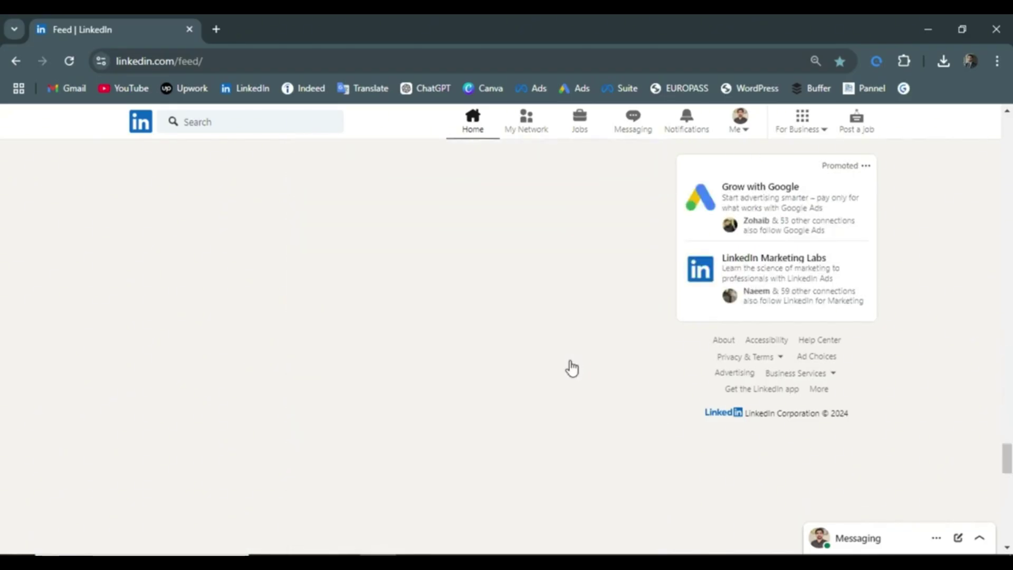
scroll(571, 367, up, 10)
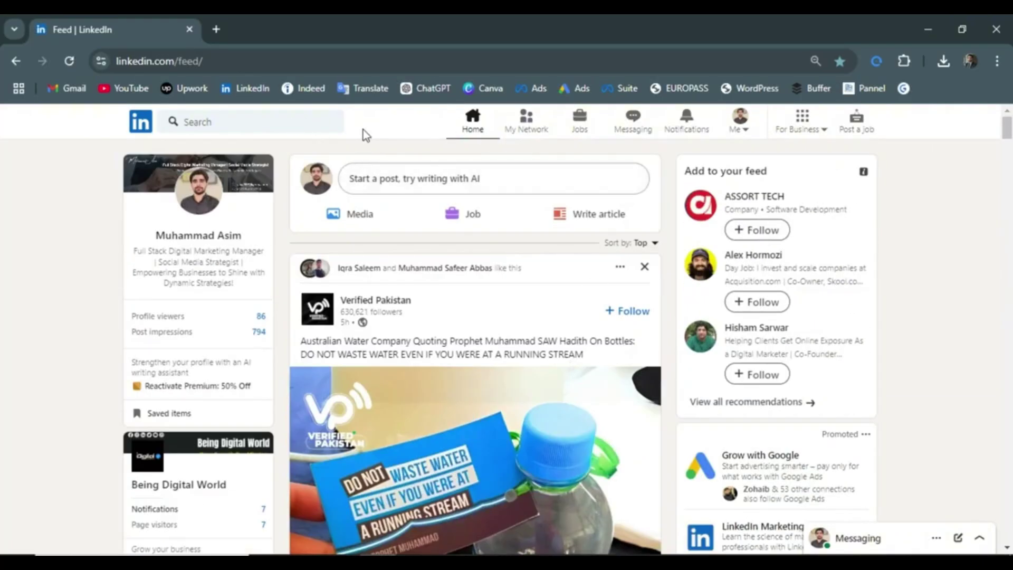
- Open the Social Media Lead job at AutoLeap from the top job picks and check how many people have applied
click(222, 125)
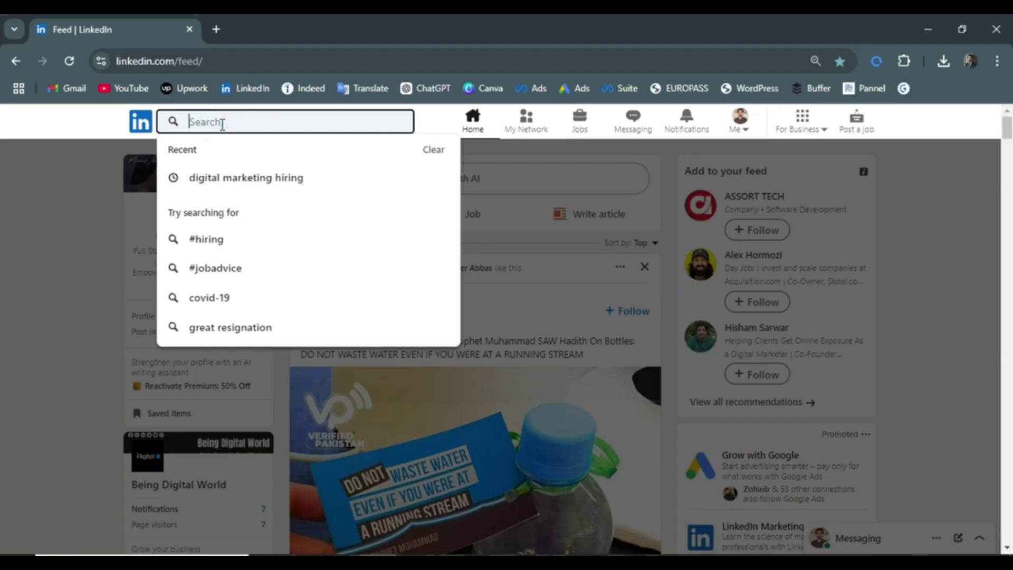
click(581, 127)
click(582, 126)
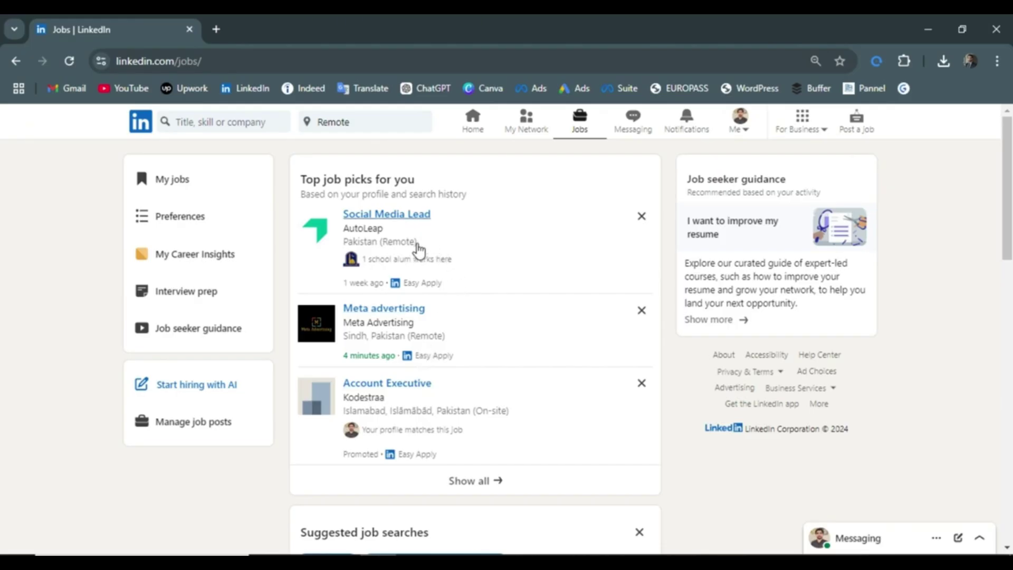
click(451, 248)
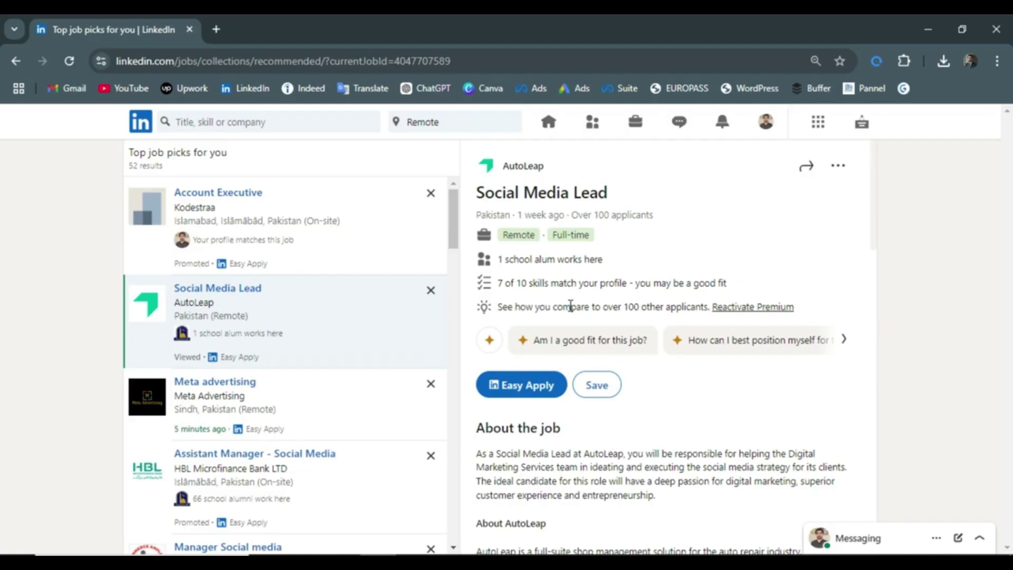
drag(571, 215, 659, 217)
click(637, 215)
- Open the Meta advertising job in the recommended list and read its role description and qualifications
click(327, 410)
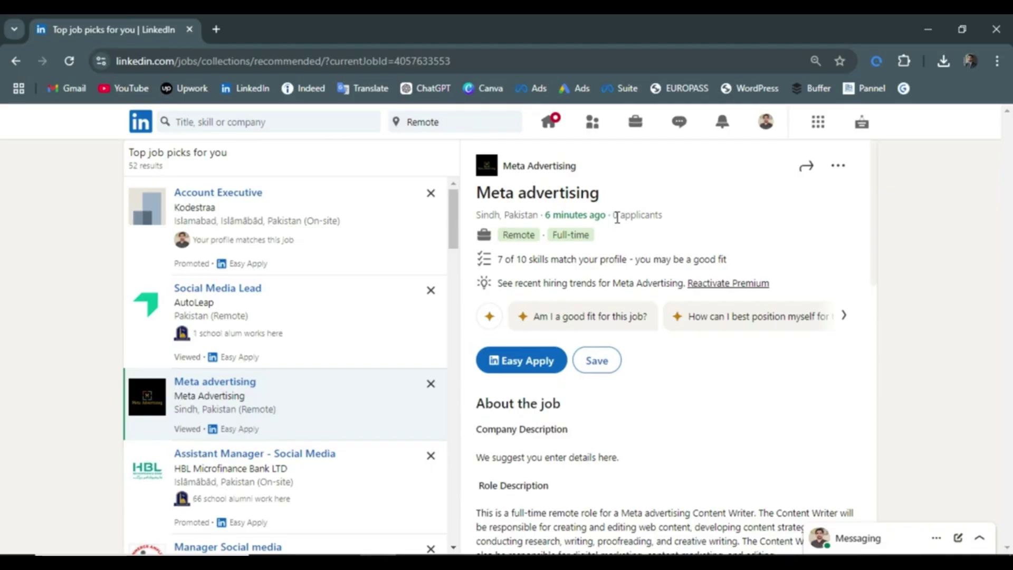
scroll(541, 348, down, 4)
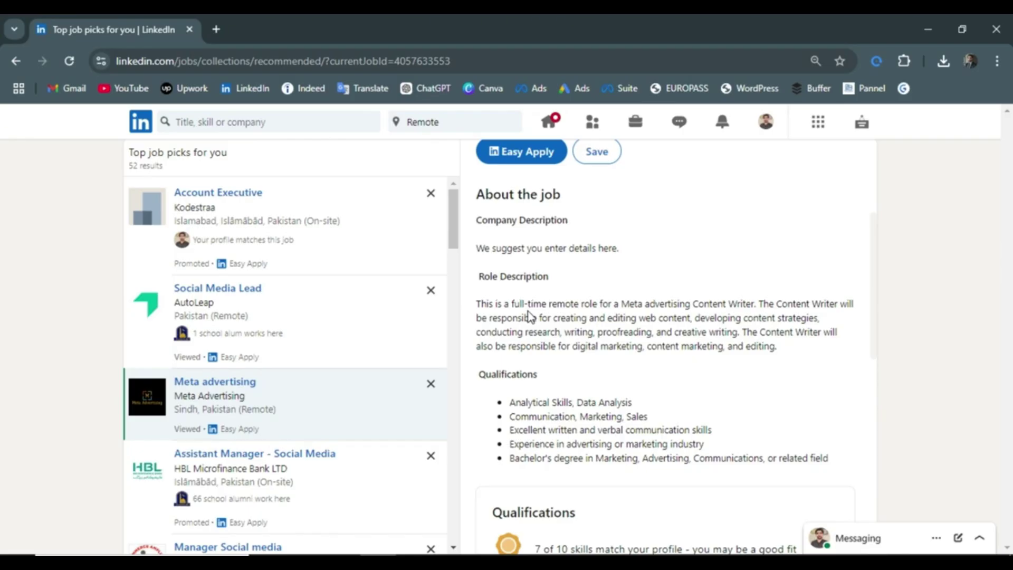
scroll(563, 333, down, 1)
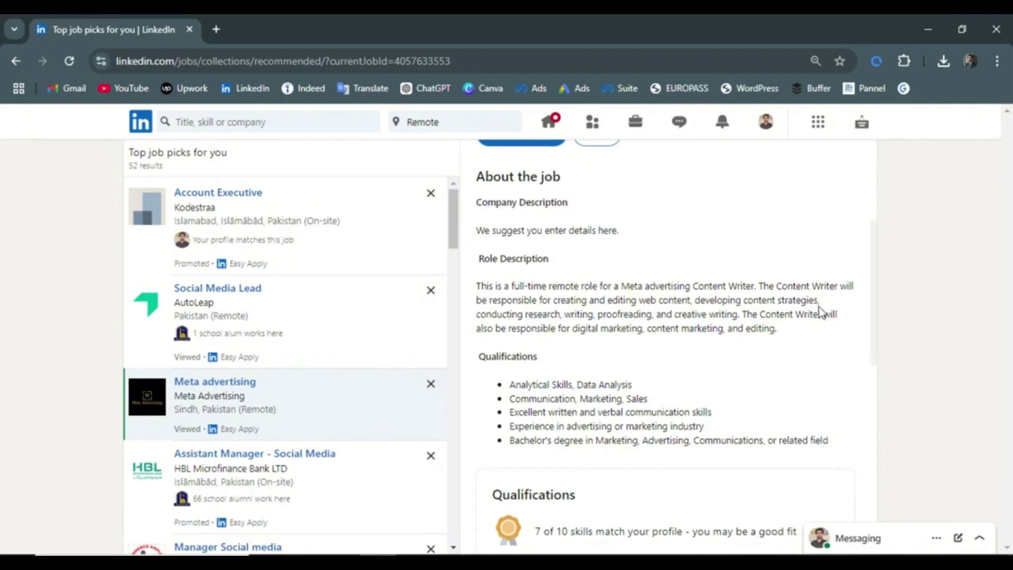
scroll(678, 346, down, 1)
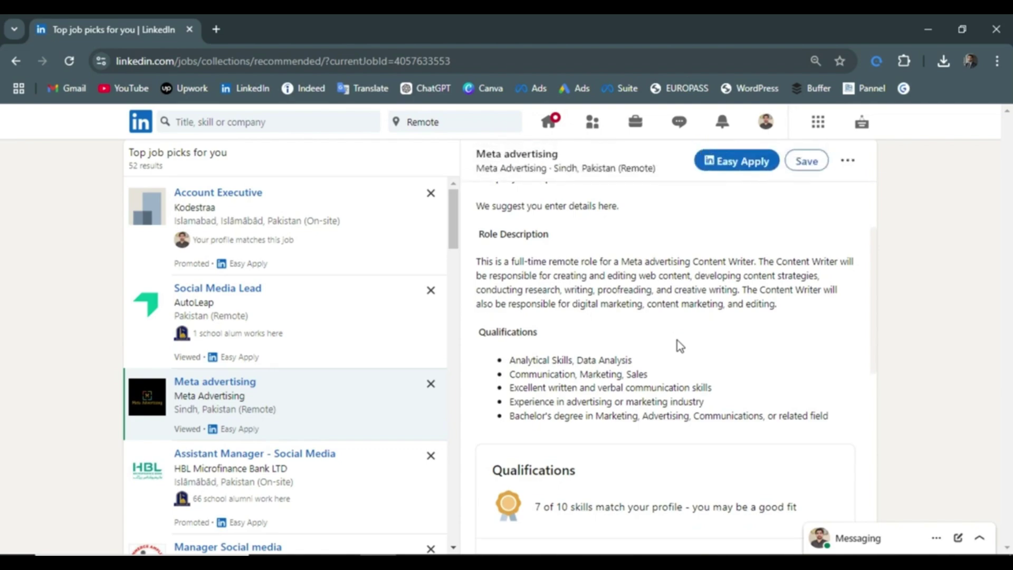
scroll(676, 340, up, 1)
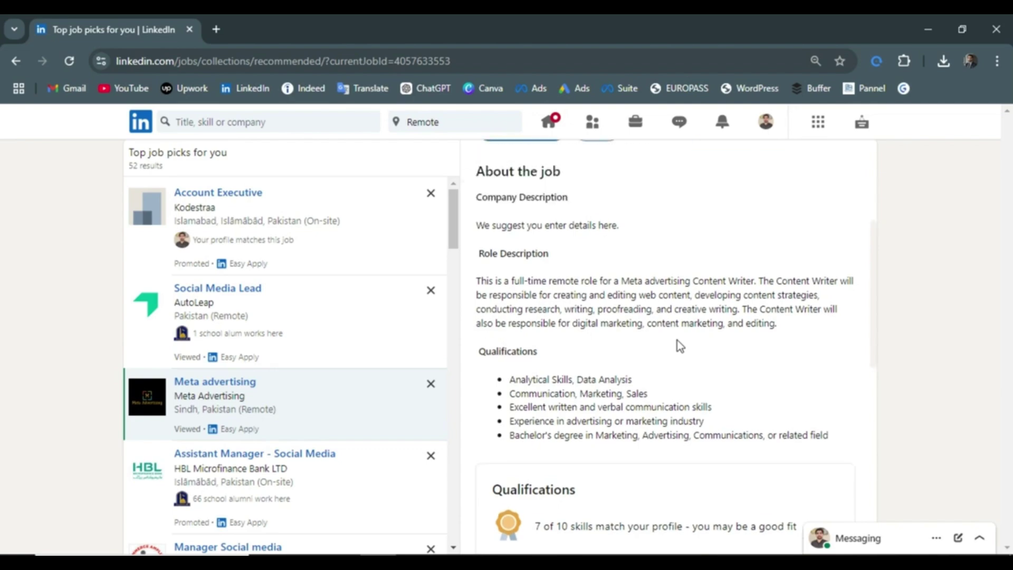
scroll(676, 340, up, 2)
- Submit an Easy Apply application for the Meta advertising job with the saved PDF resume, and dismiss the confirmation
click(521, 250)
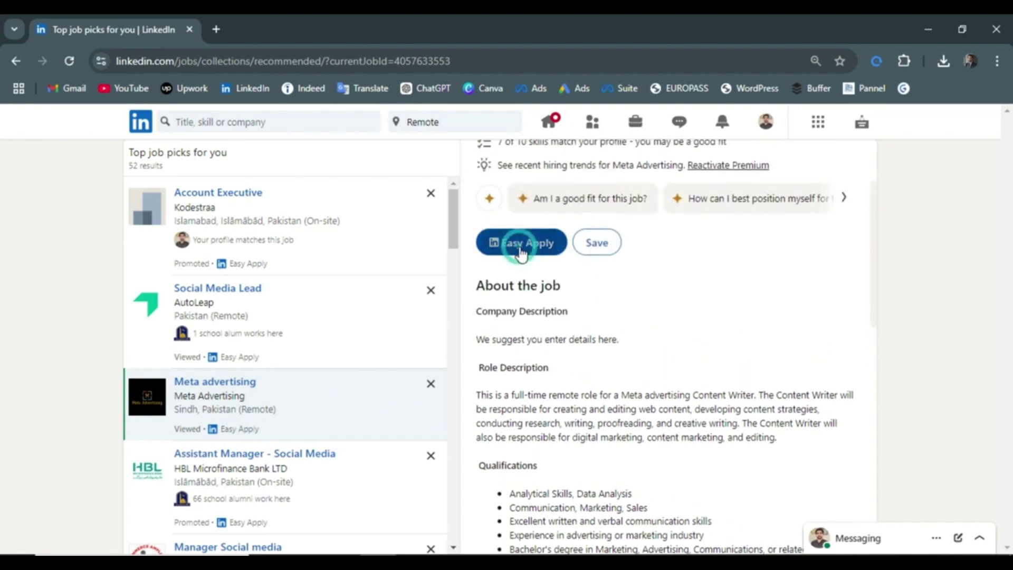
scroll(454, 340, down, 3)
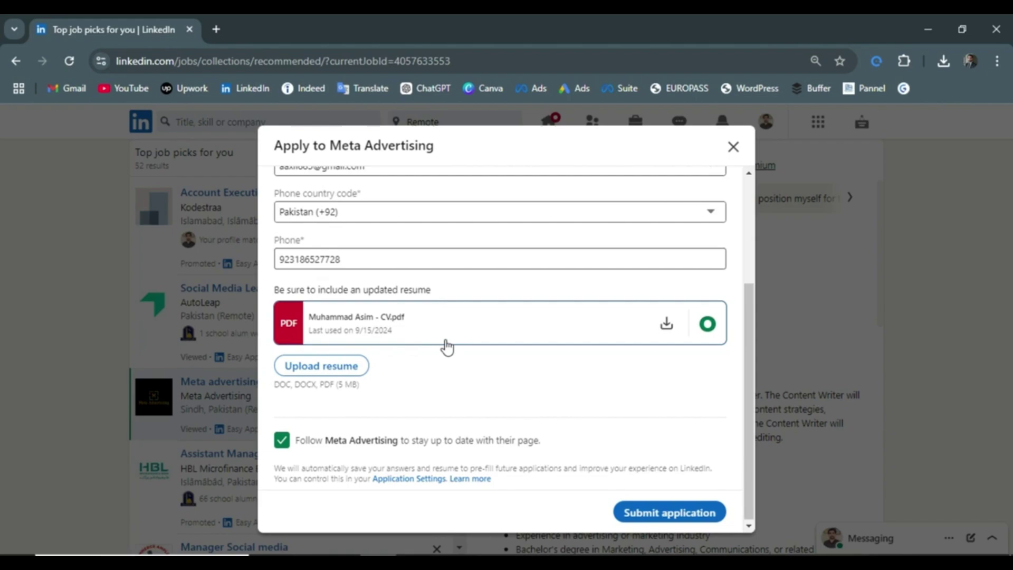
click(685, 514)
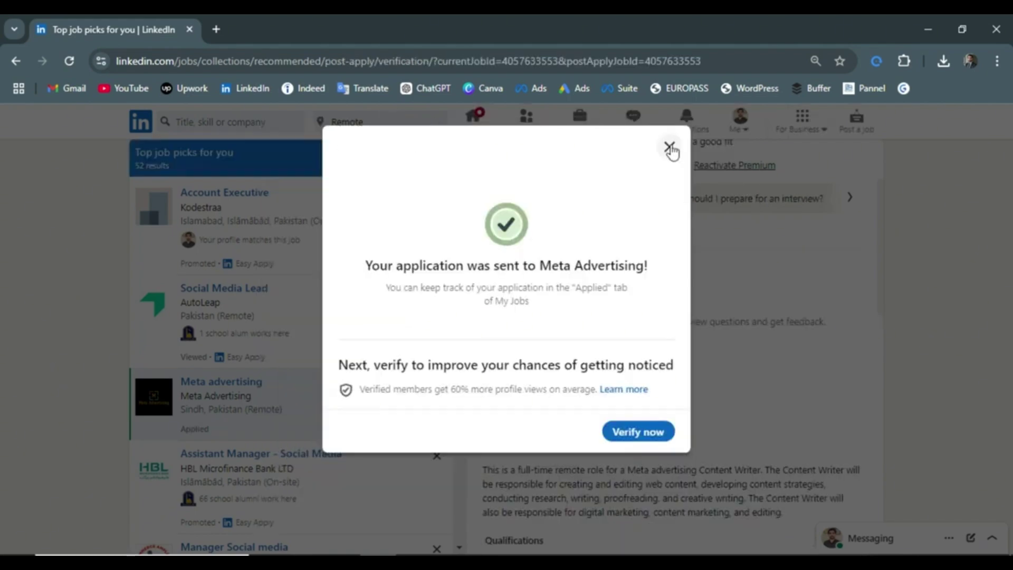
click(670, 150)
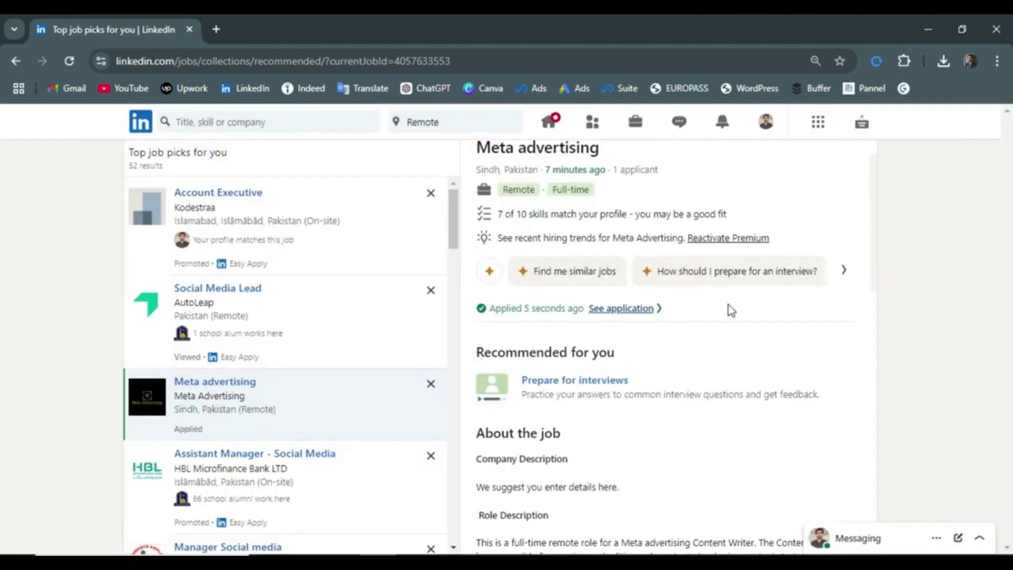
scroll(730, 310, down, 4)
click(101, 144)
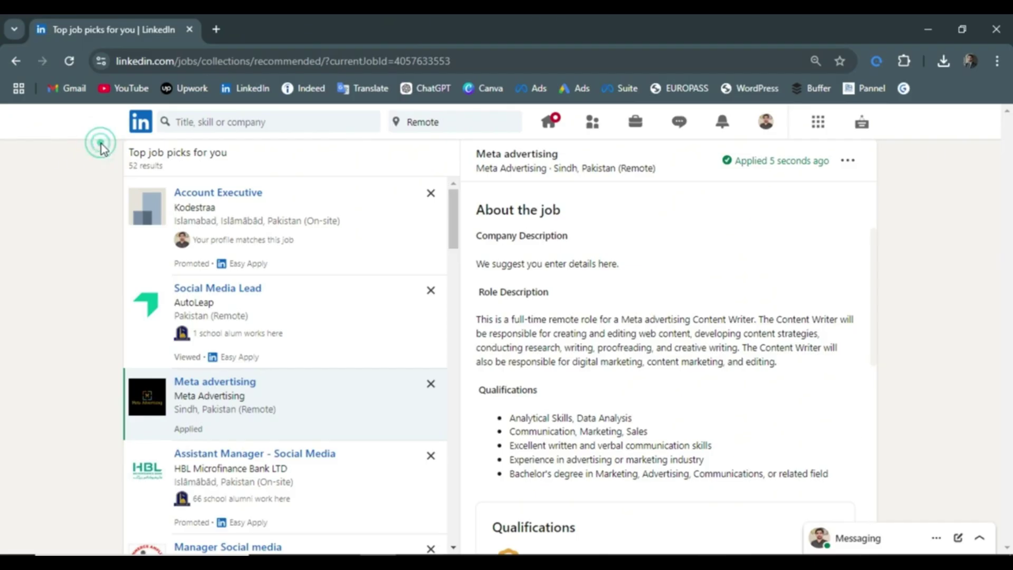
- Search the jobs for "social media manager" in Pakistan and check the number of results
click(220, 122)
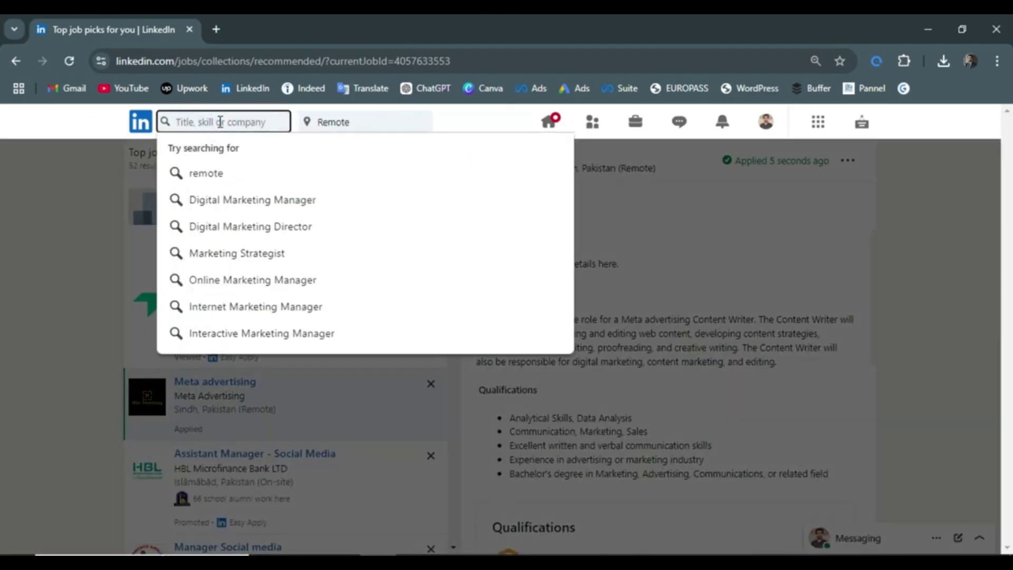
text(social media manager)
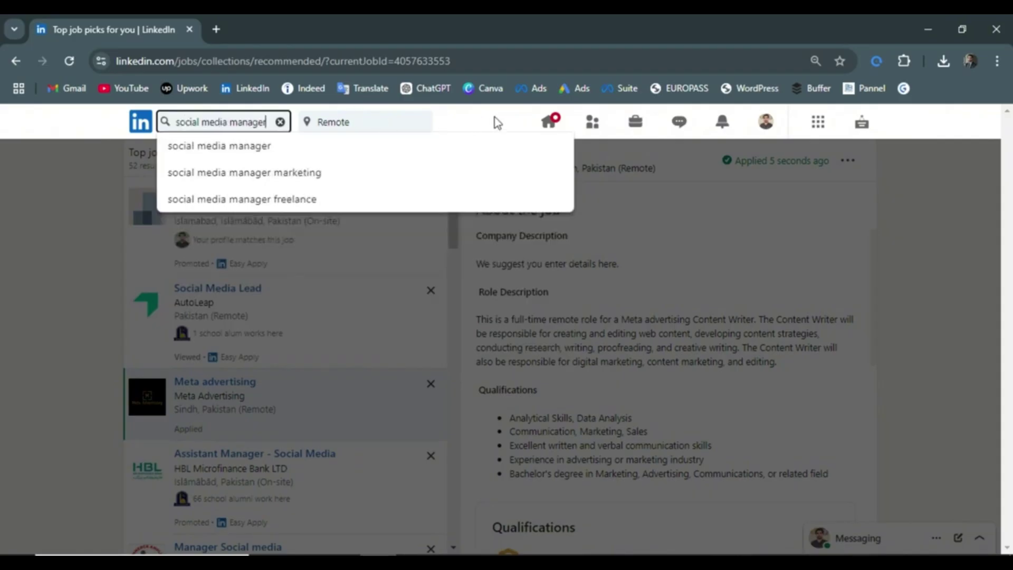
key(Return)
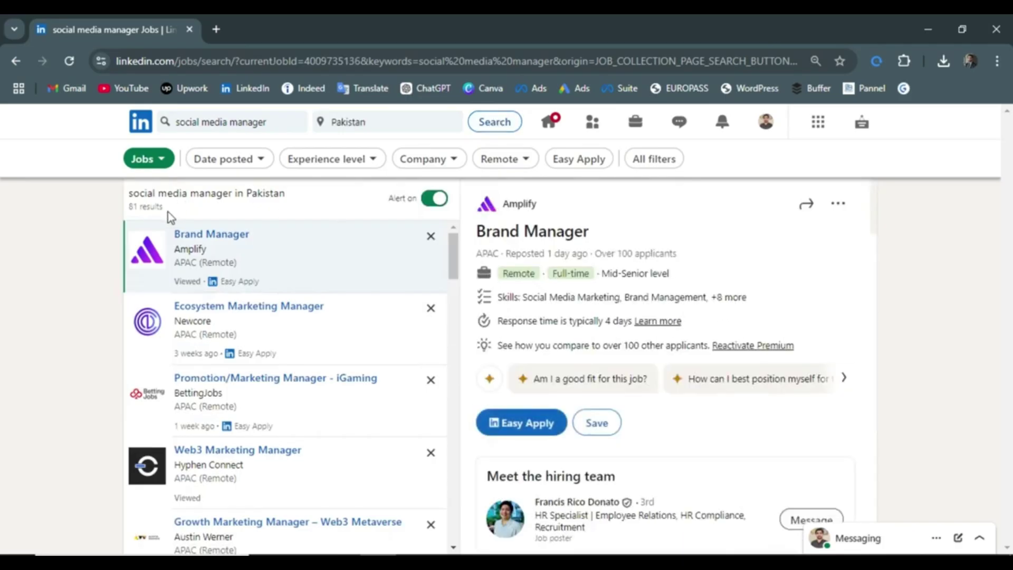
drag(166, 208, 119, 204)
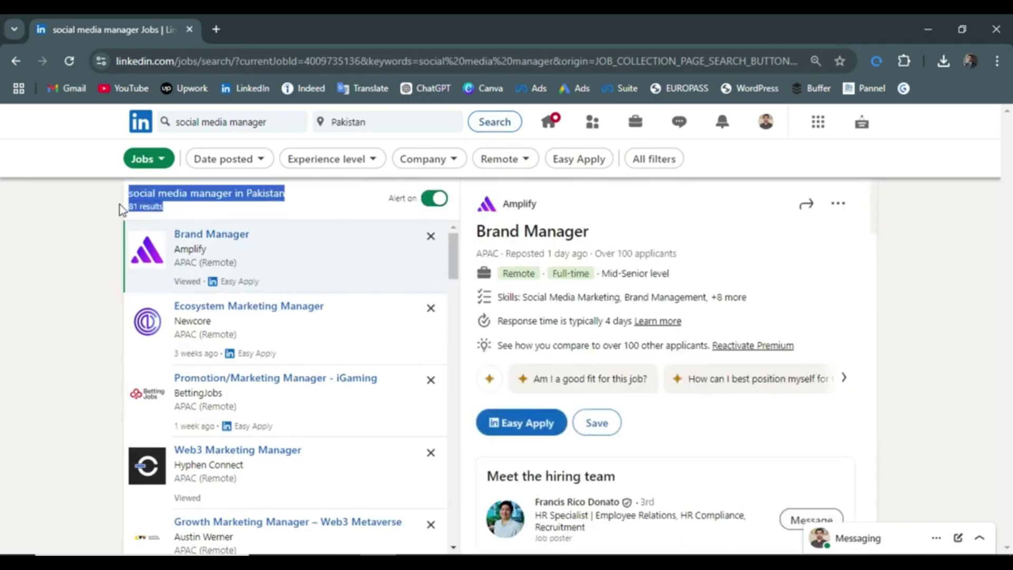
click(150, 202)
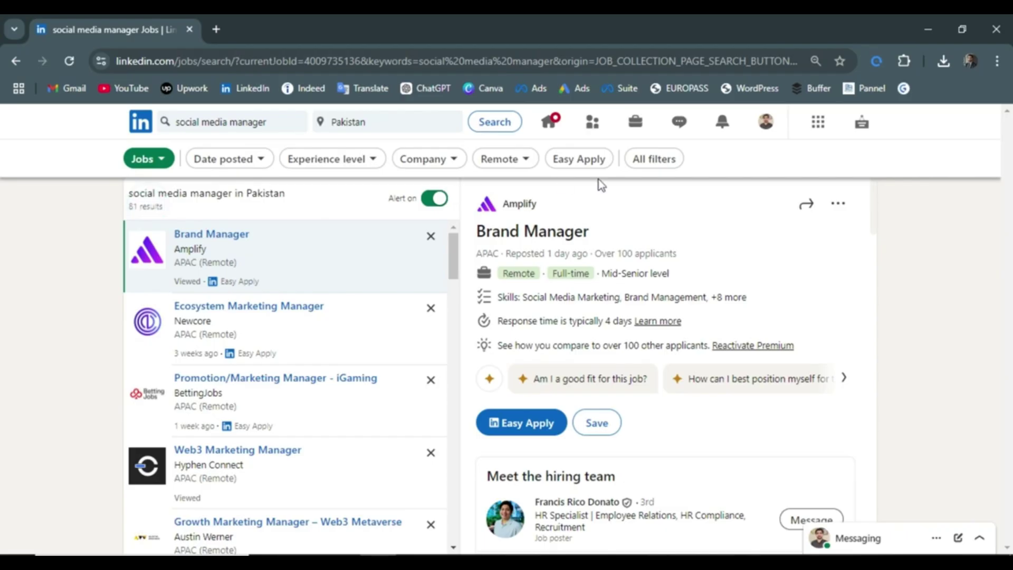
- Filter the social media manager jobs to those posted in the past 24 hours, sorted by most recent, and show the results
click(657, 160)
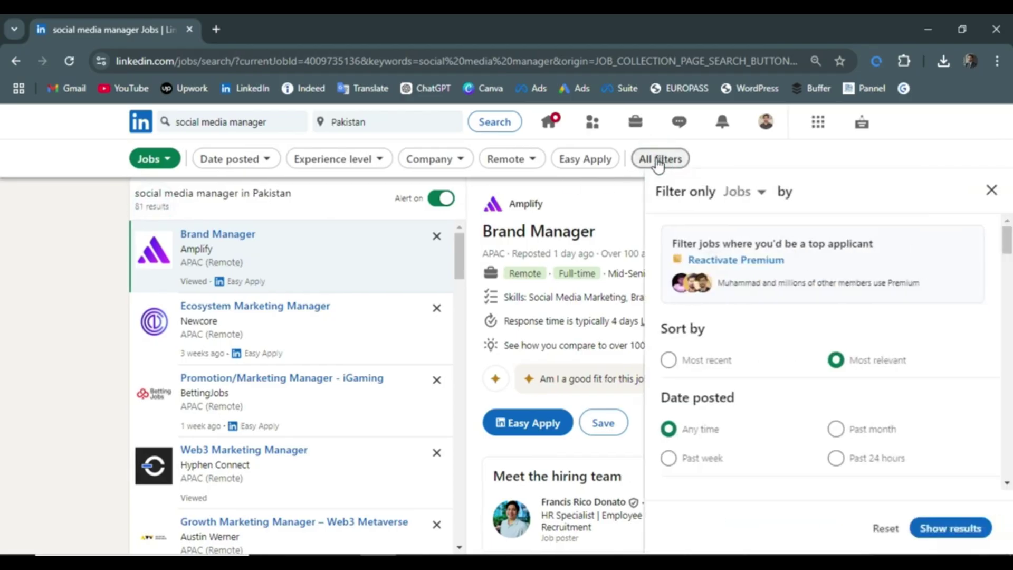
scroll(748, 377, down, 2)
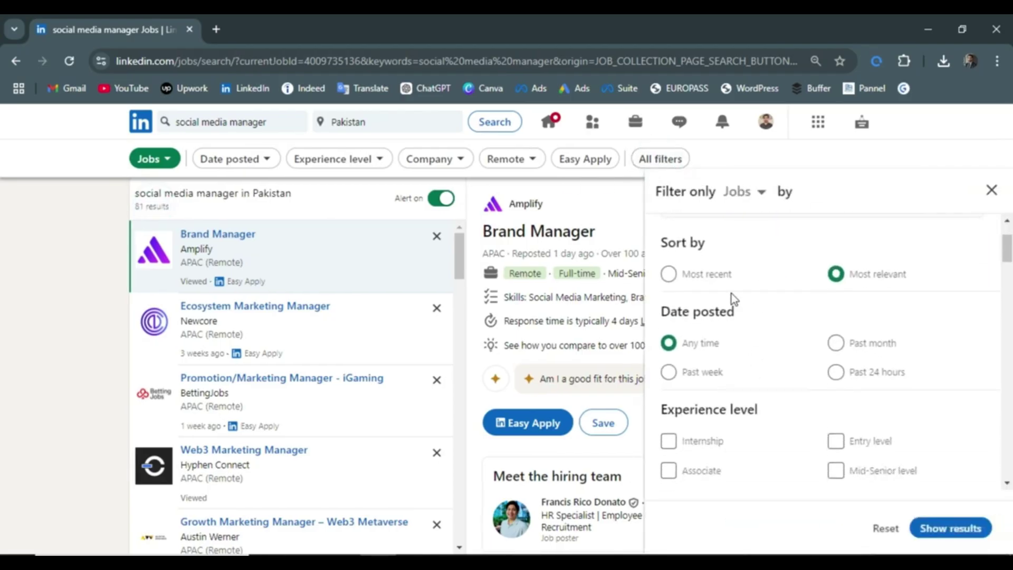
click(669, 274)
scroll(702, 311, down, 1)
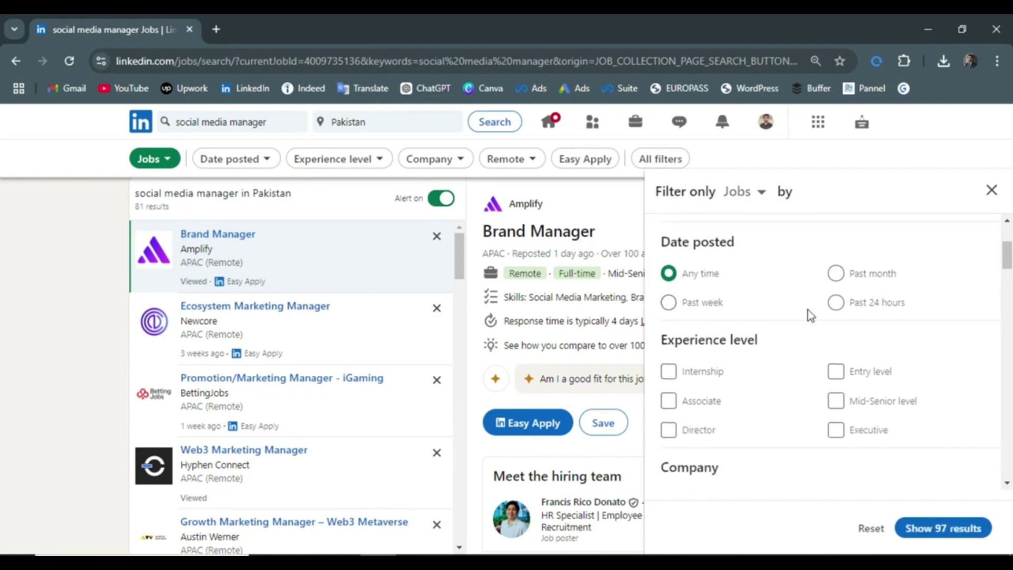
click(838, 303)
scroll(839, 300, down, 1)
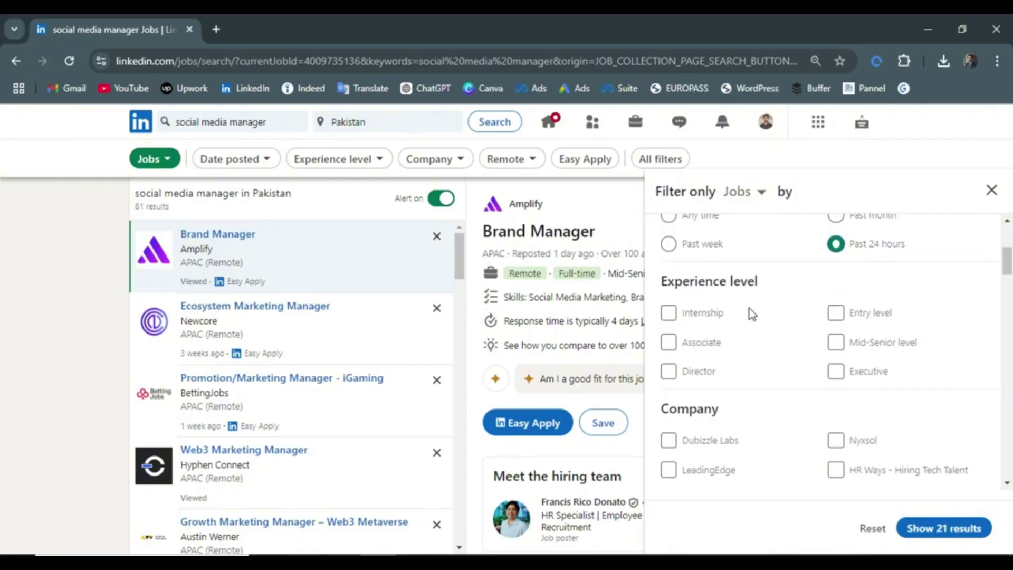
scroll(754, 406, down, 1)
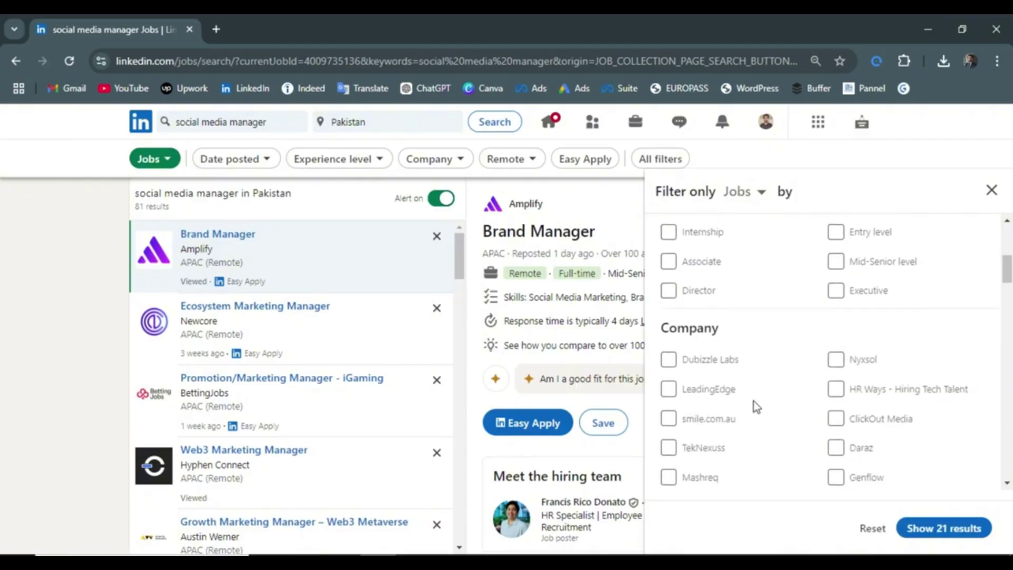
click(937, 530)
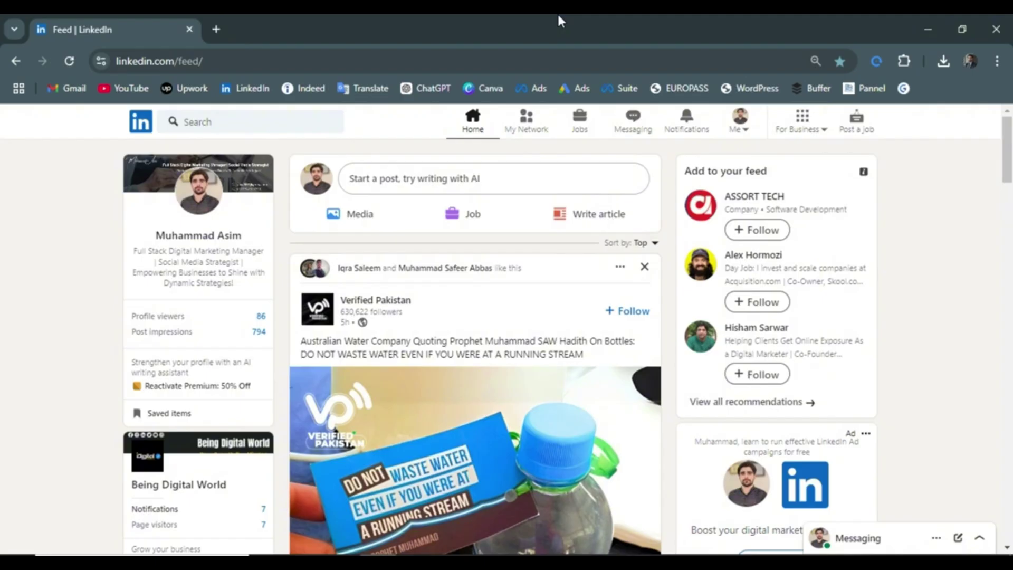
- Open AutoLeap's Social Media Lead job from the top job picks, and return to the home feed to browse its posts
click(585, 122)
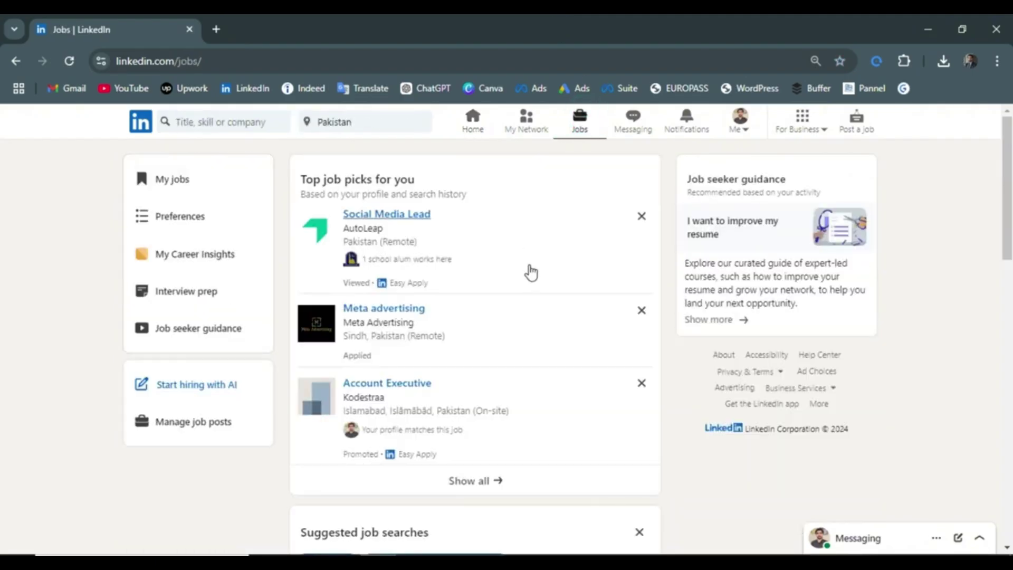
click(489, 258)
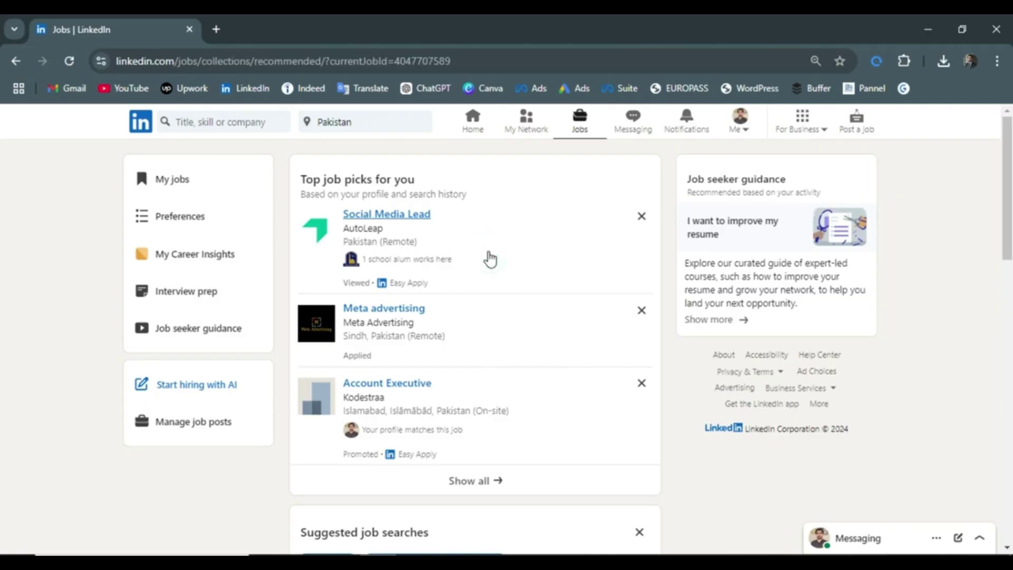
click(472, 120)
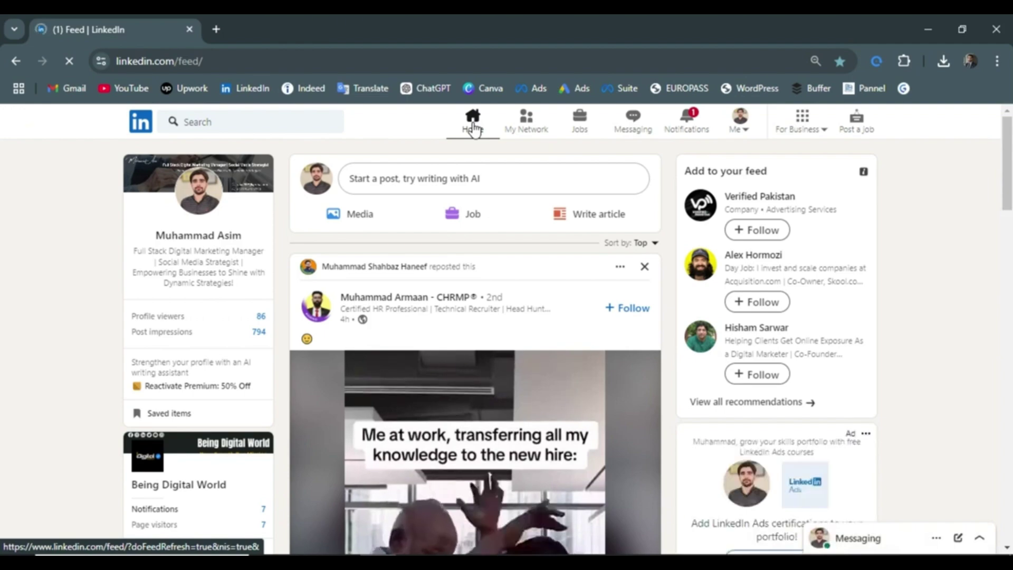
scroll(828, 303, down, 10)
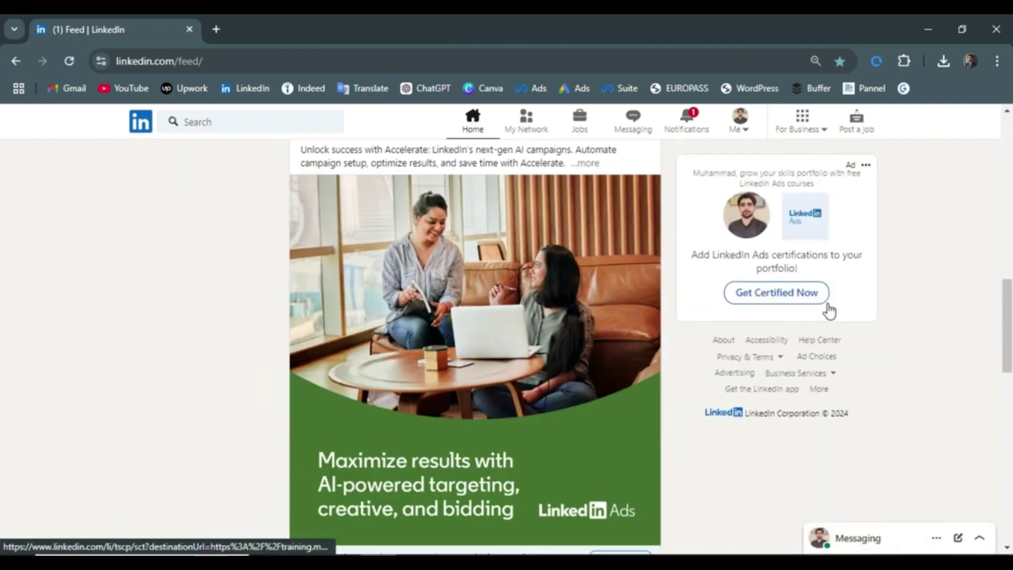